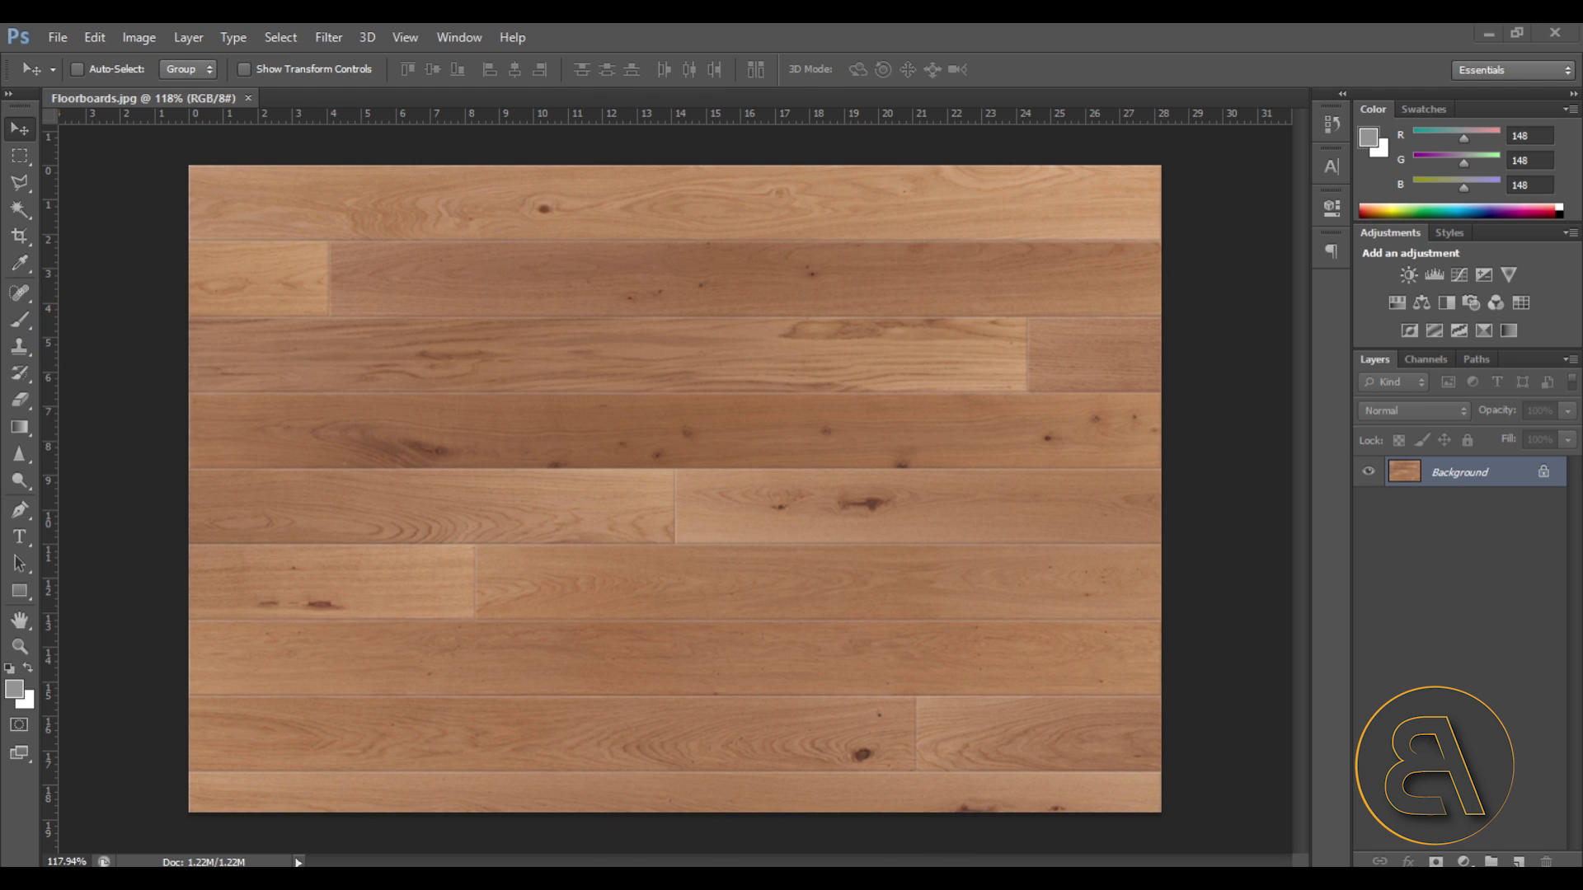
- Crop the floorboard image along its lower edge to remove the partial plank, ending exactly at the plank seam
{"action": "left_click", "coordinate": [21, 240]}
{"action": "left_click_drag", "start_coordinate": [669, 807], "coordinate": [671, 787]}
{"action": "scroll", "coordinate": [682, 813], "scroll_direction": "up", "scroll_amount": 3, "text": "alt"}
{"action": "scroll", "coordinate": [682, 813], "scroll_direction": "up", "scroll_amount": 3, "text": "alt"}
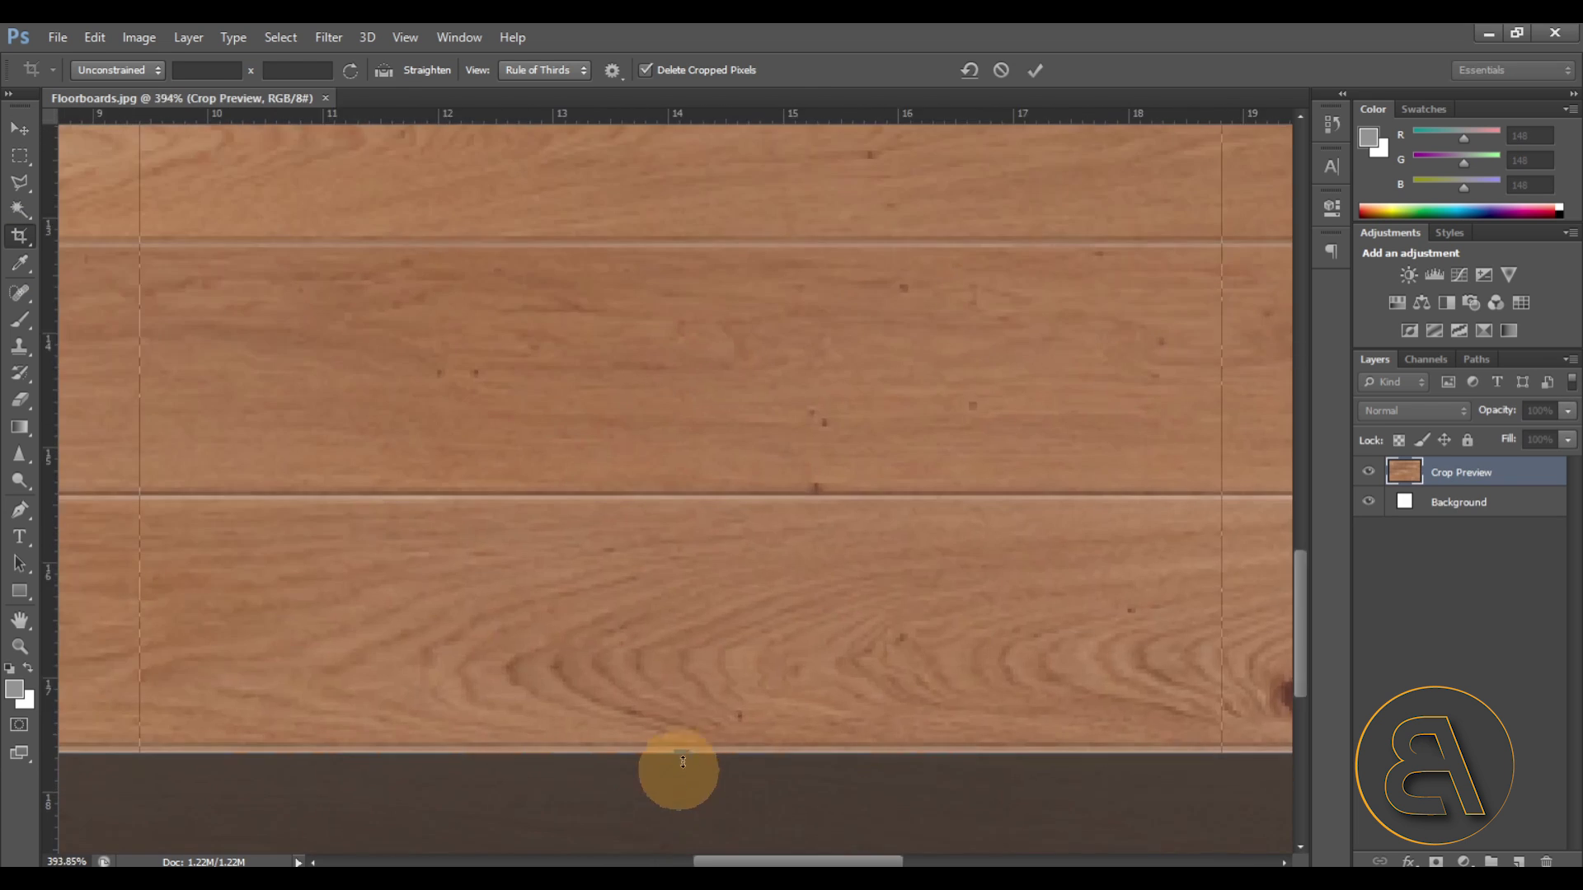
{"action": "scroll", "coordinate": [684, 751], "scroll_direction": "down", "scroll_amount": 4, "text": "alt"}
{"action": "left_click_drag", "start_coordinate": [685, 751], "coordinate": [691, 740]}
{"action": "scroll", "coordinate": [747, 715], "scroll_direction": "down", "scroll_amount": 2, "text": "alt"}
{"action": "scroll", "coordinate": [743, 702], "scroll_direction": "down", "scroll_amount": 3, "text": "alt"}
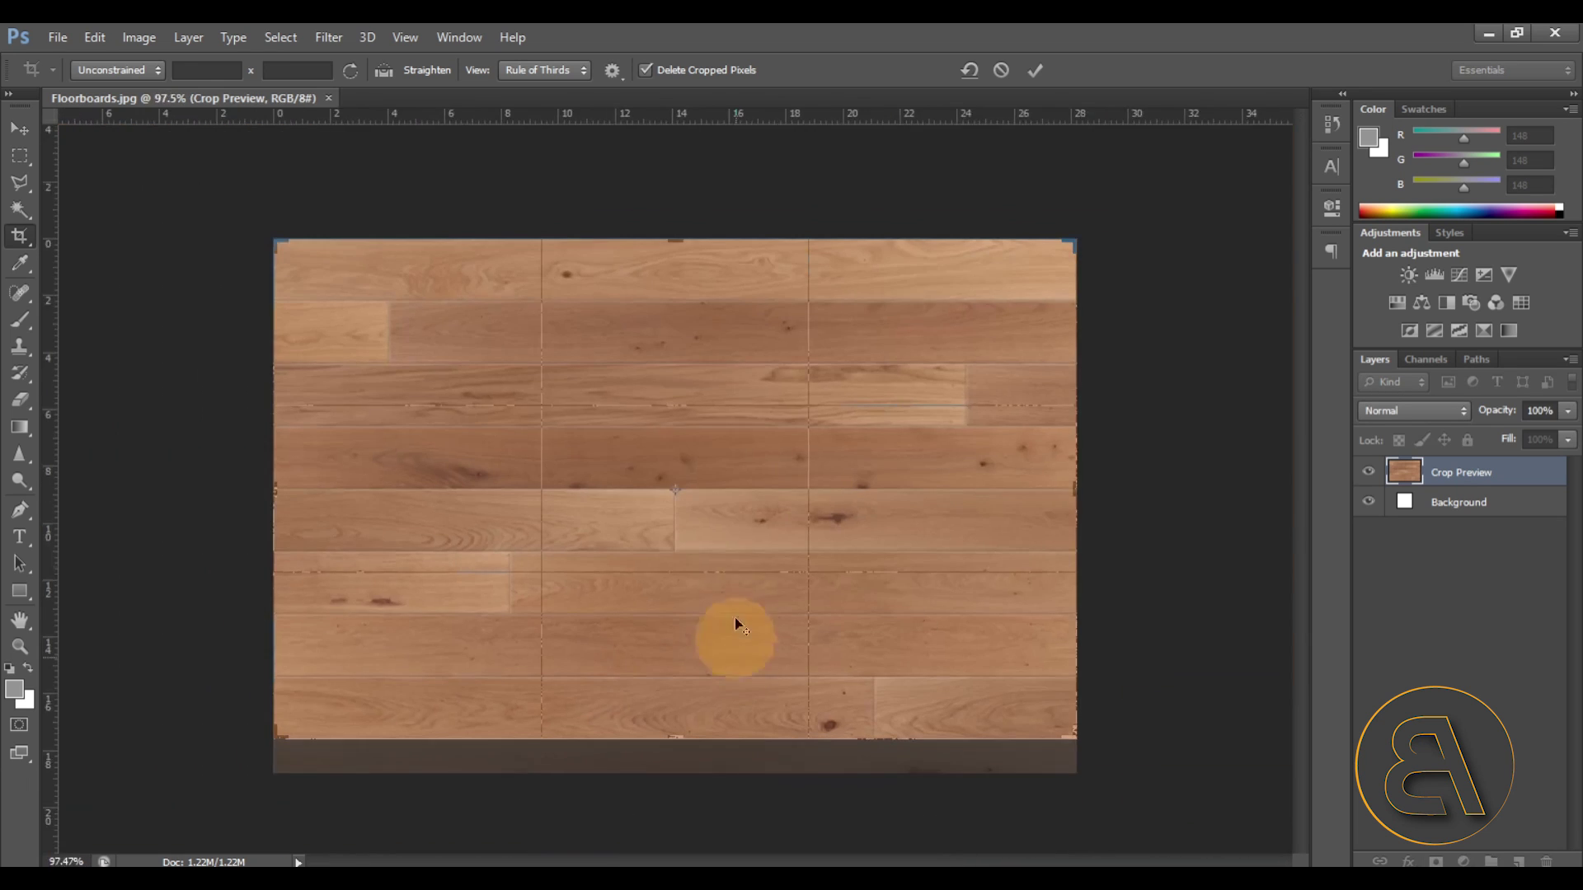
{"action": "scroll", "coordinate": [684, 528], "scroll_direction": "up", "scroll_amount": 1, "text": "alt"}
{"action": "left_click", "coordinate": [1036, 70]}
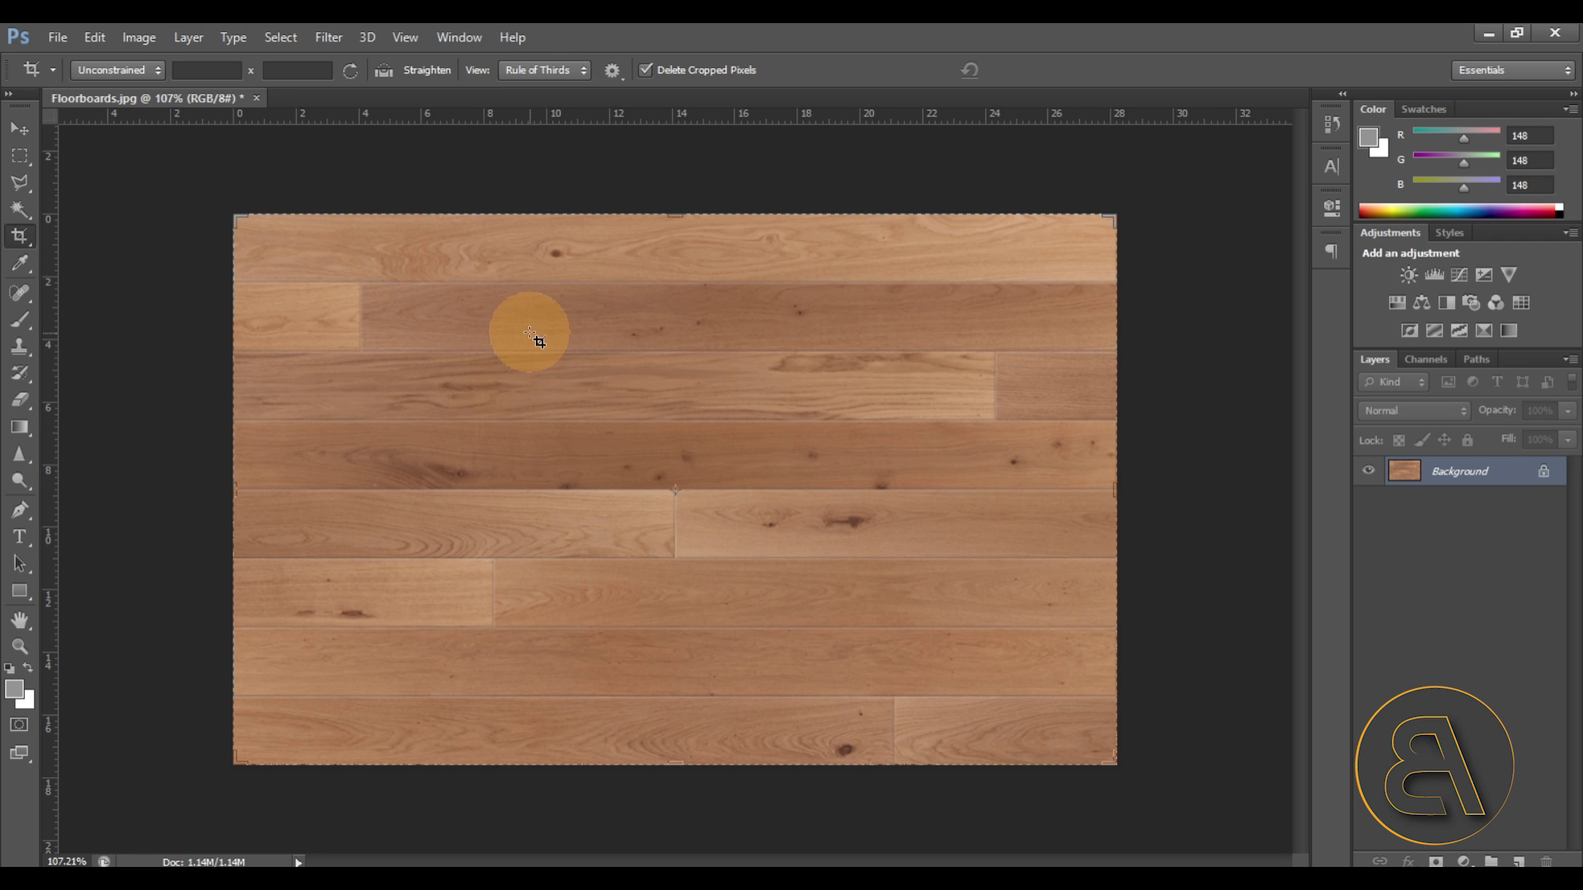
- Set the ruler units to centimeters in the Units & Rulers preferences
{"action": "left_click", "coordinate": [94, 43]}
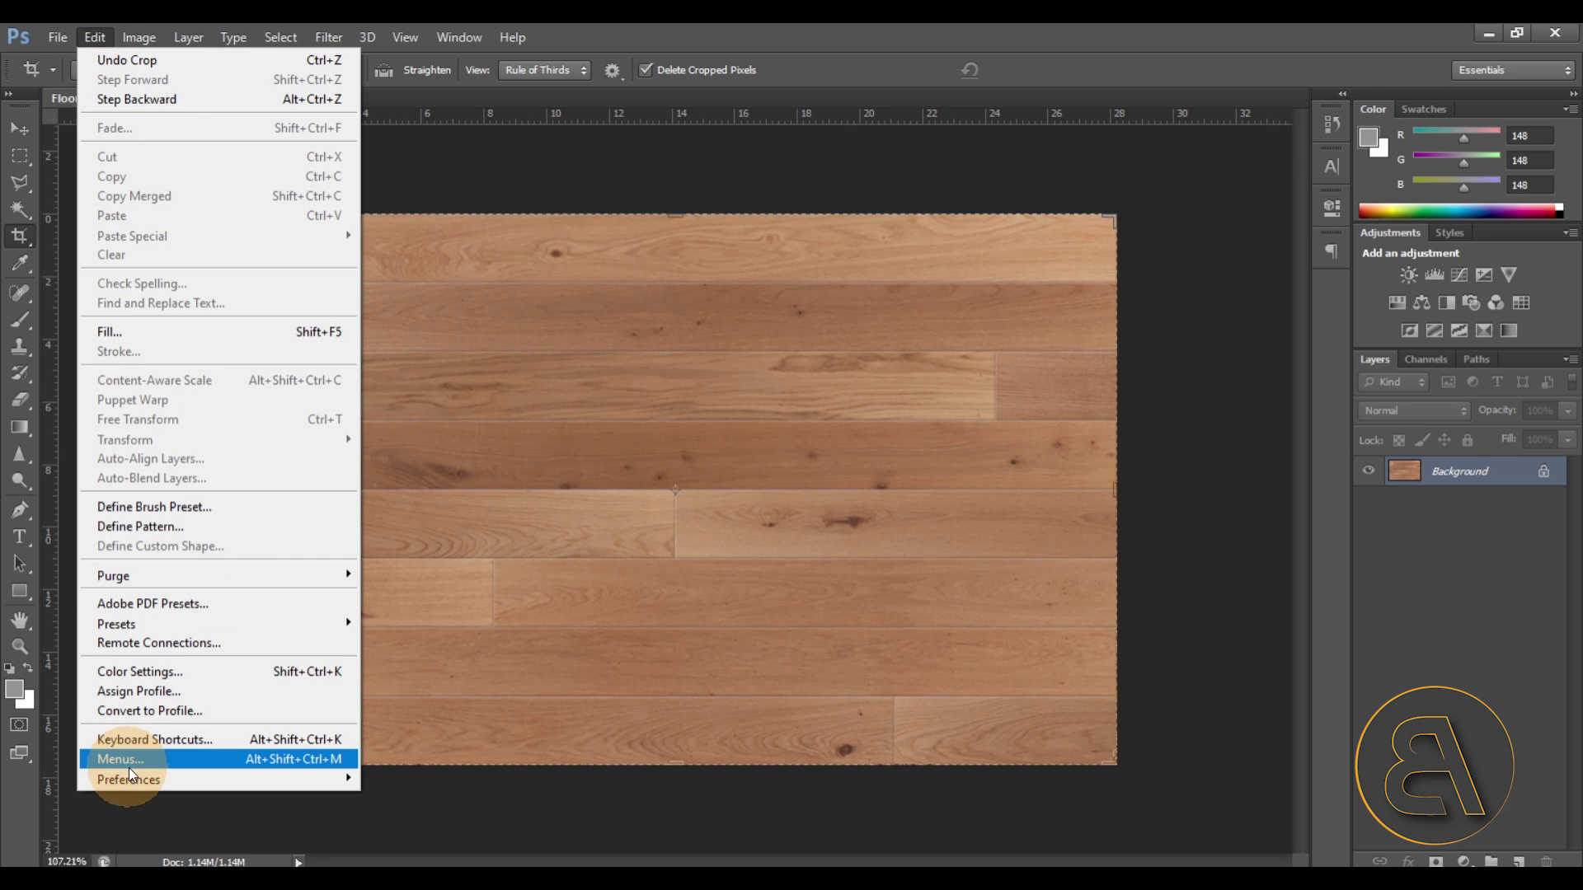
{"action": "mouse_move", "coordinate": [127, 777]}
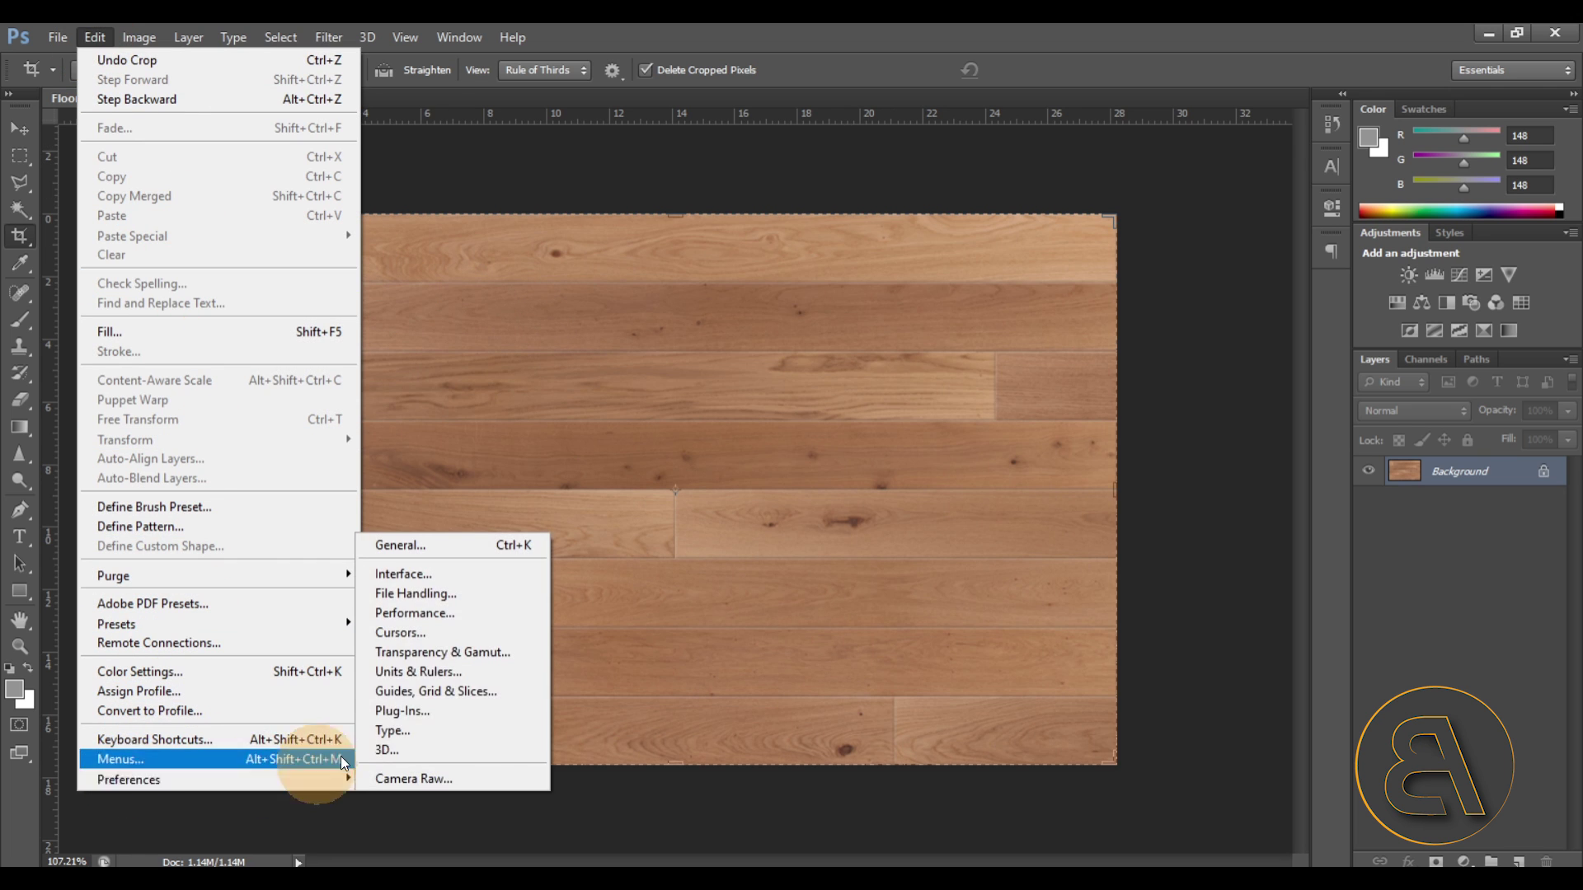
{"action": "left_click", "coordinate": [412, 672]}
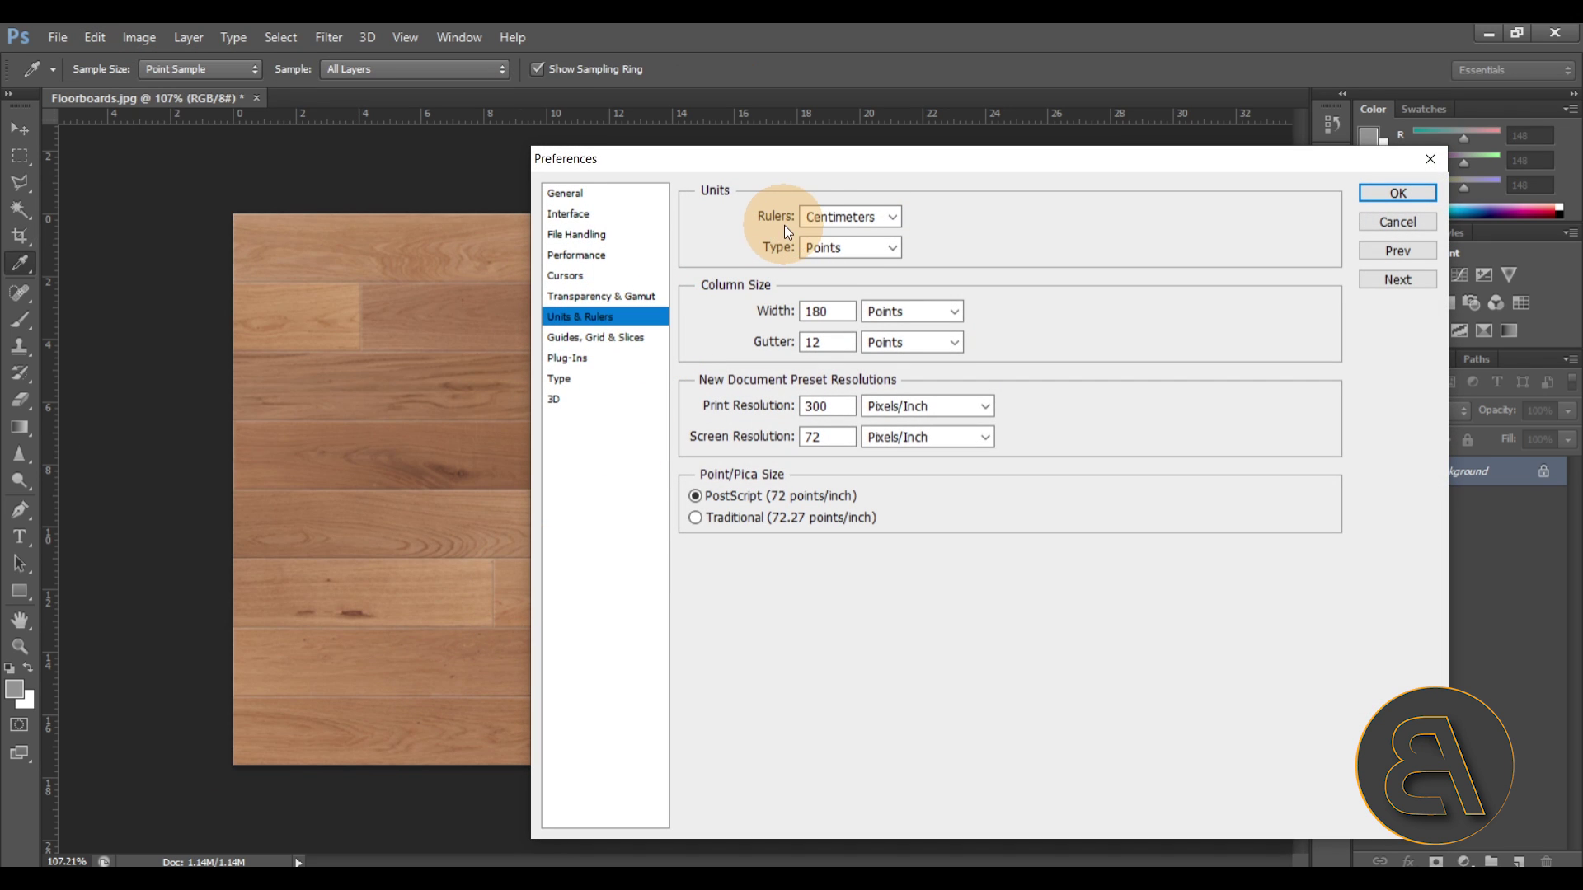
{"action": "left_click", "coordinate": [819, 223]}
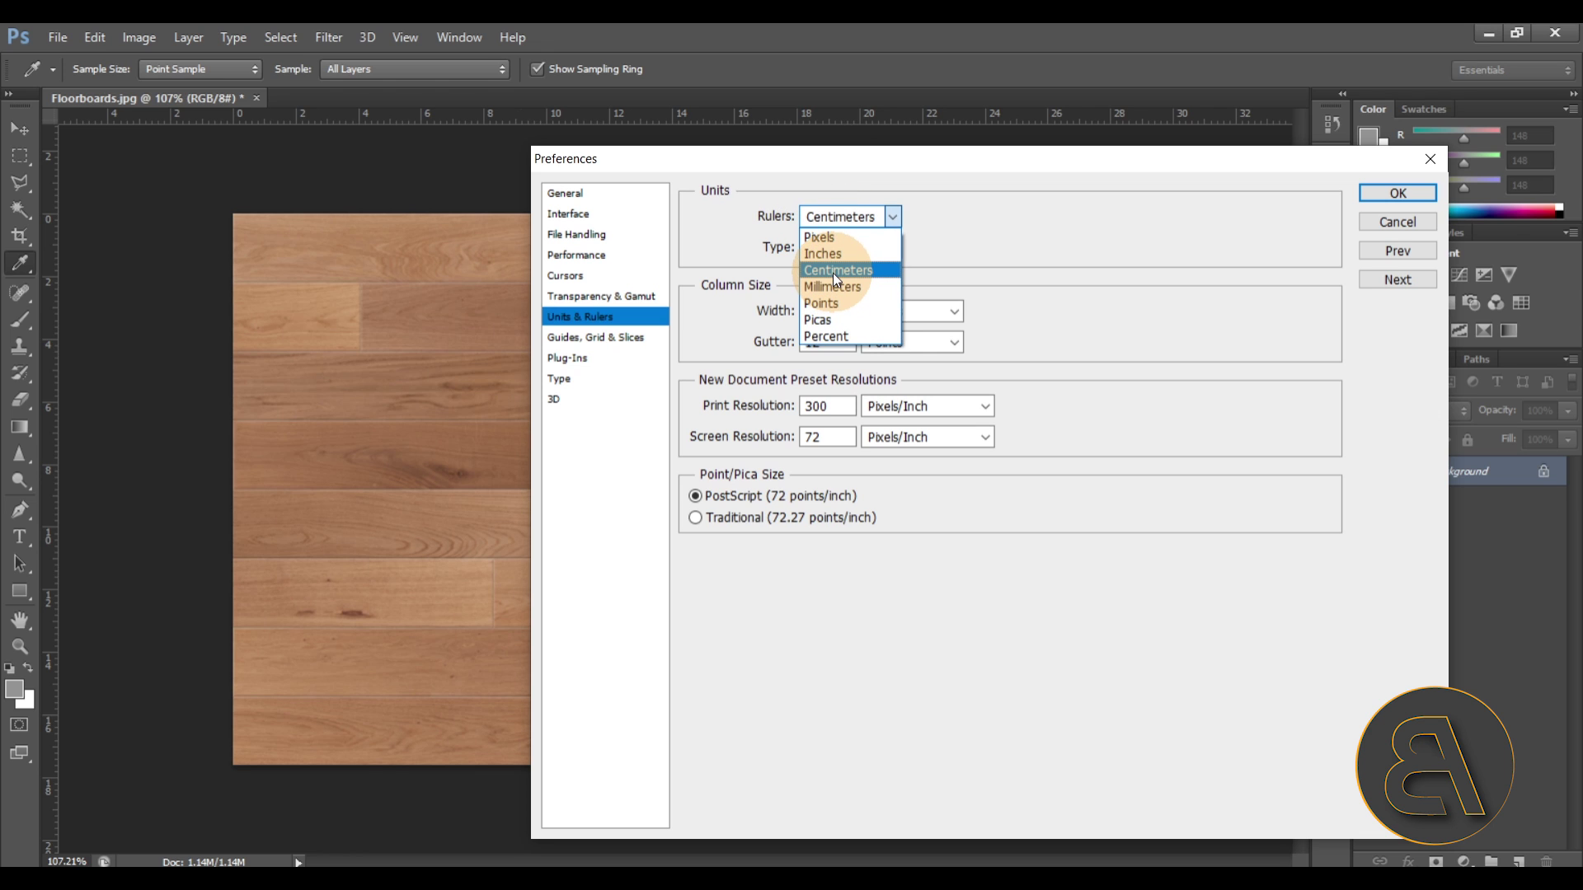
{"action": "left_click", "coordinate": [833, 273]}
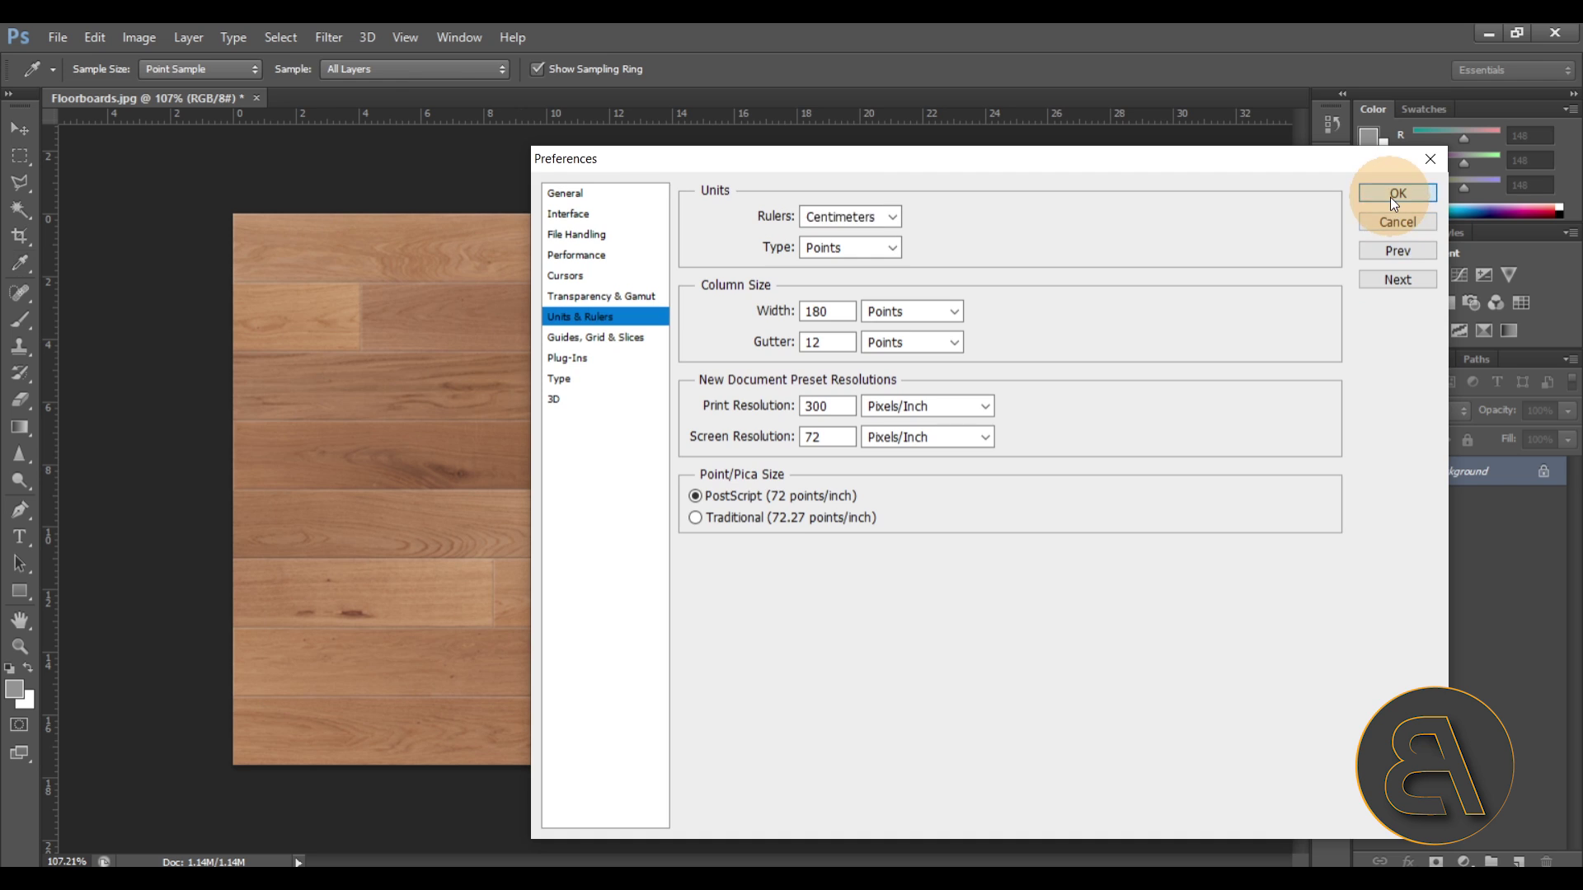
{"action": "left_click", "coordinate": [1396, 193]}
{"action": "key", "text": "c"}
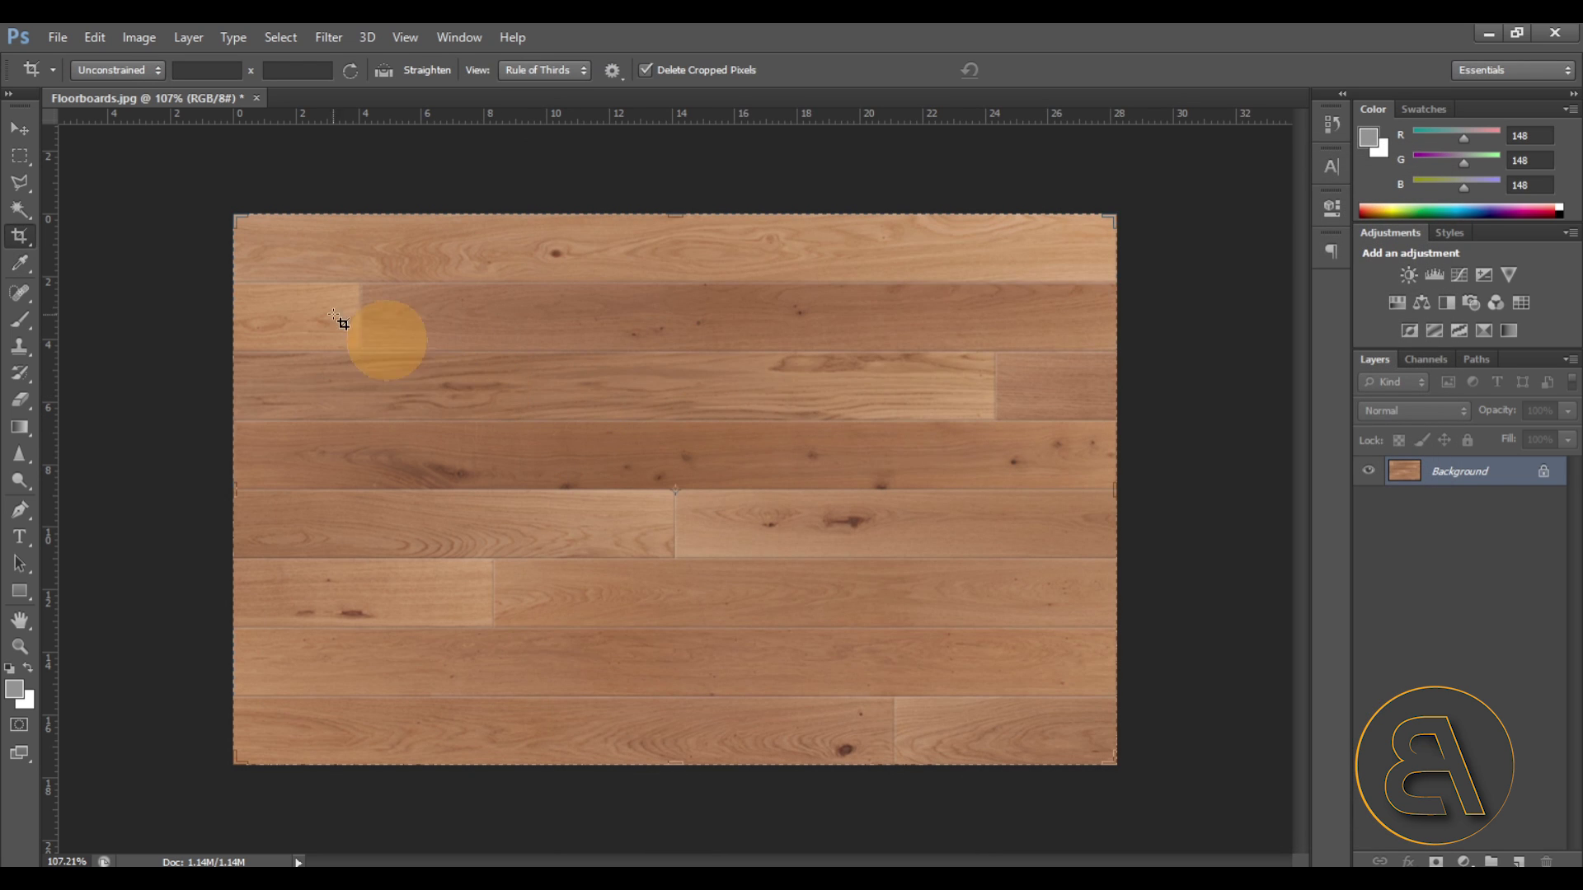
- Resize the image to a document height of 64 cm with proportions constrained, and return to the Move tool
{"action": "left_click", "coordinate": [135, 42]}
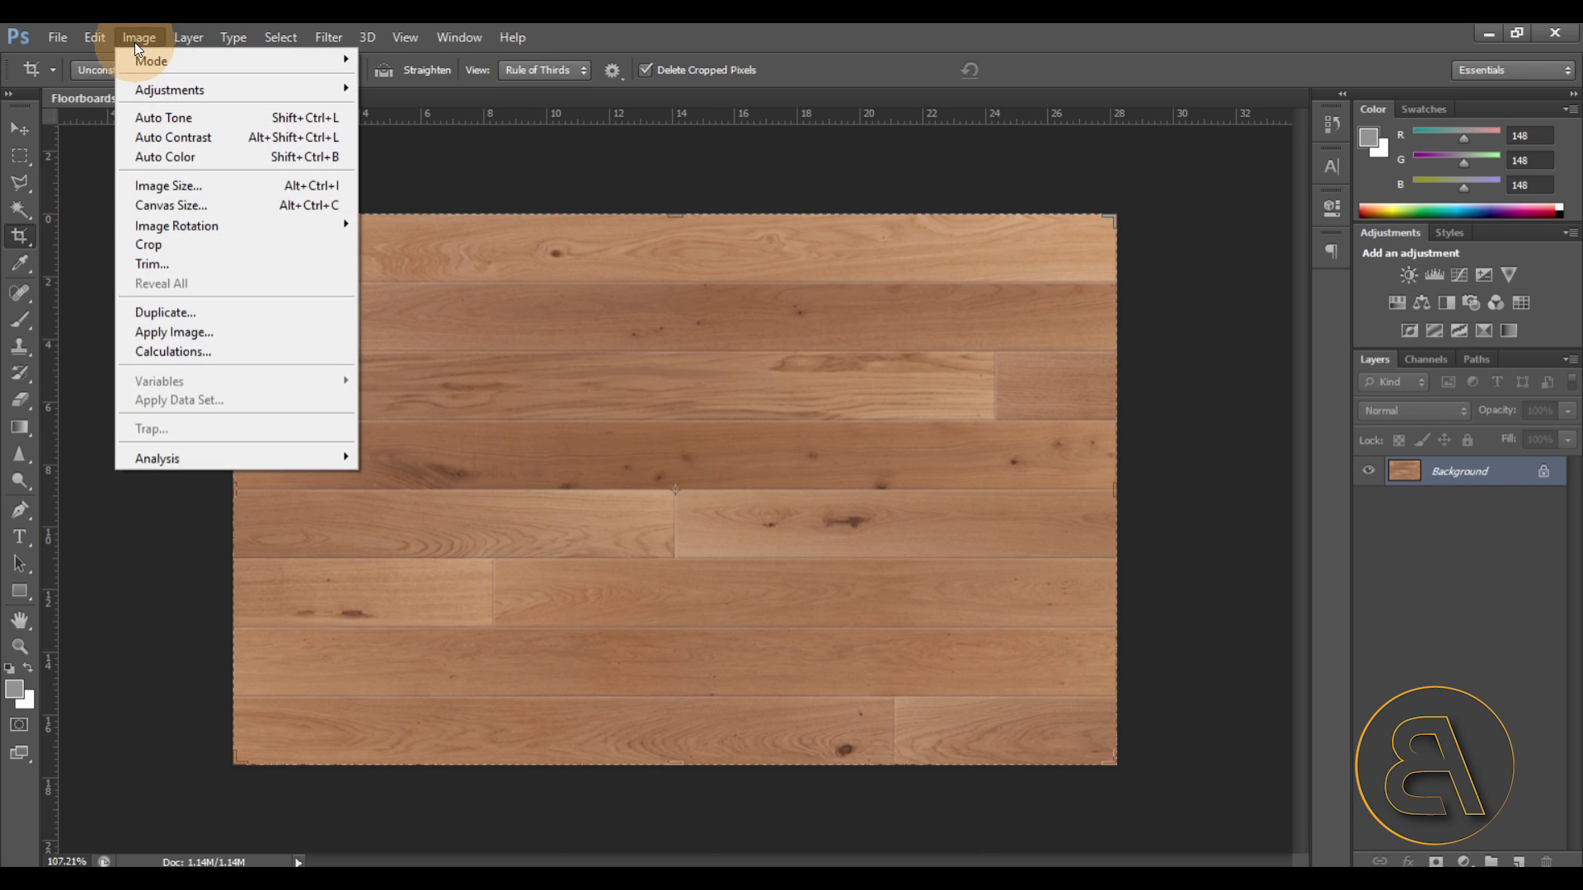
{"action": "left_click", "coordinate": [165, 186]}
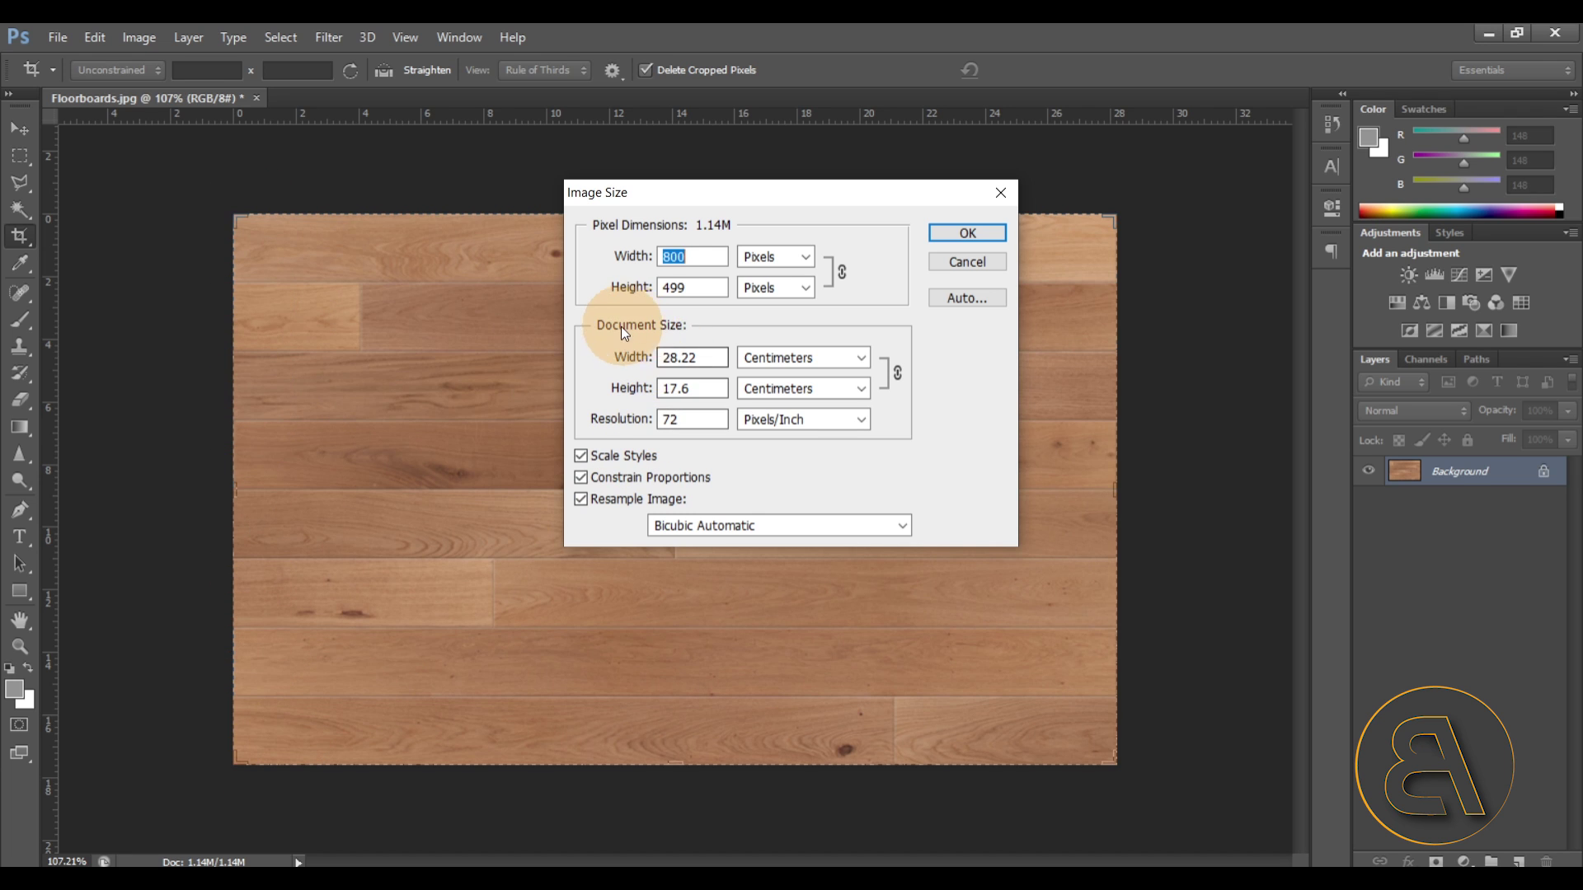
{"action": "double_click", "coordinate": [697, 388]}
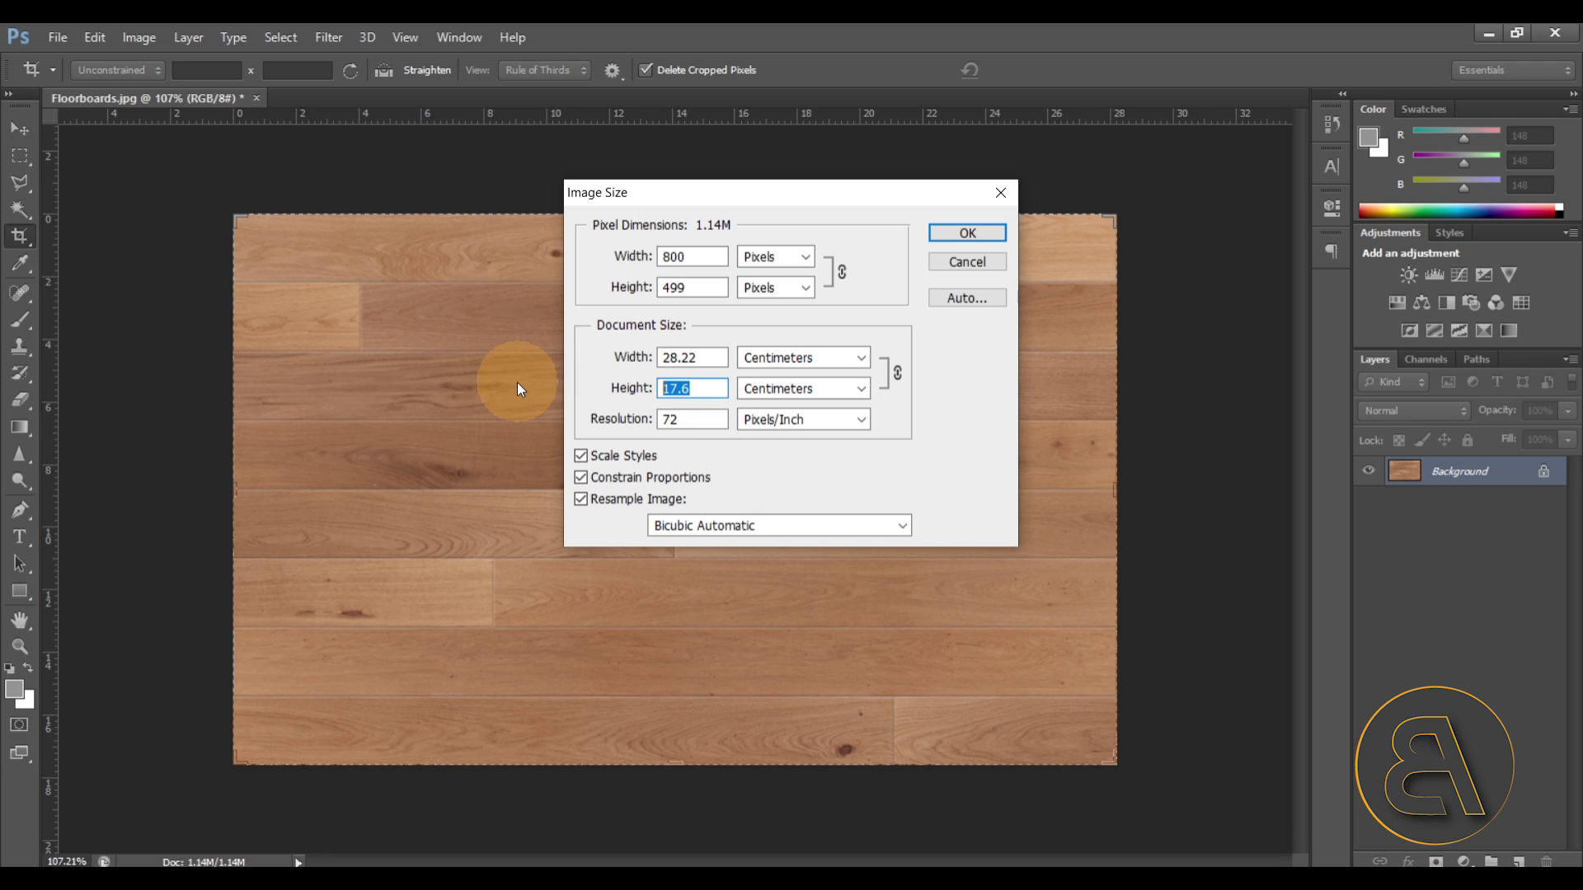
{"action": "type", "text": "64"}
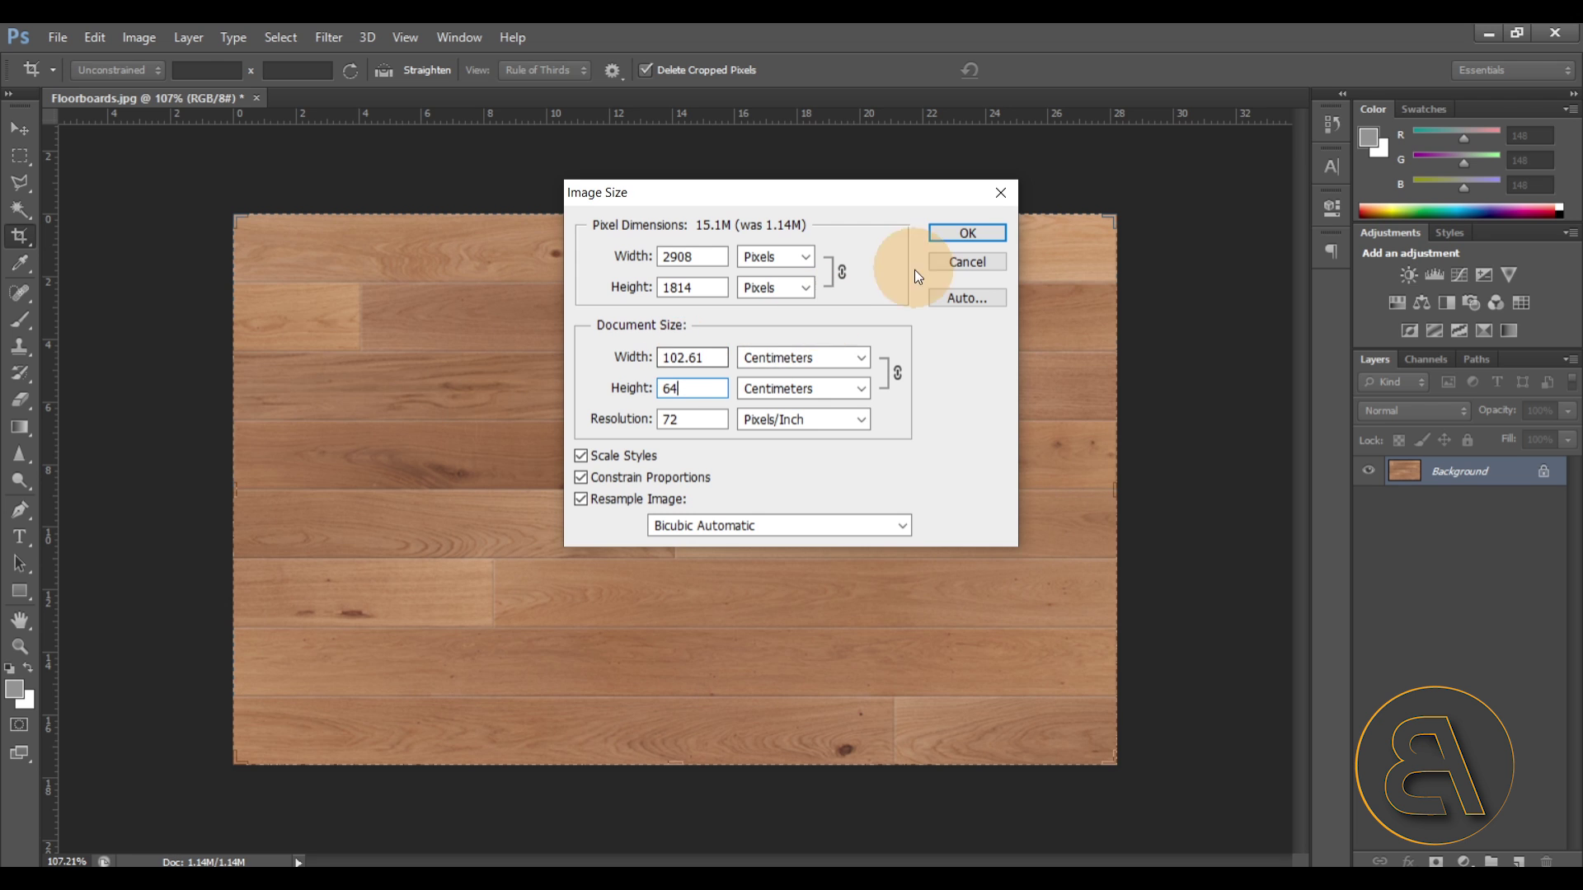
{"action": "left_click", "coordinate": [961, 233]}
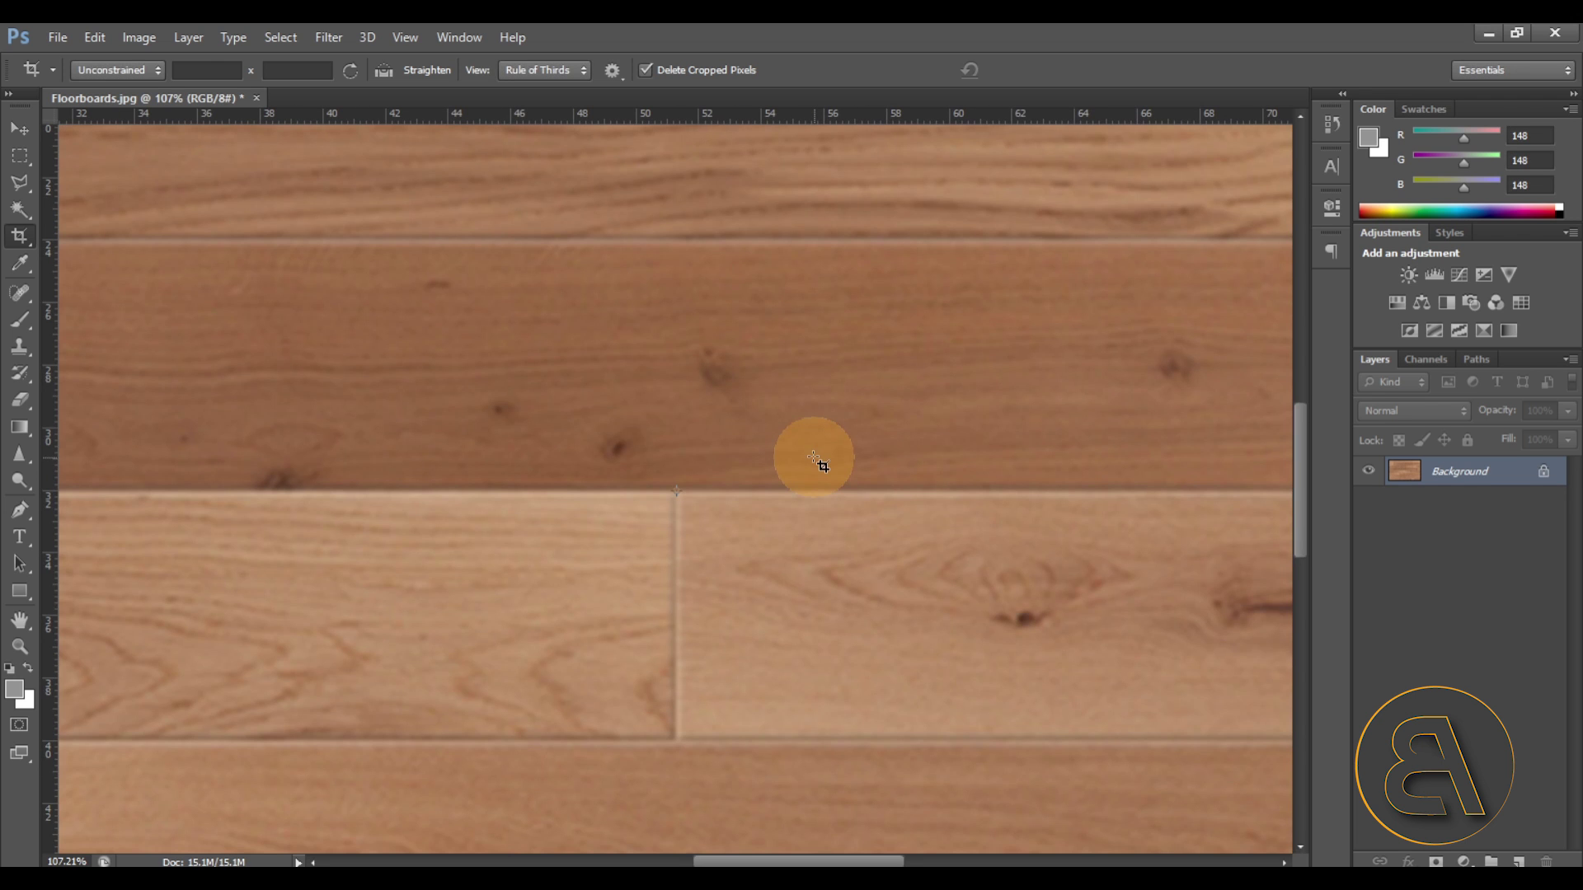
{"action": "scroll", "coordinate": [742, 462], "scroll_direction": "down", "scroll_amount": 6, "text": "alt"}
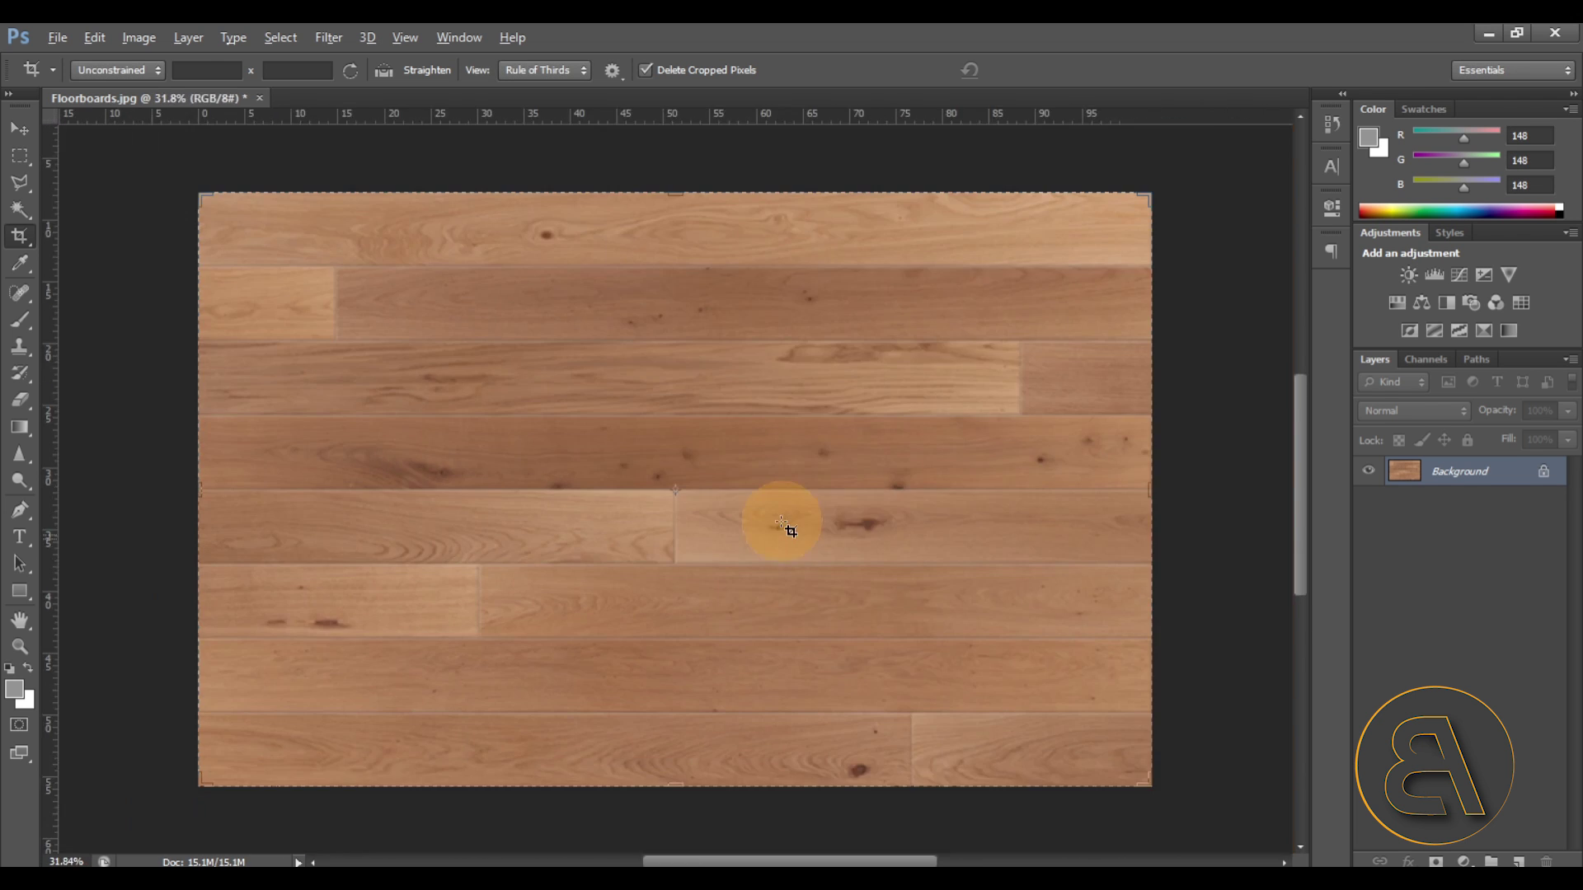
{"action": "scroll", "coordinate": [636, 478], "scroll_direction": "up", "scroll_amount": 1, "text": "alt"}
{"action": "left_click", "coordinate": [20, 129]}
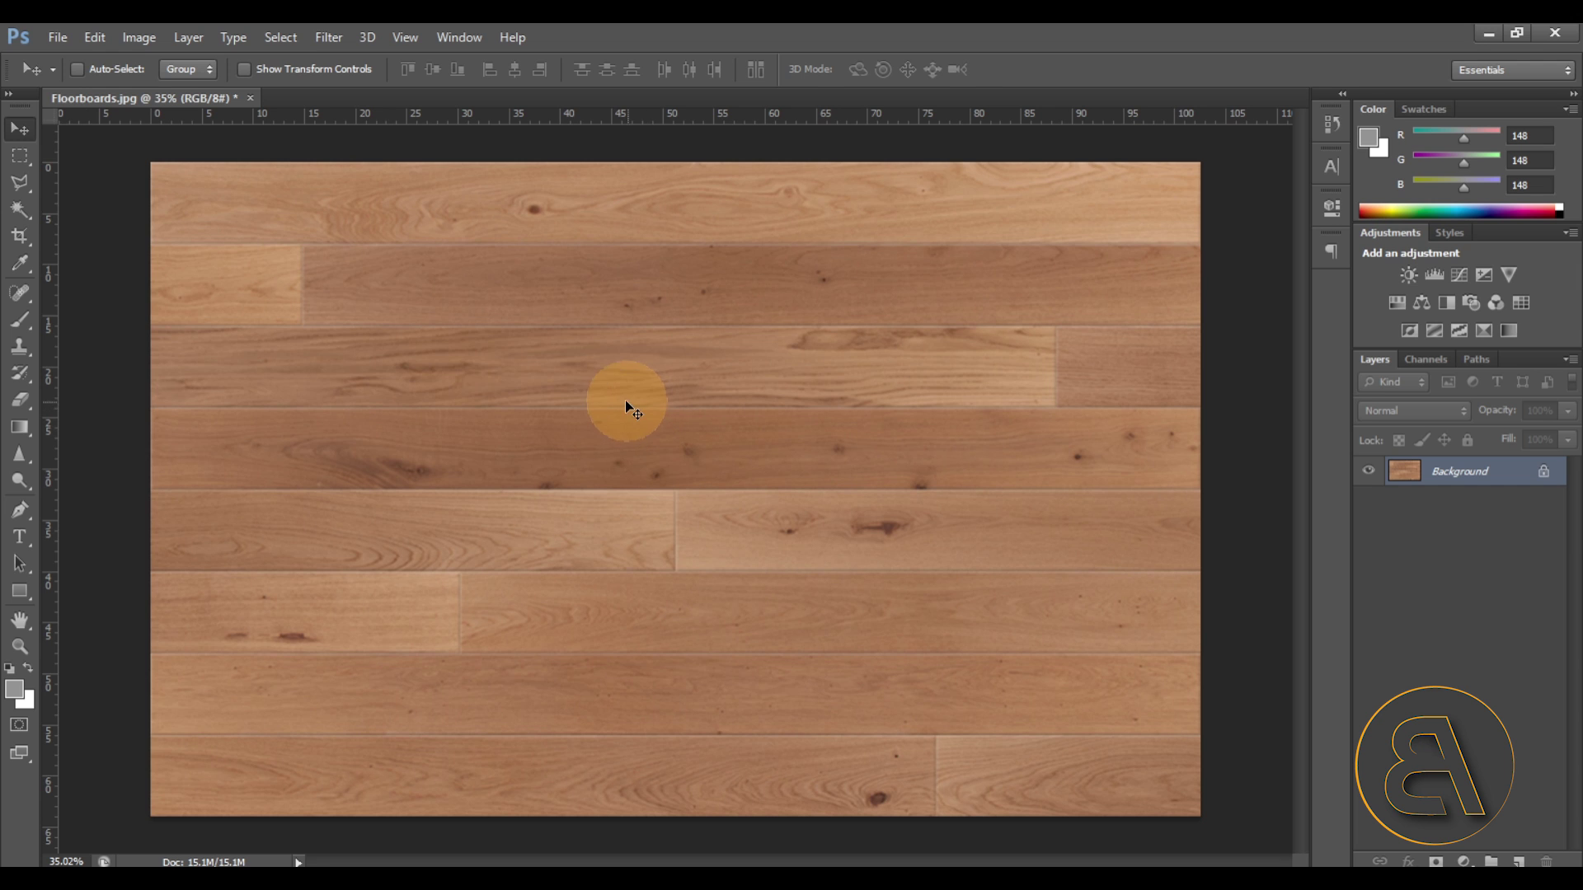
- Save Floorboards.jpg as a progressive JPEG at maximum quality 12
{"action": "left_click", "coordinate": [53, 36]}
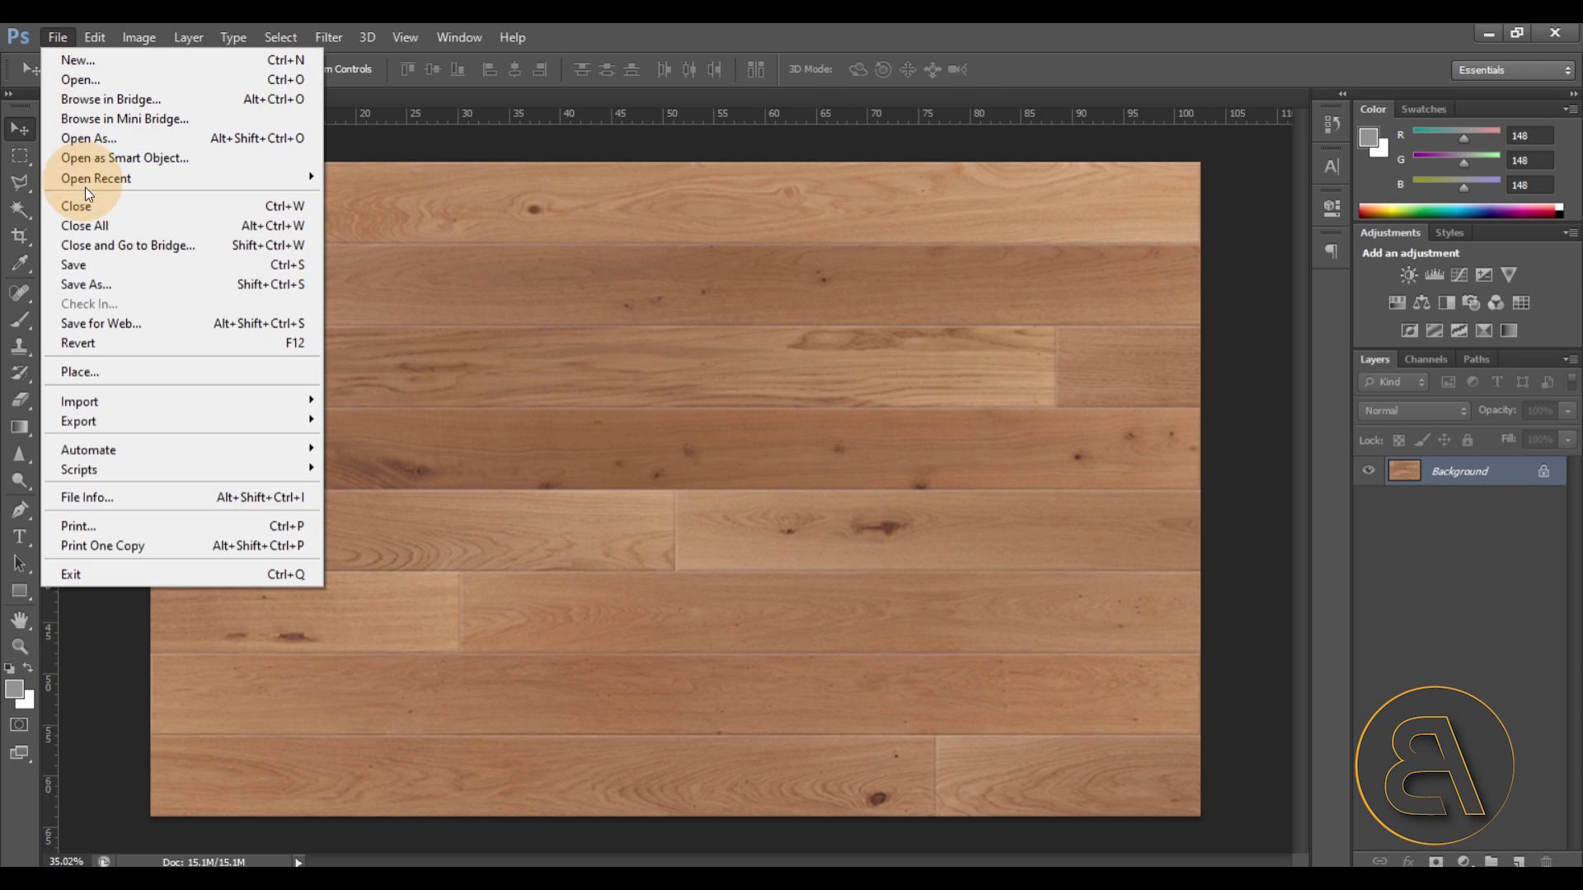
{"action": "left_click", "coordinate": [117, 268]}
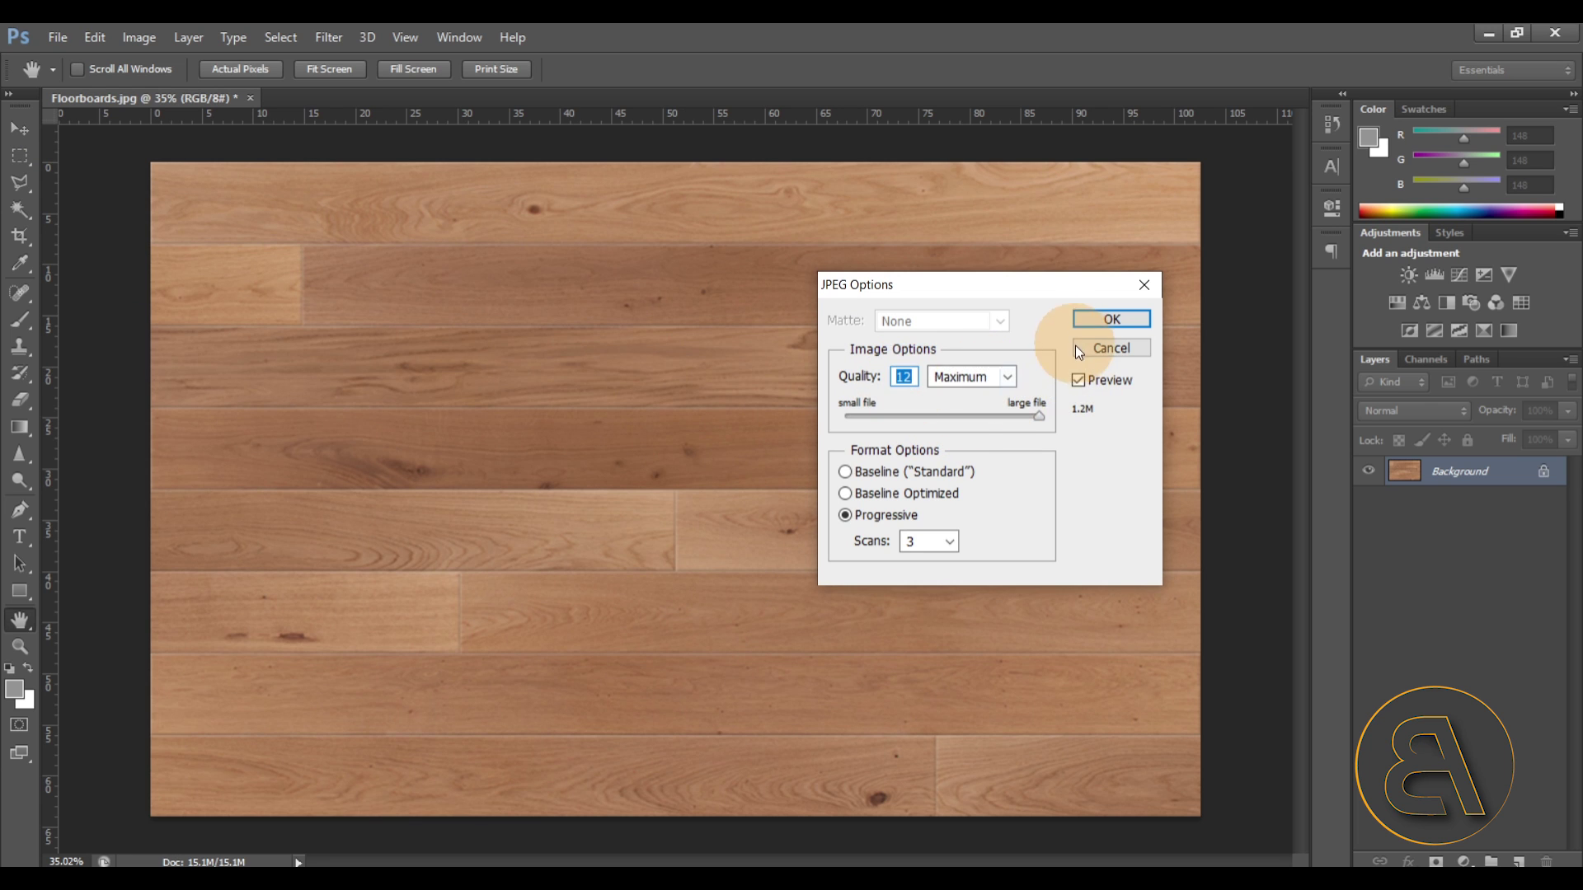
{"action": "left_click", "coordinate": [1093, 321]}
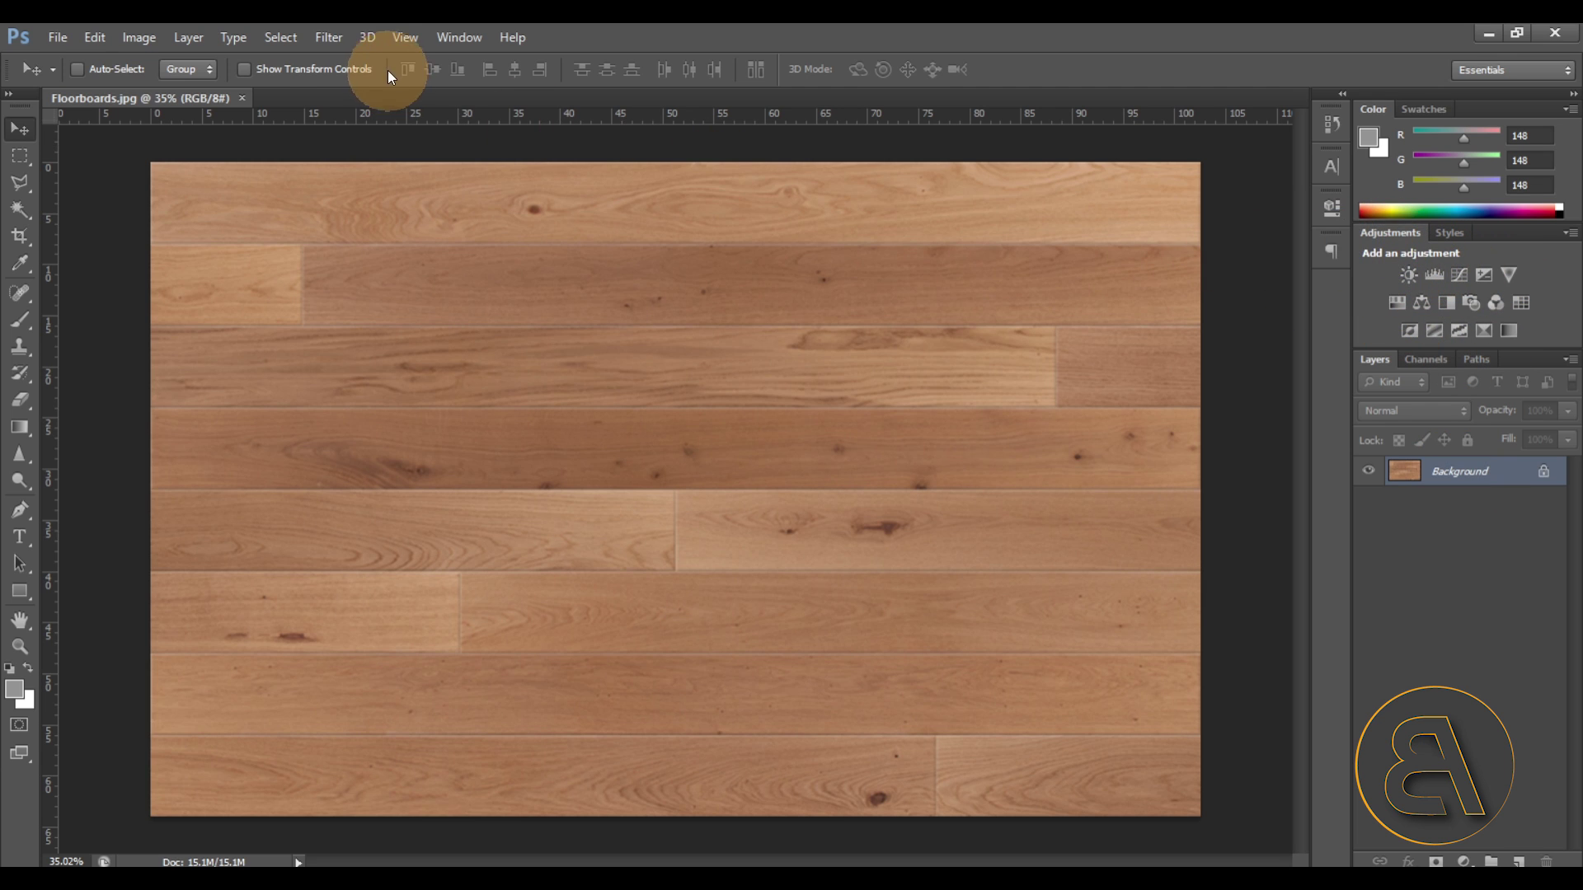
- Add a Black & White adjustment layer with the default preset above the floorboard image
{"action": "left_click", "coordinate": [452, 39]}
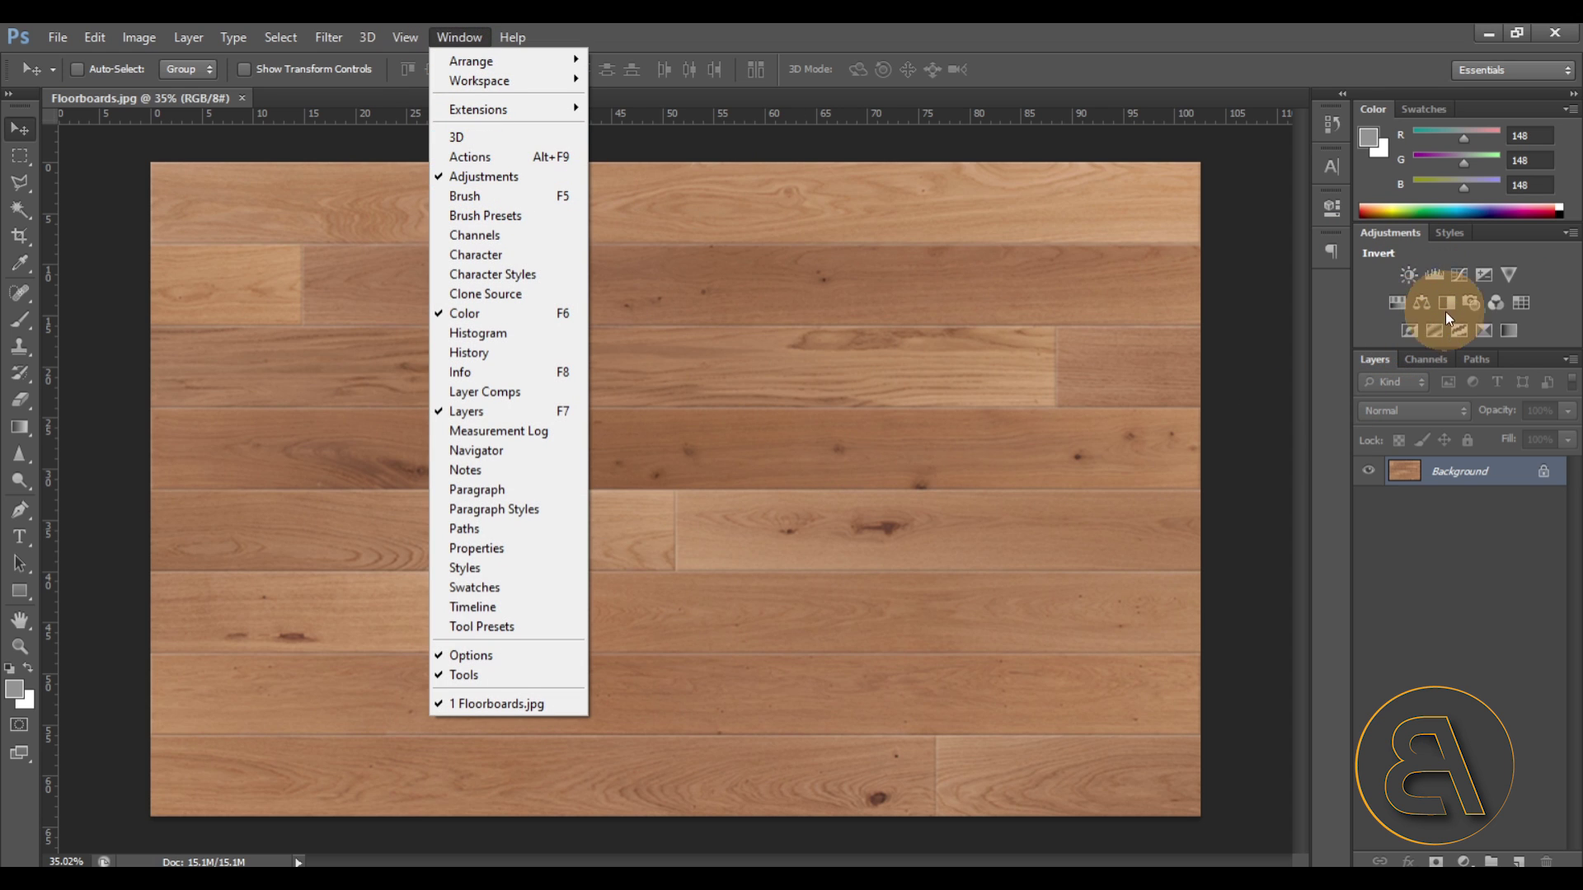
{"action": "left_click", "coordinate": [1408, 333]}
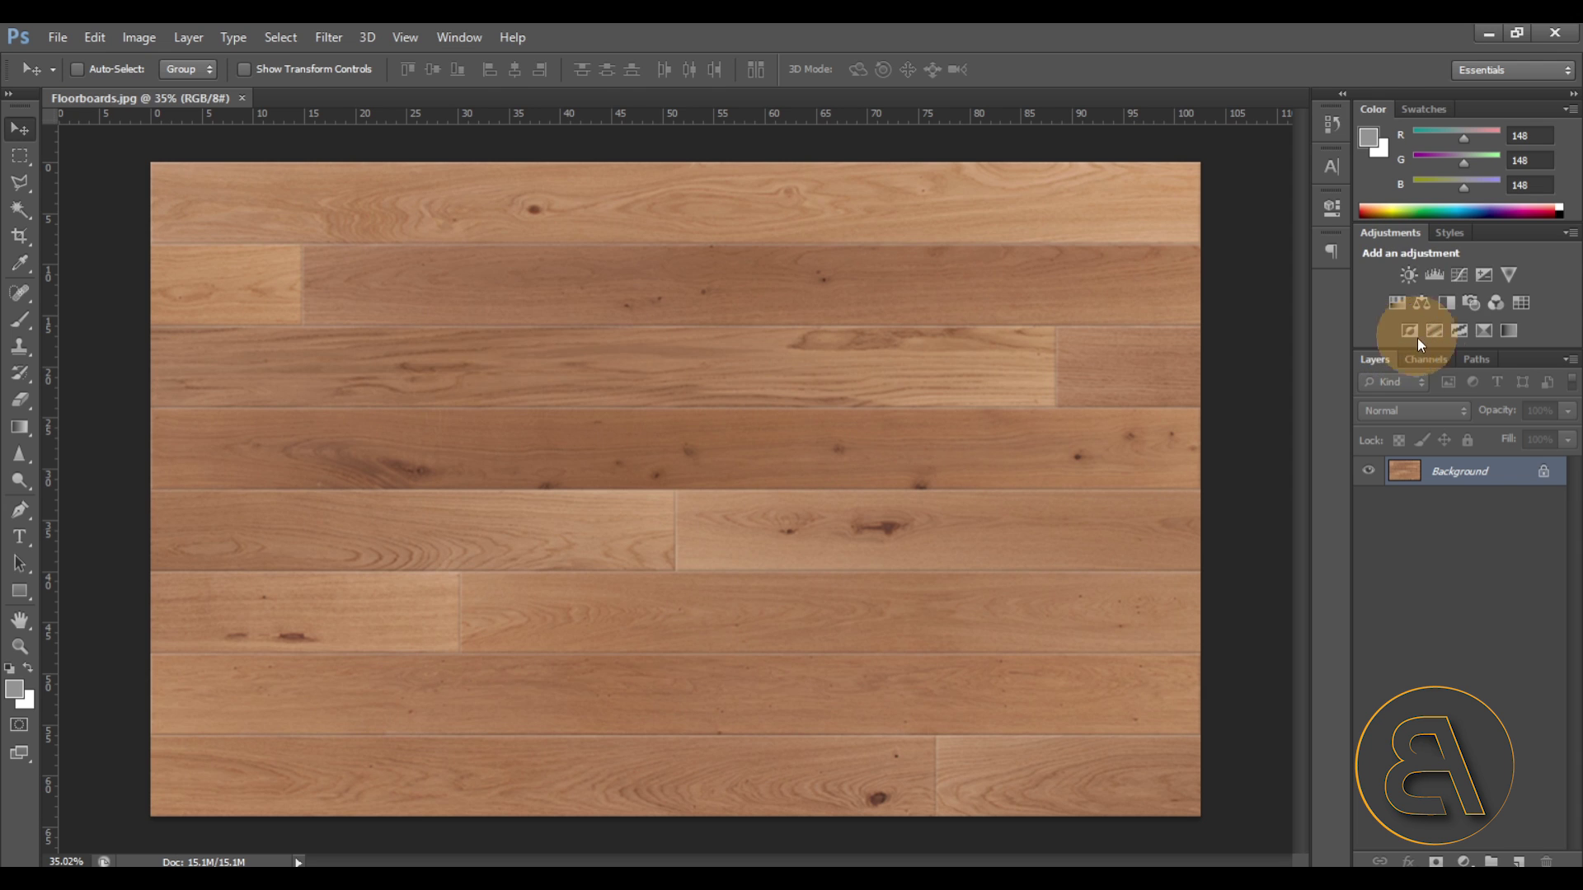
{"action": "left_click", "coordinate": [1449, 305]}
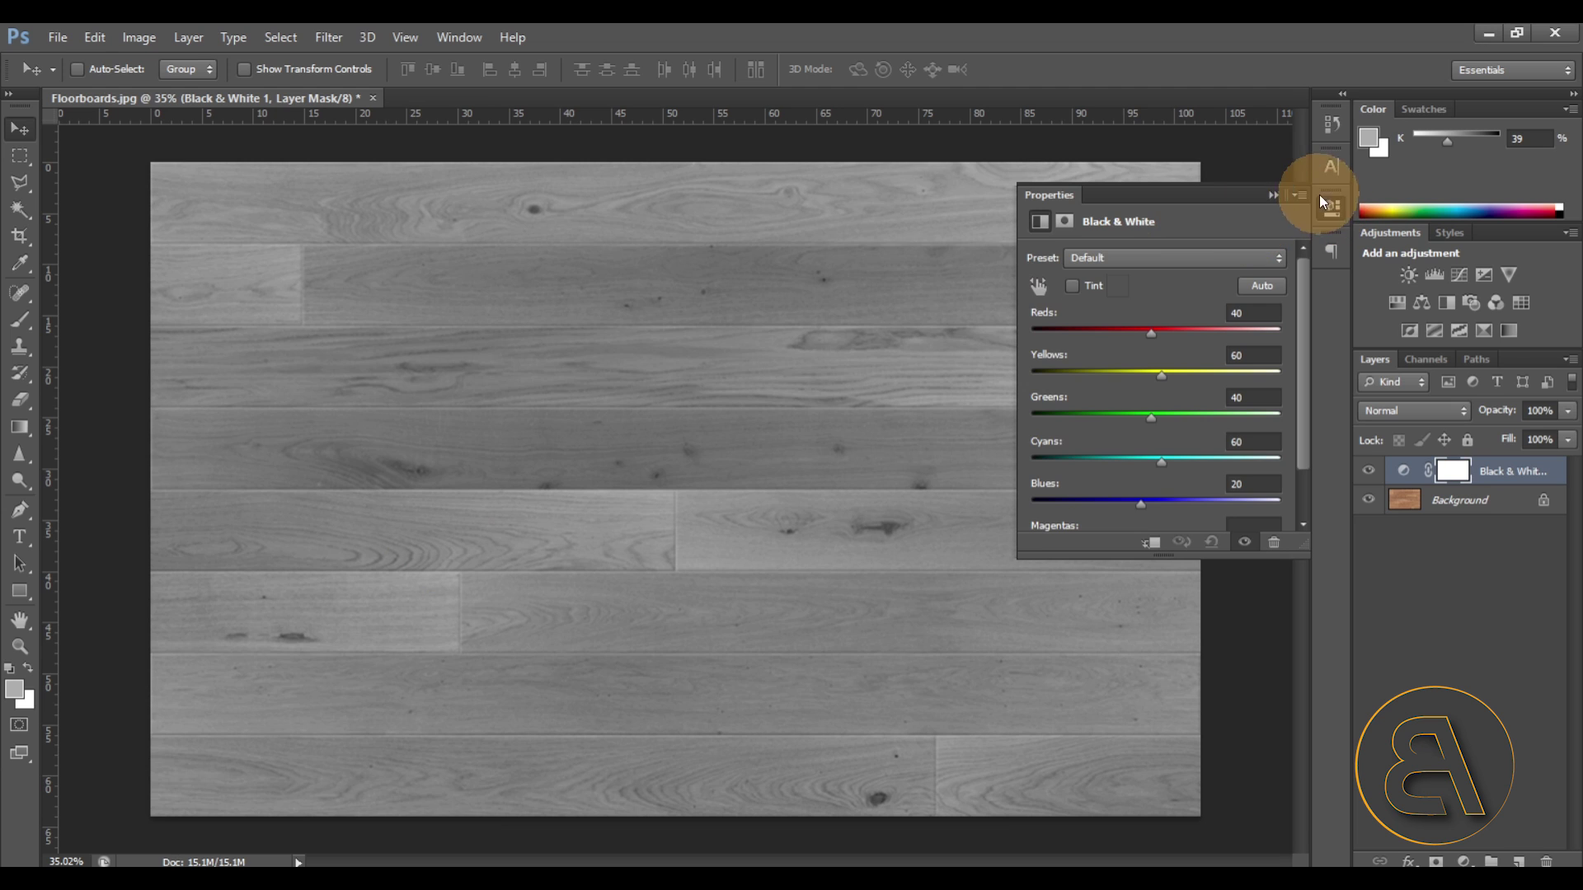
{"action": "left_click", "coordinate": [1273, 195]}
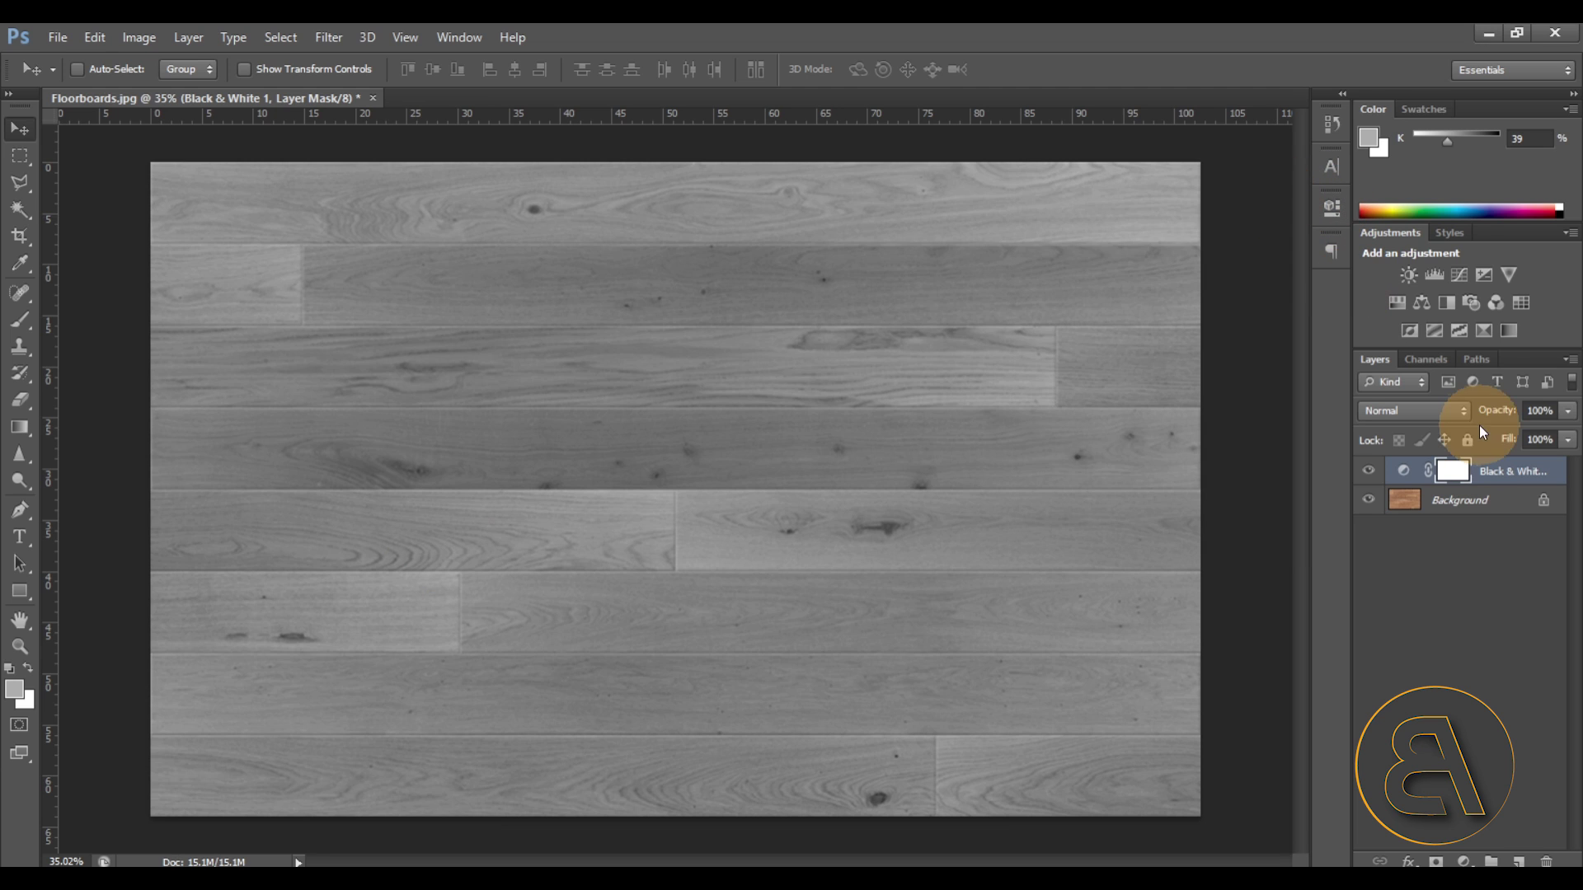
- Add a Levels adjustment layer with input levels 96, 2.32 and 168 to raise the wood grain contrast
{"action": "left_click", "coordinate": [1431, 277]}
{"action": "left_click_drag", "start_coordinate": [1058, 409], "coordinate": [1140, 410]}
{"action": "left_click_drag", "start_coordinate": [1284, 408], "coordinate": [1154, 408]}
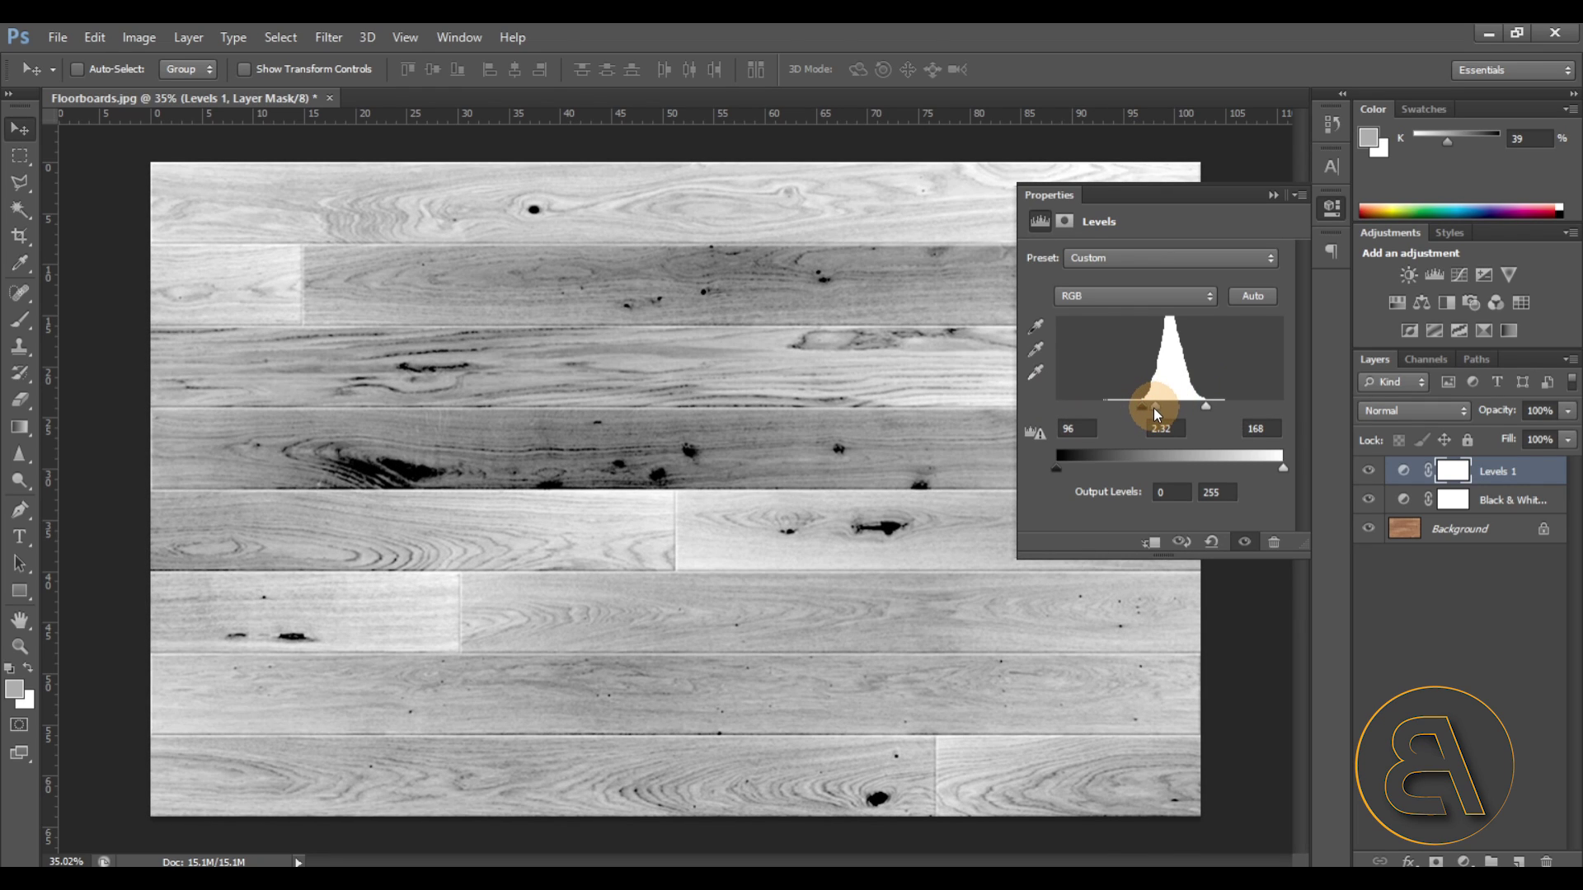
{"action": "left_click", "coordinate": [1275, 199]}
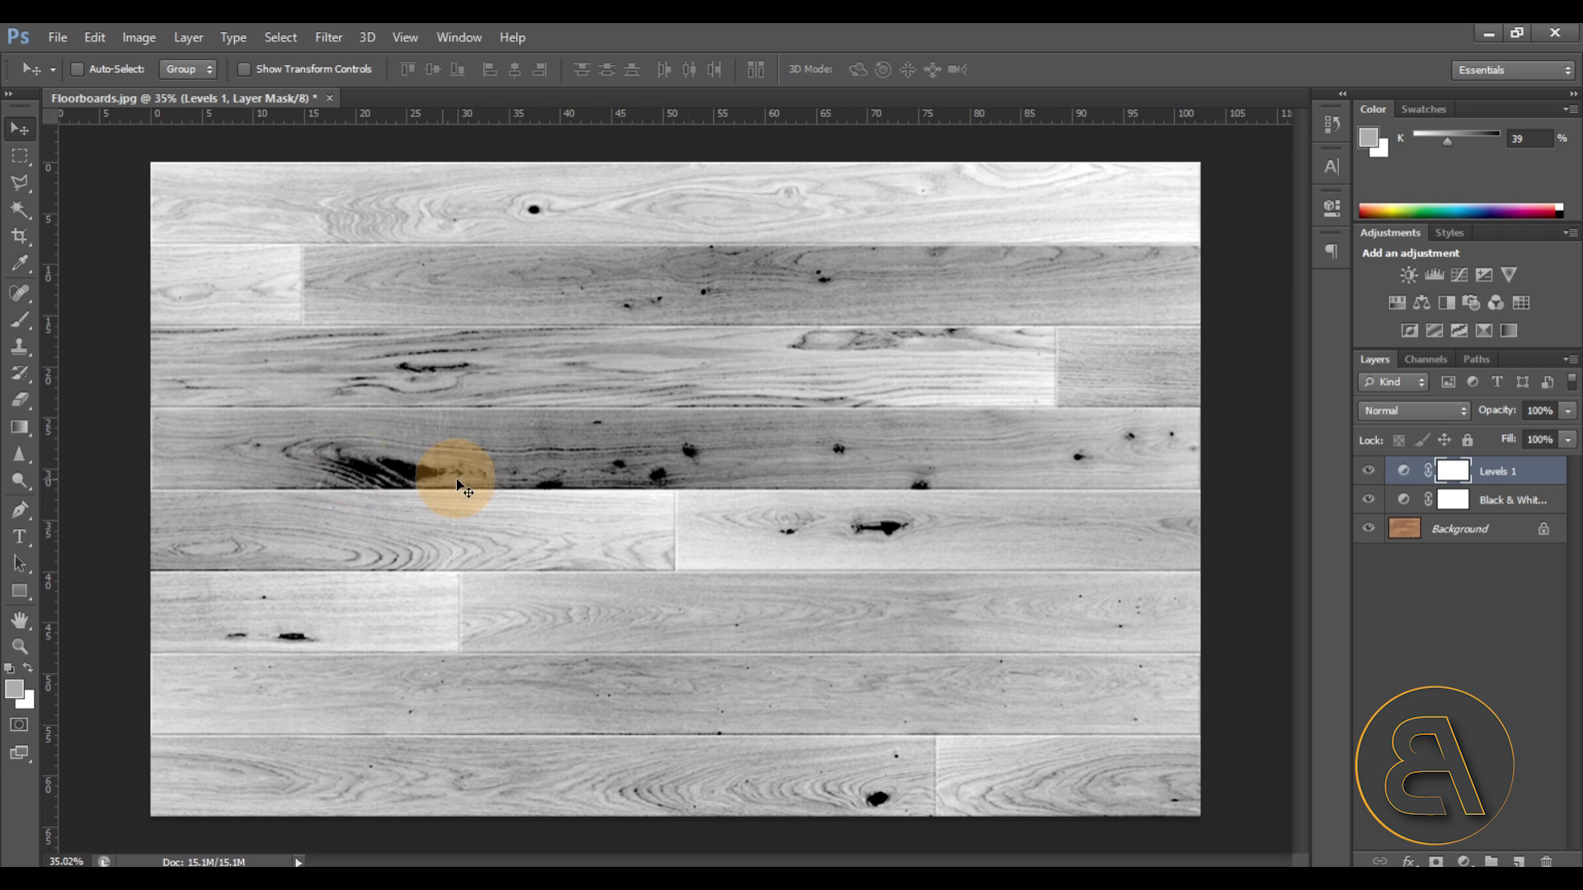
- Activate the Magic Wand tool and make the Background layer the one to select from
{"action": "scroll", "coordinate": [427, 472], "scroll_direction": "up", "scroll_amount": 5, "text": "alt"}
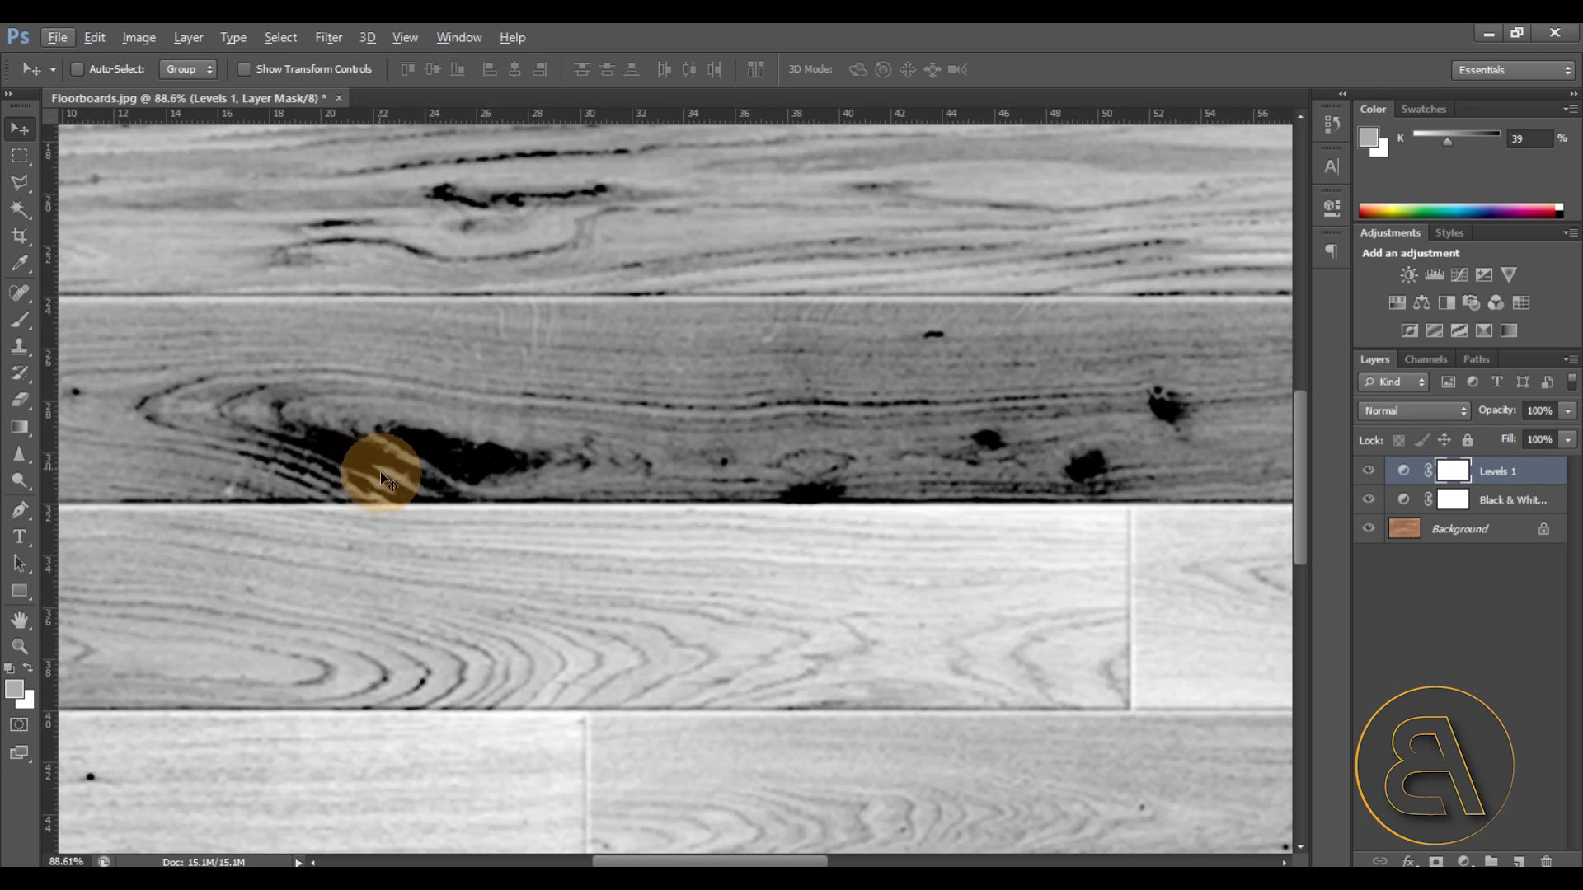
{"action": "left_click", "coordinate": [24, 213]}
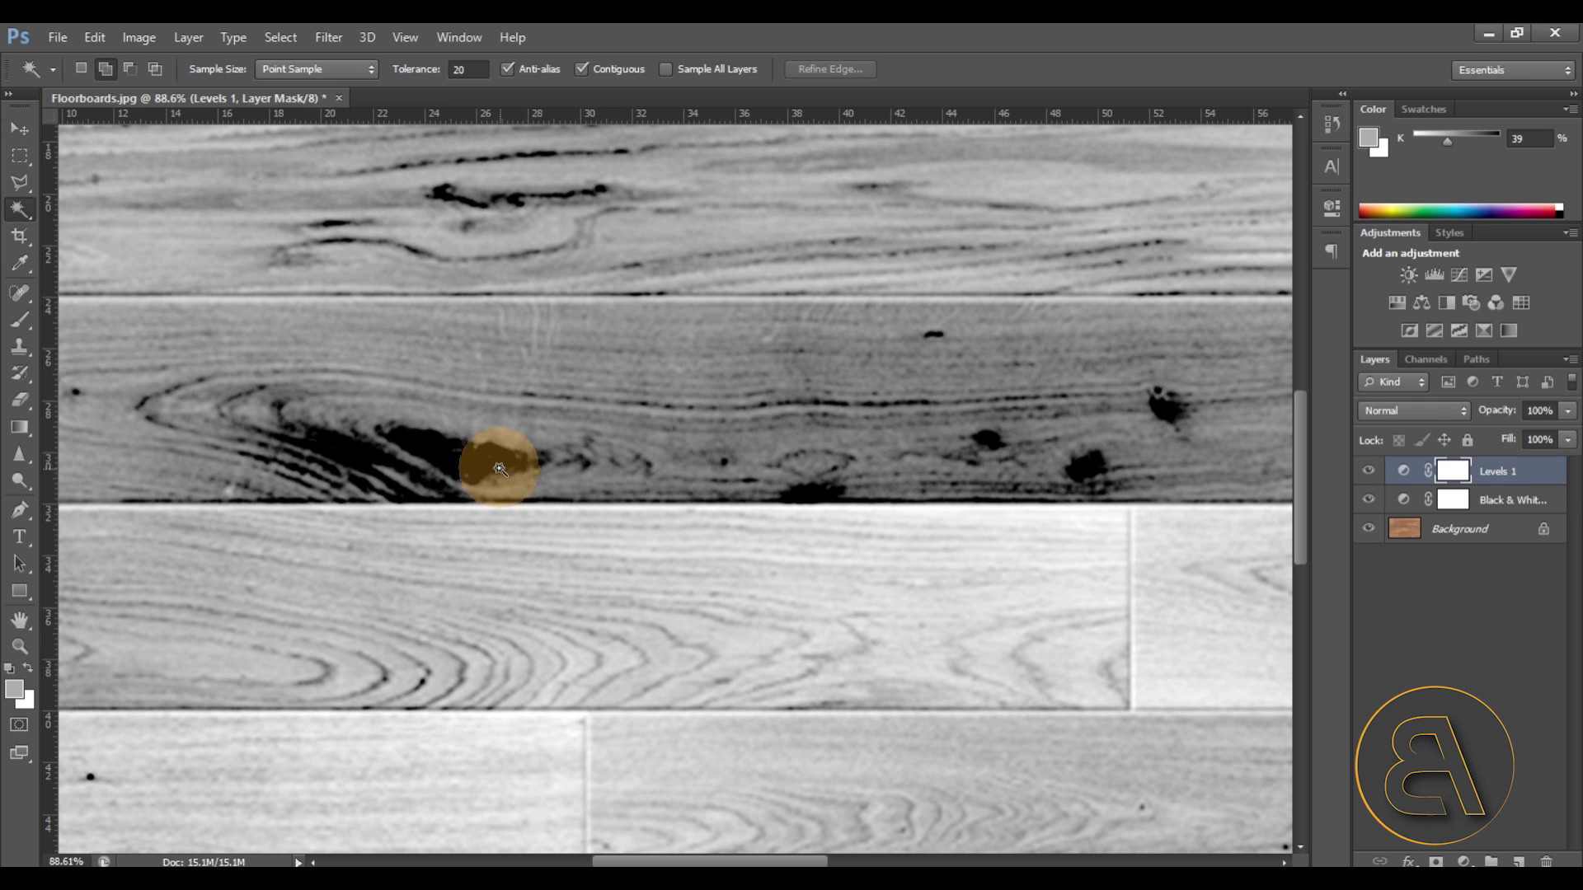
{"action": "left_click", "coordinate": [1438, 528]}
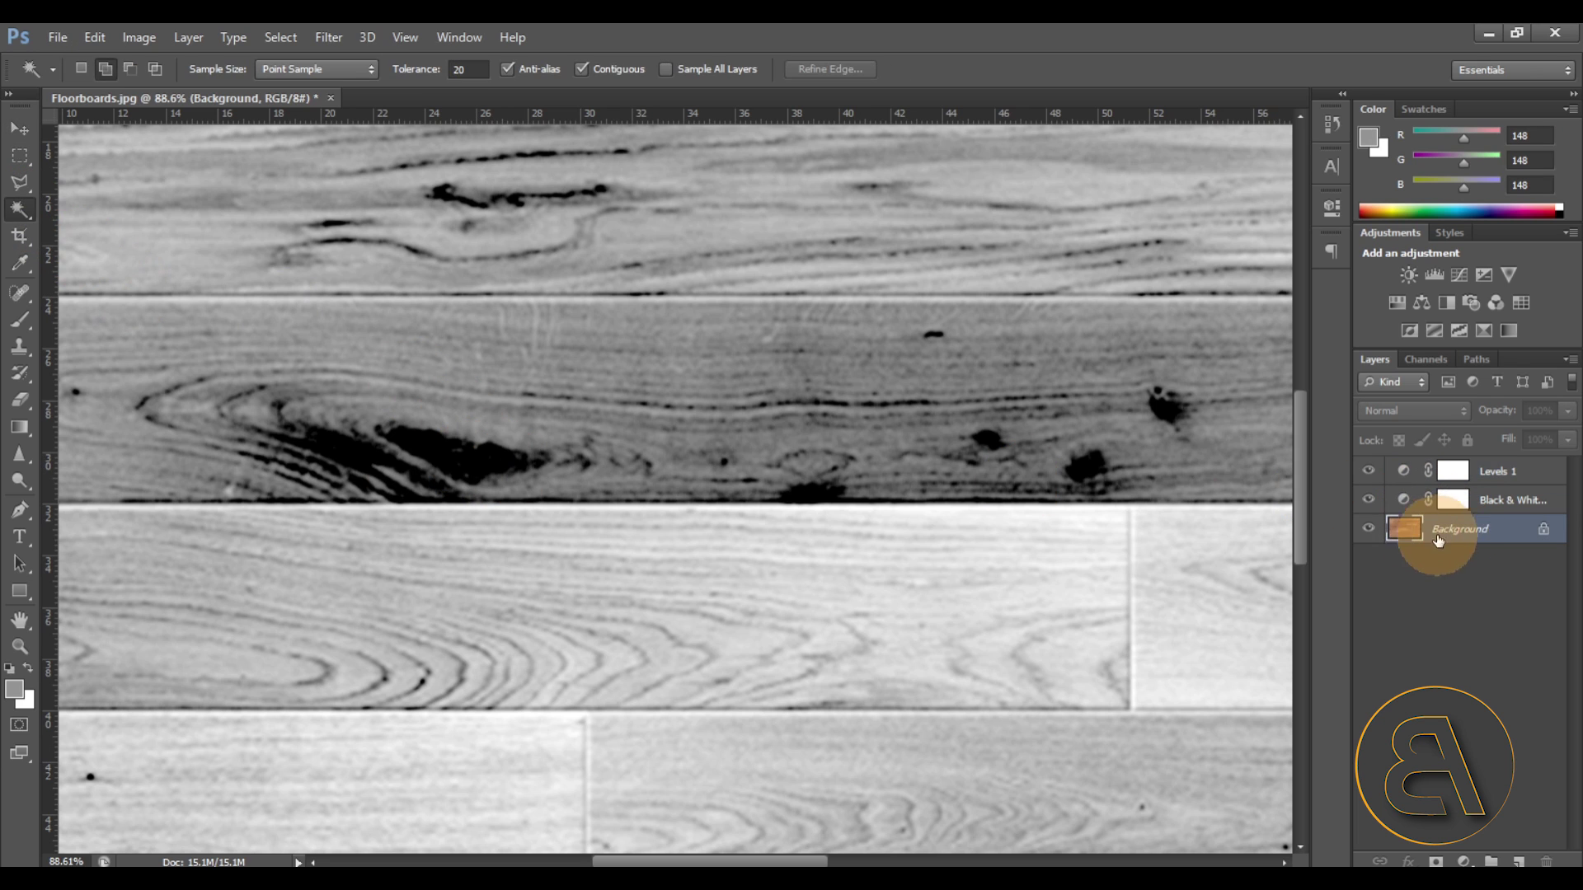
{"action": "left_click", "coordinate": [422, 447]}
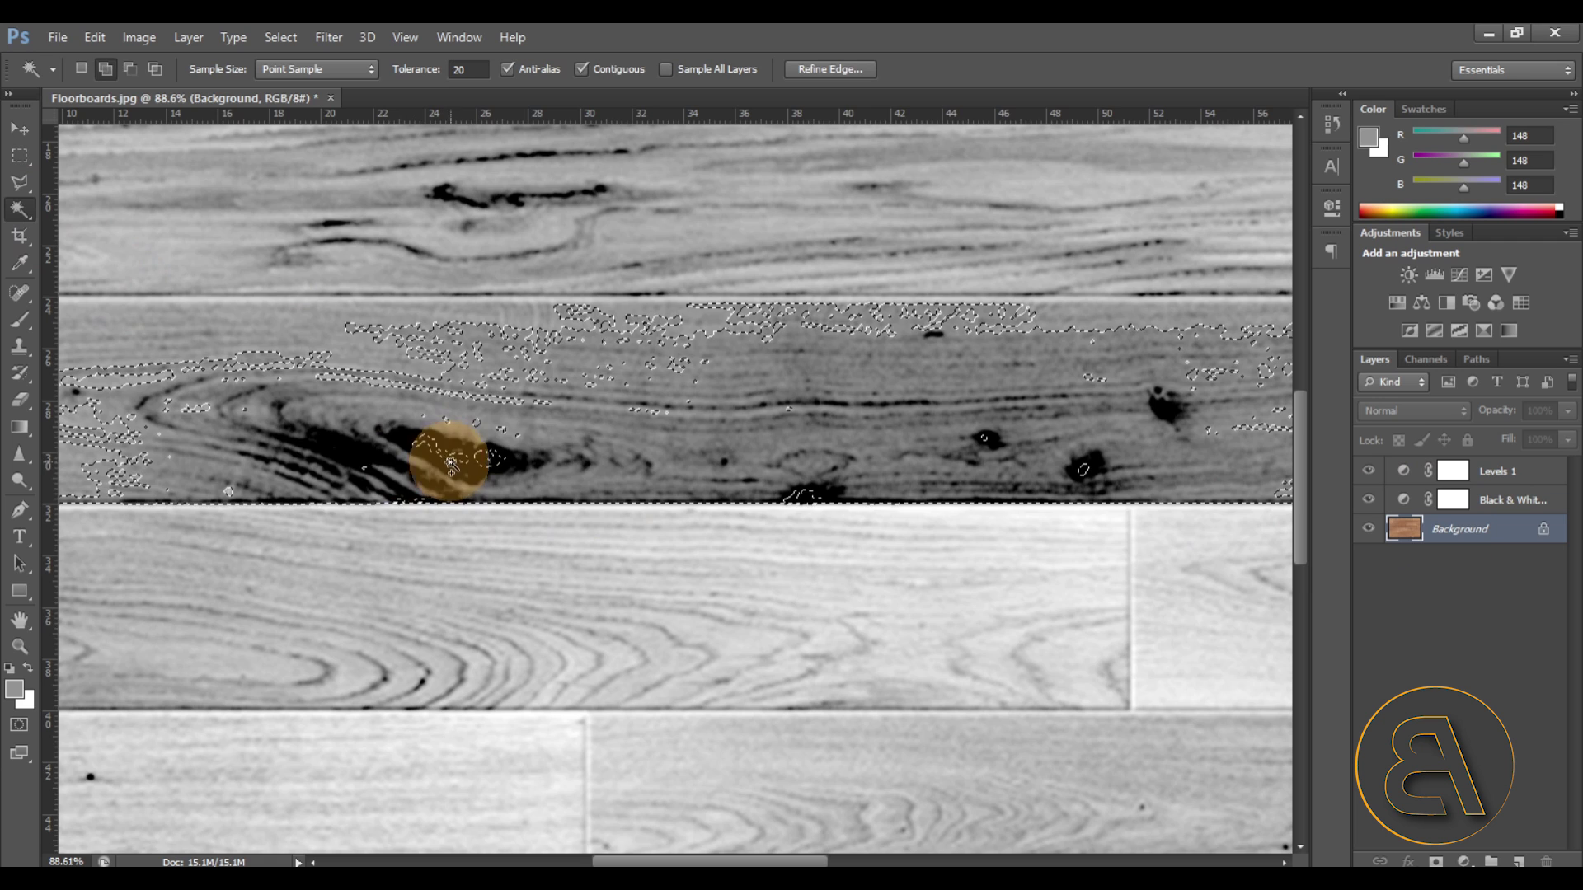
{"action": "scroll", "coordinate": [577, 464], "scroll_direction": "down", "scroll_amount": 3, "text": "alt"}
{"action": "right_click", "coordinate": [596, 461]}
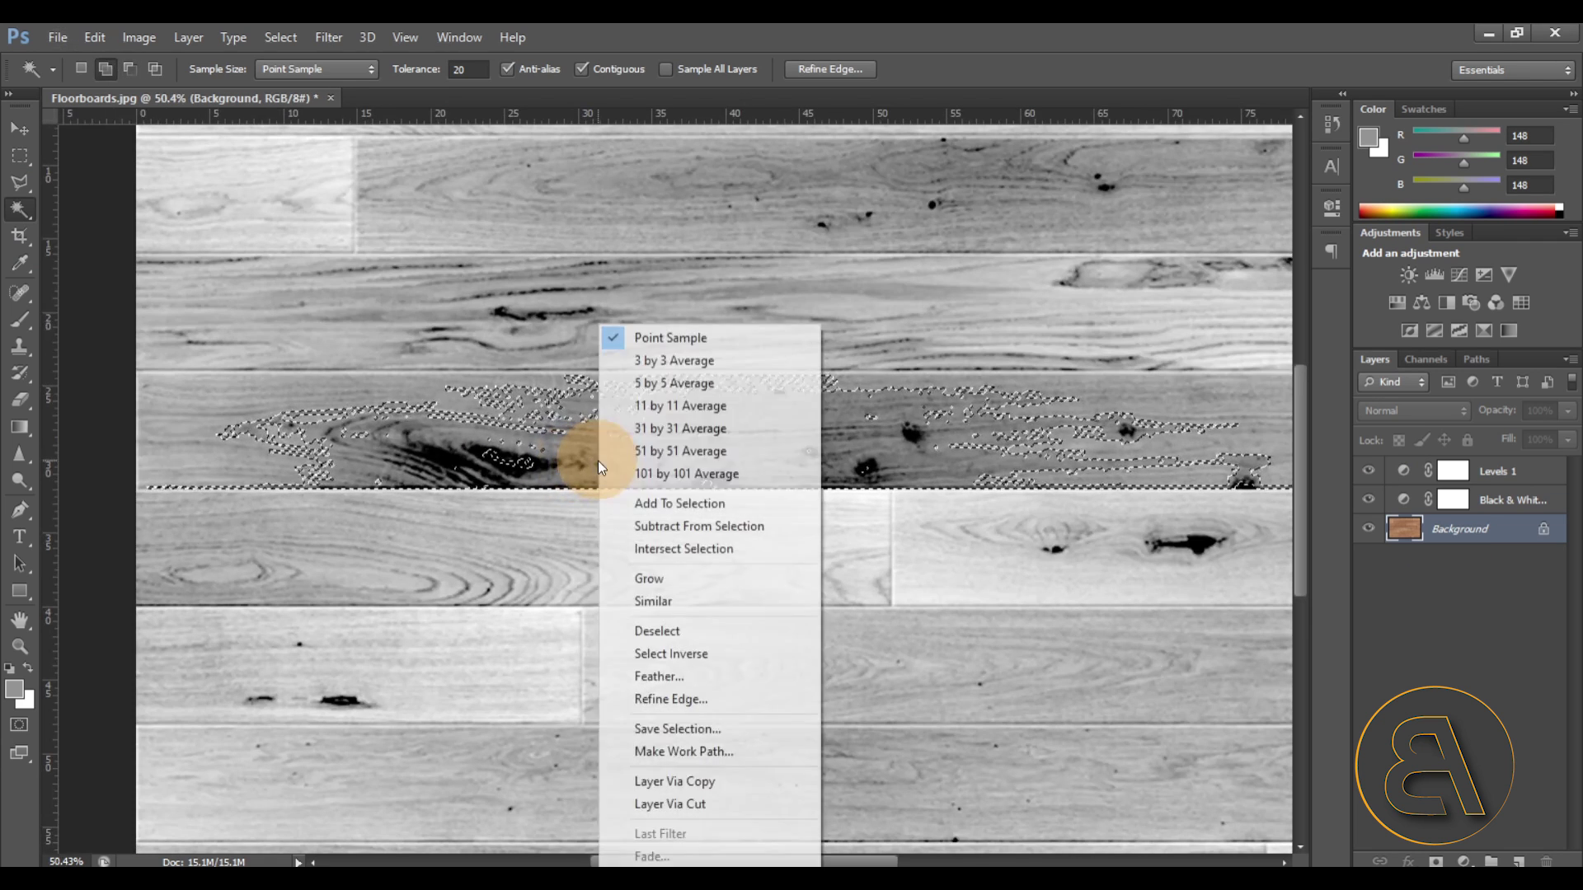
{"action": "left_click", "coordinate": [656, 630]}
- Select the dark knots across the floorboards with the Magic Wand at a tolerance of 10
{"action": "left_click", "coordinate": [467, 69]}
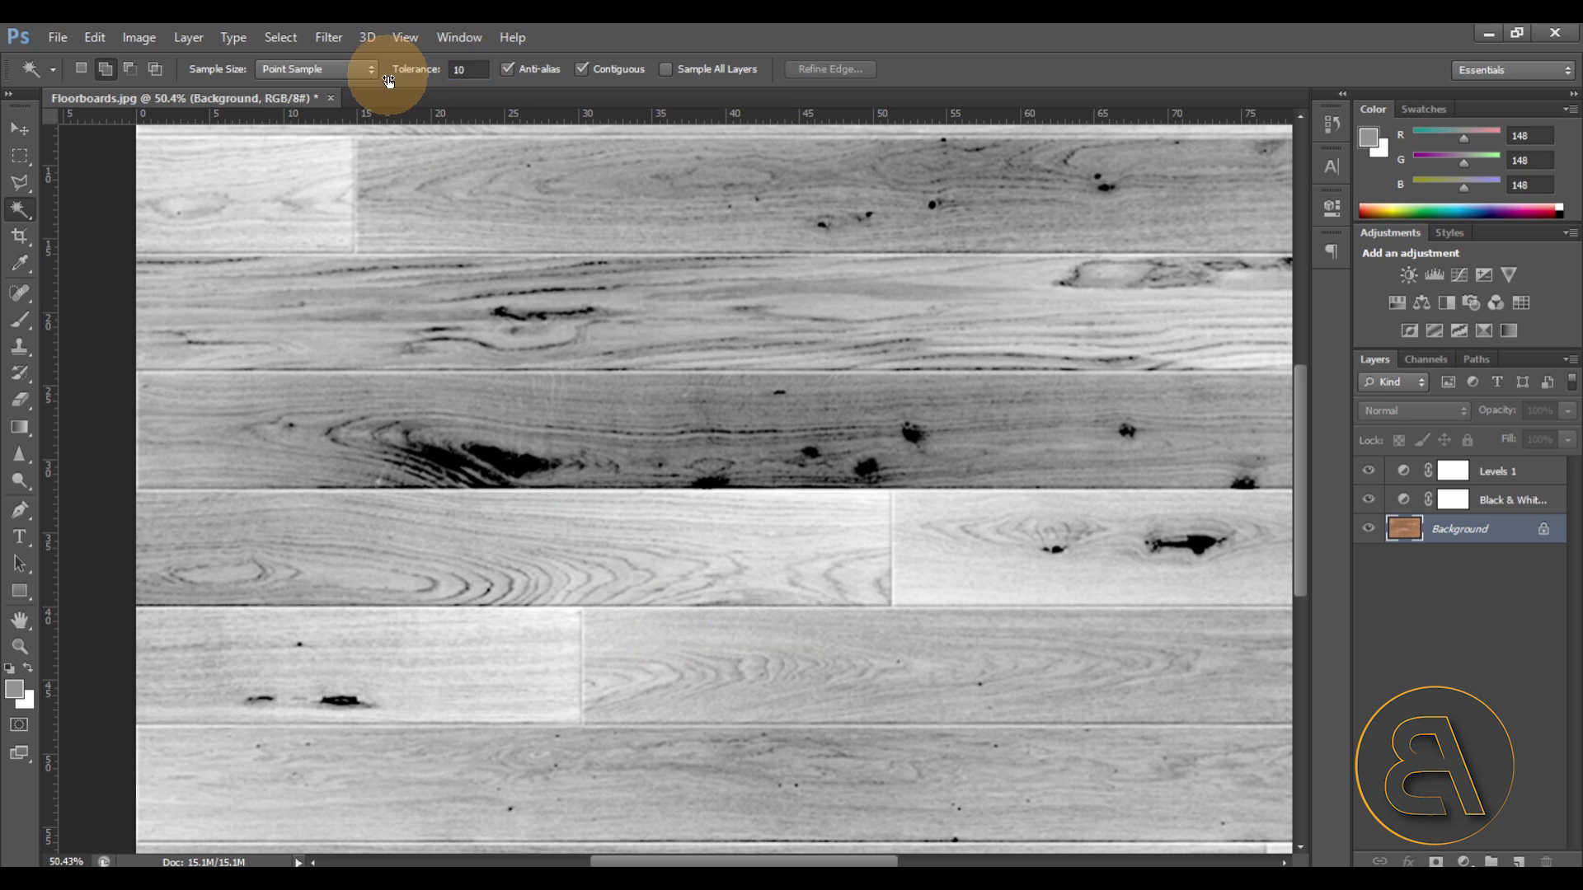
{"action": "left_click", "coordinate": [511, 462]}
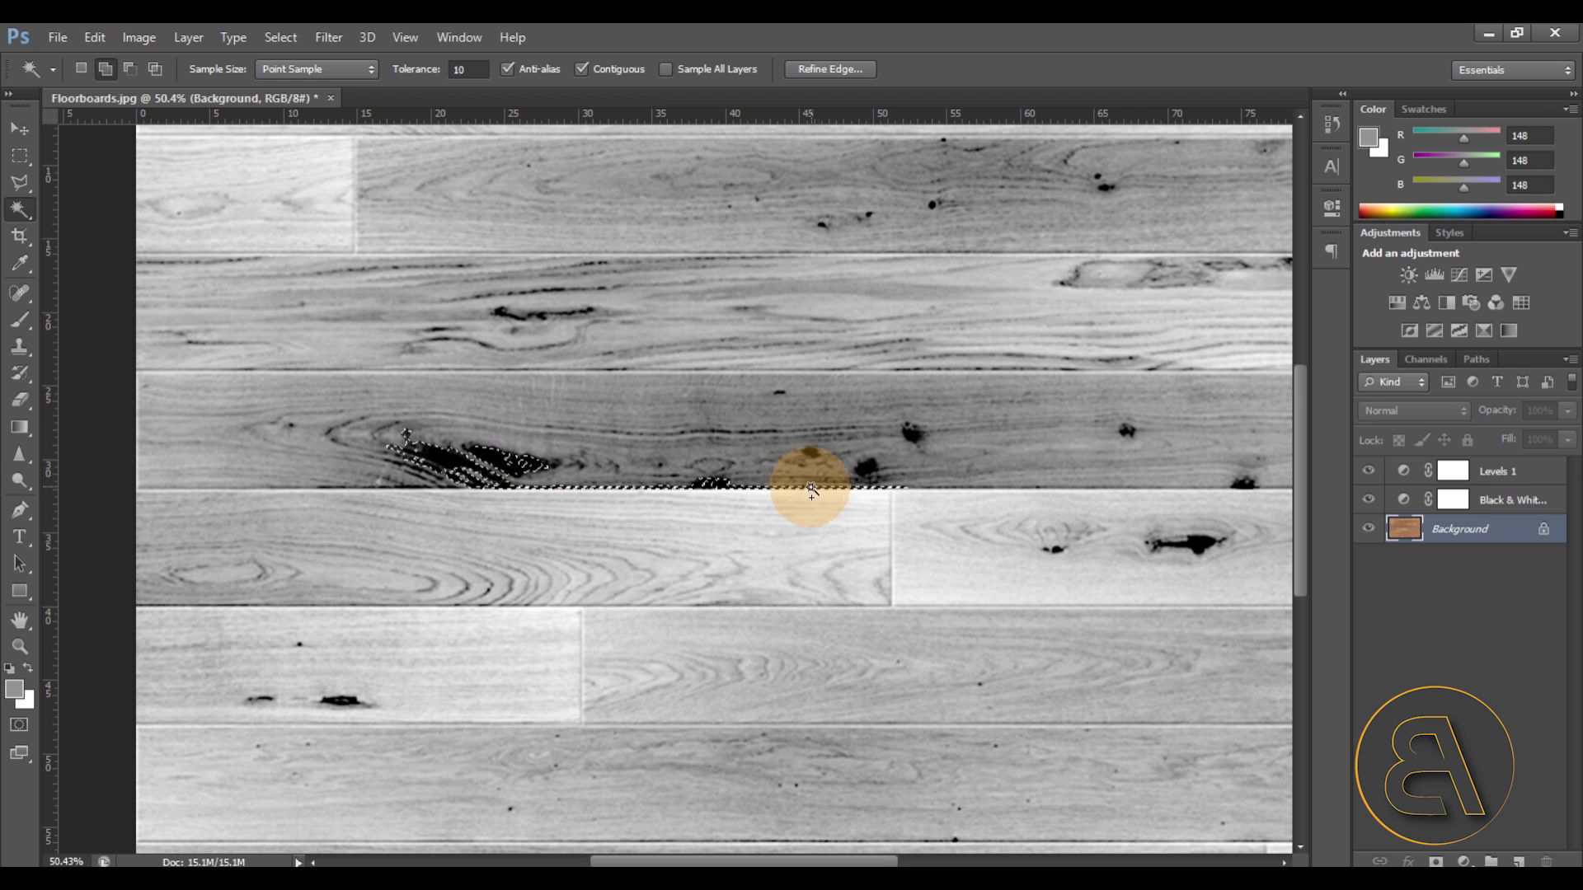
{"action": "left_click", "coordinate": [911, 433]}
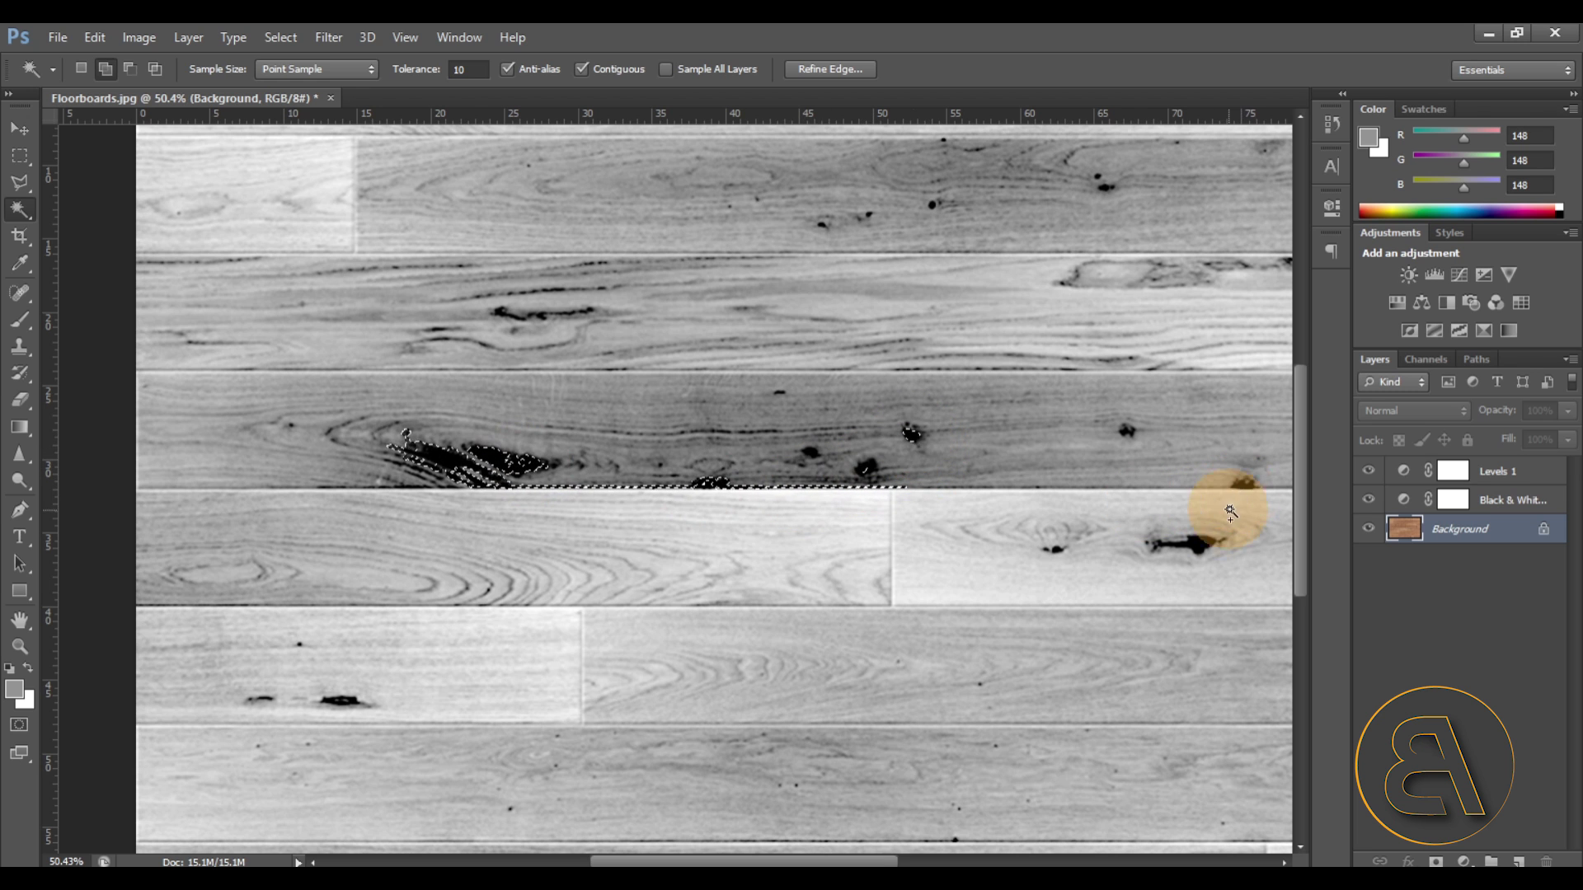
{"action": "scroll", "coordinate": [591, 533], "scroll_direction": "down", "scroll_amount": 2, "text": "alt"}
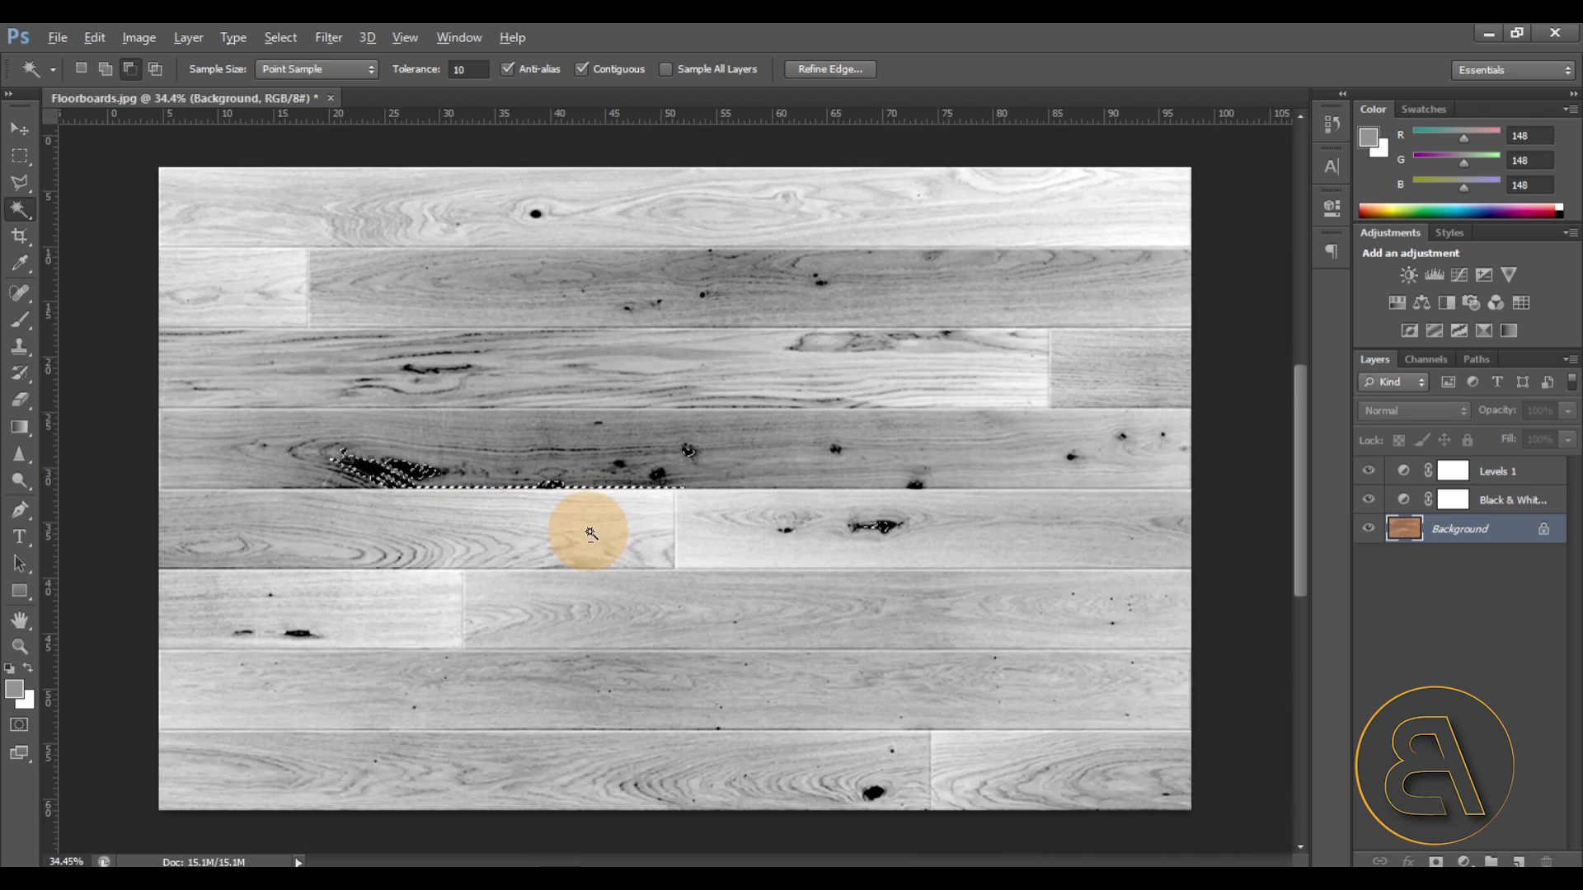
{"action": "scroll", "coordinate": [565, 512], "scroll_direction": "up", "scroll_amount": 1, "text": "alt"}
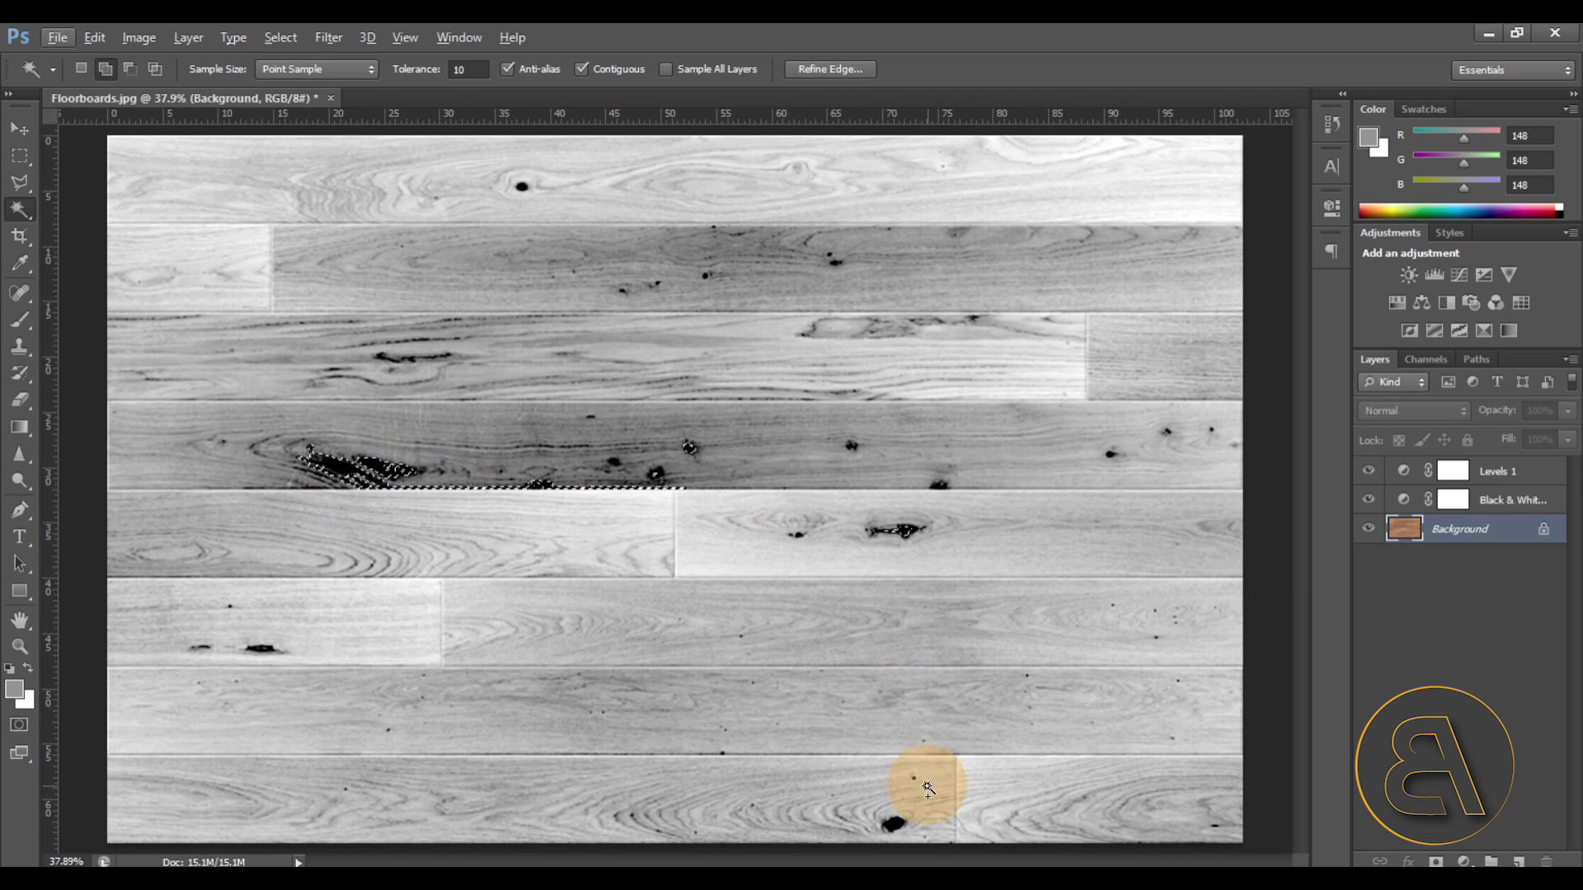
- Paint the selected knots on the Levels 1 layer mask with the Brush in light gray c0c0c0
{"action": "left_click_drag", "start_coordinate": [1404, 521], "coordinate": [1452, 470]}
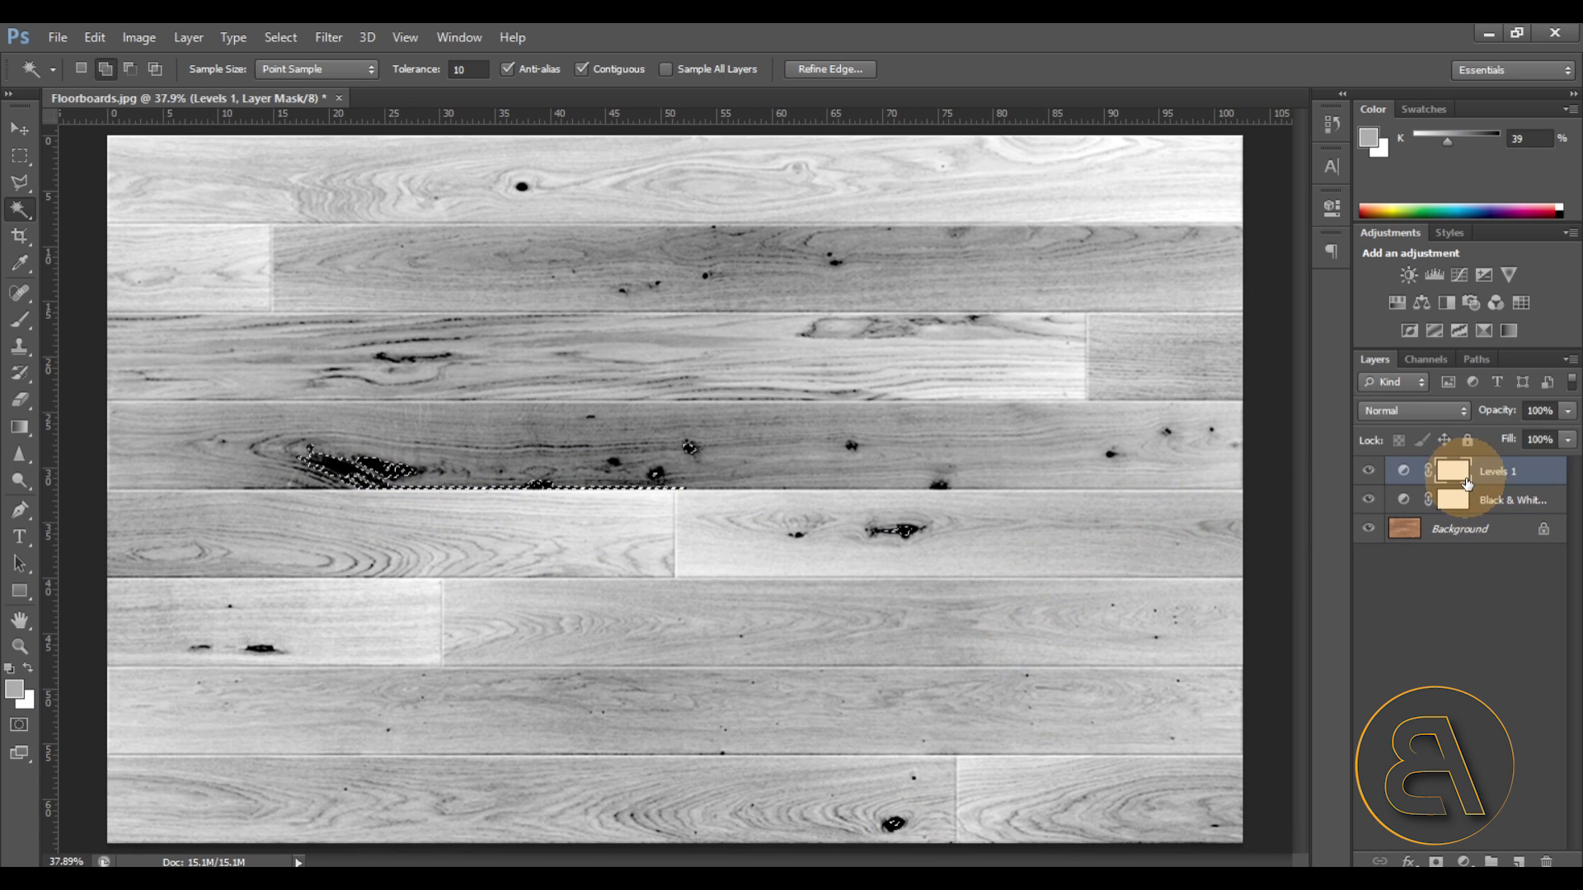
{"action": "left_click", "coordinate": [20, 319]}
{"action": "left_click", "coordinate": [15, 686]}
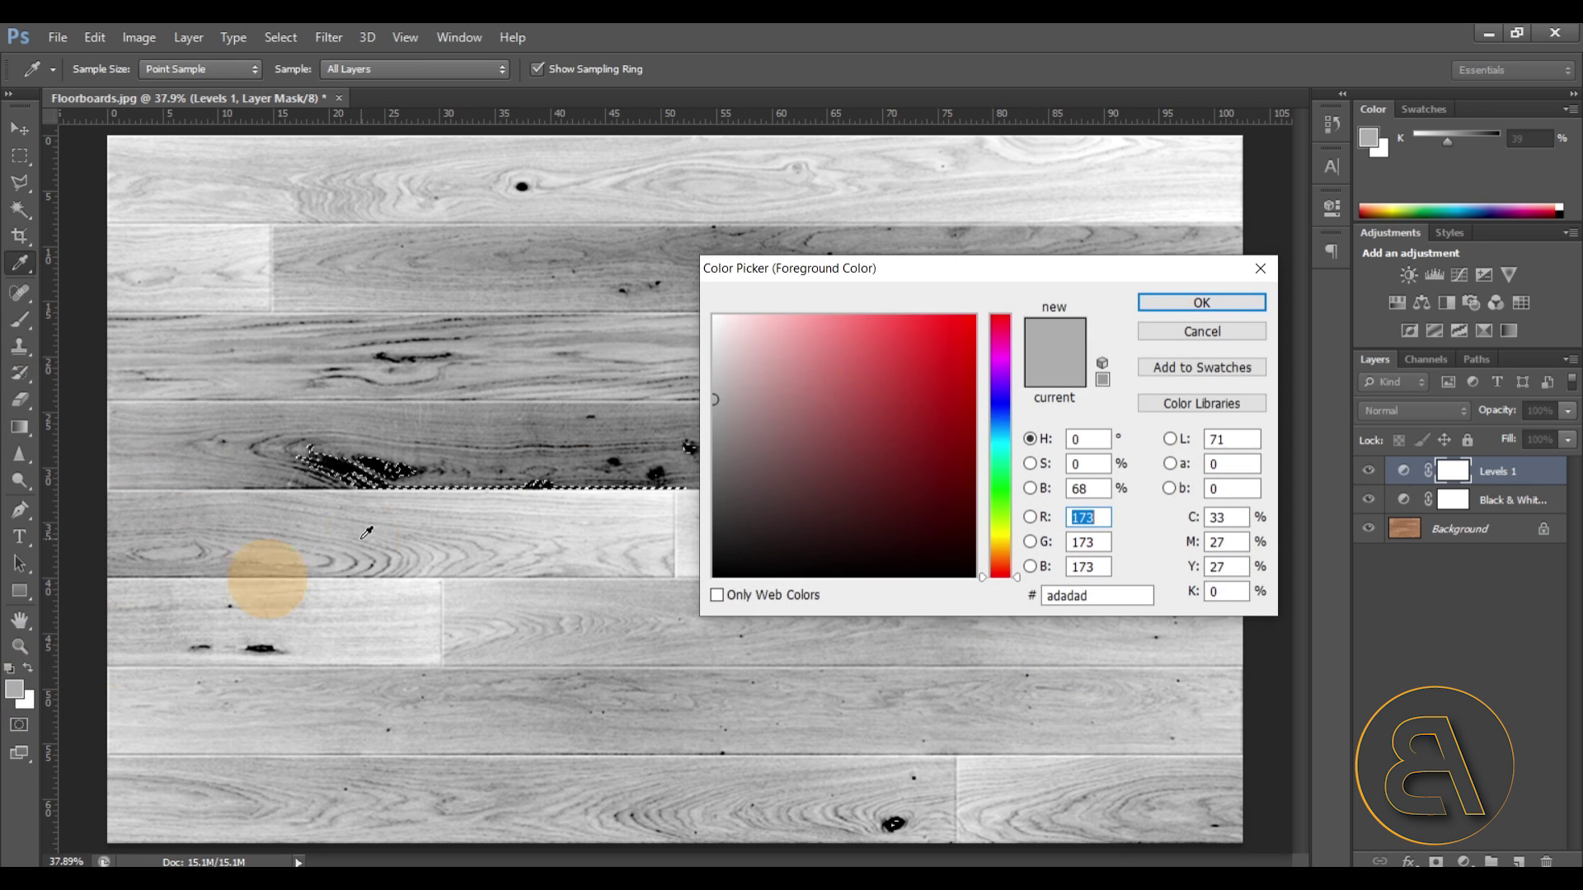
{"action": "mouse_move", "coordinate": [742, 423]}
{"action": "left_mouse_down"}
{"action": "mouse_move", "coordinate": [692, 480]}
{"action": "mouse_move", "coordinate": [695, 380]}
{"action": "left_mouse_up"}
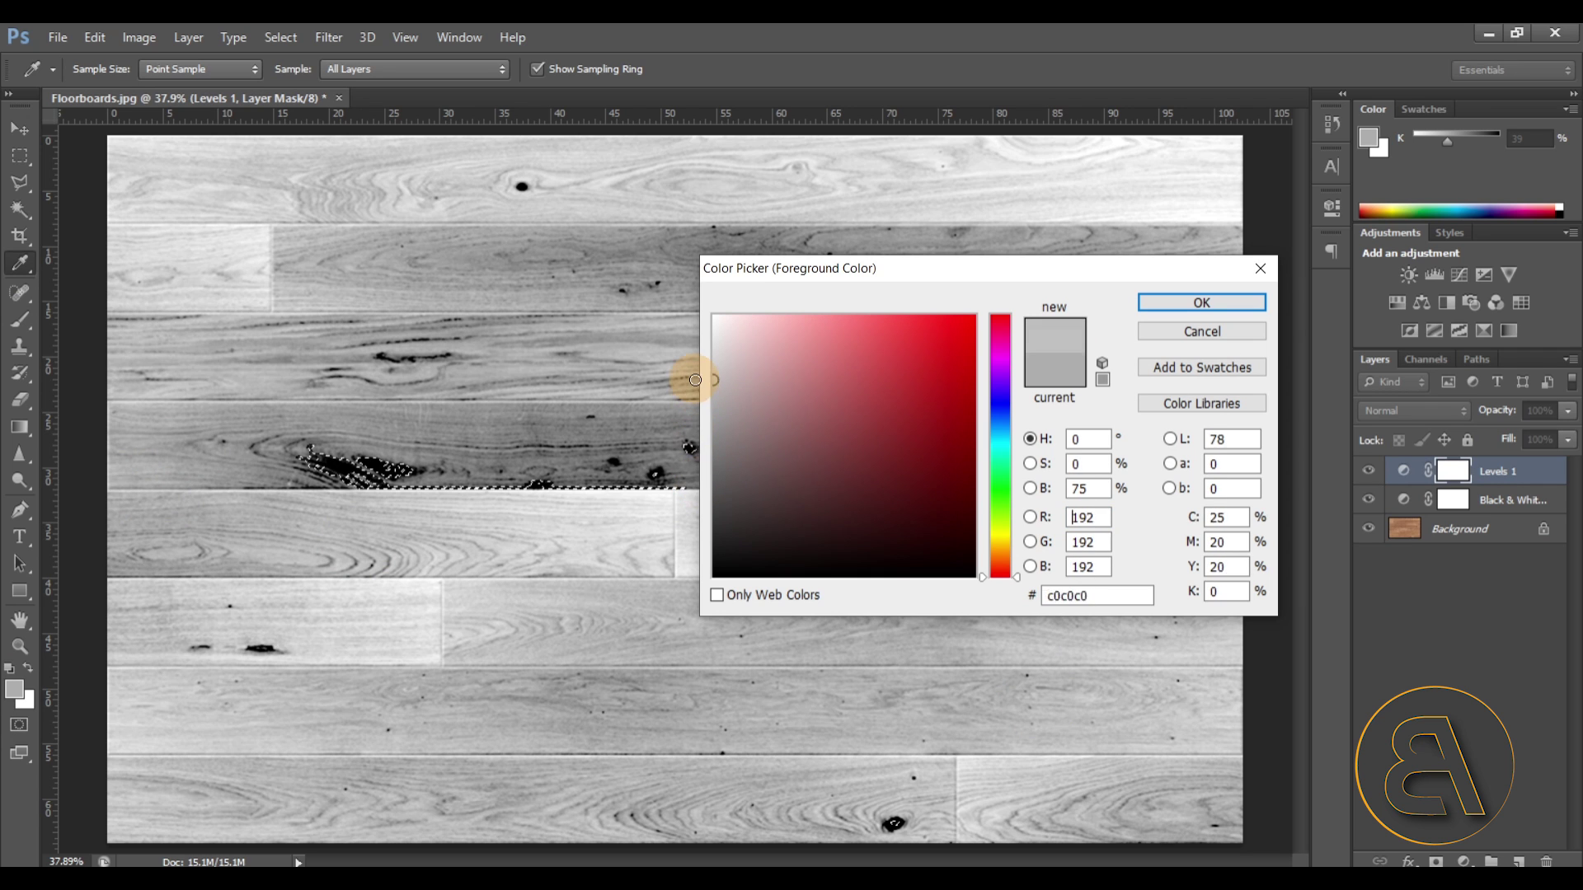
{"action": "left_click", "coordinate": [1208, 305]}
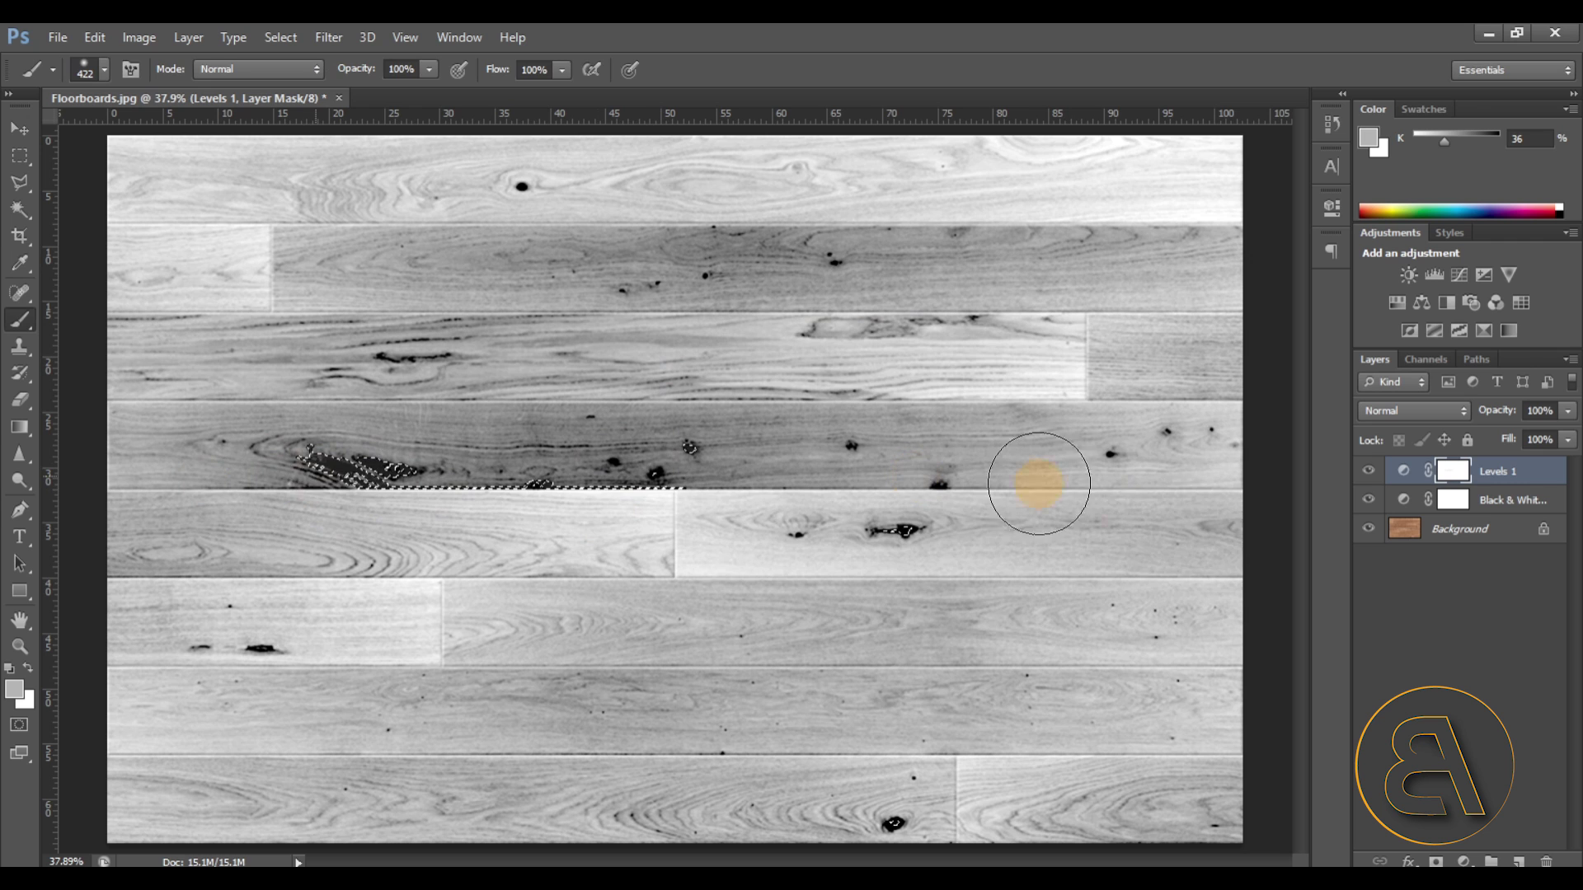
{"action": "scroll", "coordinate": [314, 446], "scroll_direction": "up", "scroll_amount": 5, "text": "alt"}
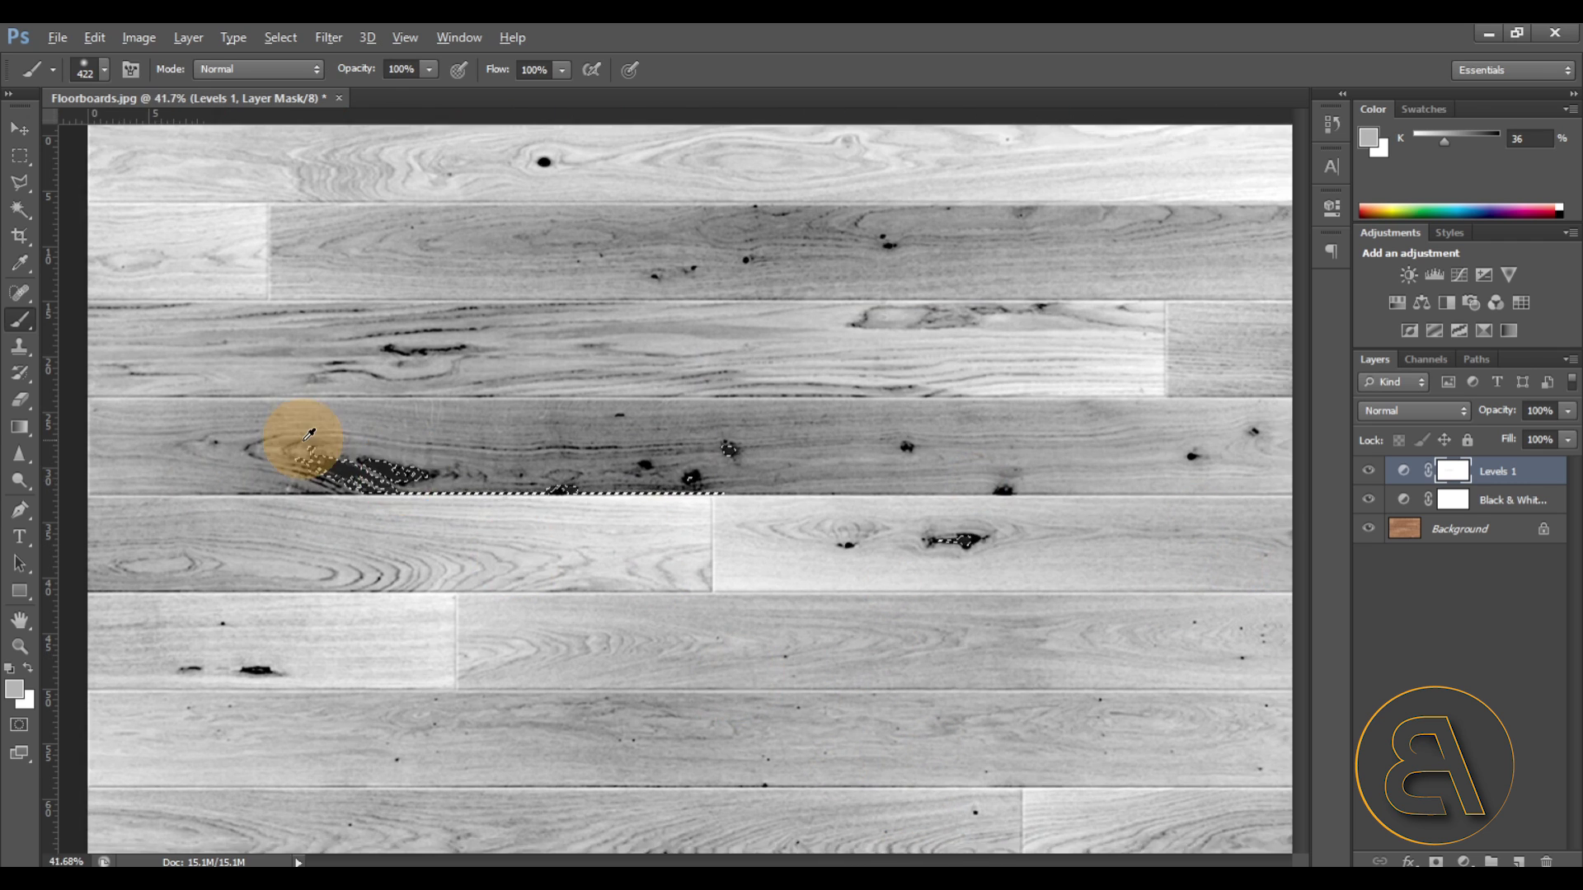
{"action": "scroll", "coordinate": [338, 507], "scroll_direction": "up", "scroll_amount": 2, "text": "alt"}
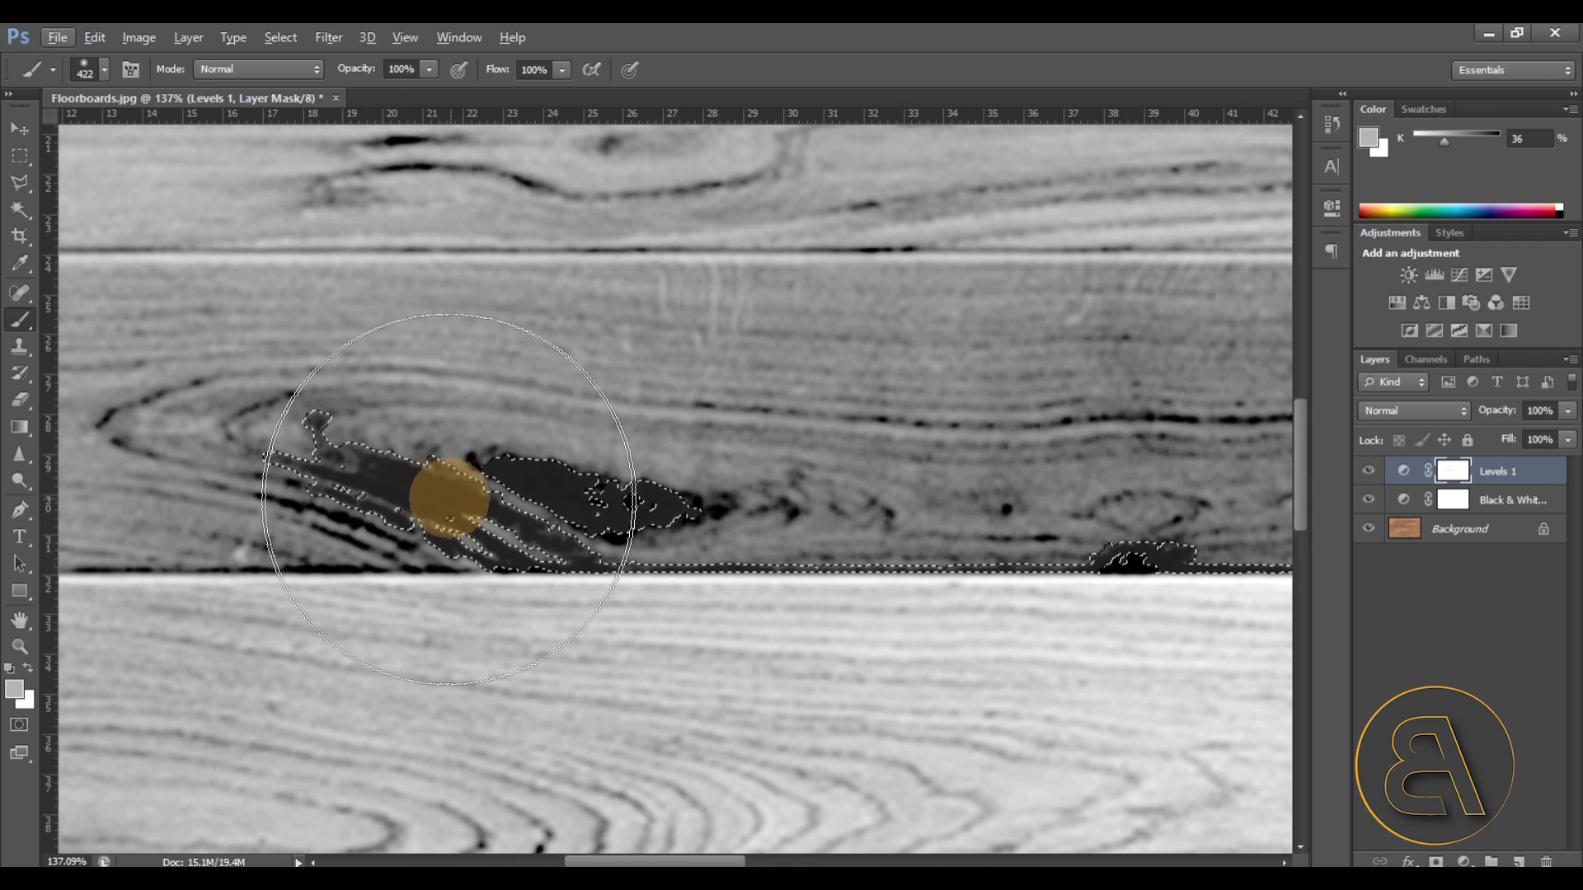
- Deselect the knot areas
{"action": "left_click", "coordinate": [19, 155]}
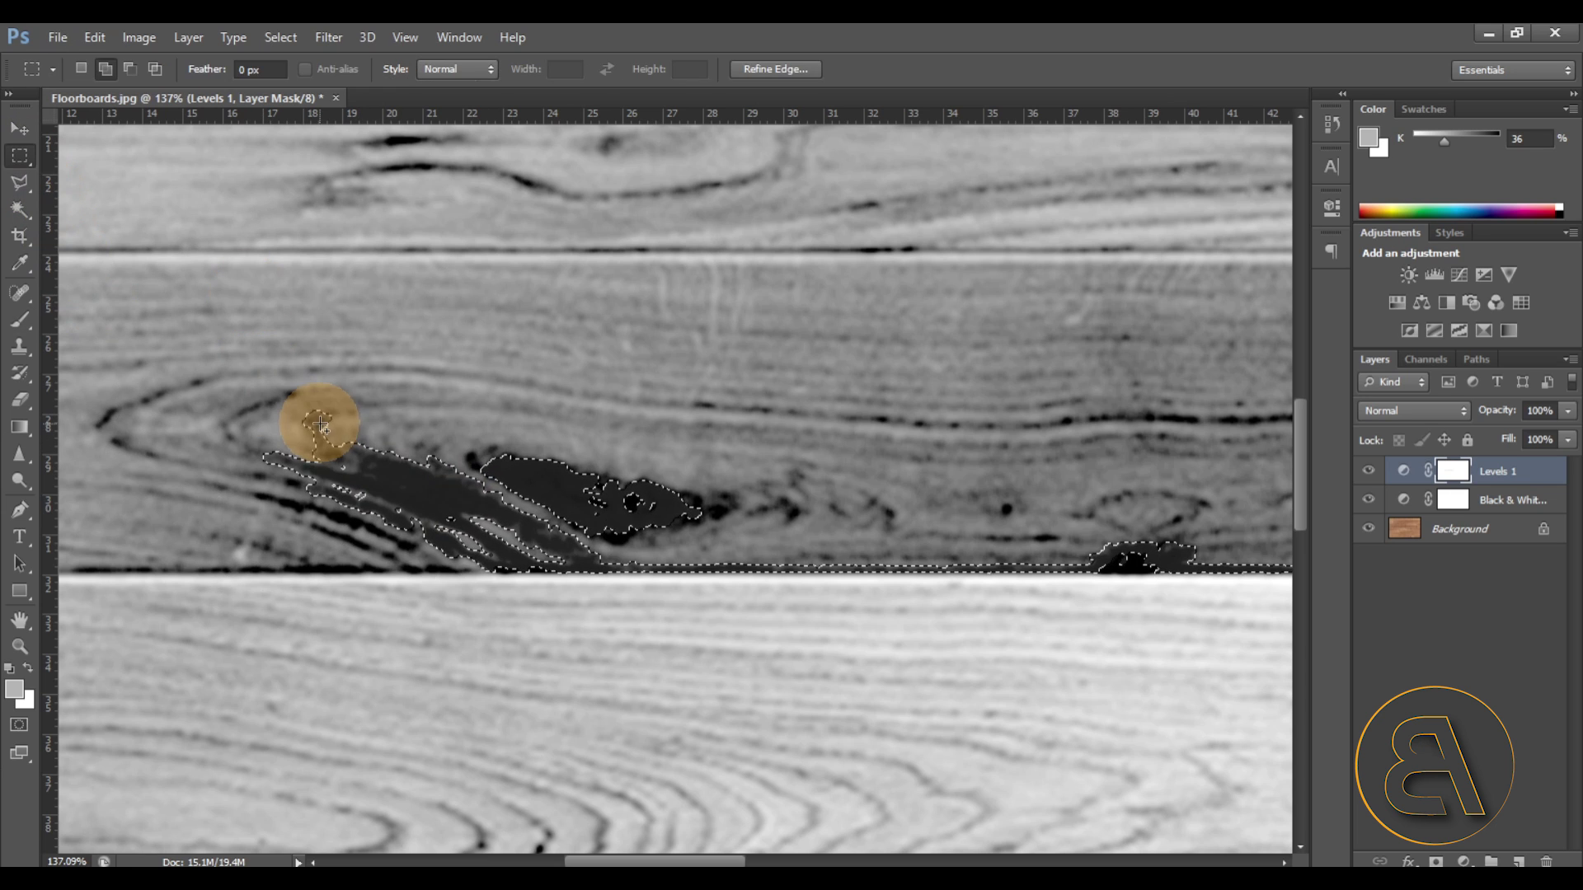
{"action": "right_click", "coordinate": [432, 431]}
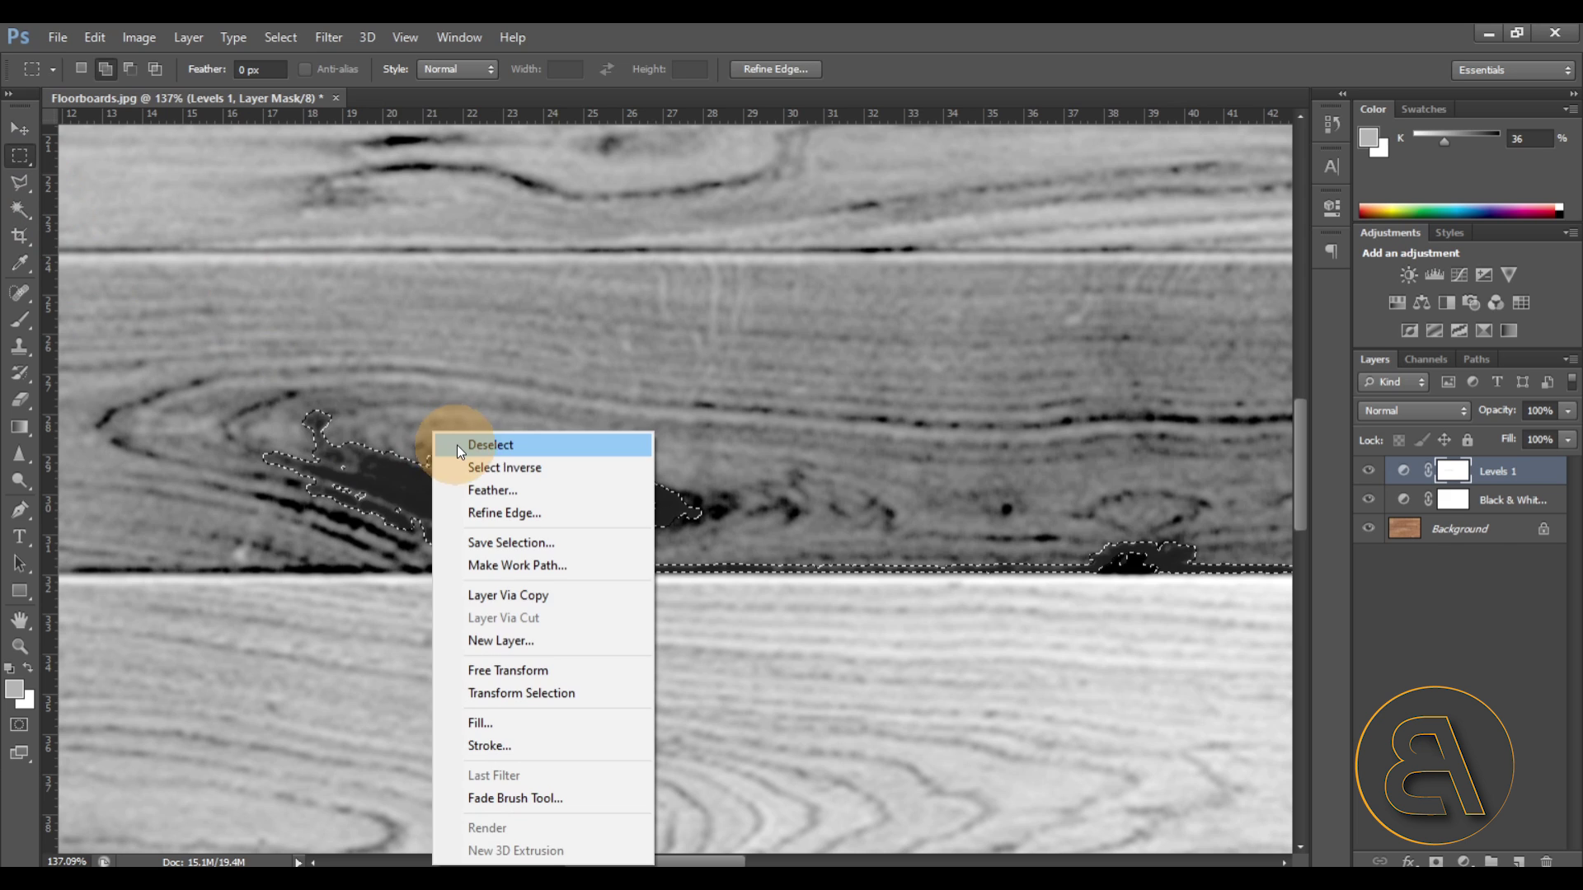
{"action": "left_click", "coordinate": [462, 445]}
{"action": "scroll", "coordinate": [650, 603], "scroll_direction": "down", "scroll_amount": 8, "text": "alt"}
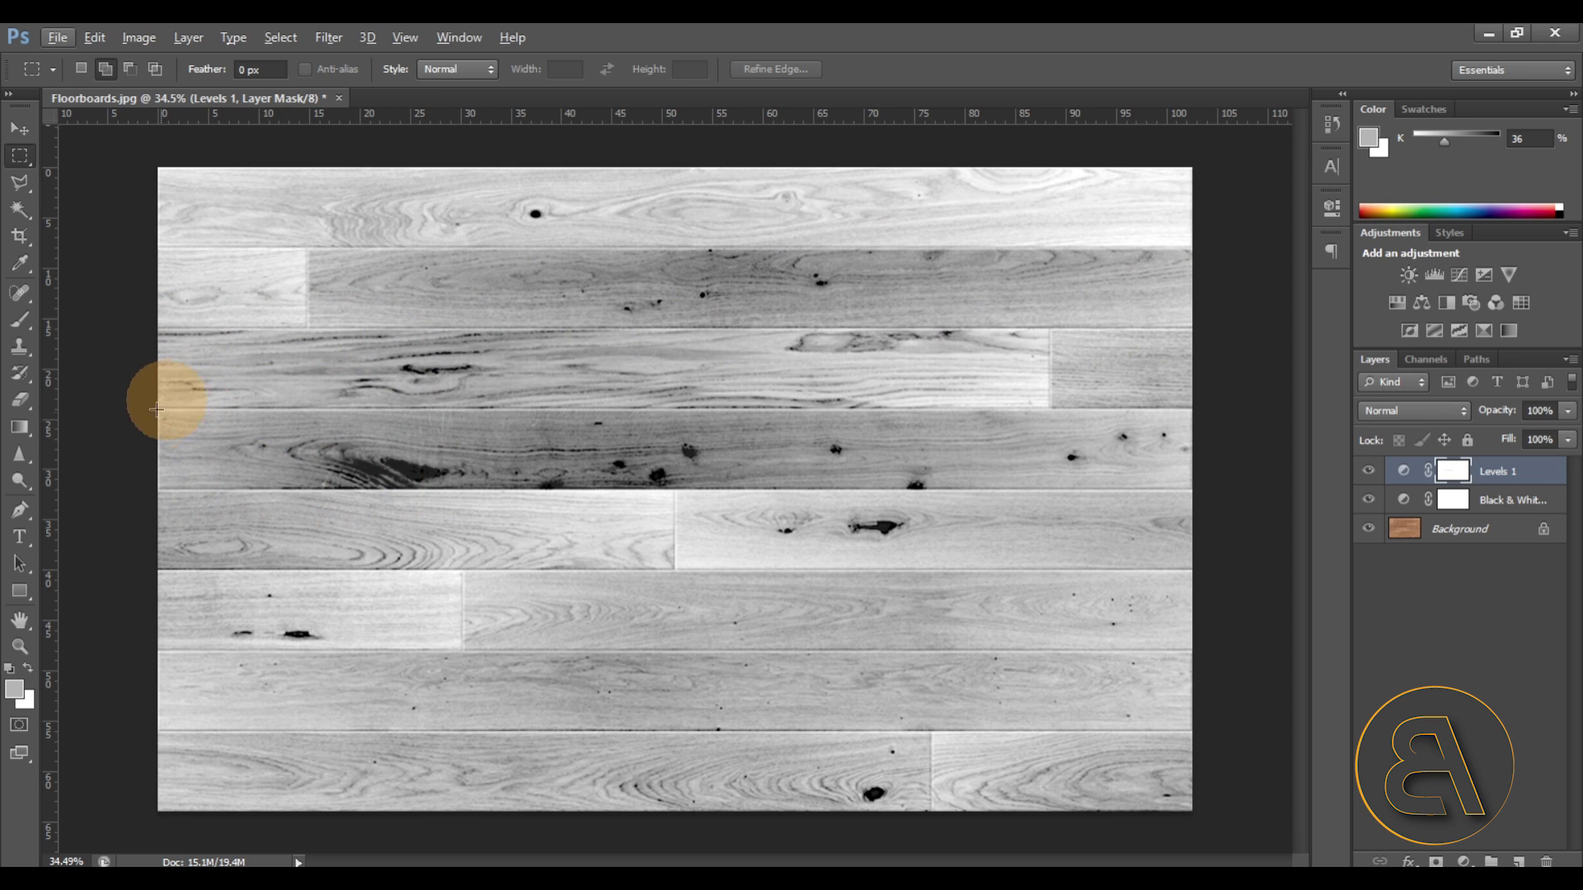
- Add a blank layer above Levels 1 and select the joint below the first plank row using the Single Row Marquee tool
{"action": "left_click", "coordinate": [1520, 861]}
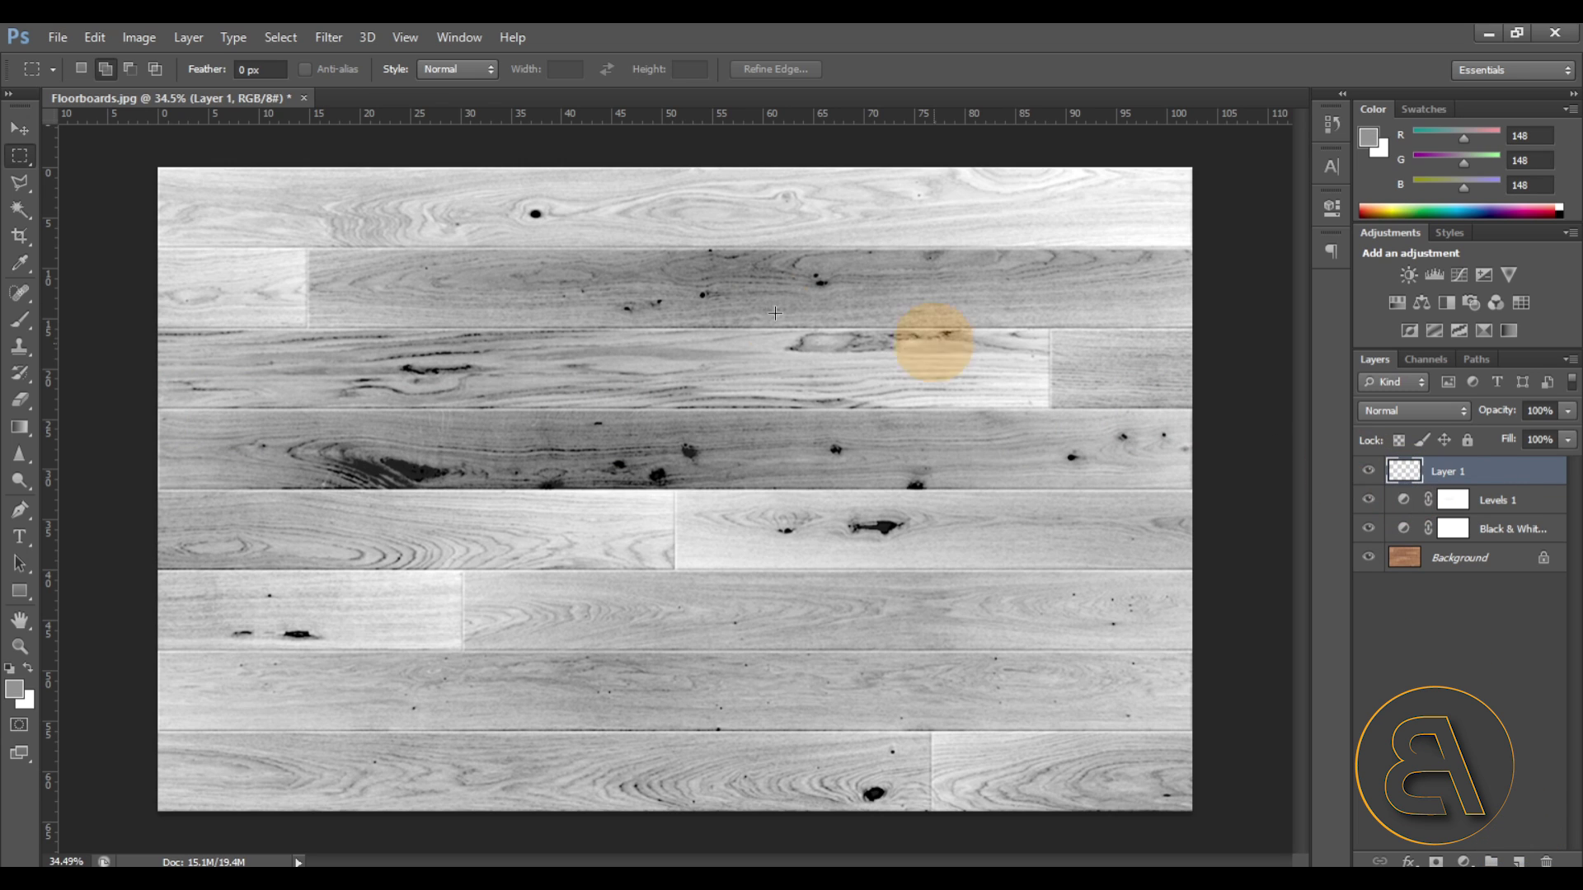
{"action": "right_click", "coordinate": [20, 155]}
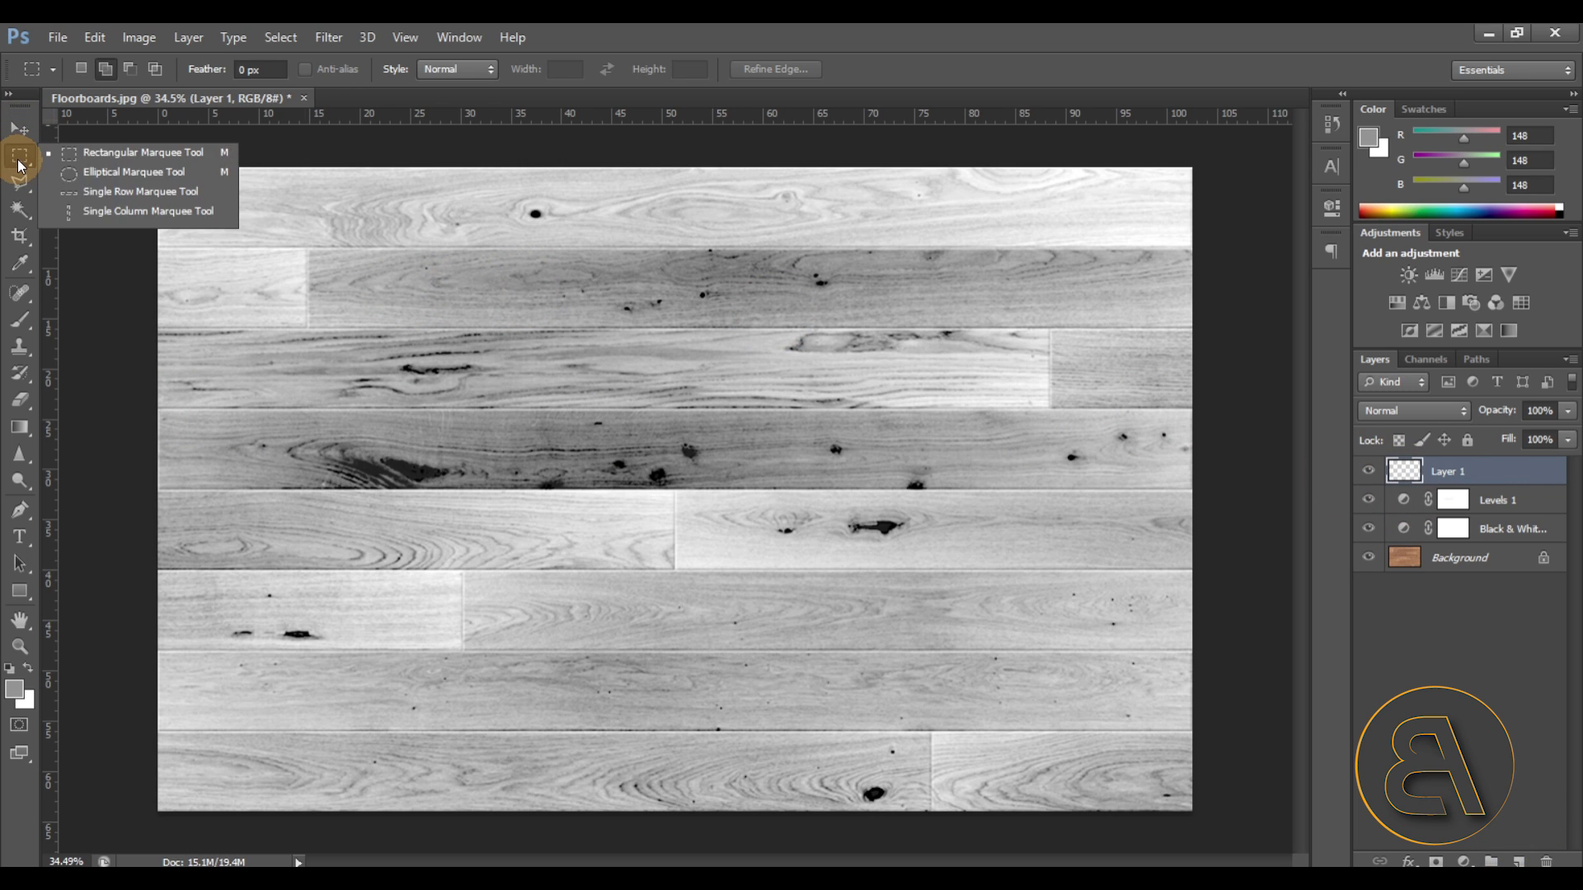
{"action": "left_click", "coordinate": [136, 192]}
{"action": "scroll", "coordinate": [148, 237], "scroll_direction": "up", "scroll_amount": 10, "text": "alt"}
{"action": "scroll", "coordinate": [190, 268], "scroll_direction": "up", "scroll_amount": 5, "text": "alt"}
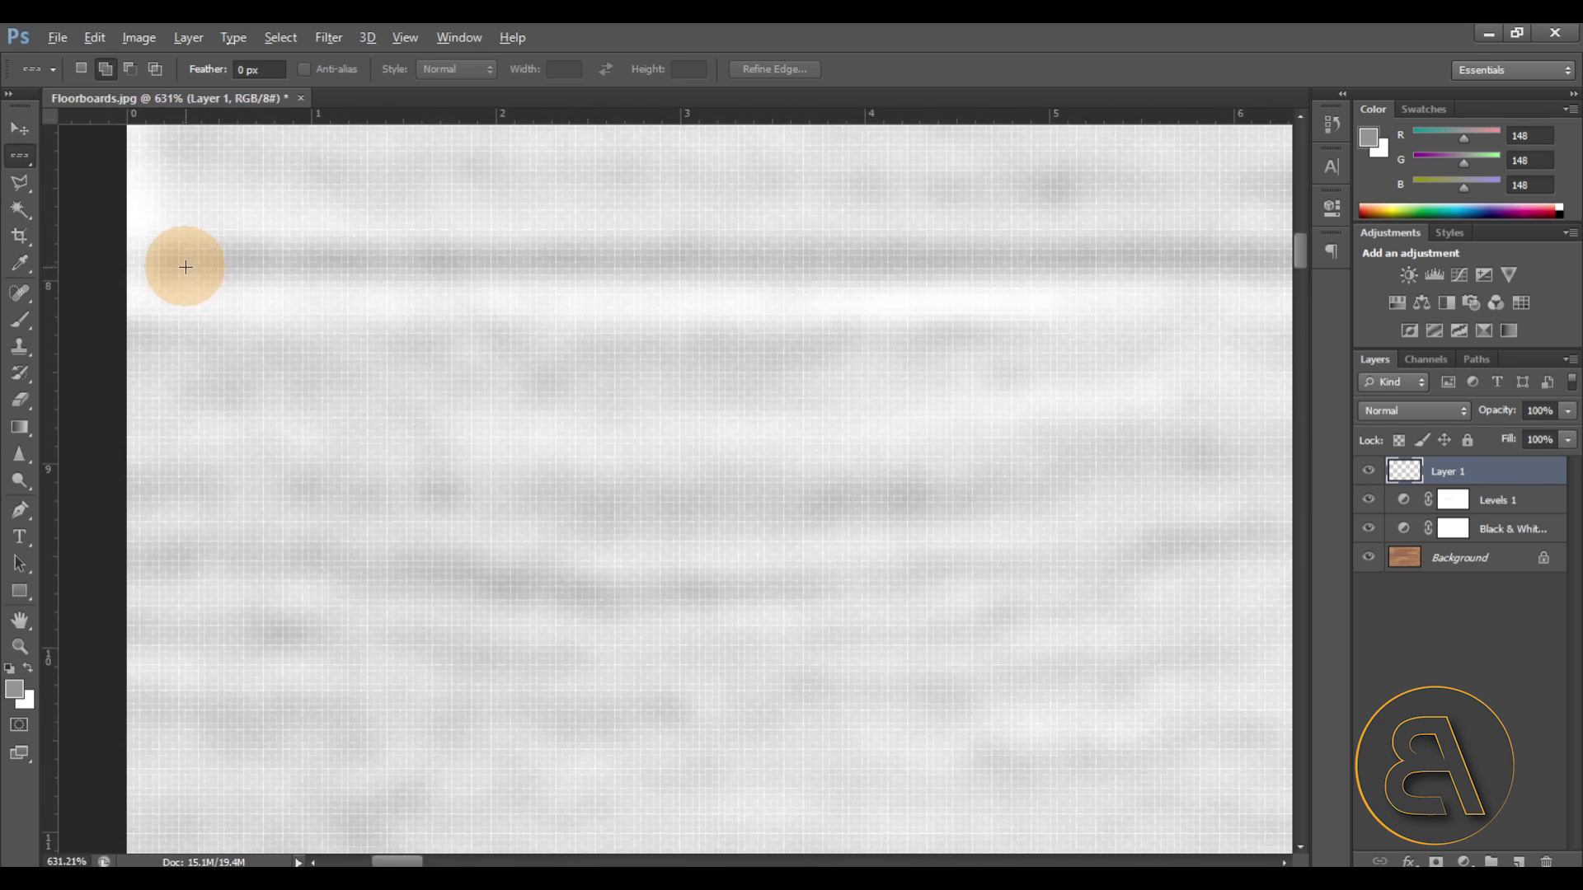
{"action": "left_click", "coordinate": [179, 261]}
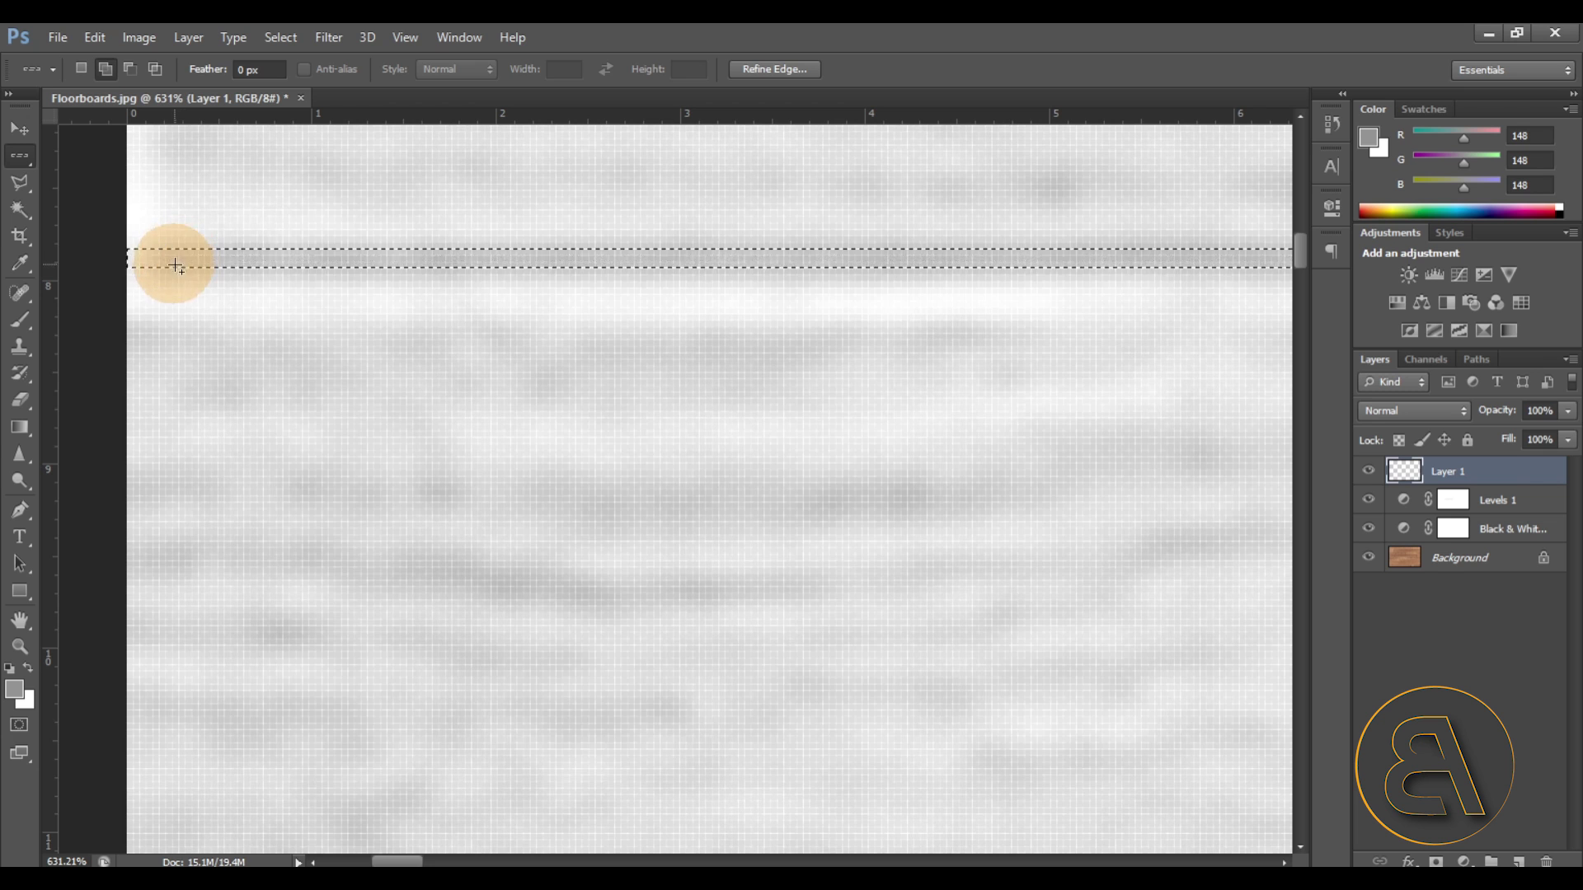
{"action": "scroll", "coordinate": [262, 231], "scroll_direction": "down", "scroll_amount": 2, "text": "alt"}
{"action": "scroll", "coordinate": [263, 231], "scroll_direction": "down", "scroll_amount": 8, "text": "alt"}
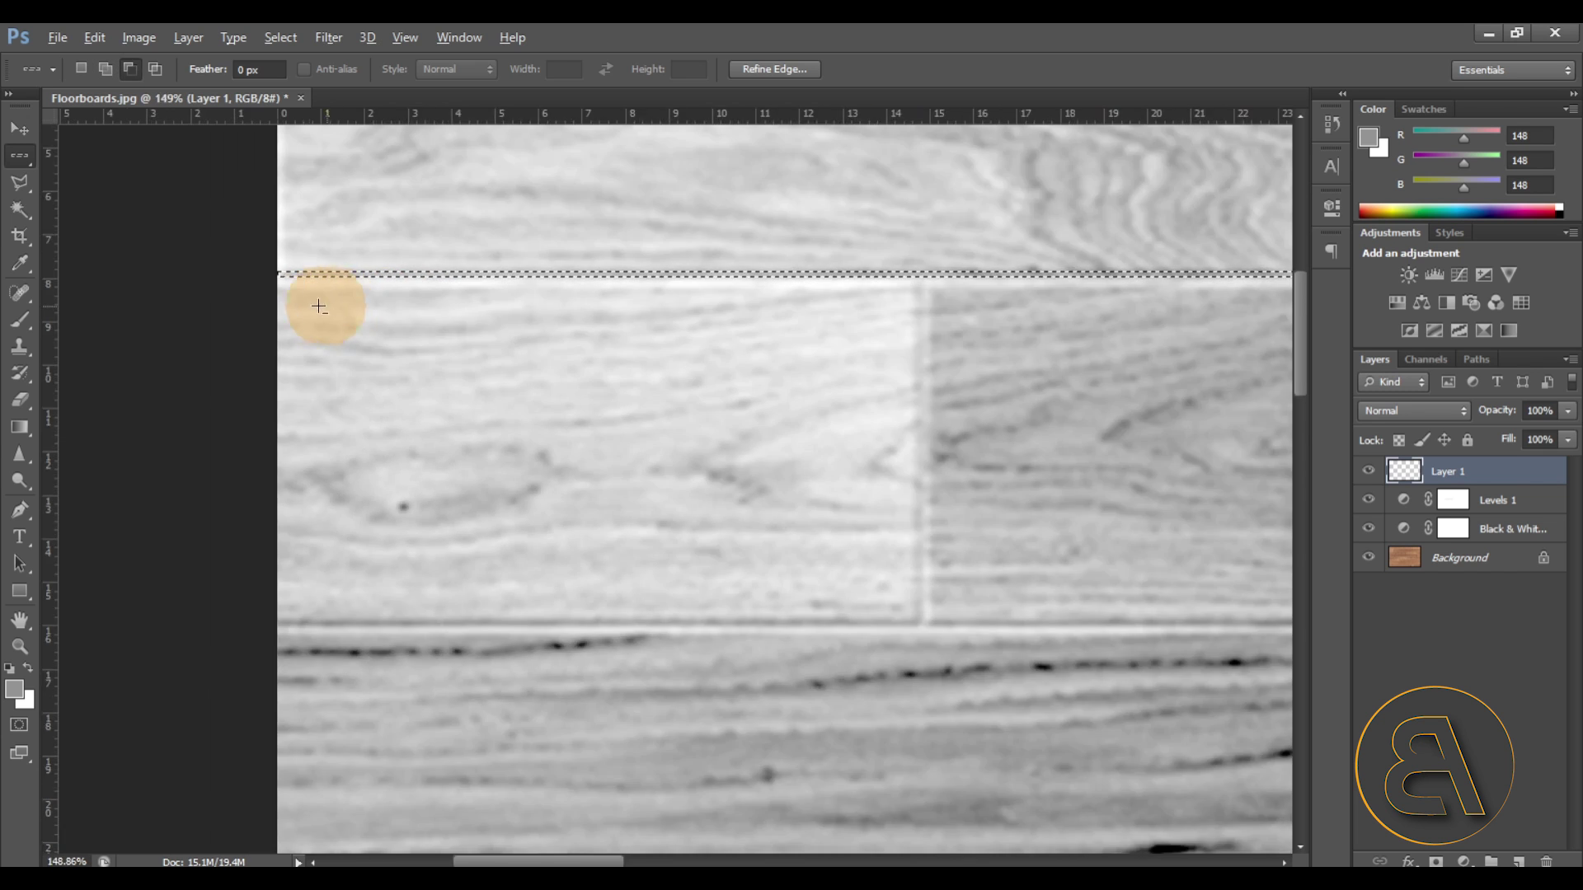
{"action": "scroll", "coordinate": [323, 293], "scroll_direction": "up", "scroll_amount": 8, "text": "alt"}
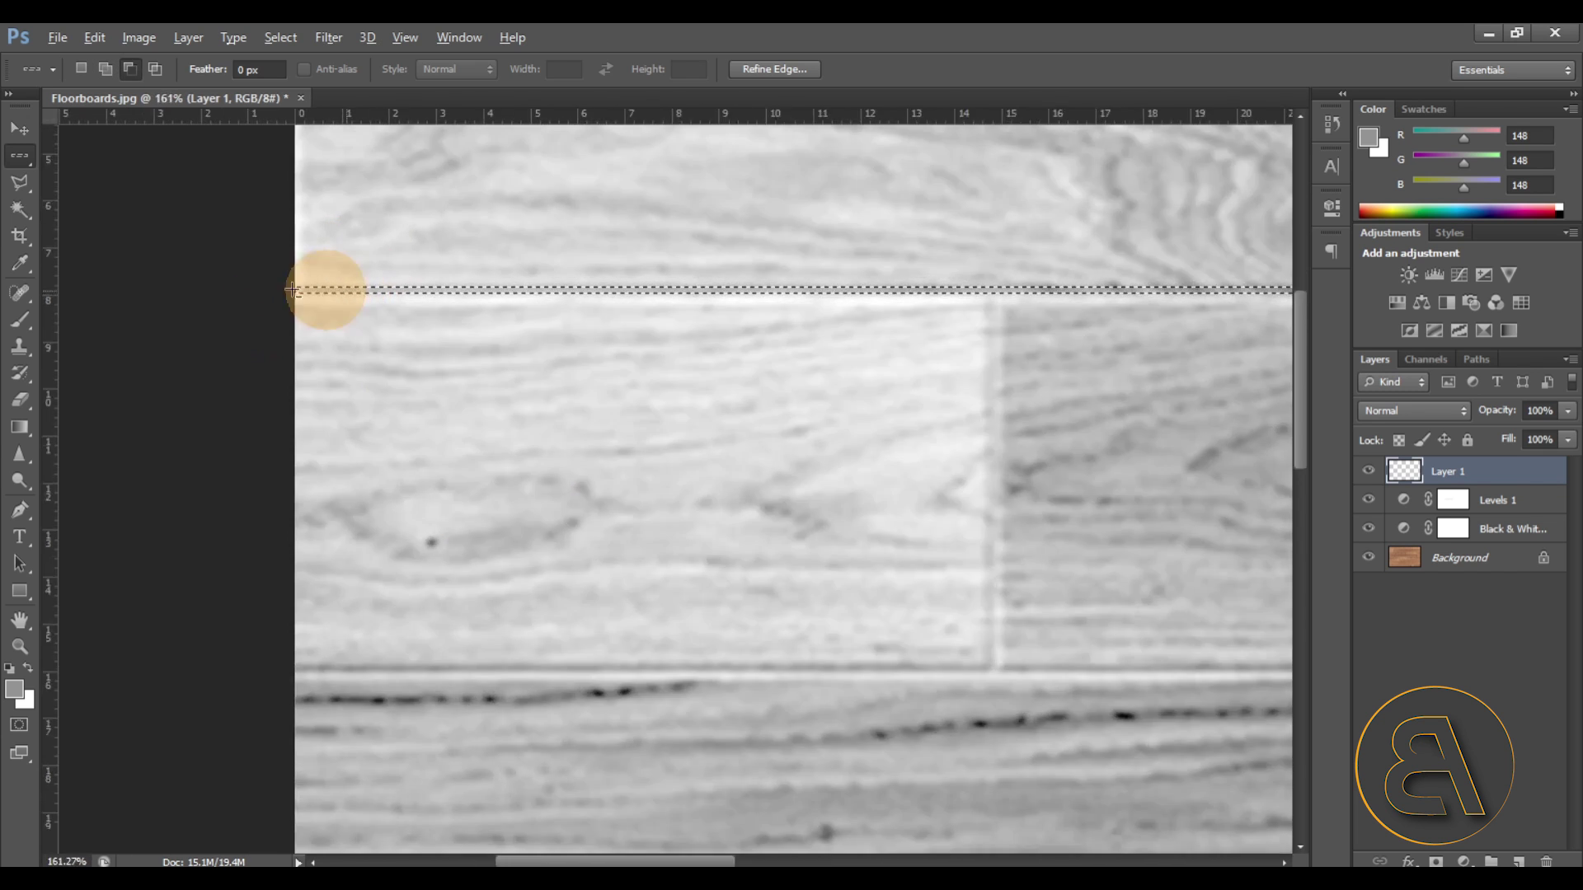
{"action": "left_click", "coordinate": [328, 308], "text": "shift"}
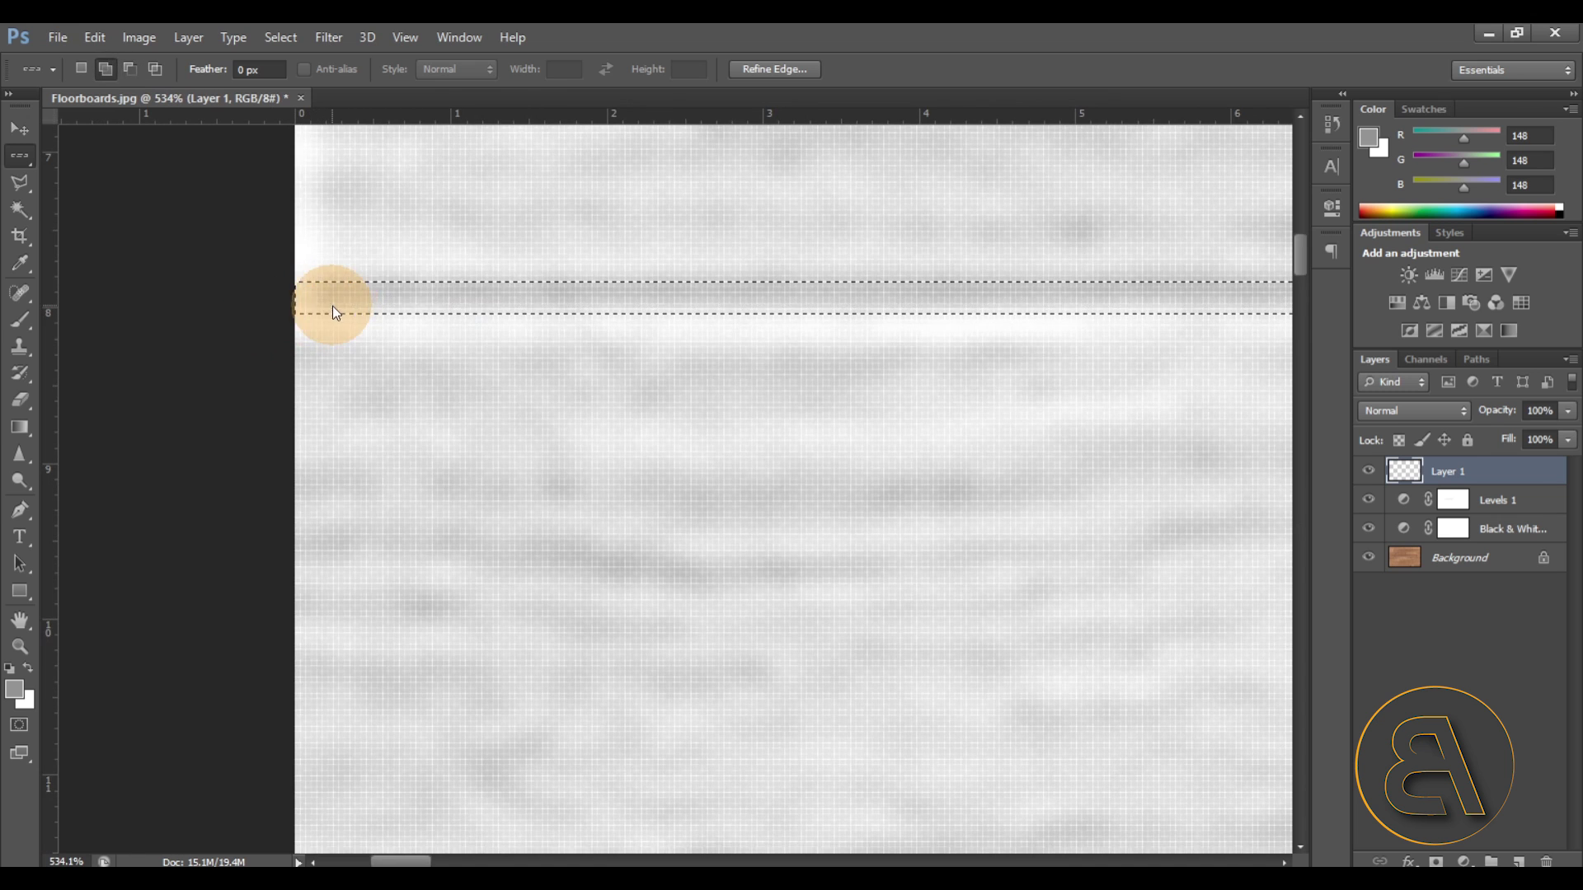
- Add single-row strips along the joints below the second and third plank rows to the selection
{"action": "scroll", "coordinate": [333, 305], "scroll_direction": "down", "scroll_amount": 8, "text": "alt"}
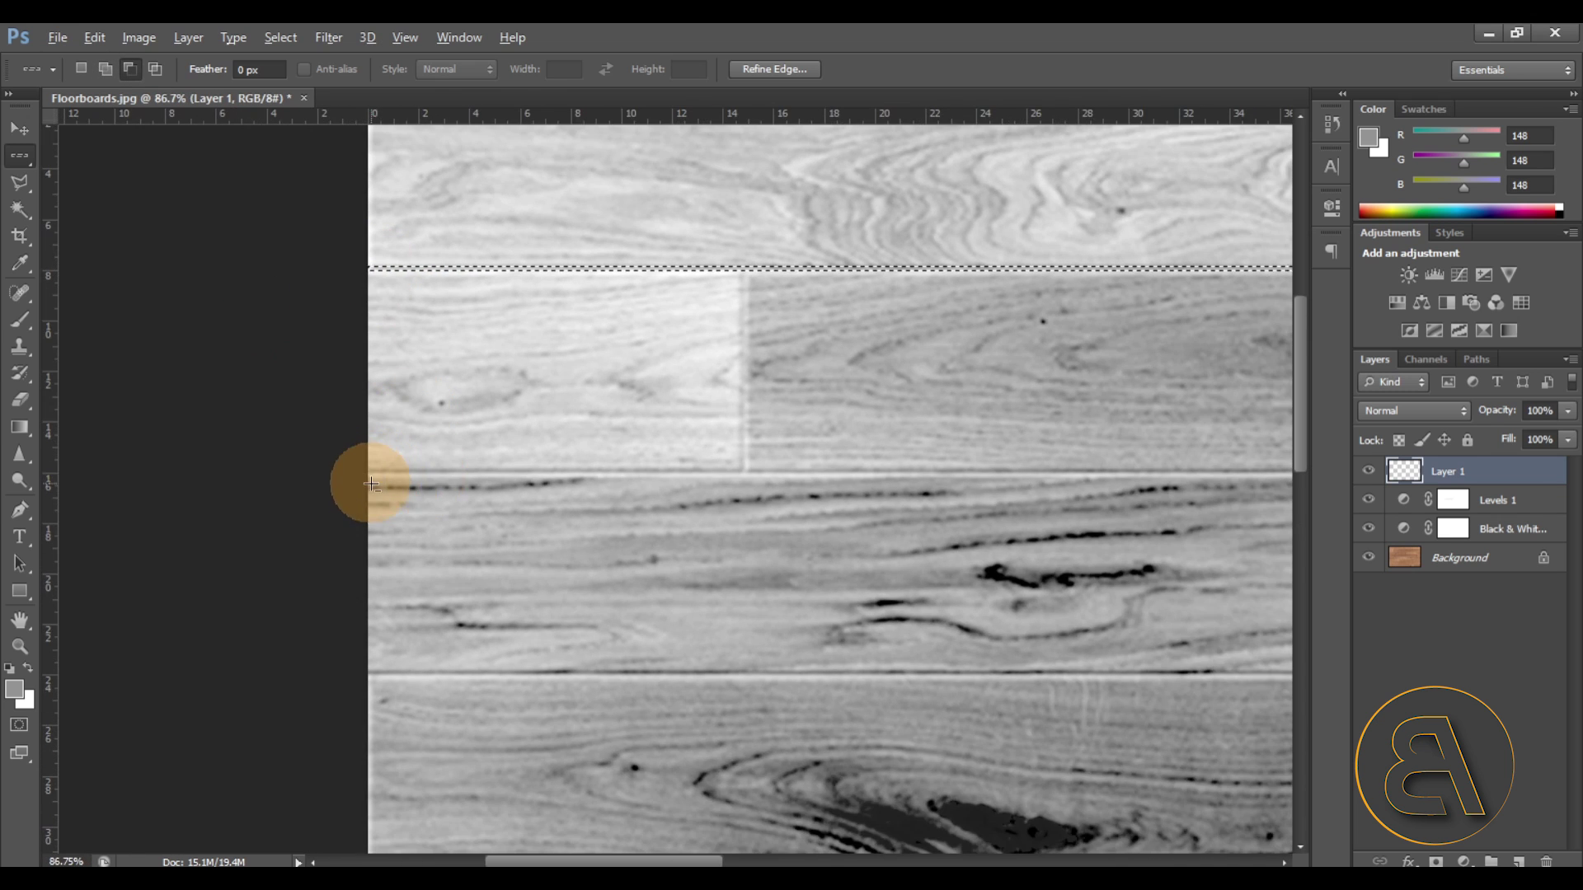
{"action": "scroll", "coordinate": [372, 482], "scroll_direction": "up", "scroll_amount": 8, "text": "alt"}
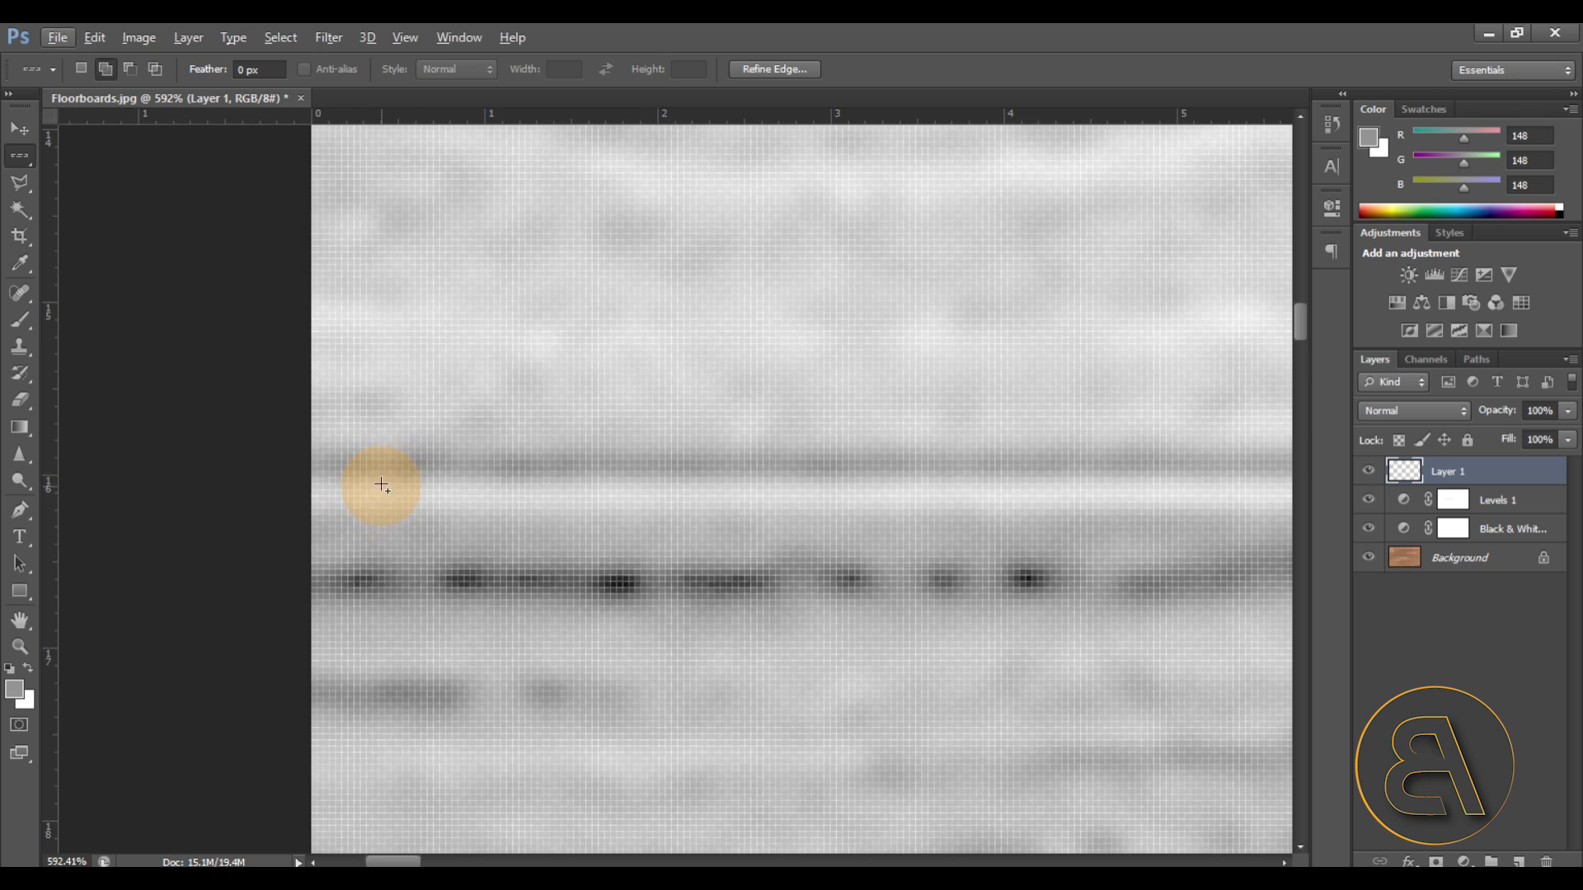
{"action": "mouse_move", "coordinate": [372, 472]}
{"action": "left_mouse_down", "text": "shift"}
{"action": "mouse_move", "coordinate": [367, 452]}
{"action": "mouse_move", "coordinate": [367, 476]}
{"action": "mouse_move", "coordinate": [352, 459]}
{"action": "left_mouse_up", "text": "shift"}
{"action": "left_click", "coordinate": [104, 70]}
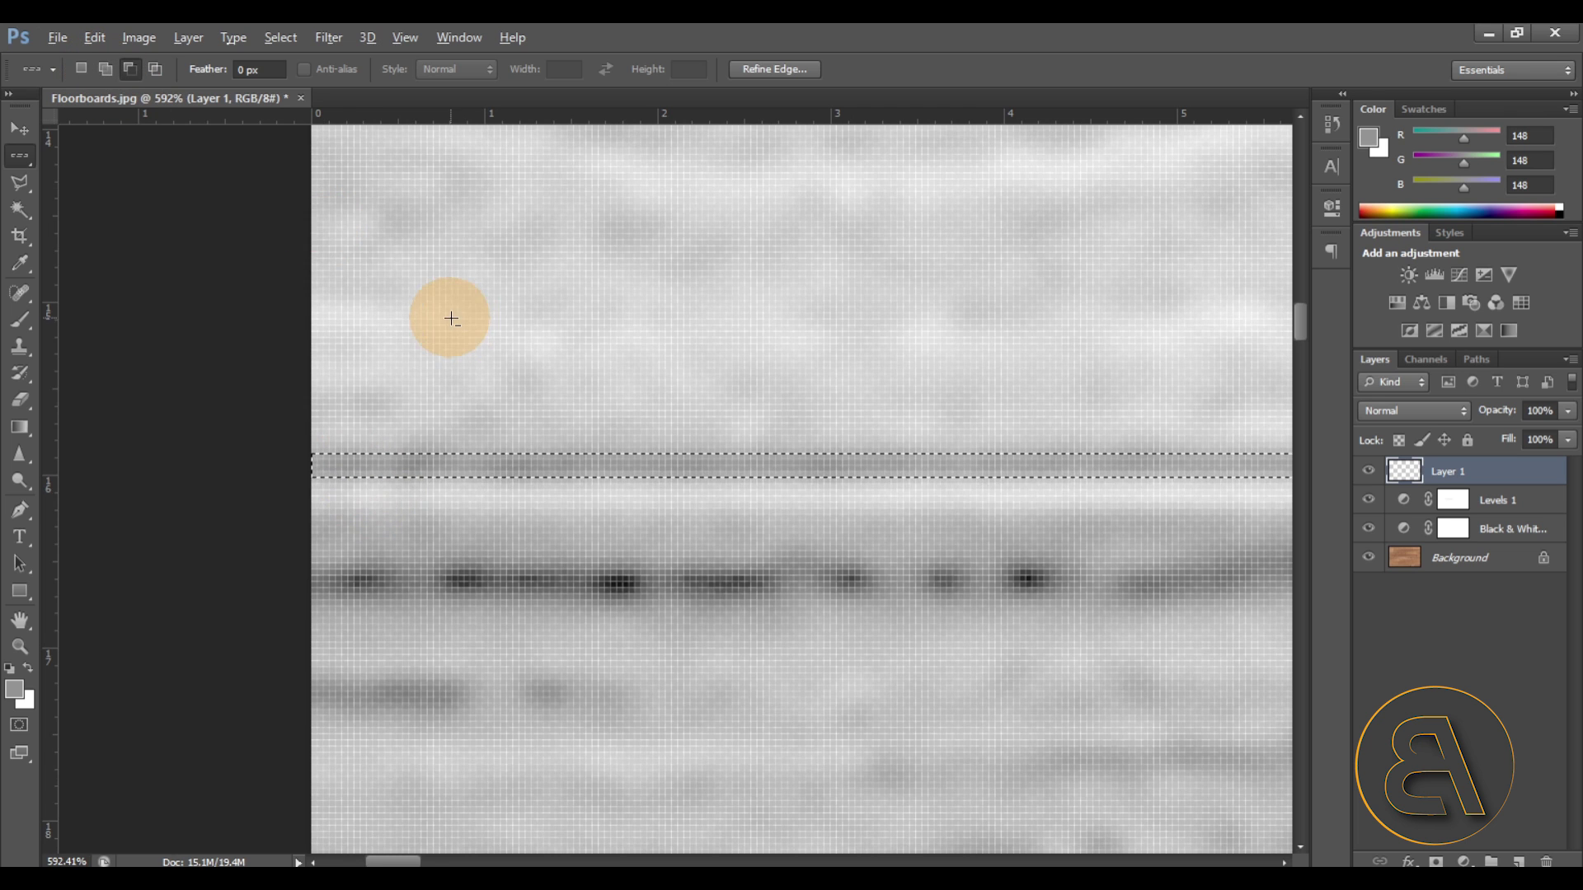
{"action": "scroll", "coordinate": [445, 307], "scroll_direction": "down", "scroll_amount": 10, "text": "alt"}
{"action": "scroll", "coordinate": [485, 484], "scroll_direction": "up", "scroll_amount": 8, "text": "alt"}
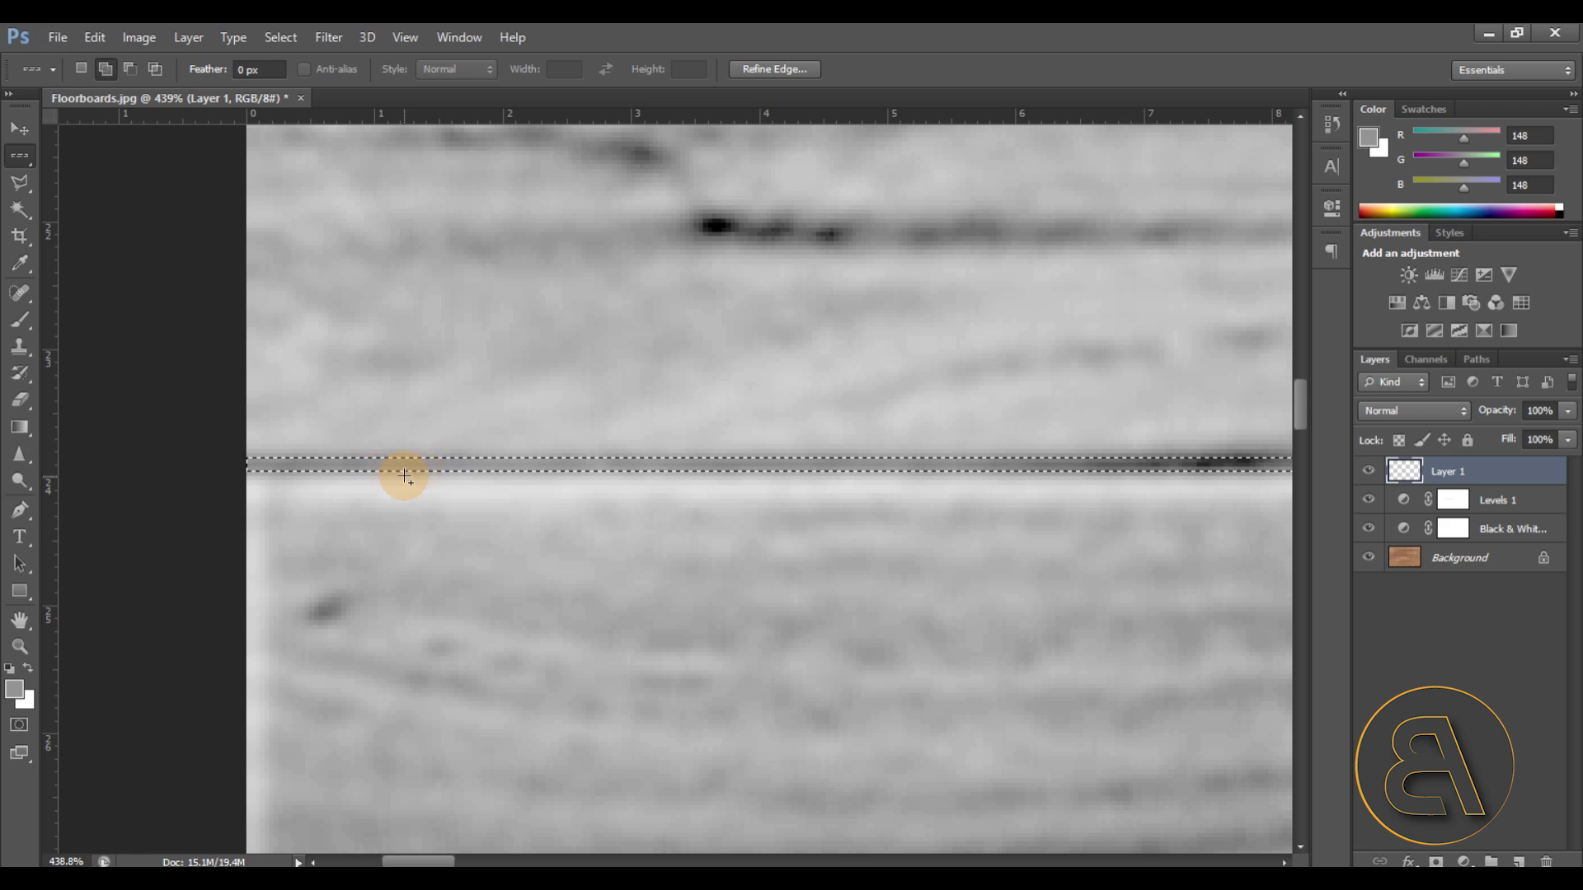
{"action": "left_click", "coordinate": [411, 474]}
- Extend the selection with single-row strips along the joints below the fourth and fifth plank rows
{"action": "scroll", "coordinate": [392, 357], "scroll_direction": "down", "scroll_amount": 4, "text": "alt"}
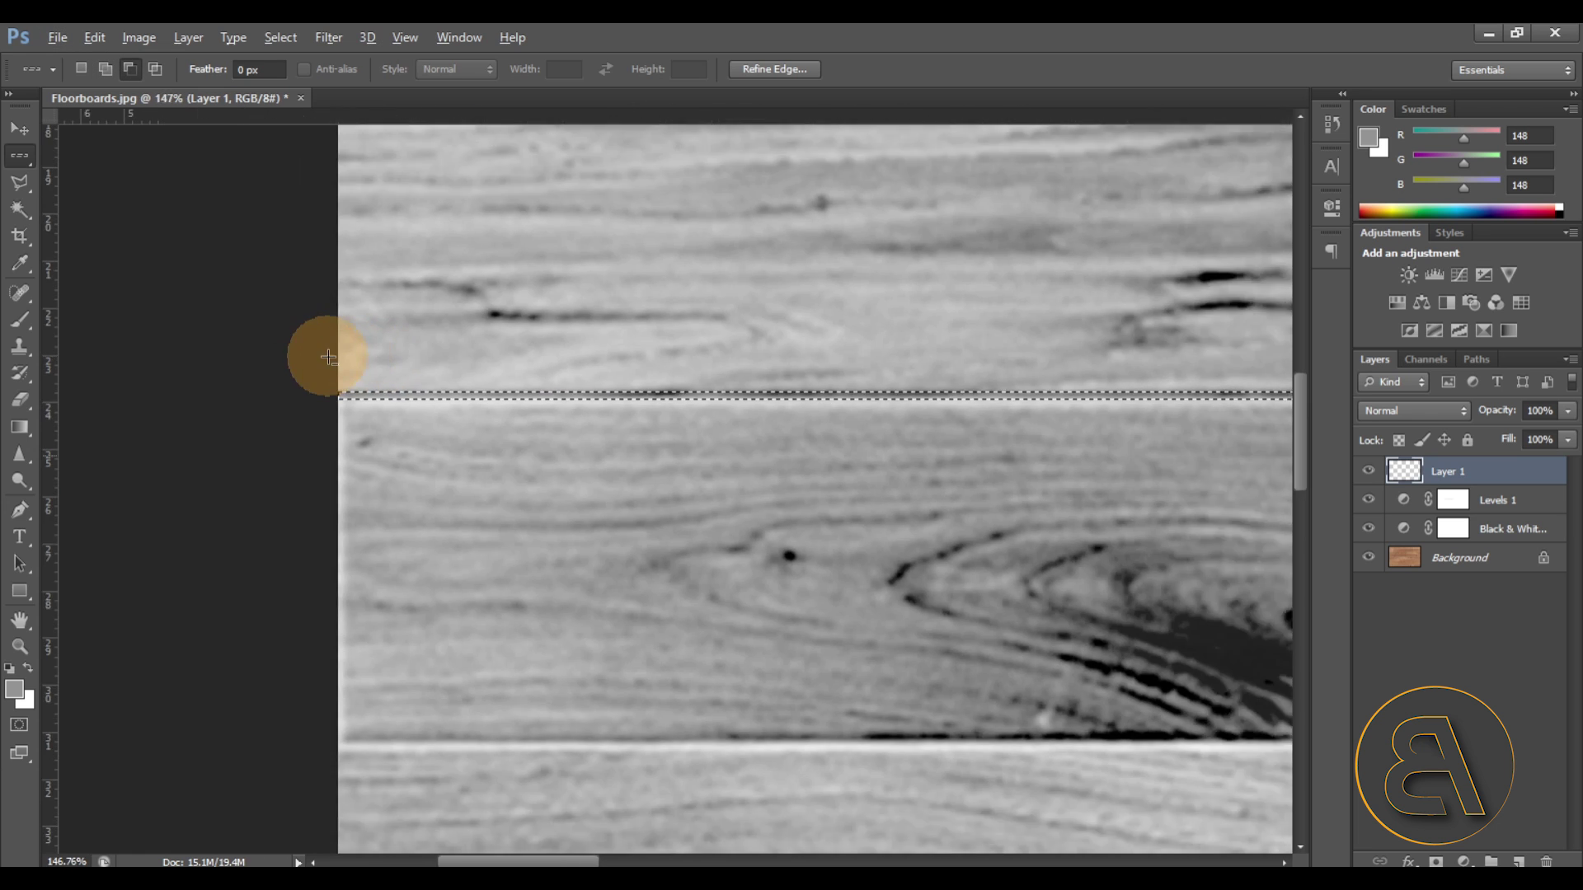
{"action": "scroll", "coordinate": [363, 635], "scroll_direction": "up", "scroll_amount": 4, "text": "alt"}
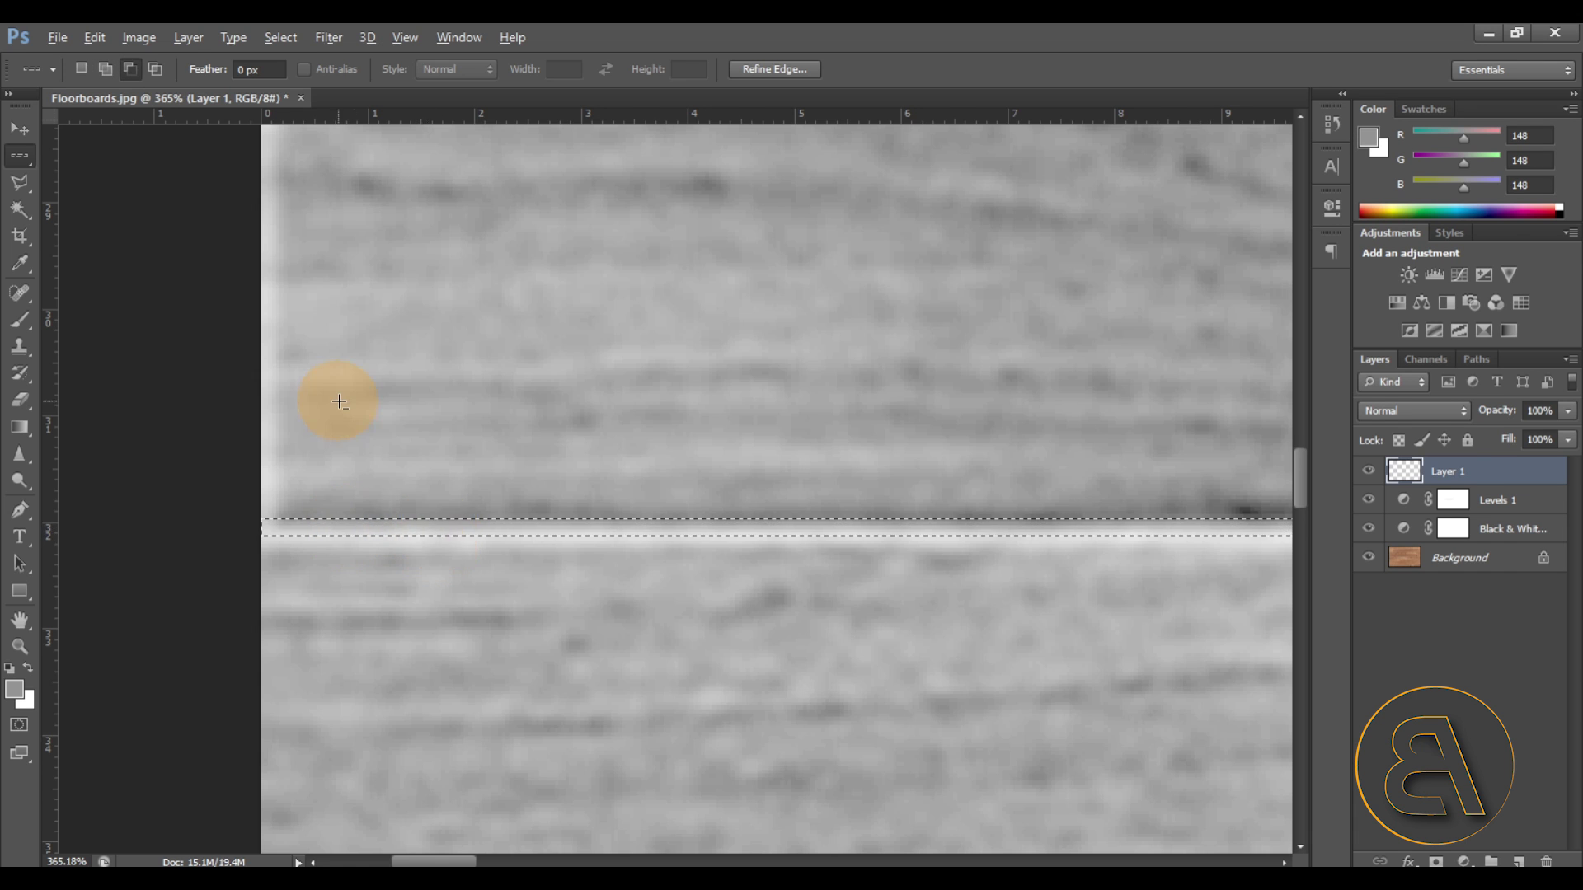
{"action": "scroll", "coordinate": [349, 415], "scroll_direction": "down", "scroll_amount": 4, "text": "alt"}
{"action": "scroll", "coordinate": [383, 755], "scroll_direction": "up", "scroll_amount": 4, "text": "alt"}
{"action": "left_click_drag", "start_coordinate": [320, 624], "coordinate": [295, 561]}
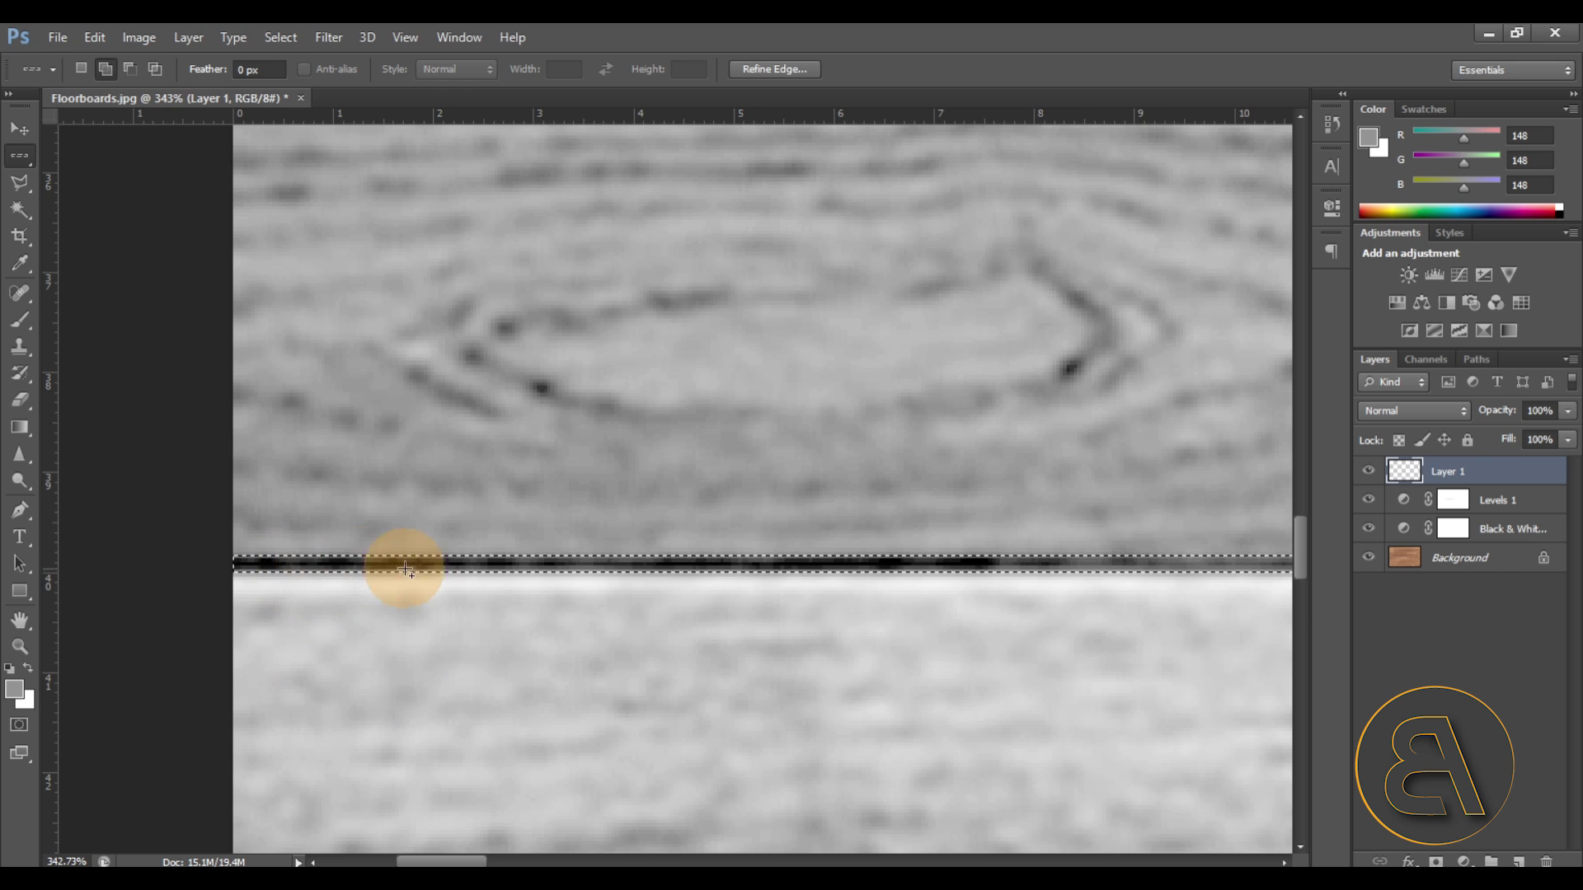
- Include the joints below the sixth and seventh plank rows in the selection with single-row strips
{"action": "scroll", "coordinate": [388, 511], "scroll_direction": "down", "scroll_amount": 5, "text": "alt"}
{"action": "scroll", "coordinate": [350, 610], "scroll_direction": "up", "scroll_amount": 3, "text": "alt"}
{"action": "scroll", "coordinate": [348, 593], "scroll_direction": "up", "scroll_amount": 3, "text": "alt"}
{"action": "left_click_drag", "start_coordinate": [336, 551], "coordinate": [311, 516]}
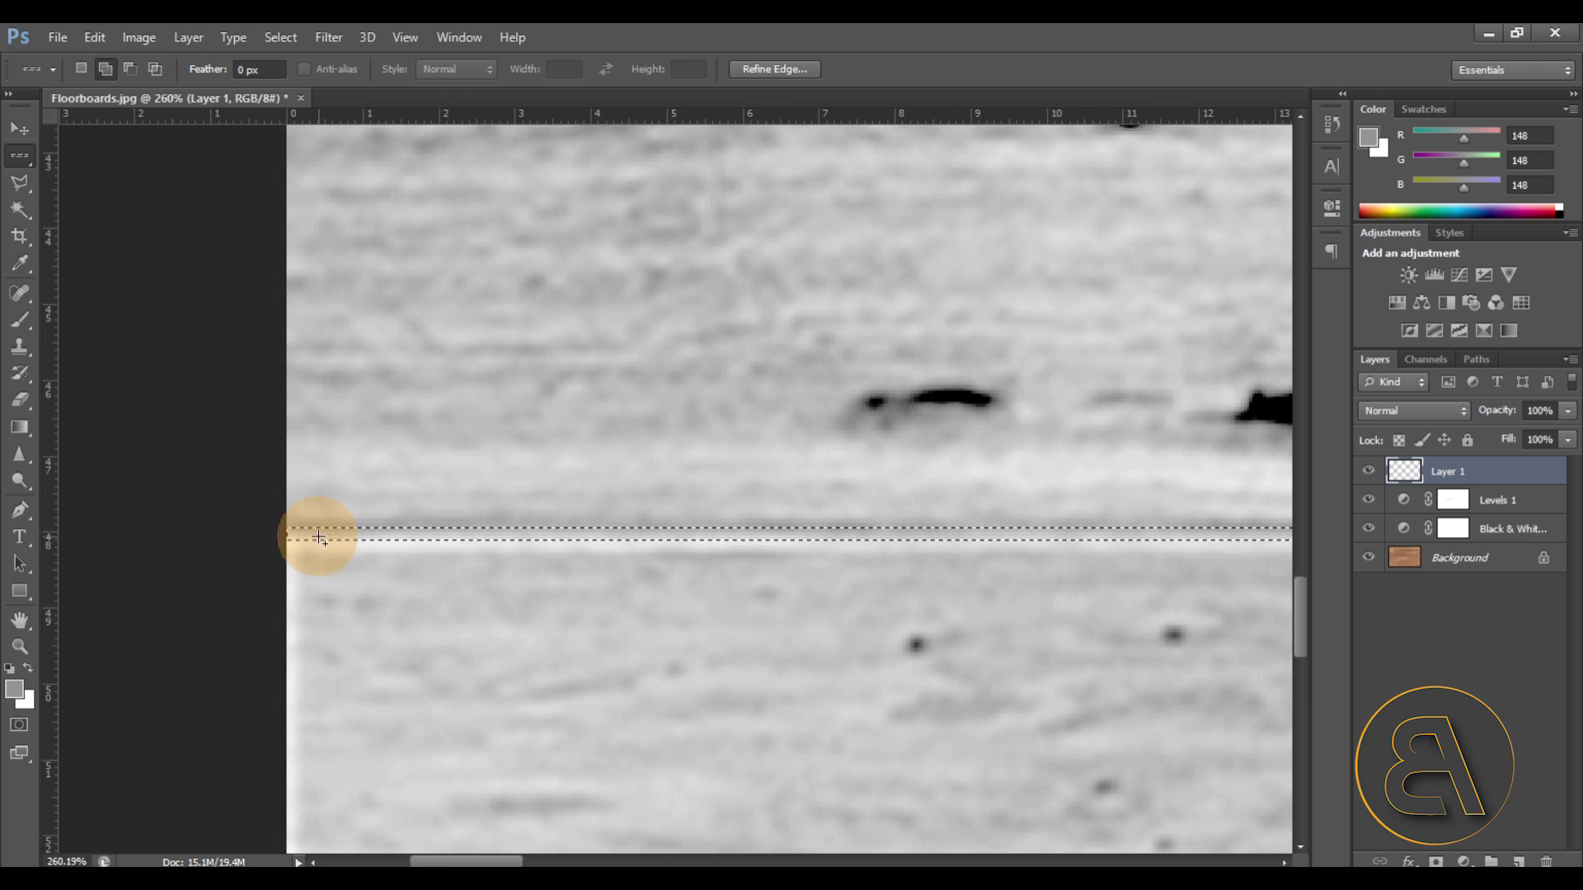
{"action": "scroll", "coordinate": [399, 540], "scroll_direction": "down", "scroll_amount": 5, "text": "alt"}
{"action": "scroll", "coordinate": [247, 701], "scroll_direction": "up", "scroll_amount": 2, "text": "alt"}
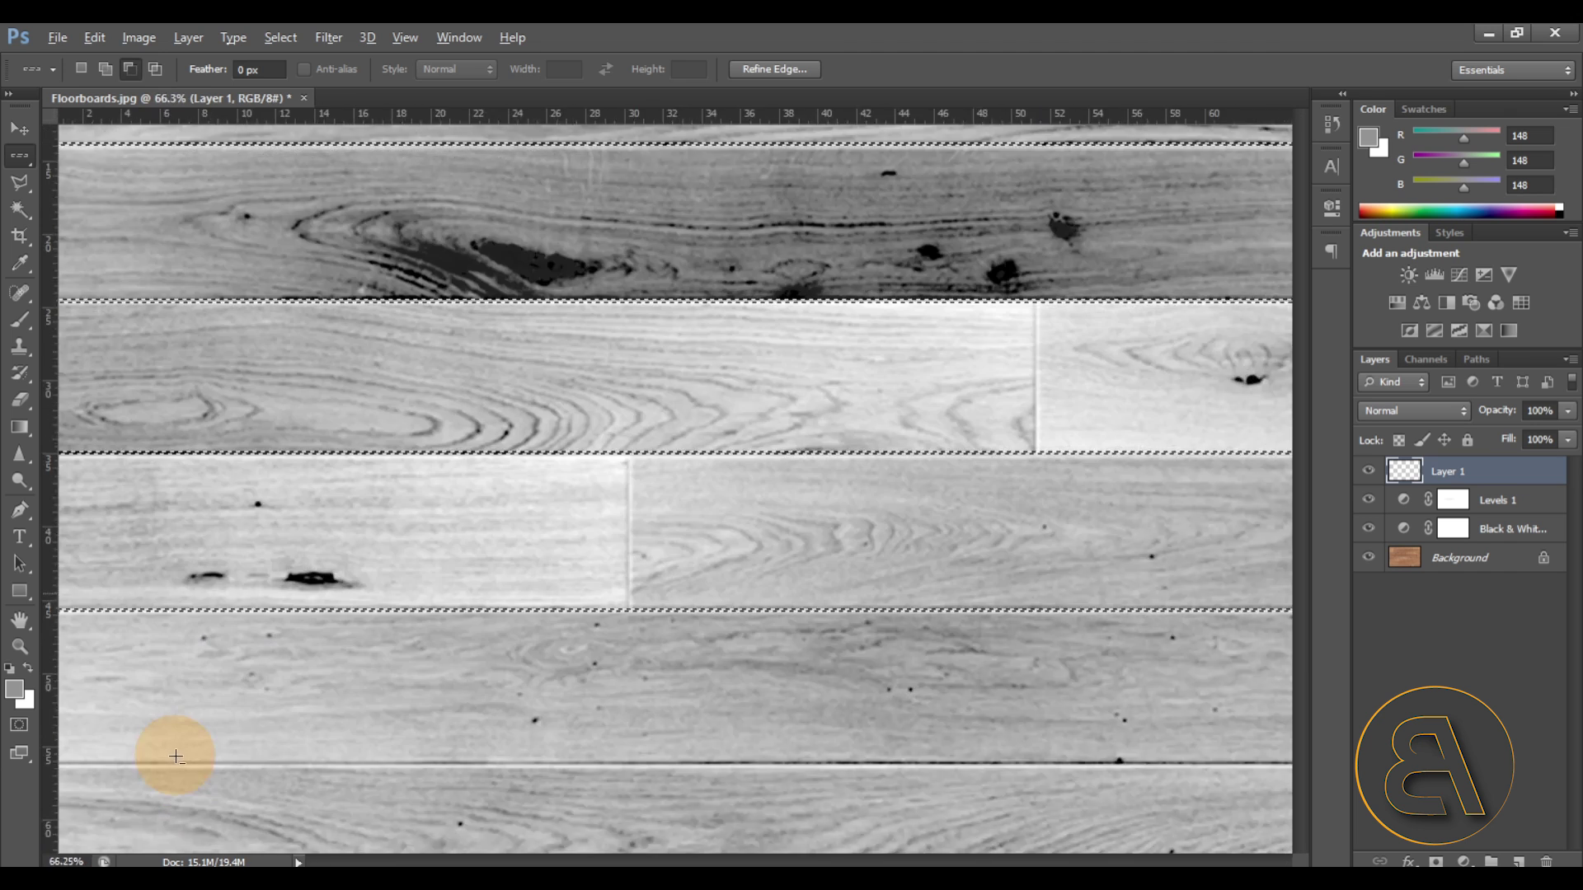
{"action": "scroll", "coordinate": [176, 757], "scroll_direction": "up", "scroll_amount": 6, "text": "alt"}
{"action": "left_click", "coordinate": [602, 676], "text": "shift"}
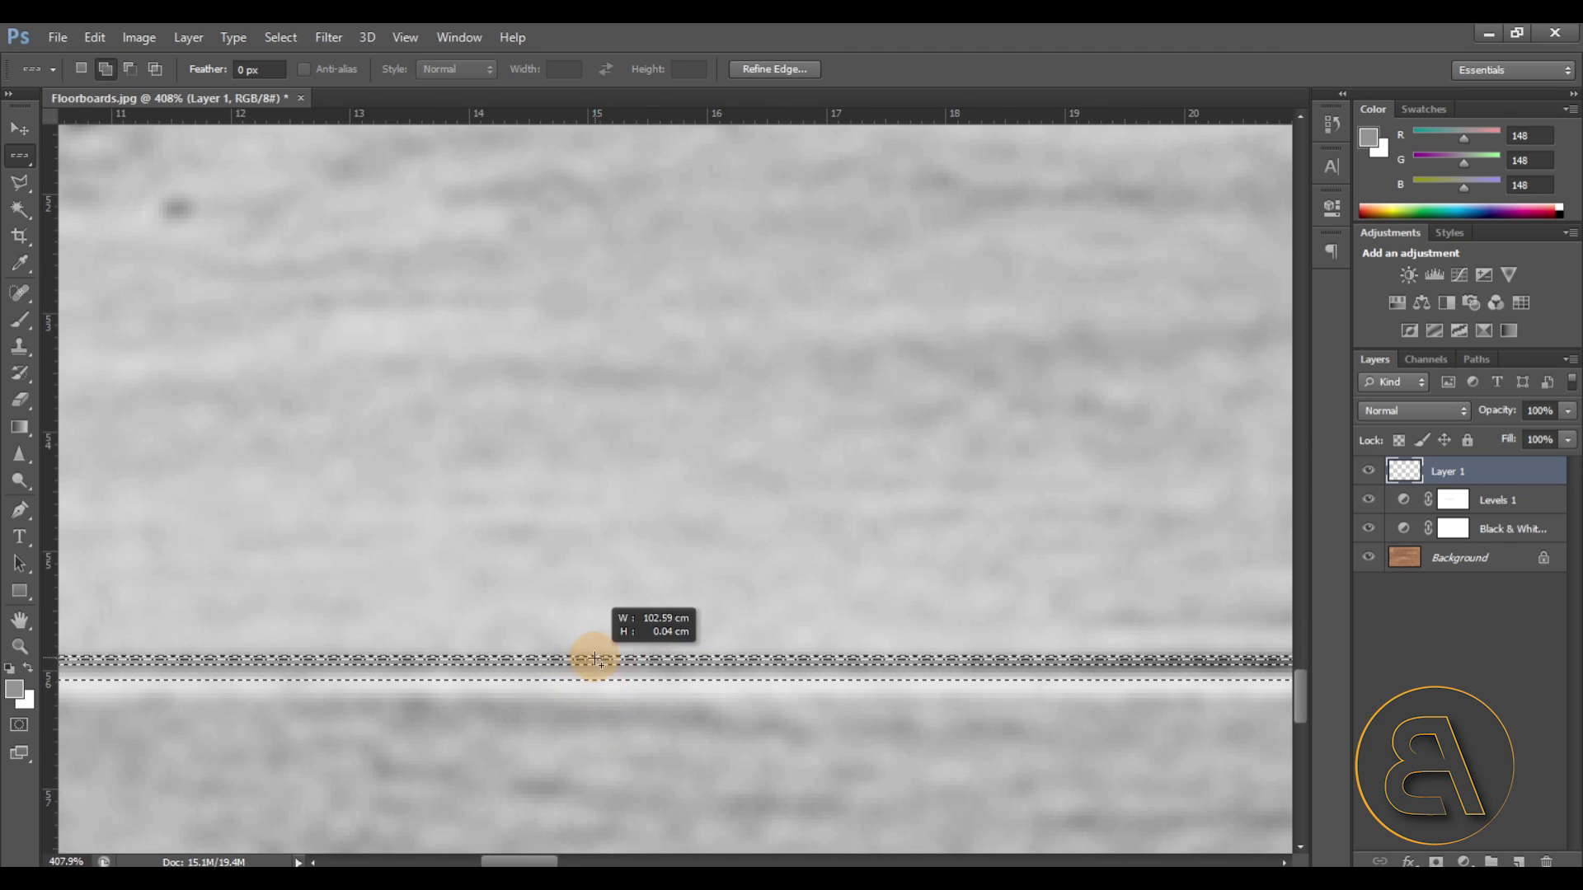
{"action": "scroll", "coordinate": [645, 674], "scroll_direction": "down", "scroll_amount": 8, "text": "alt"}
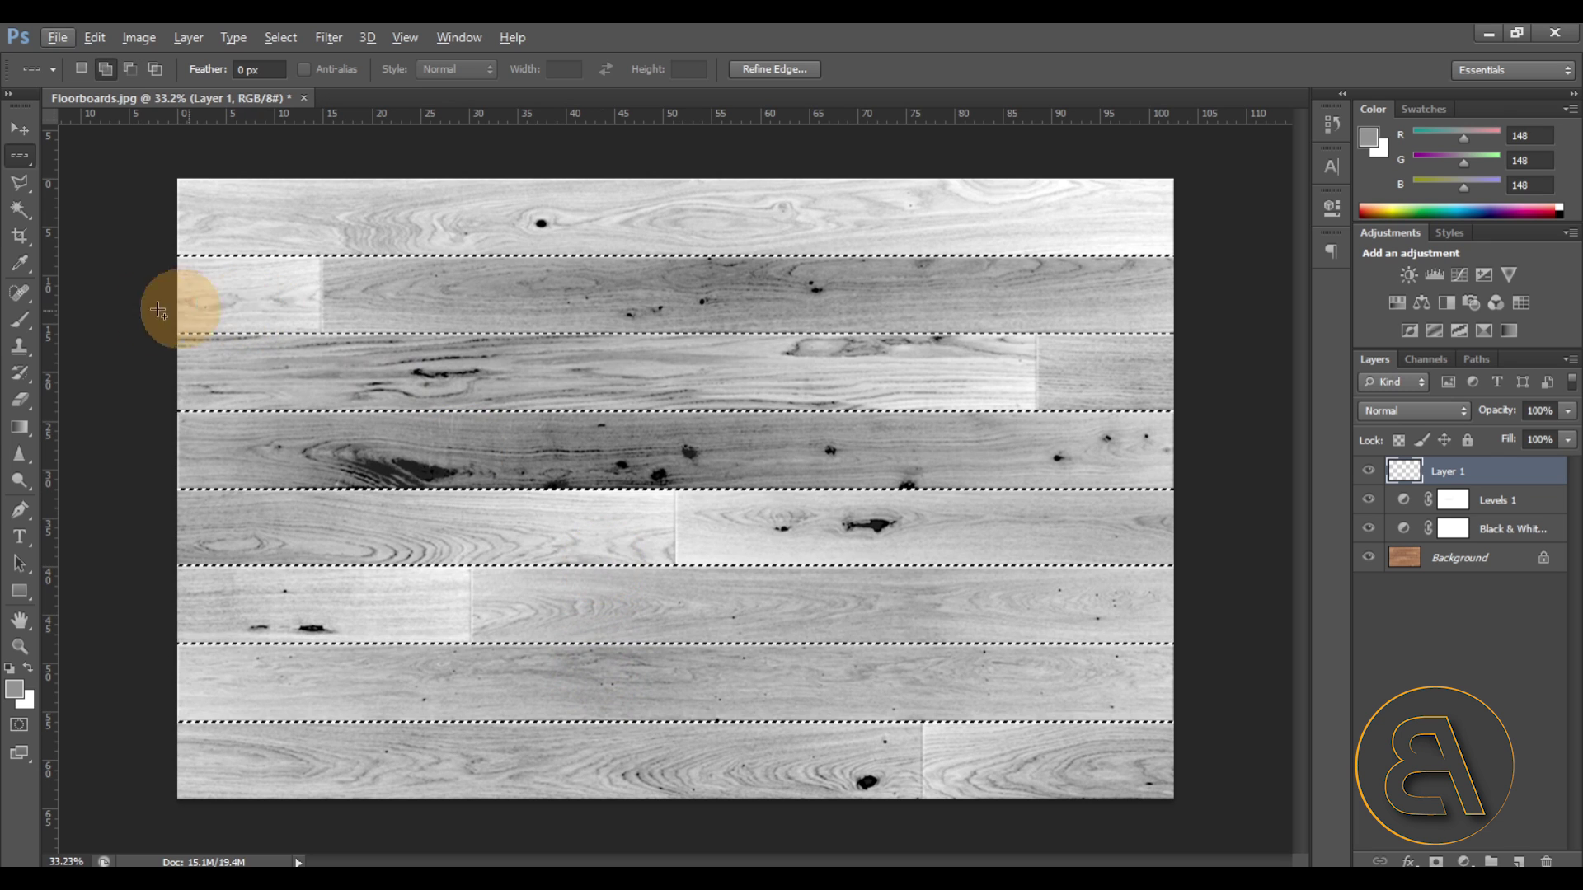
- Reset the colors to default black and white and brush black over the selected horizontal joints on Layer 1
{"action": "left_click", "coordinate": [20, 320]}
{"action": "left_click", "coordinate": [10, 671]}
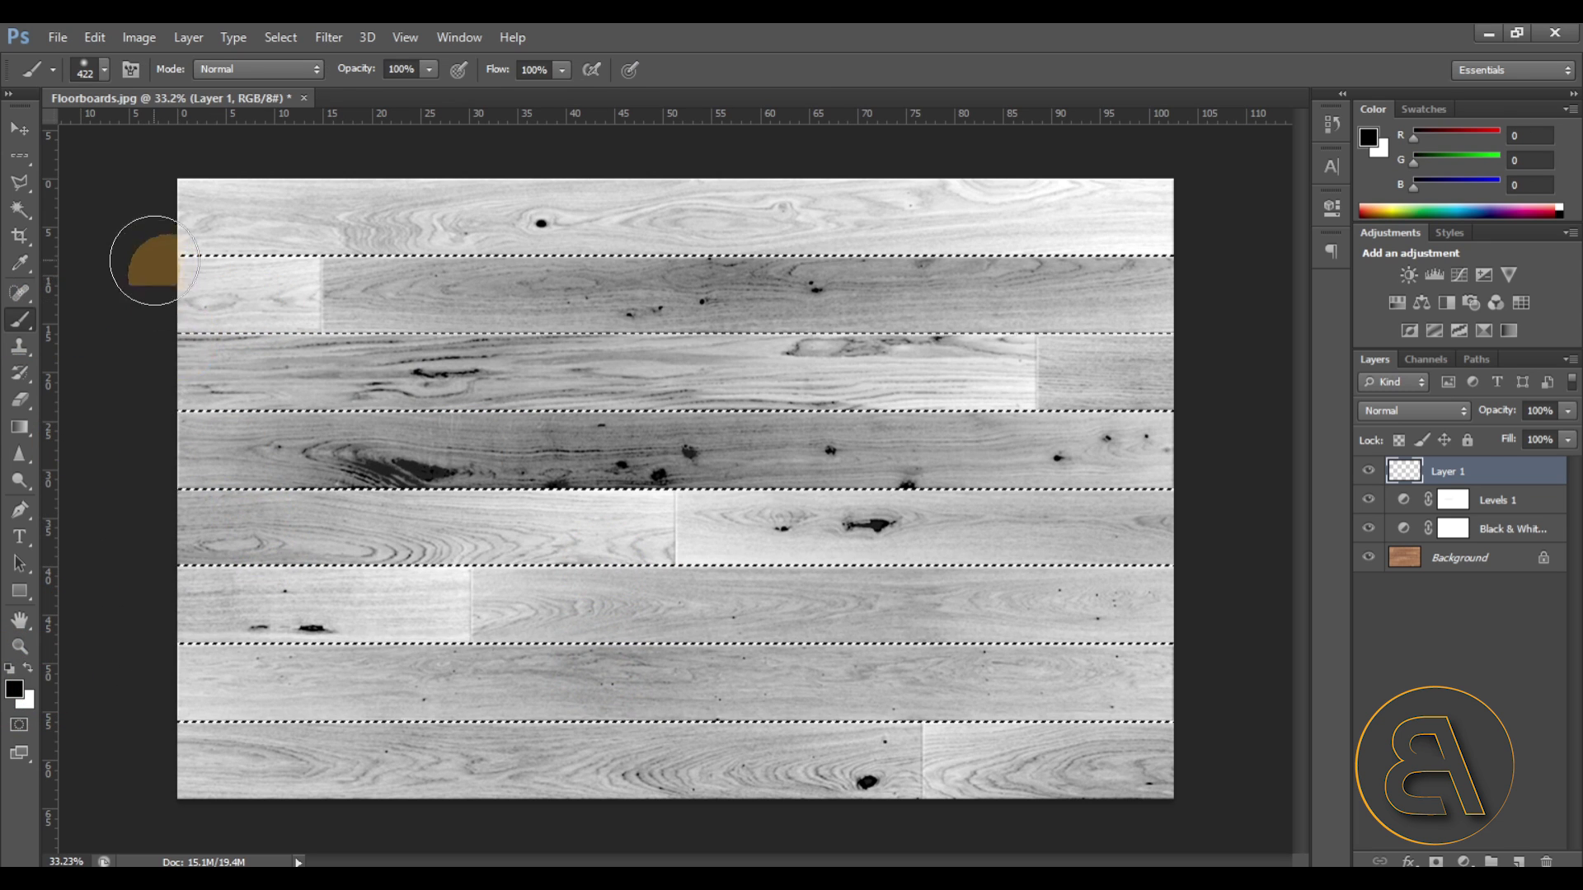
{"action": "scroll", "coordinate": [1179, 239], "scroll_direction": "up", "scroll_amount": 4, "text": "alt"}
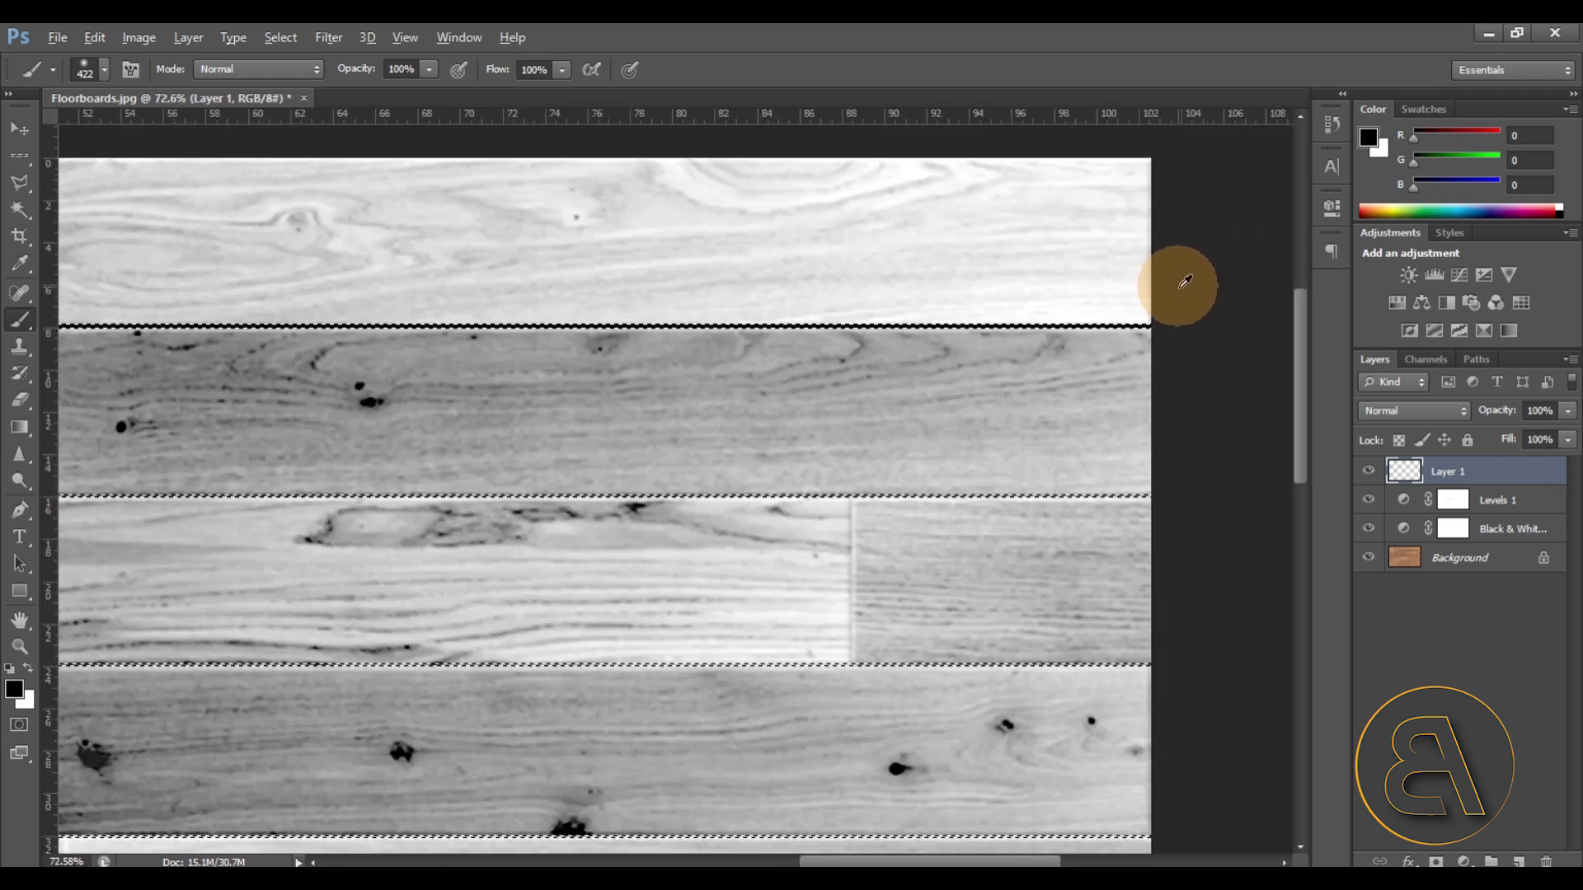
{"action": "scroll", "coordinate": [1191, 305], "scroll_direction": "down", "scroll_amount": 4, "text": "alt"}
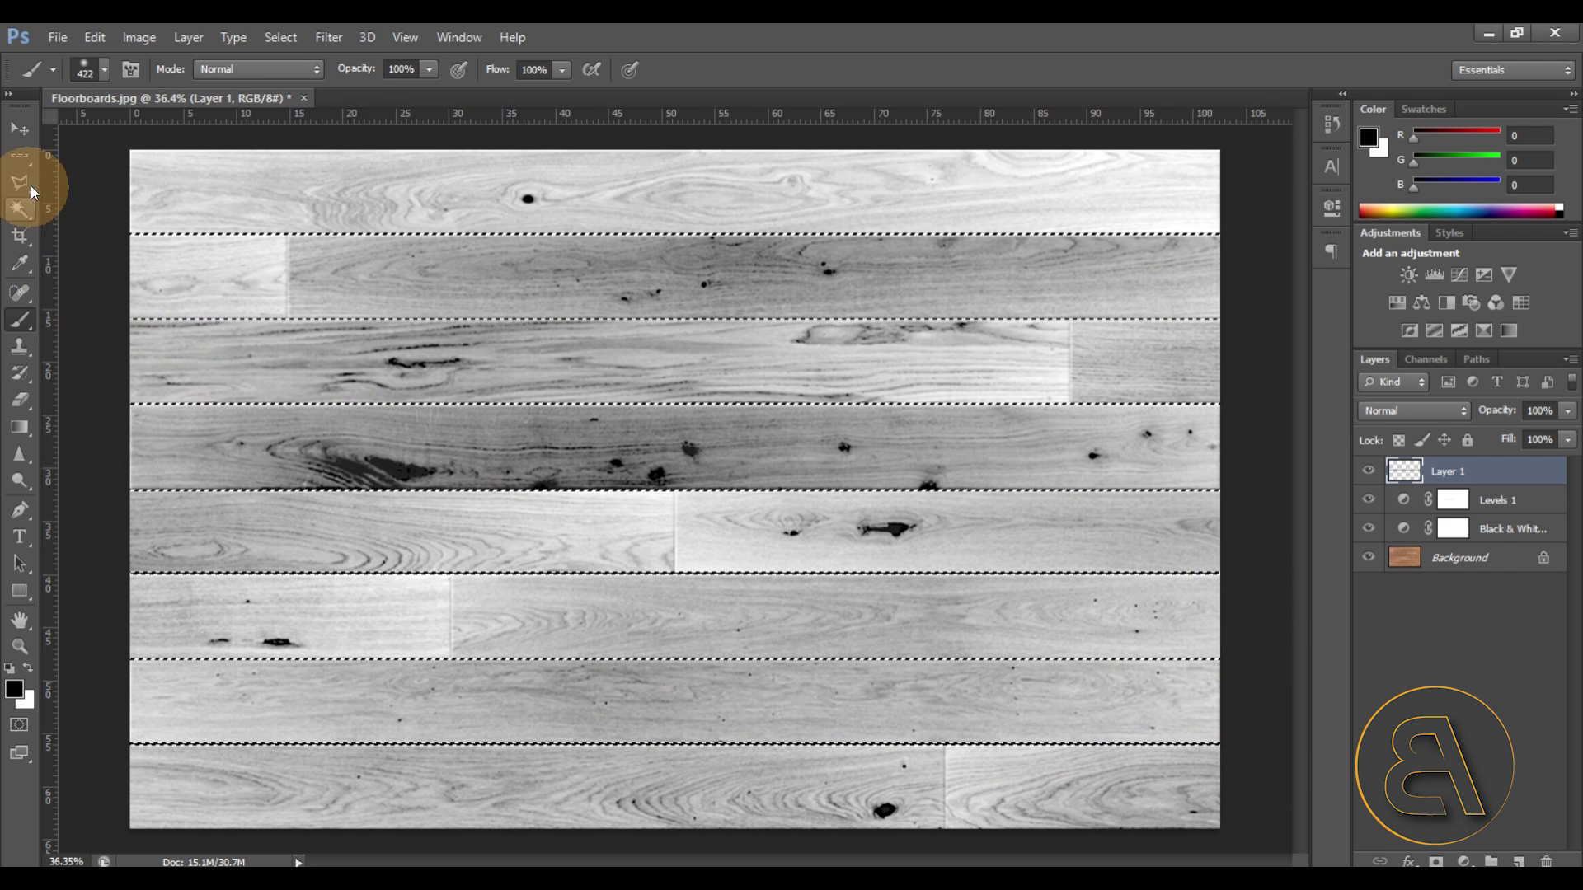
- Add a narrow rectangular marquee over the vertical joint in the second plank row to the existing selection
{"action": "left_click", "coordinate": [20, 155]}
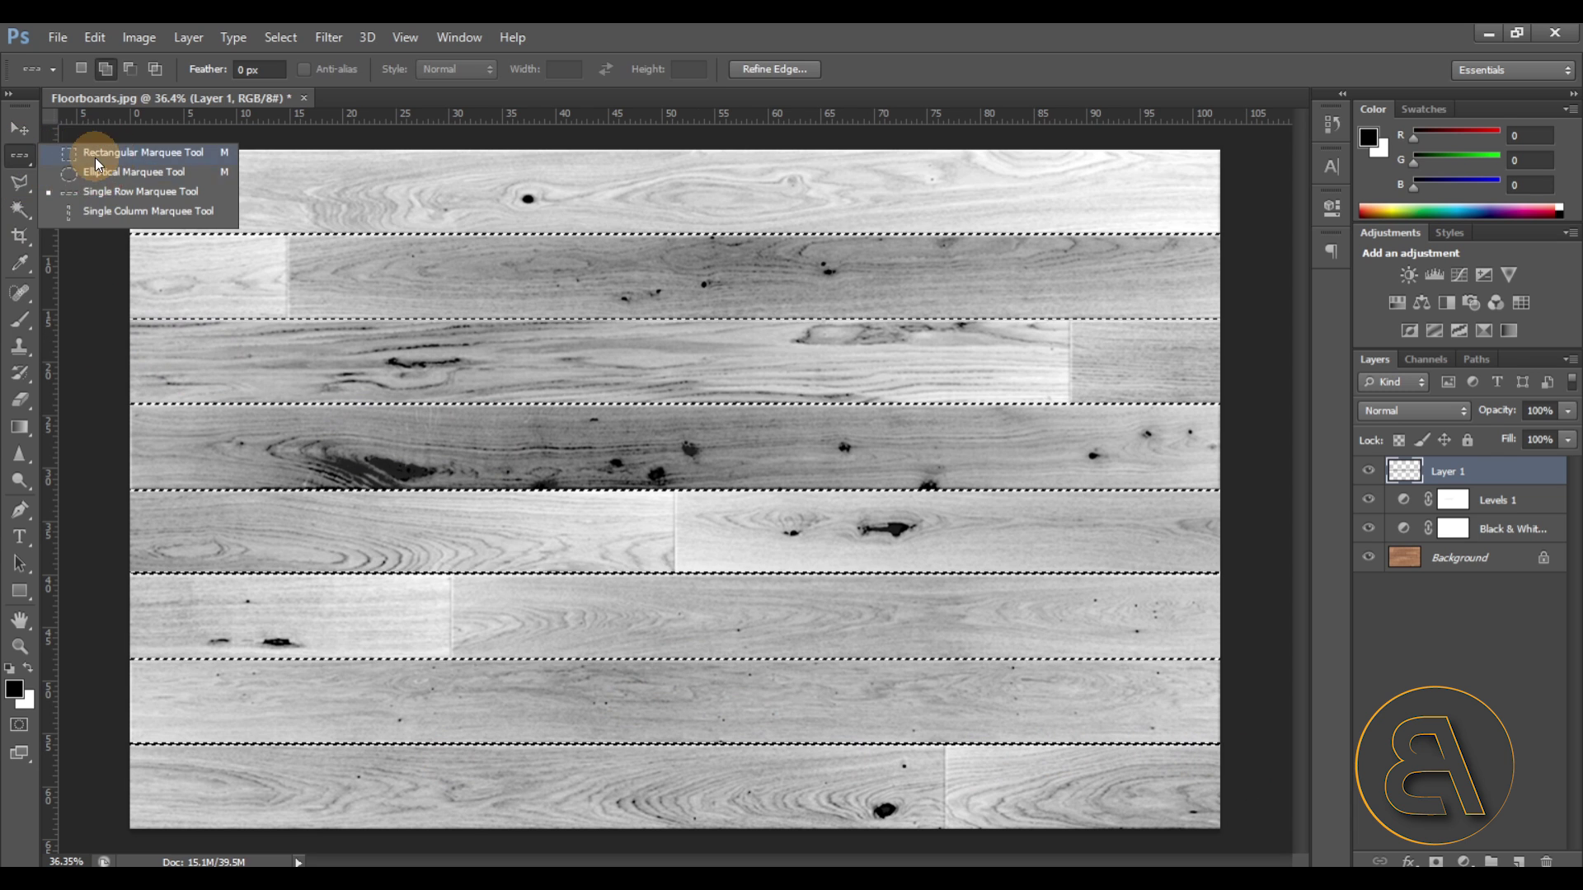
{"action": "left_click", "coordinate": [124, 154]}
{"action": "scroll", "coordinate": [314, 248], "scroll_direction": "up", "scroll_amount": 5, "text": "alt"}
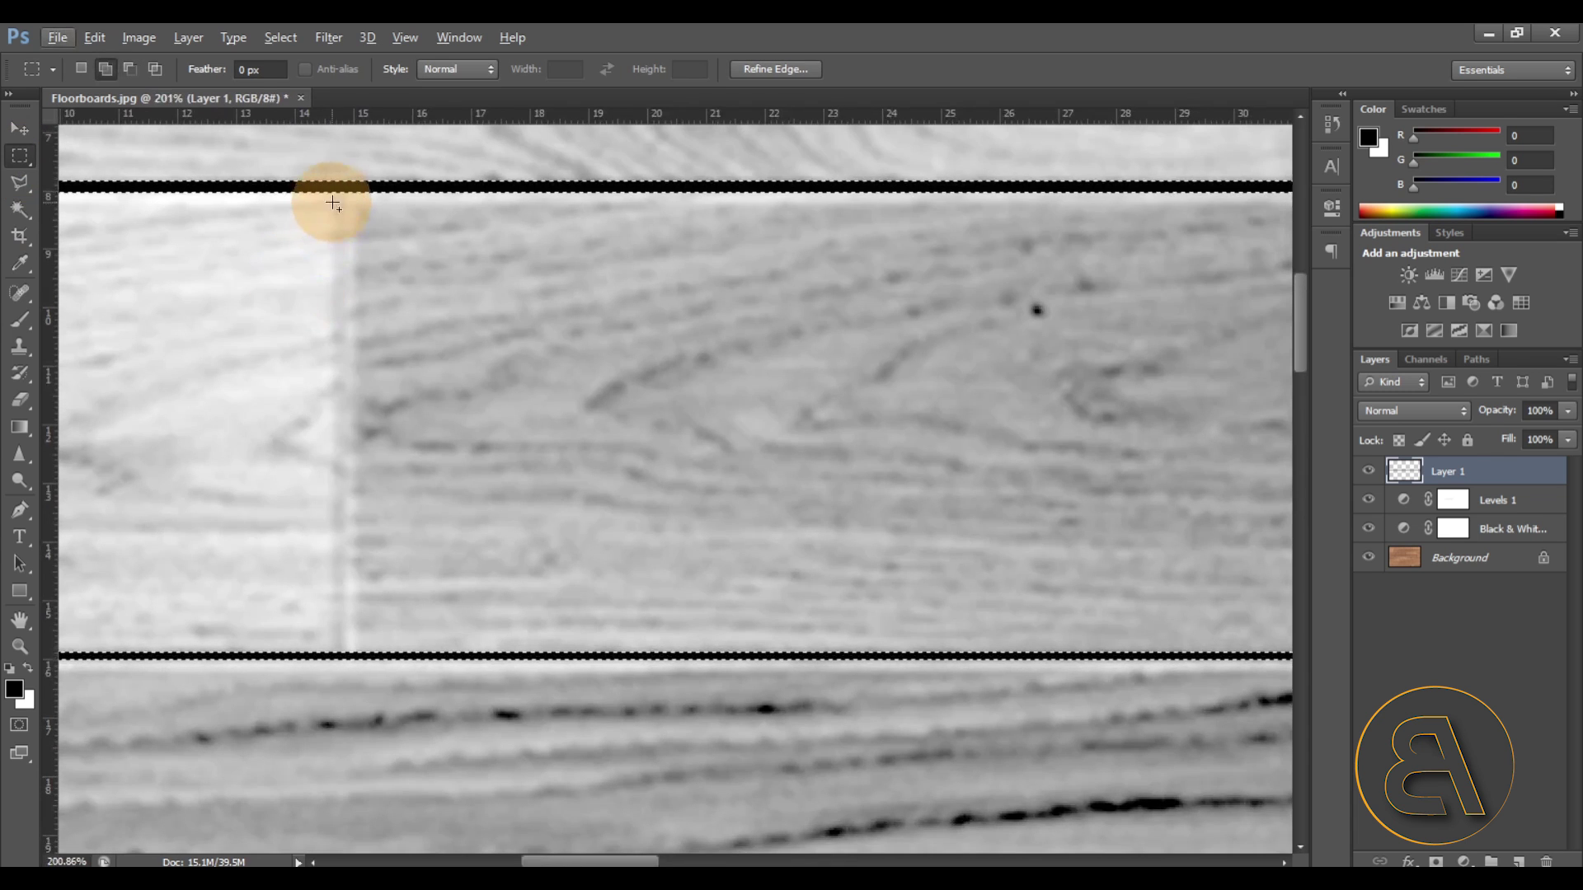
{"action": "left_click_drag", "start_coordinate": [339, 189], "coordinate": [355, 595]}
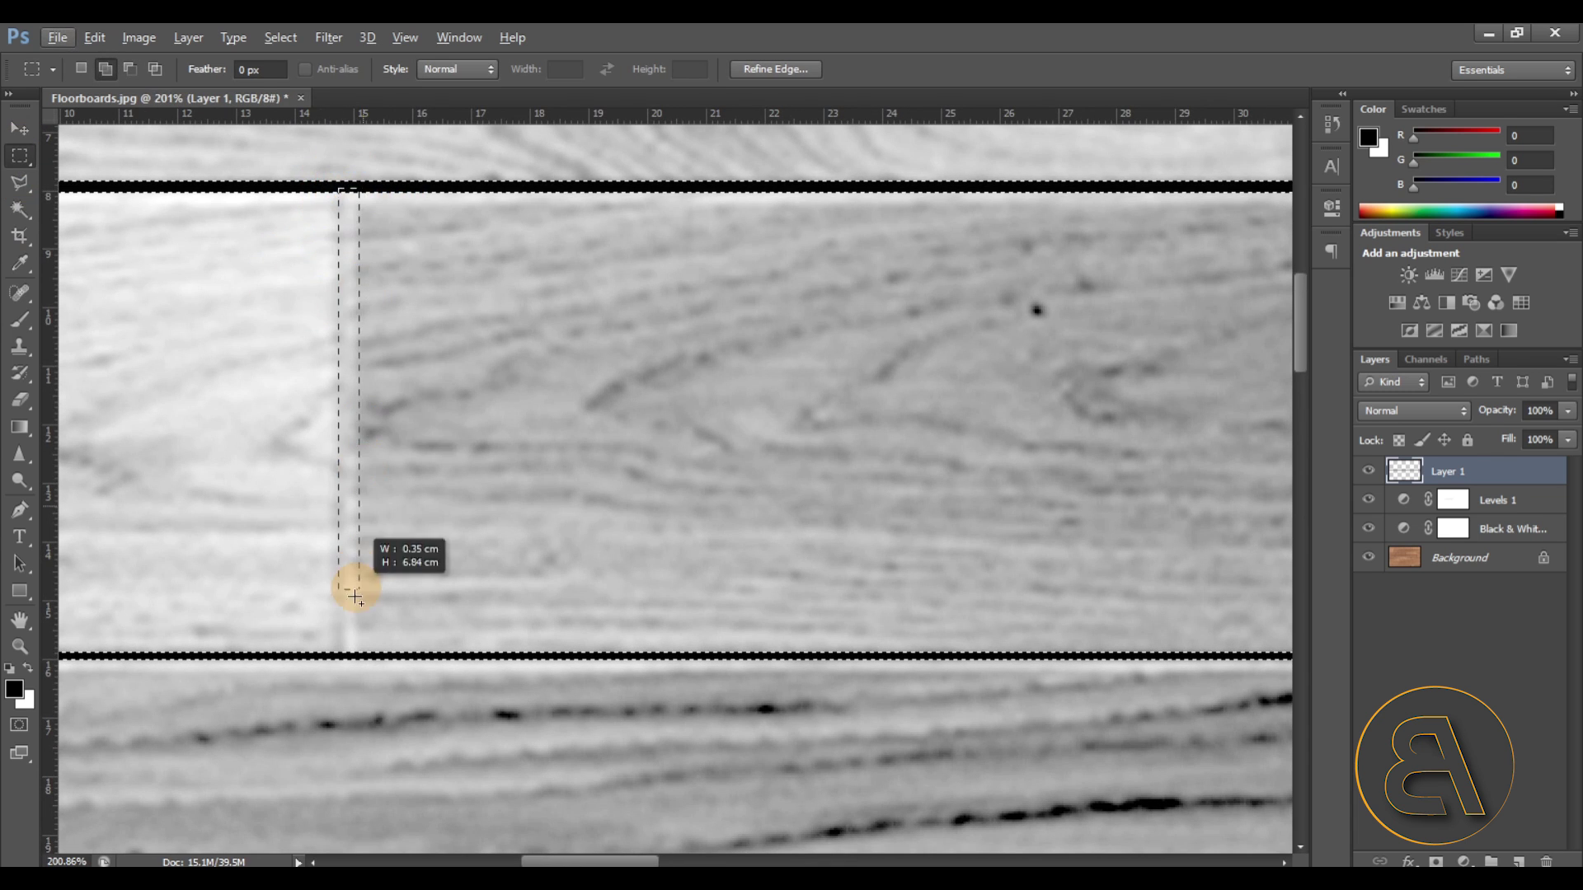
{"action": "left_click_drag", "start_coordinate": [348, 659], "coordinate": [348, 659]}
{"action": "scroll", "coordinate": [495, 445], "scroll_direction": "down", "scroll_amount": 4, "text": "alt"}
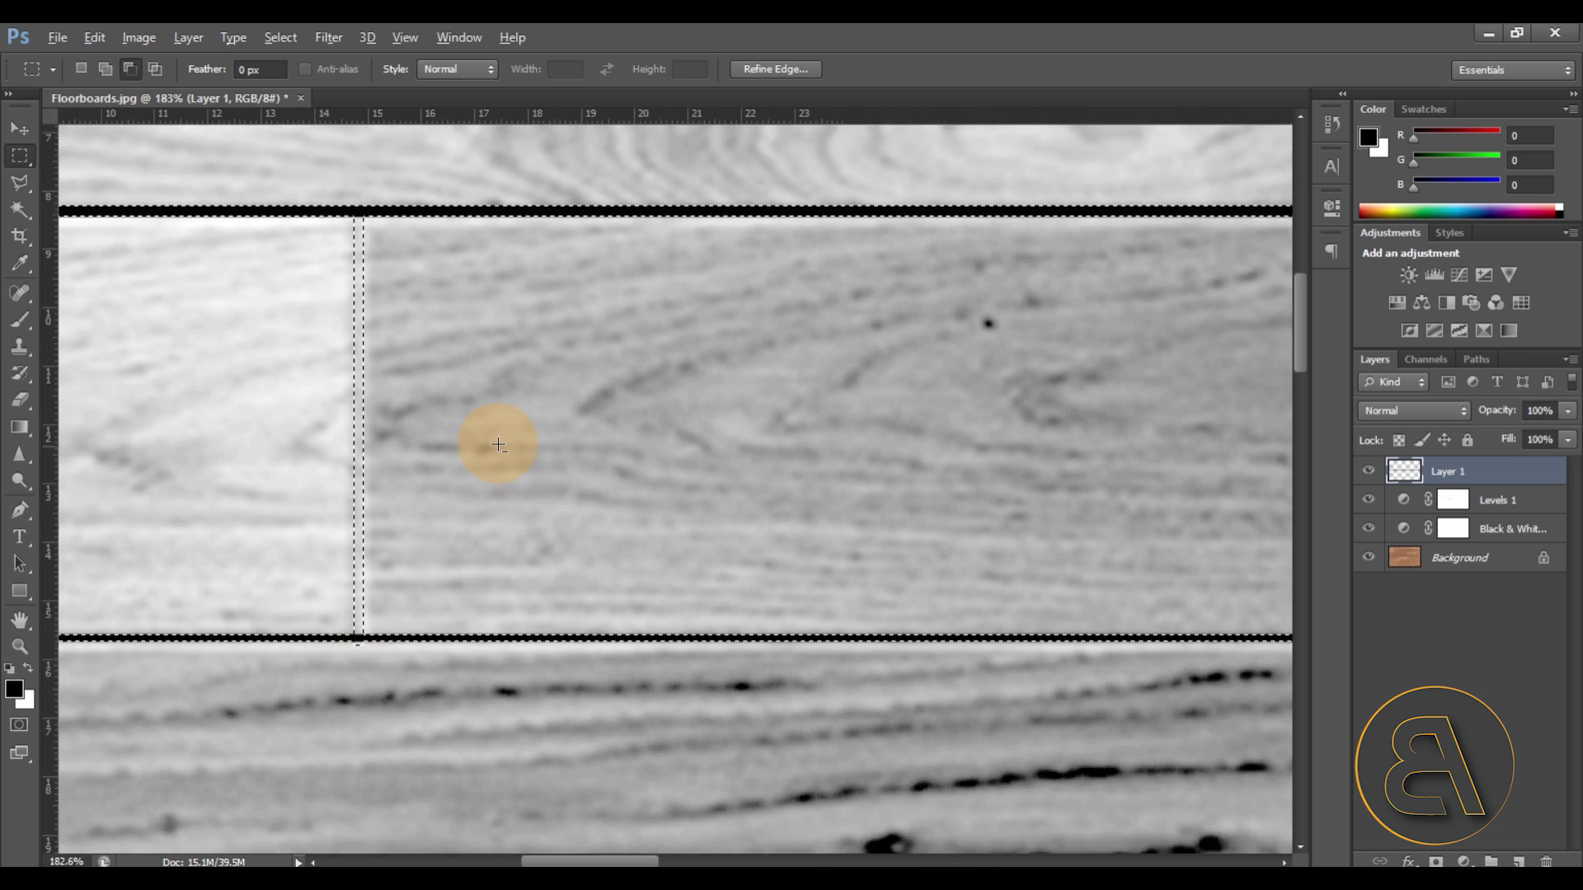
{"action": "scroll", "coordinate": [485, 520], "scroll_direction": "down", "scroll_amount": 1, "text": "alt"}
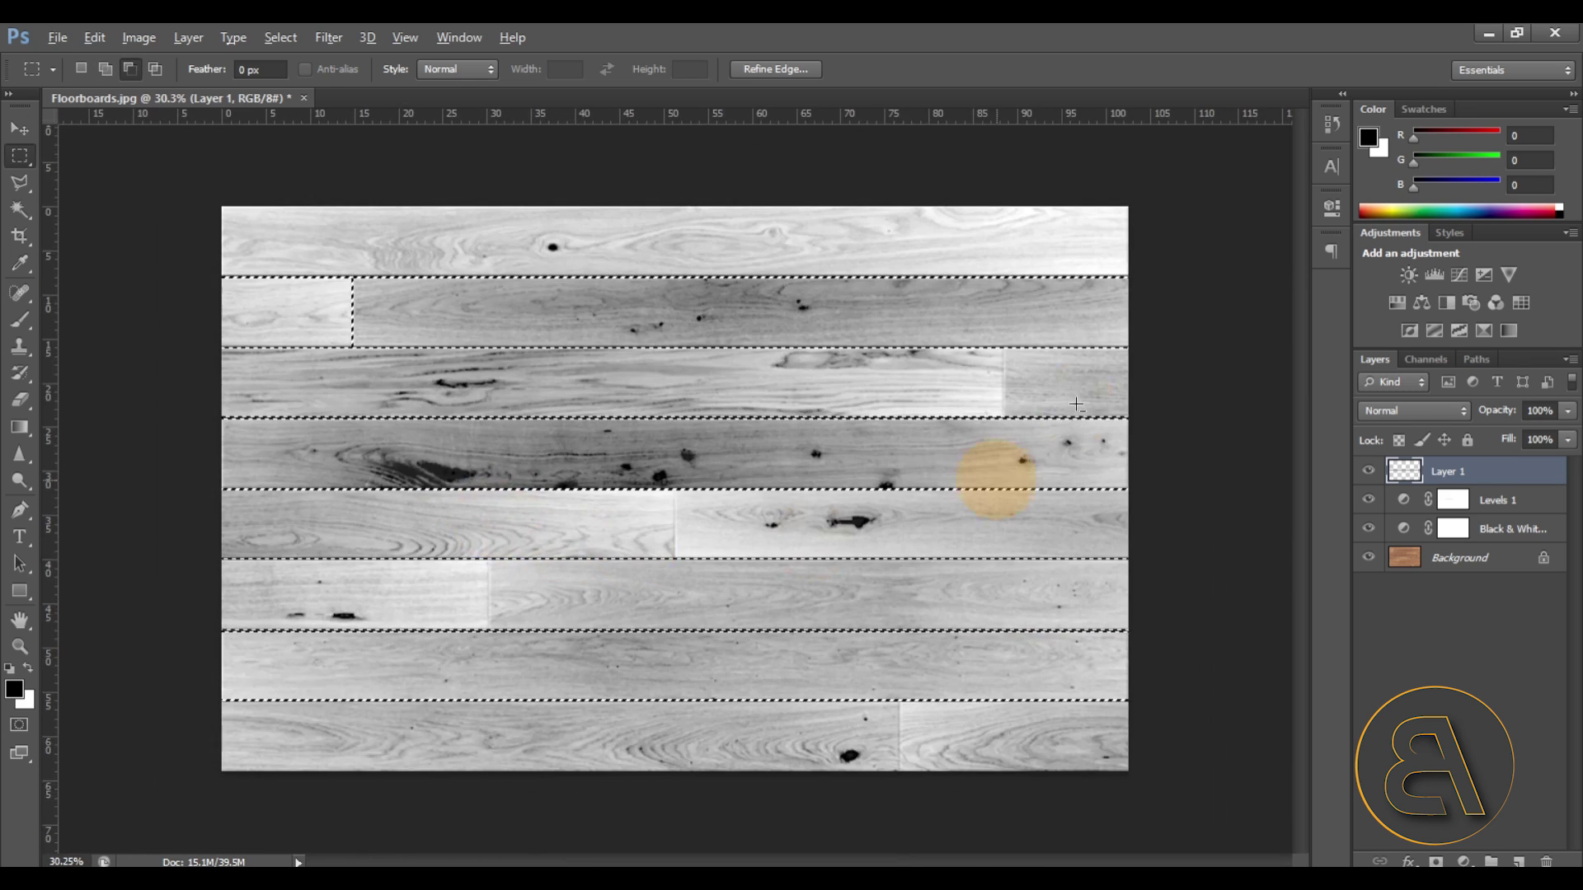
- Extend the selection with narrow rectangles over the vertical joints in the third and fifth plank rows
{"action": "scroll", "coordinate": [1085, 337], "scroll_direction": "up", "scroll_amount": 3, "text": "alt"}
{"action": "scroll", "coordinate": [1086, 336], "scroll_direction": "up", "scroll_amount": 4, "text": "alt"}
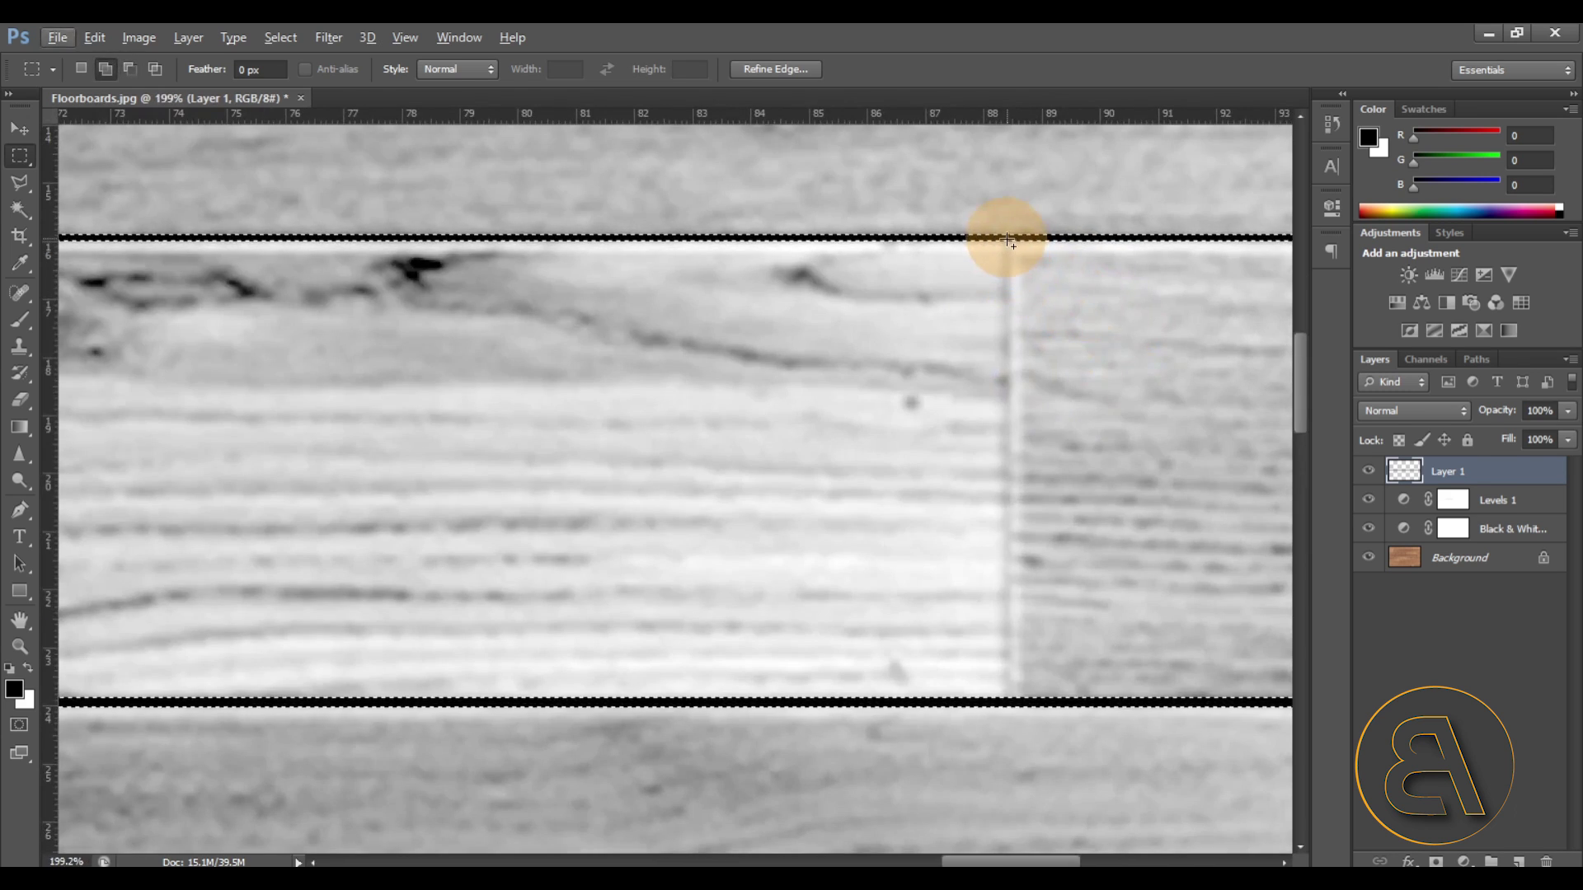
{"action": "left_click_drag", "start_coordinate": [1006, 238], "coordinate": [1013, 701]}
{"action": "scroll", "coordinate": [1031, 388], "scroll_direction": "down", "scroll_amount": 6, "text": "alt"}
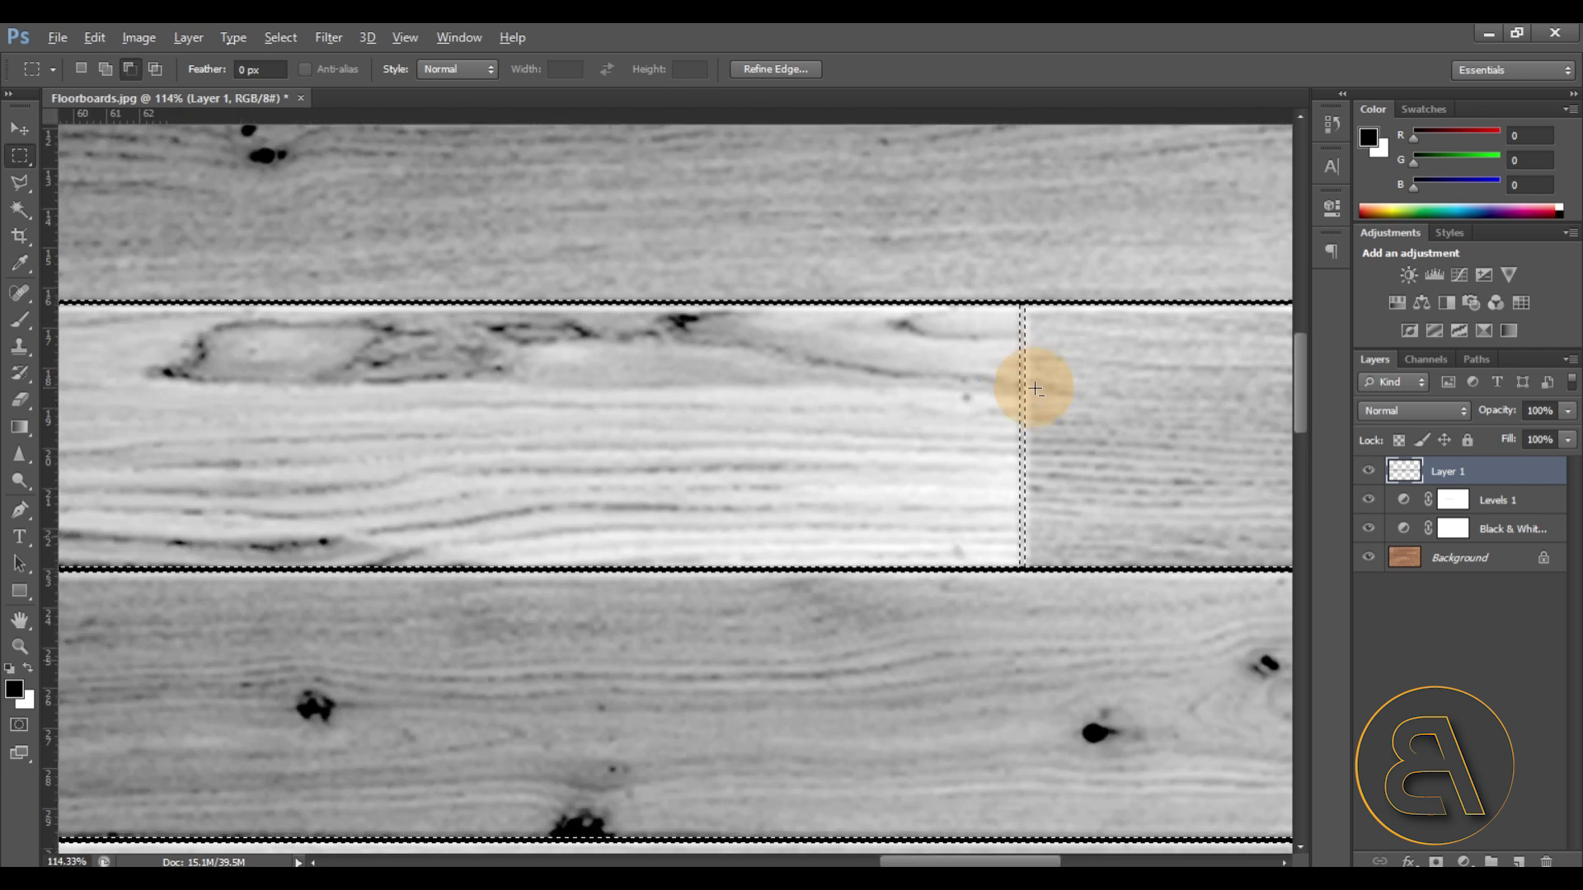
{"action": "scroll", "coordinate": [636, 593], "scroll_direction": "up", "scroll_amount": 6, "text": "alt"}
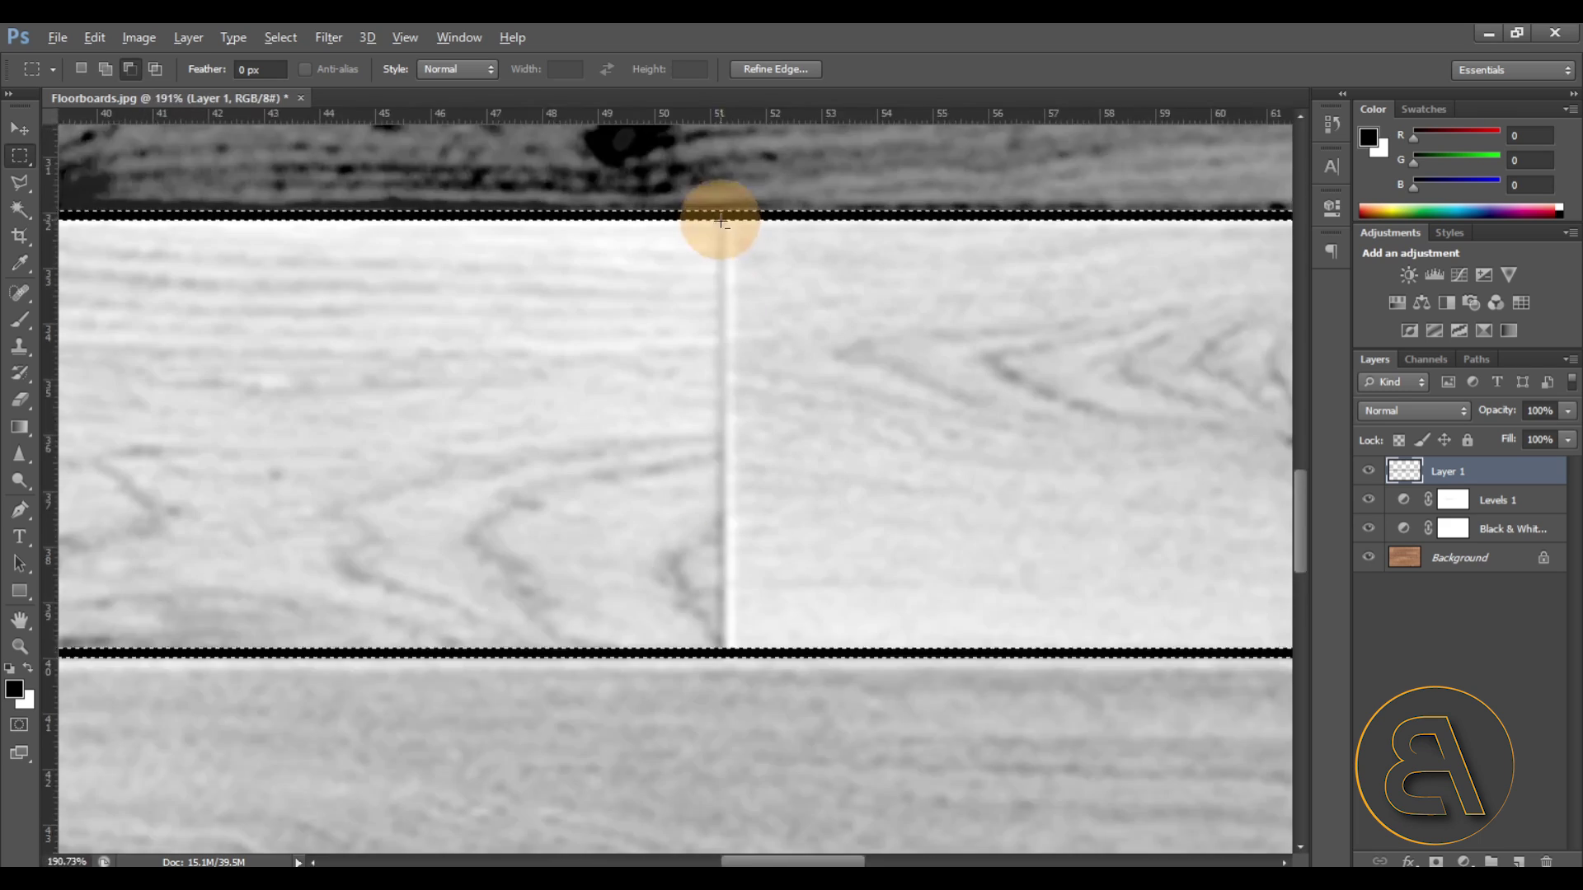
{"action": "scroll", "coordinate": [721, 221], "scroll_direction": "up", "scroll_amount": 1, "text": "alt"}
{"action": "left_click_drag", "start_coordinate": [719, 214], "coordinate": [726, 694]}
{"action": "scroll", "coordinate": [893, 354], "scroll_direction": "down", "scroll_amount": 5, "text": "alt"}
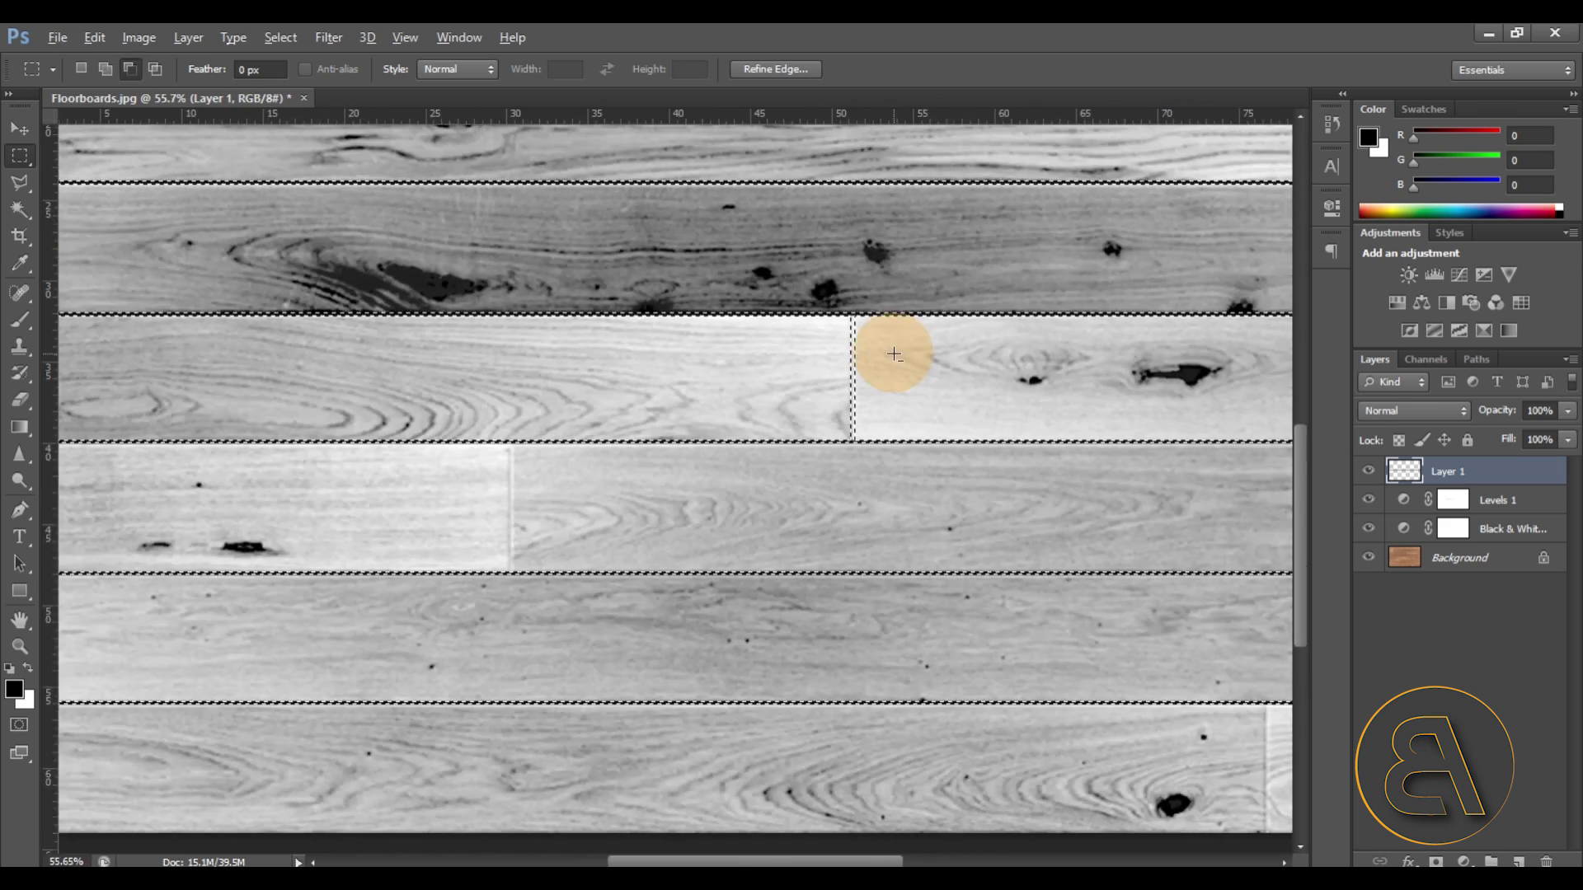
{"action": "scroll", "coordinate": [682, 484], "scroll_direction": "down", "scroll_amount": 3, "text": "alt"}
- Include the vertical joints in the sixth and the bottom plank rows in the selection with narrow rectangles
{"action": "scroll", "coordinate": [484, 629], "scroll_direction": "up", "scroll_amount": 7, "text": "alt"}
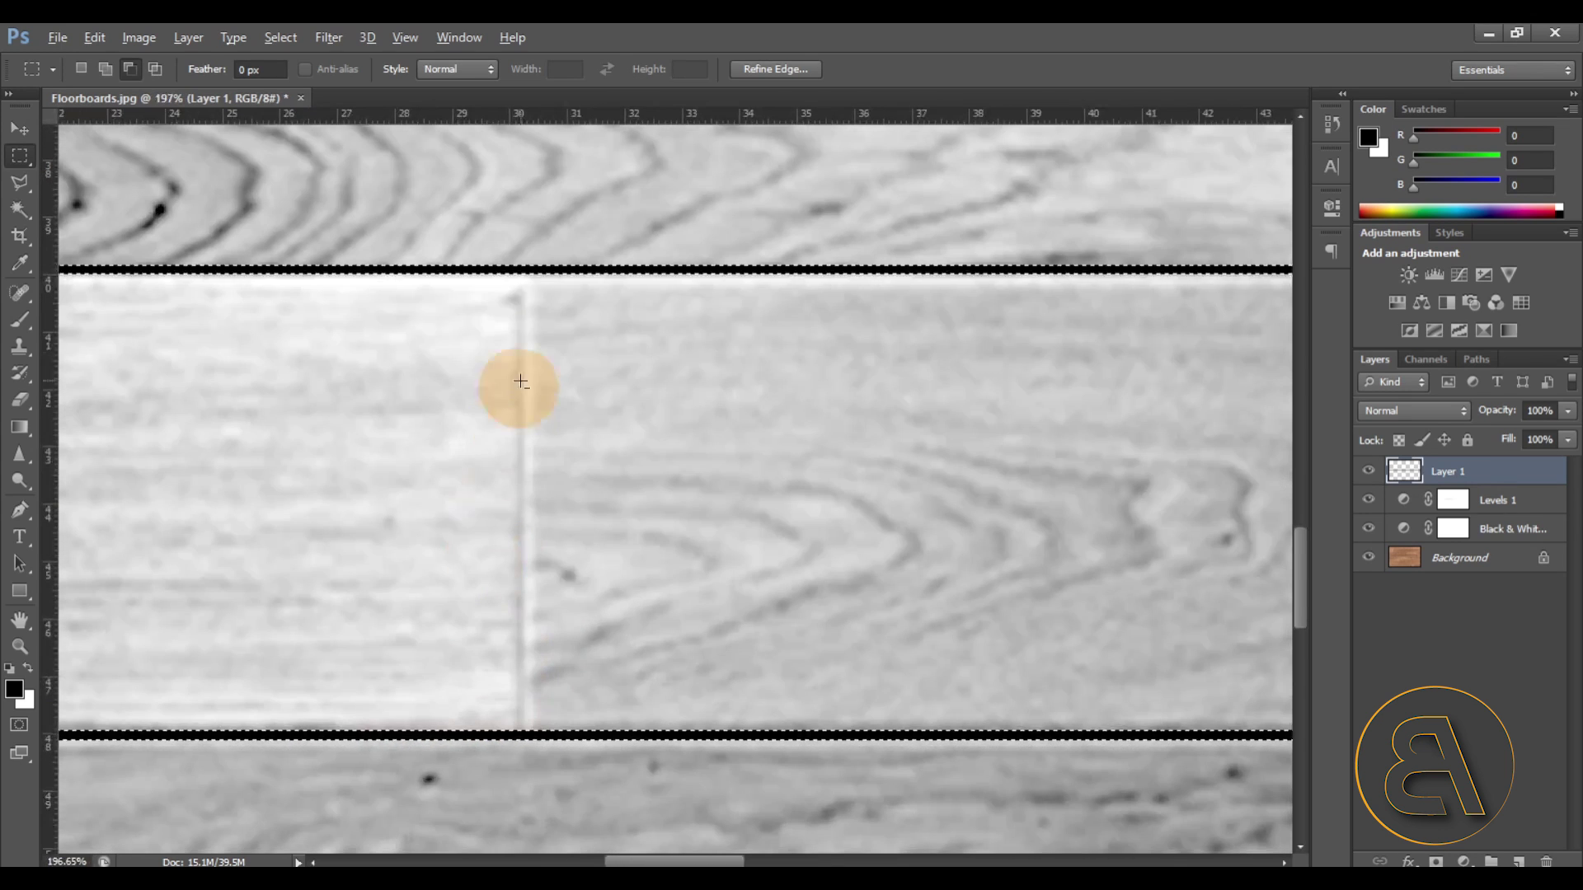
{"action": "left_click_drag", "start_coordinate": [519, 270], "coordinate": [531, 734]}
{"action": "scroll", "coordinate": [646, 357], "scroll_direction": "down", "scroll_amount": 5, "text": "alt"}
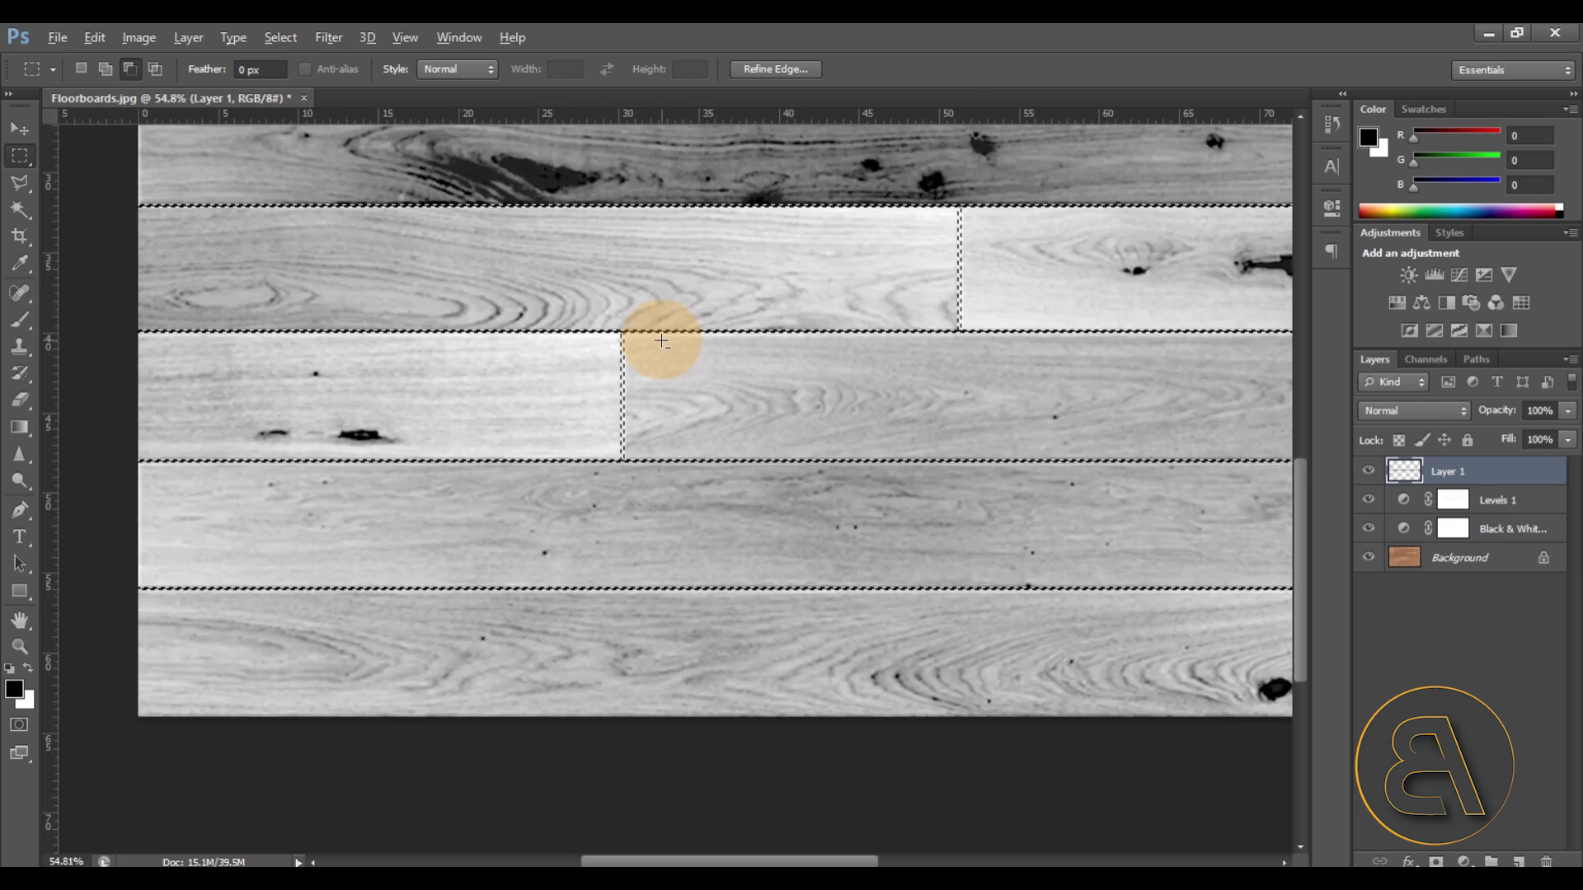
{"action": "scroll", "coordinate": [460, 424], "scroll_direction": "down", "scroll_amount": 2, "text": "alt"}
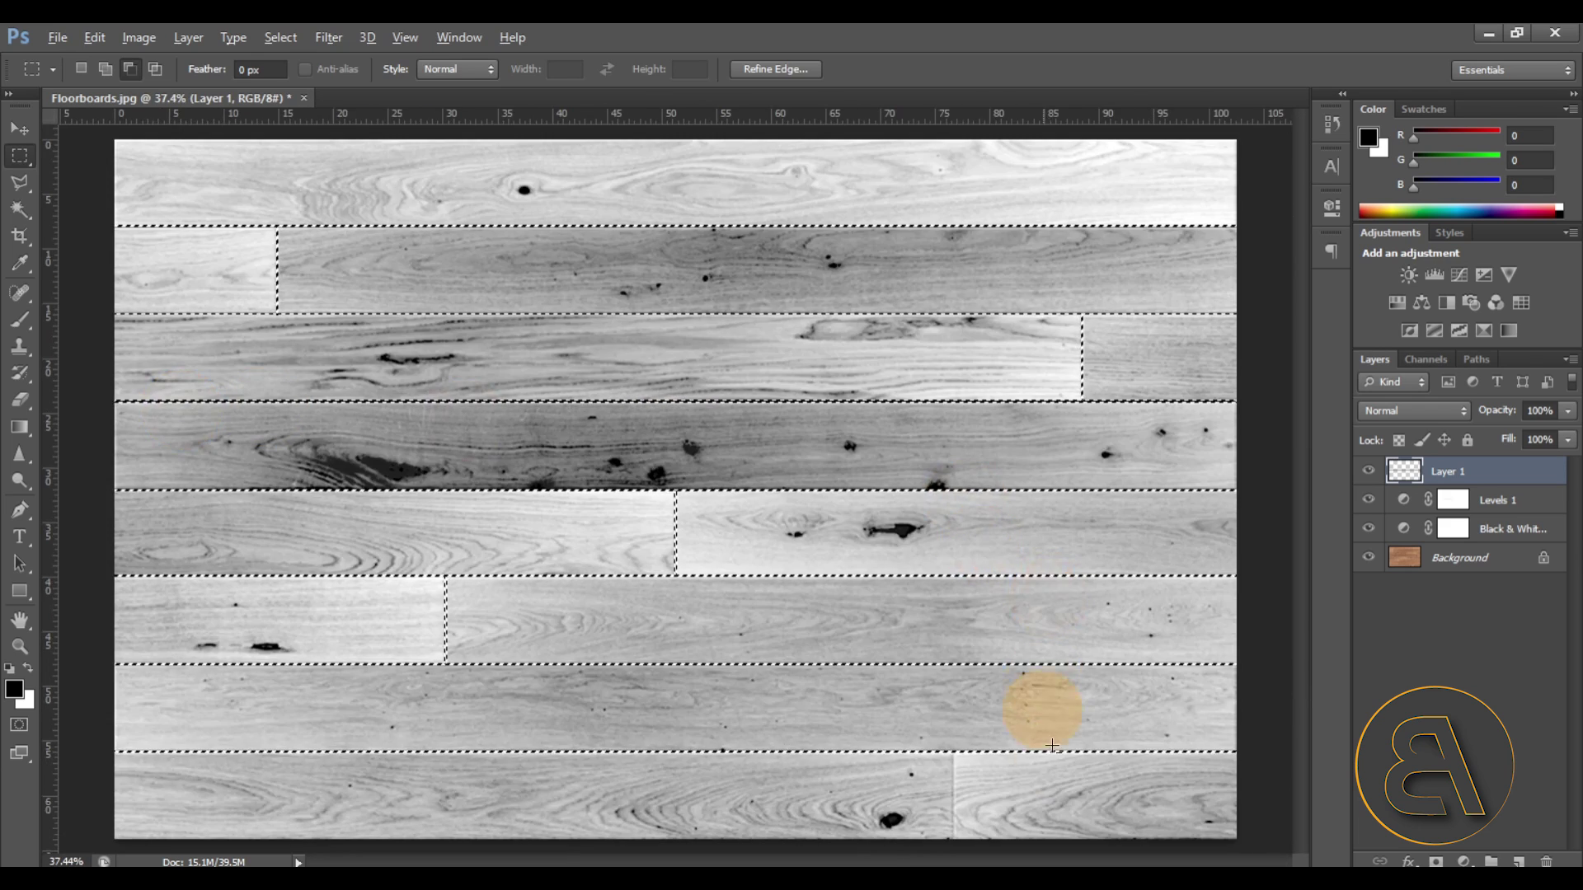
{"action": "scroll", "coordinate": [654, 202], "scroll_direction": "up", "scroll_amount": 3, "text": "alt"}
{"action": "scroll", "coordinate": [898, 709], "scroll_direction": "down", "scroll_amount": 1, "text": "alt"}
{"action": "scroll", "coordinate": [898, 709], "scroll_direction": "up", "scroll_amount": 3, "text": "alt"}
{"action": "scroll", "coordinate": [717, 177], "scroll_direction": "down", "scroll_amount": 1, "text": "alt"}
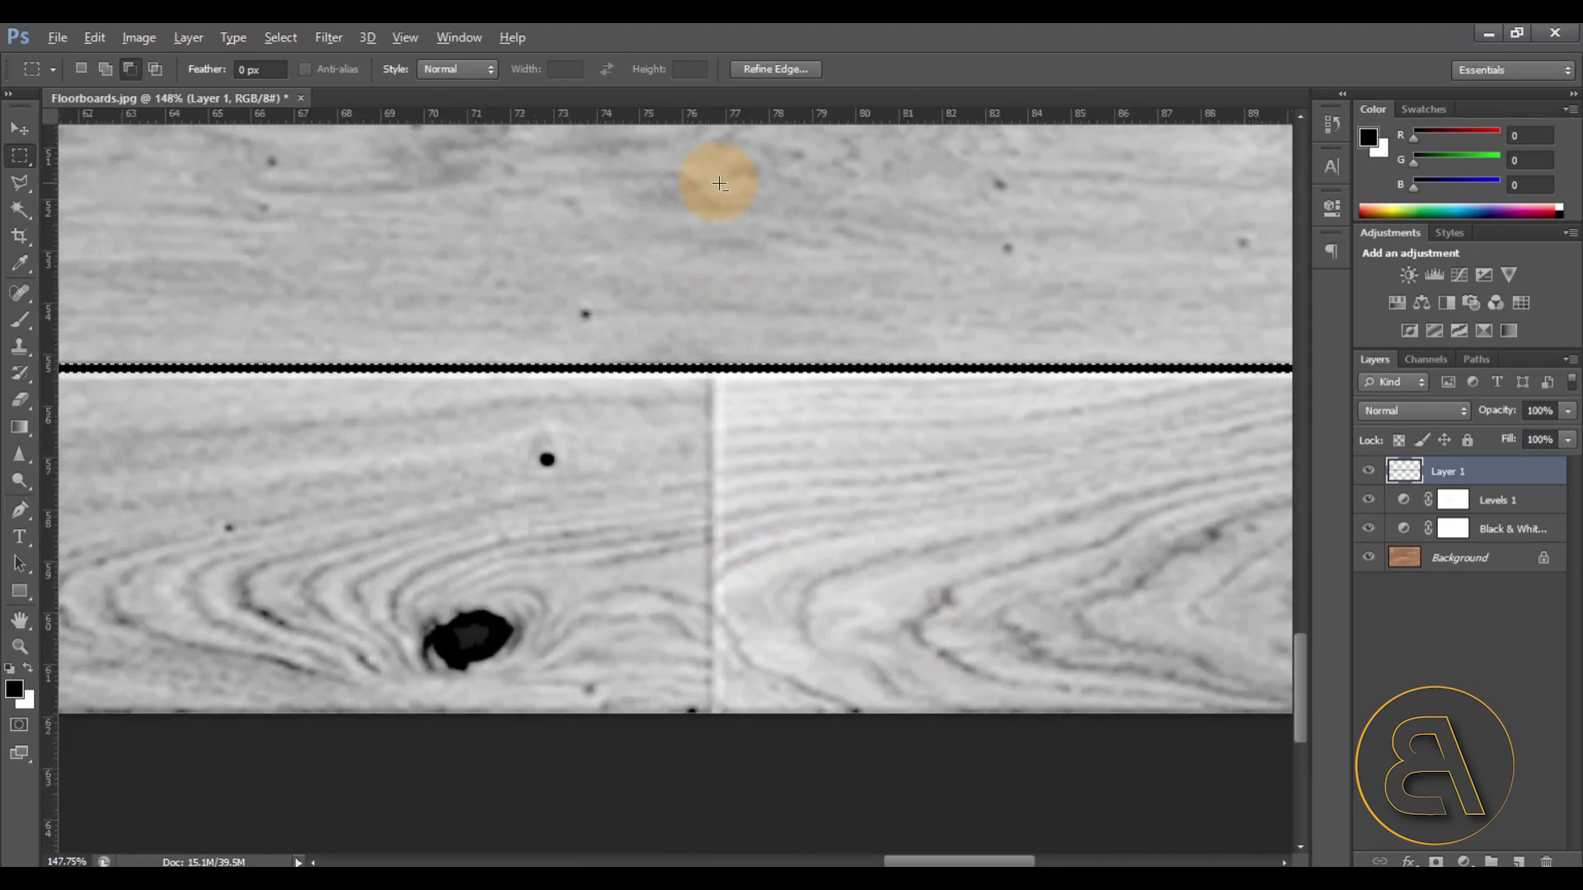
{"action": "left_click_drag", "start_coordinate": [707, 343], "coordinate": [716, 729]}
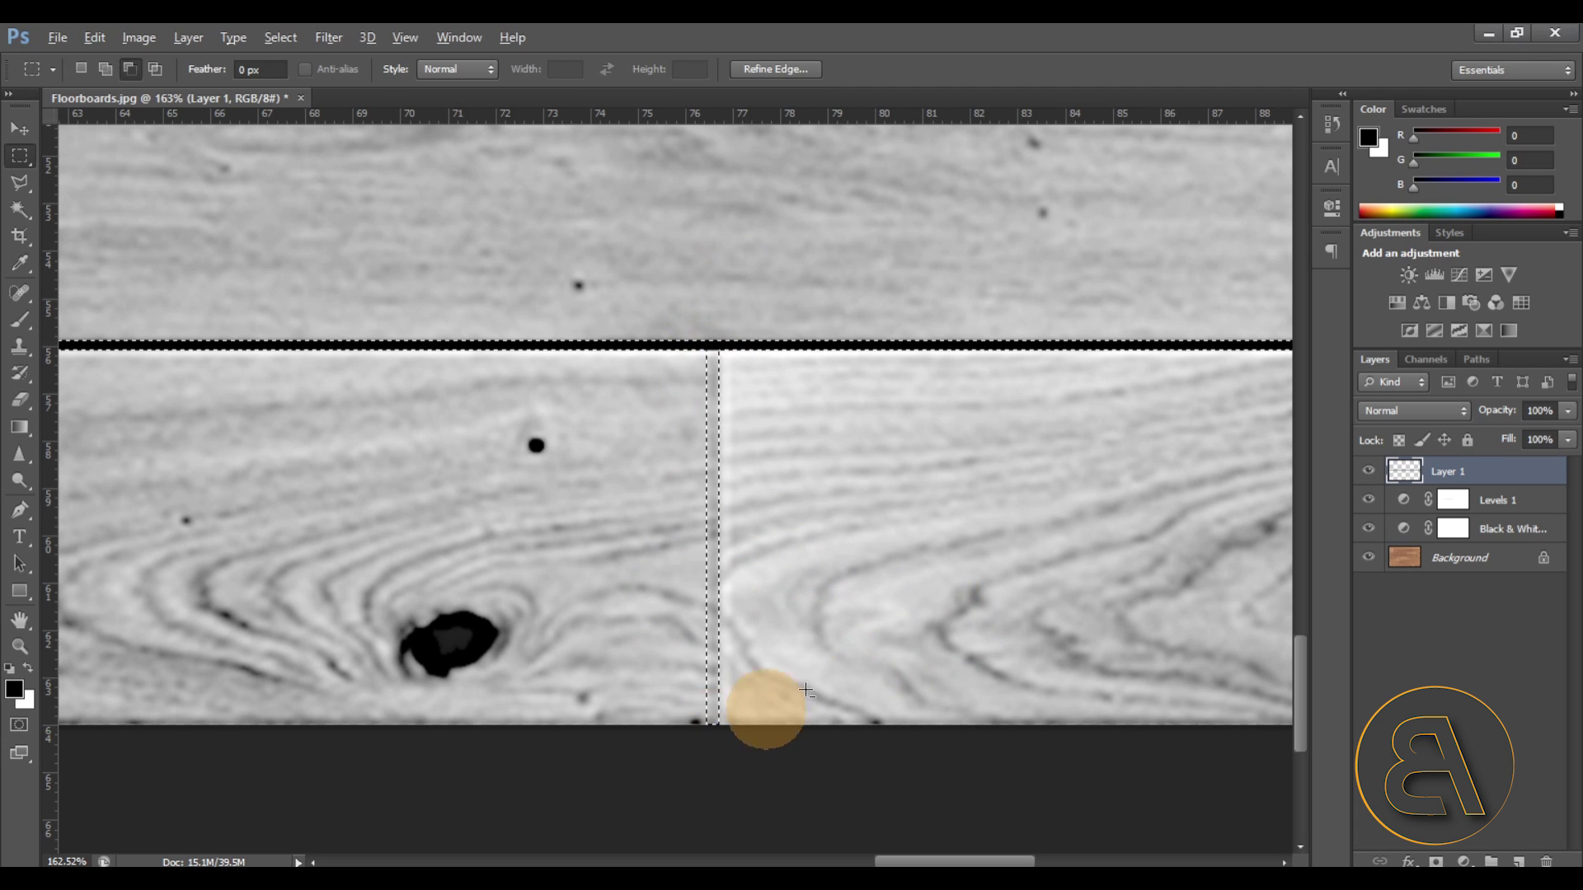
{"action": "scroll", "coordinate": [766, 706], "scroll_direction": "down", "scroll_amount": 5, "text": "alt"}
{"action": "scroll", "coordinate": [620, 510], "scroll_direction": "up", "scroll_amount": 3, "text": "alt"}
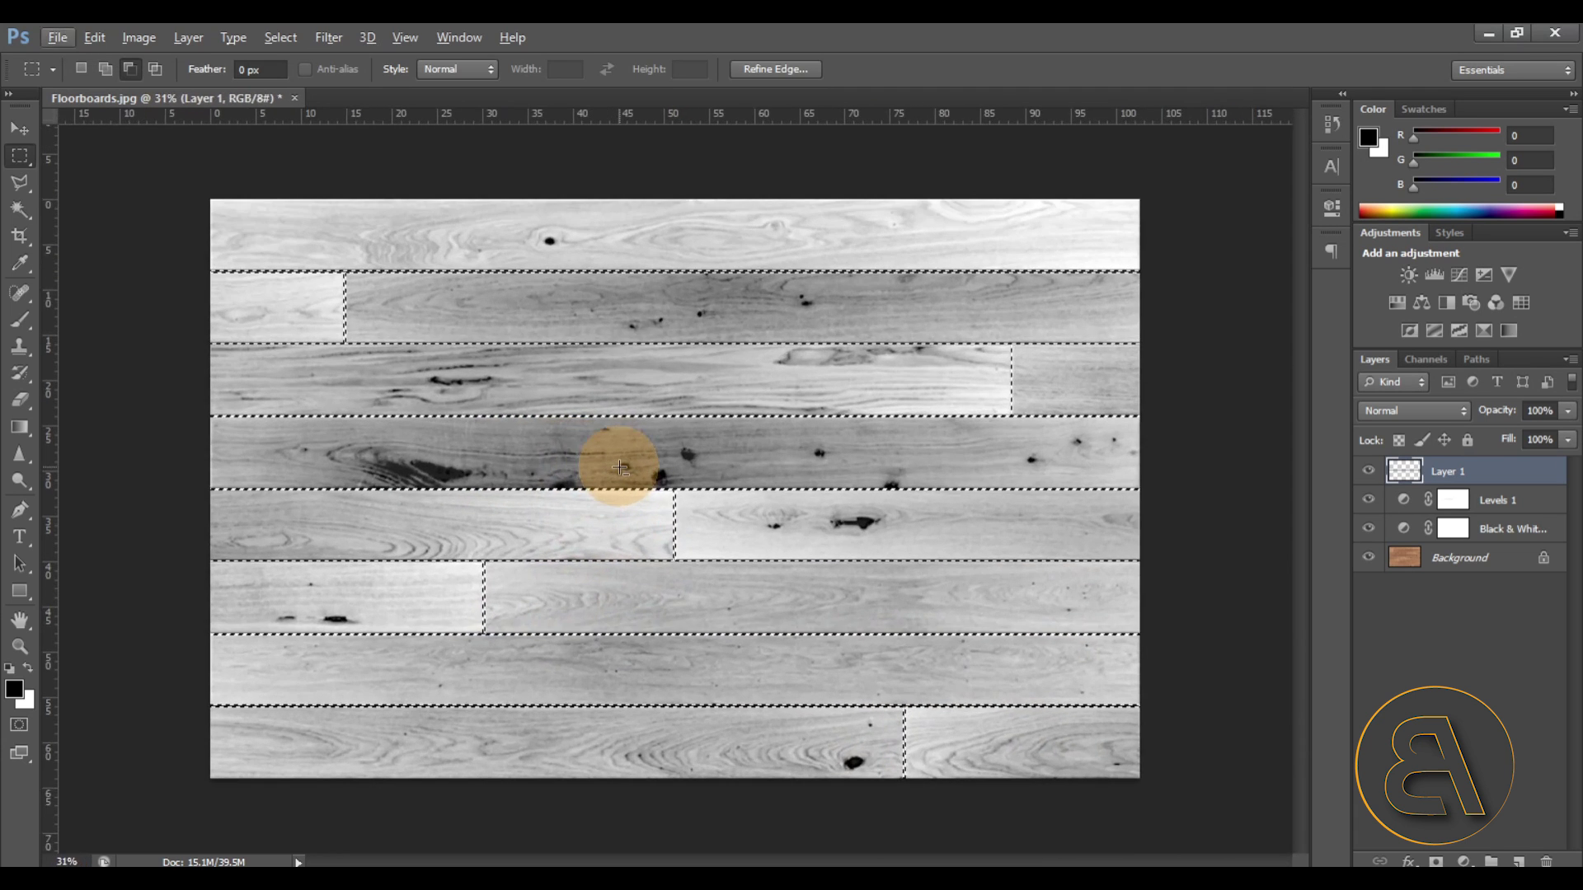
- Brush black over the selected vertical plank joints on Layer 1 and clear the selection
{"action": "left_click", "coordinate": [24, 320]}
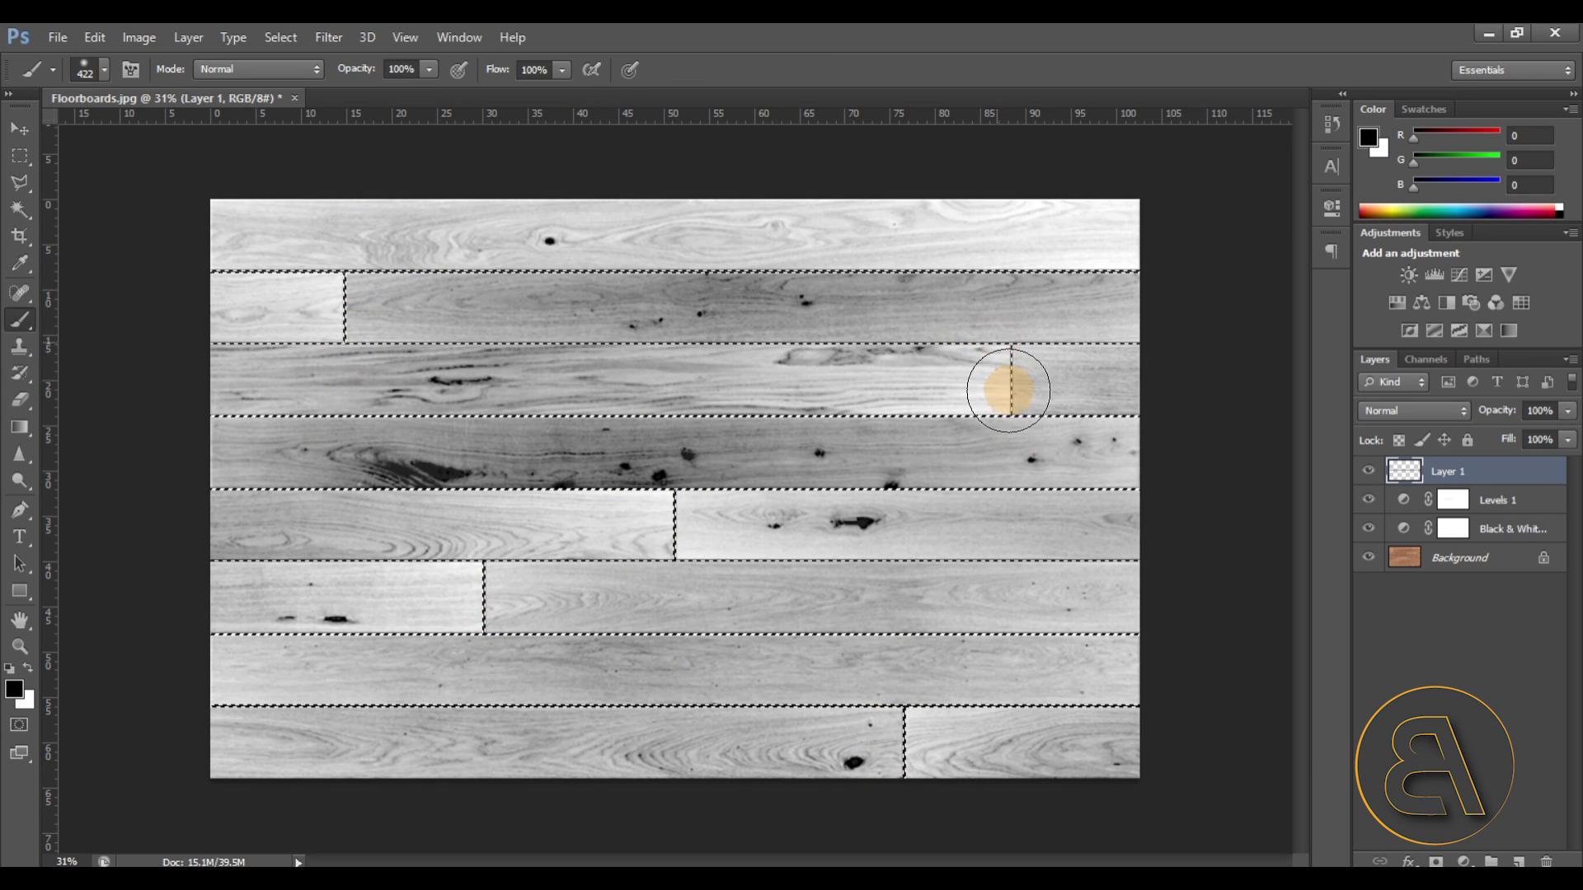
{"action": "left_click", "coordinate": [20, 156]}
{"action": "right_click", "coordinate": [595, 472]}
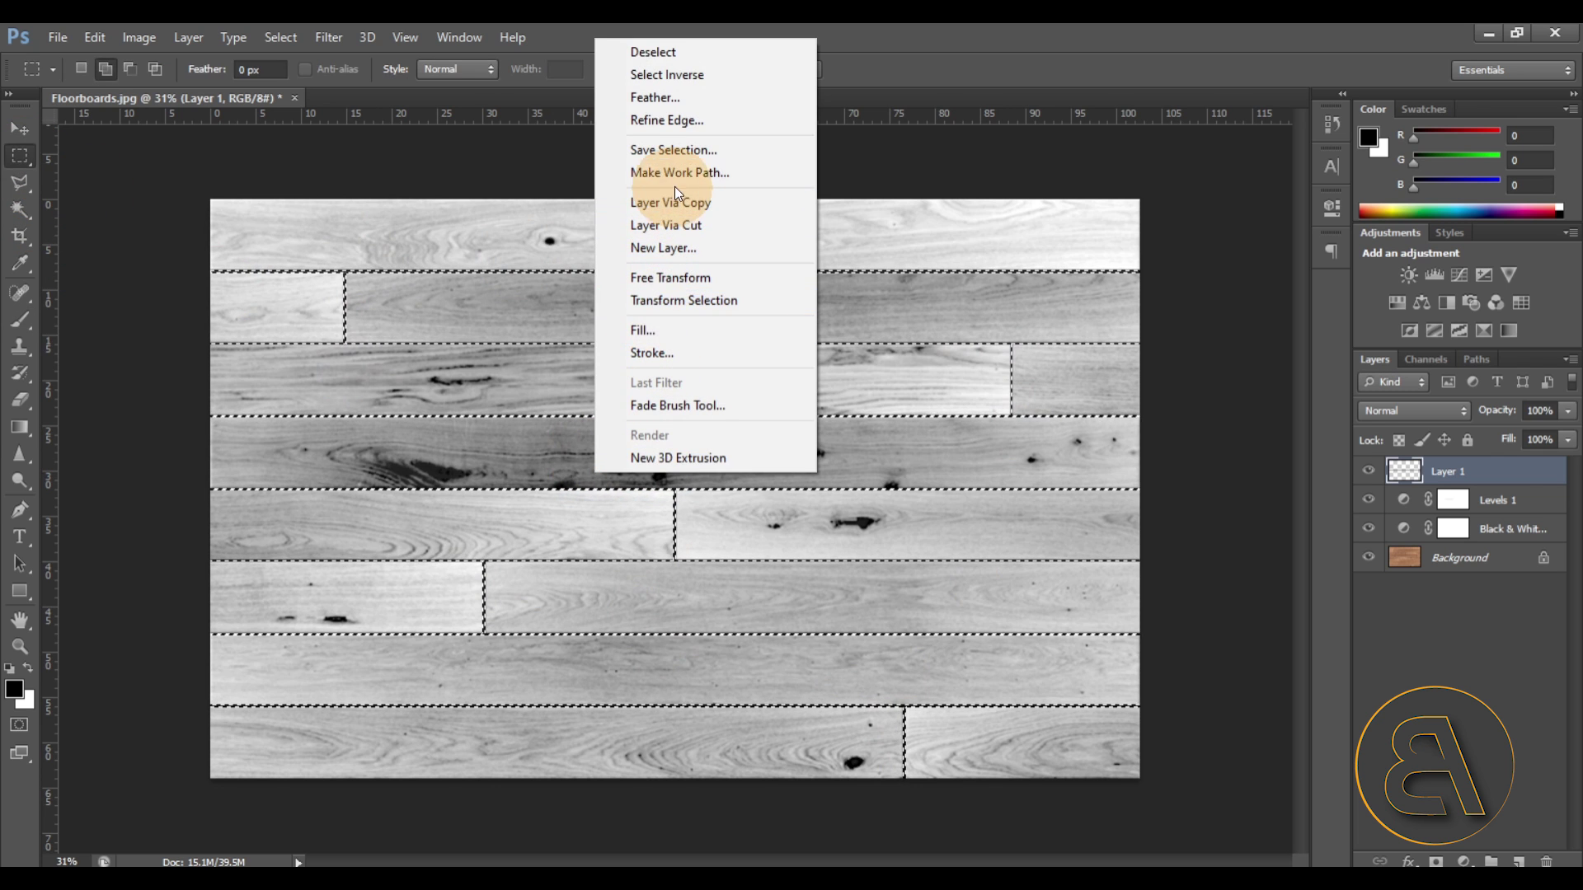
{"action": "left_click", "coordinate": [660, 54]}
{"action": "scroll", "coordinate": [583, 459], "scroll_direction": "down", "scroll_amount": 1, "text": "alt"}
{"action": "scroll", "coordinate": [522, 459], "scroll_direction": "up", "scroll_amount": 2, "text": "alt"}
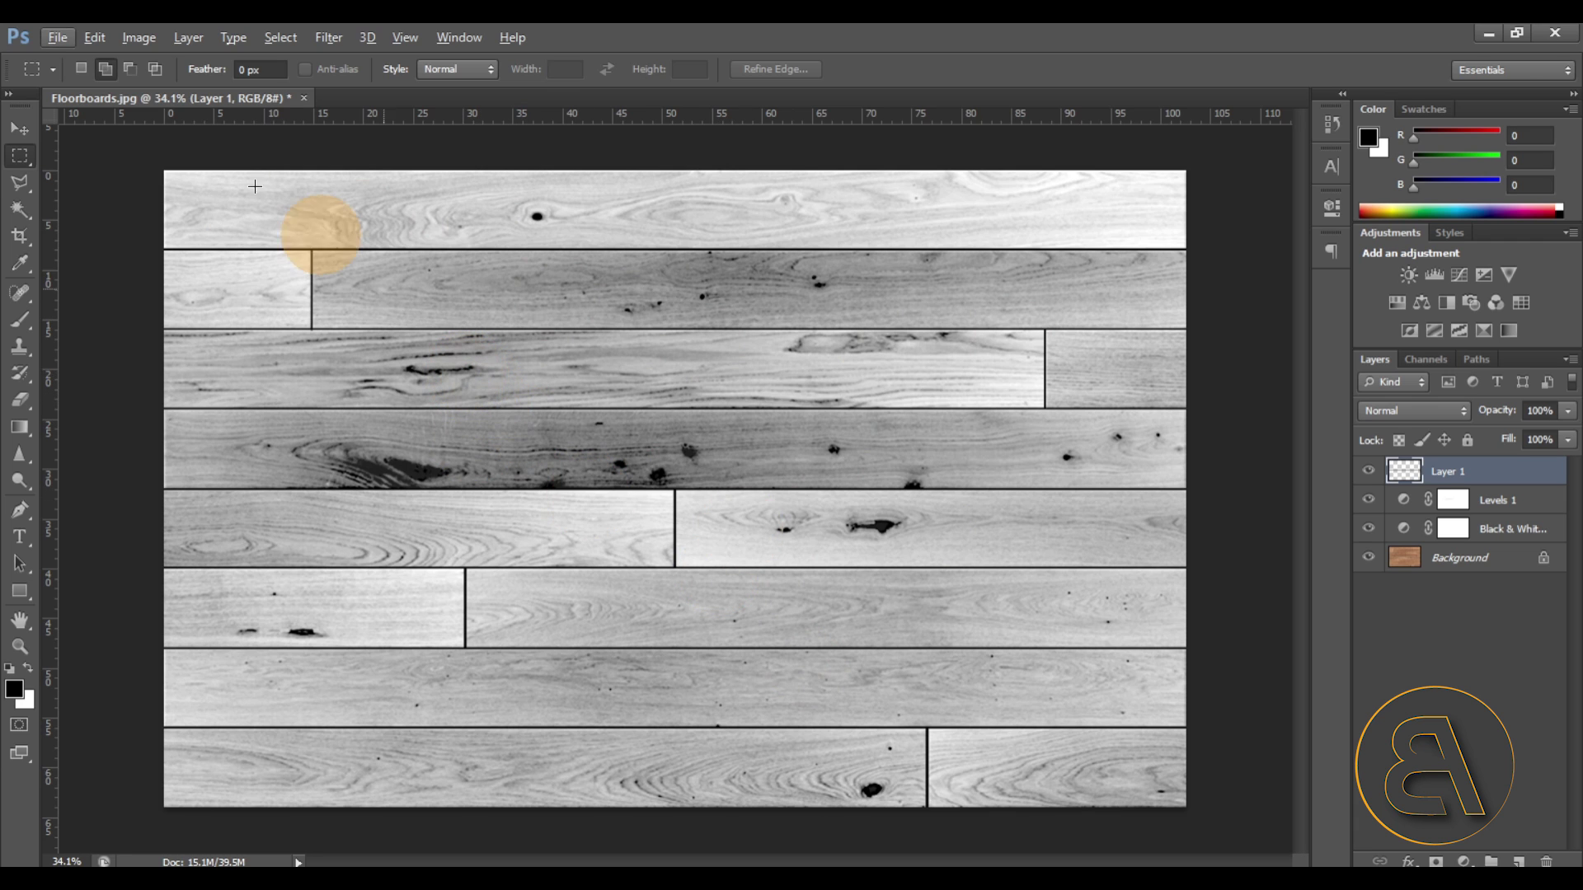
- Save the edited map as a JPEG copy on the Desktop, adding a suffix to the name Floorboards to keep the original file
{"action": "left_click", "coordinate": [57, 38]}
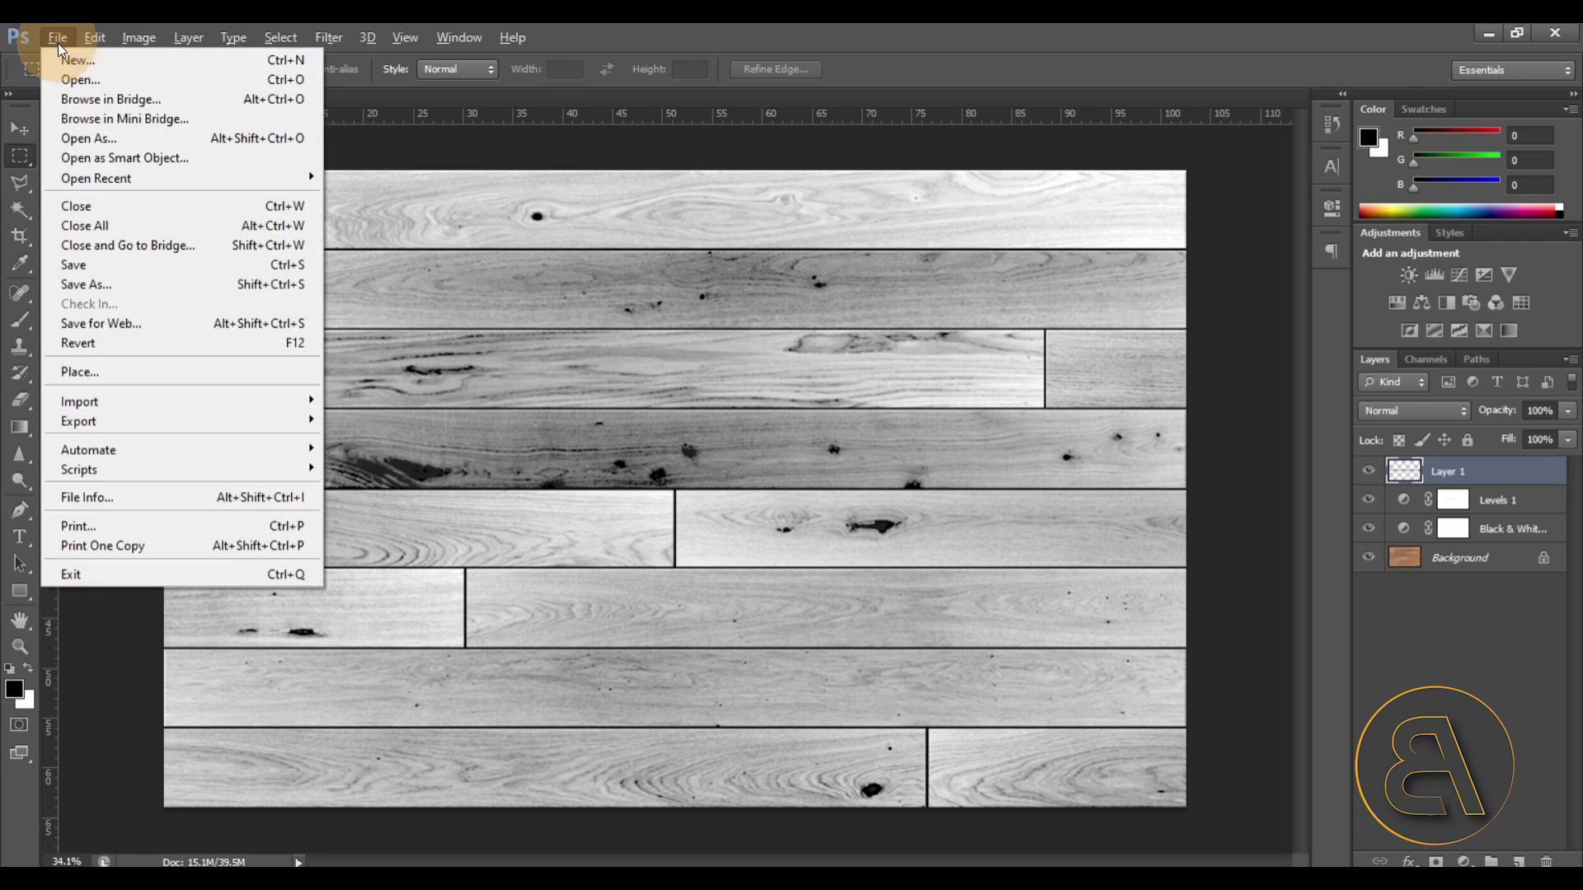
{"action": "left_click", "coordinate": [85, 285]}
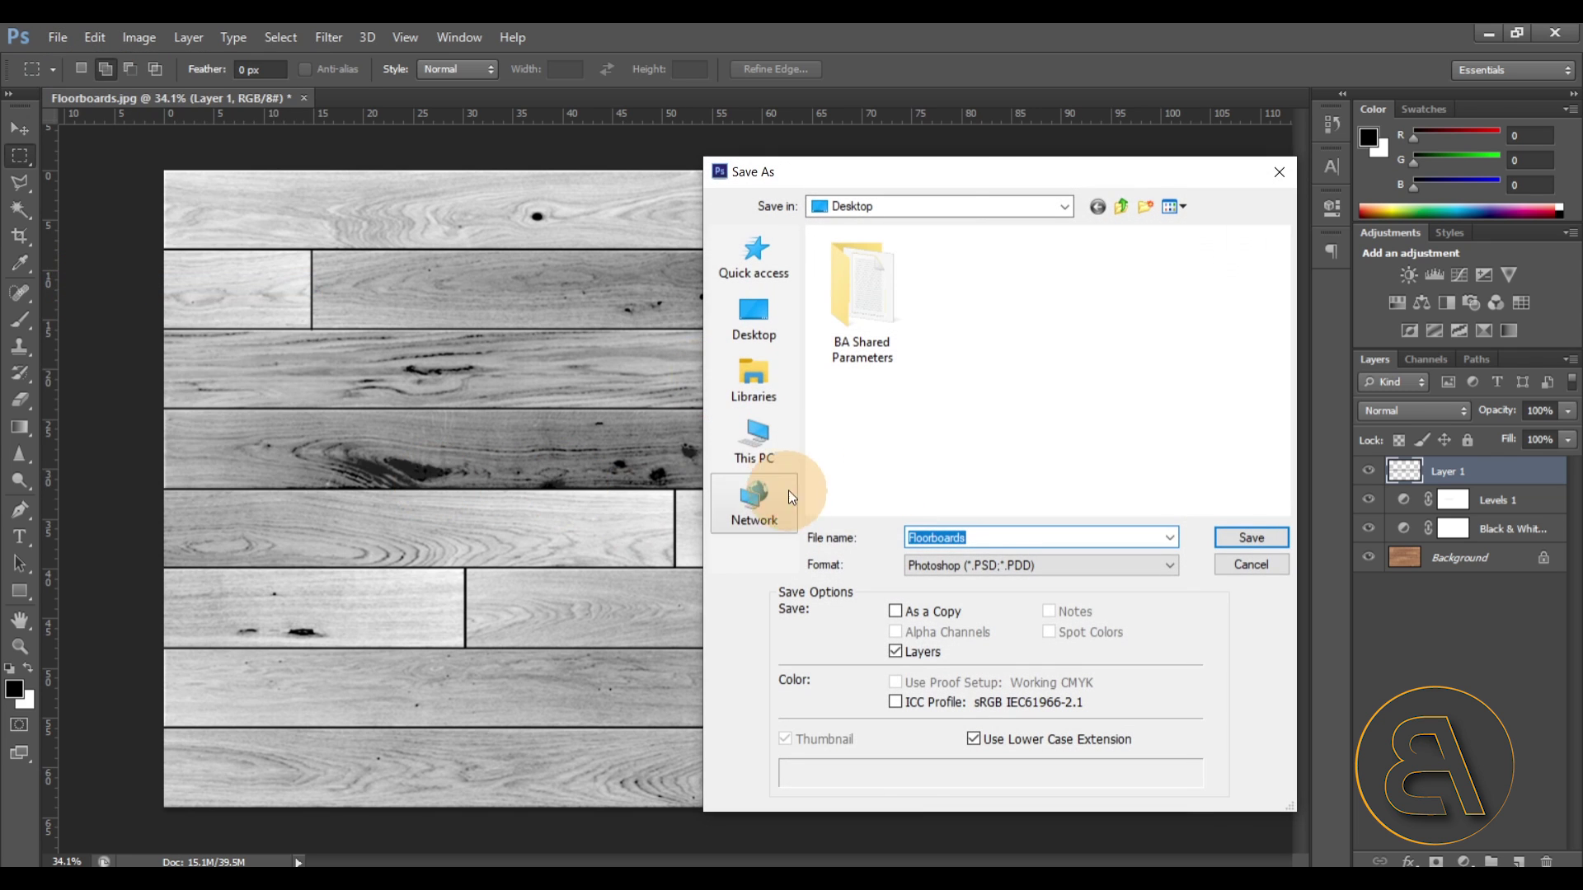
{"action": "left_click", "coordinate": [751, 346]}
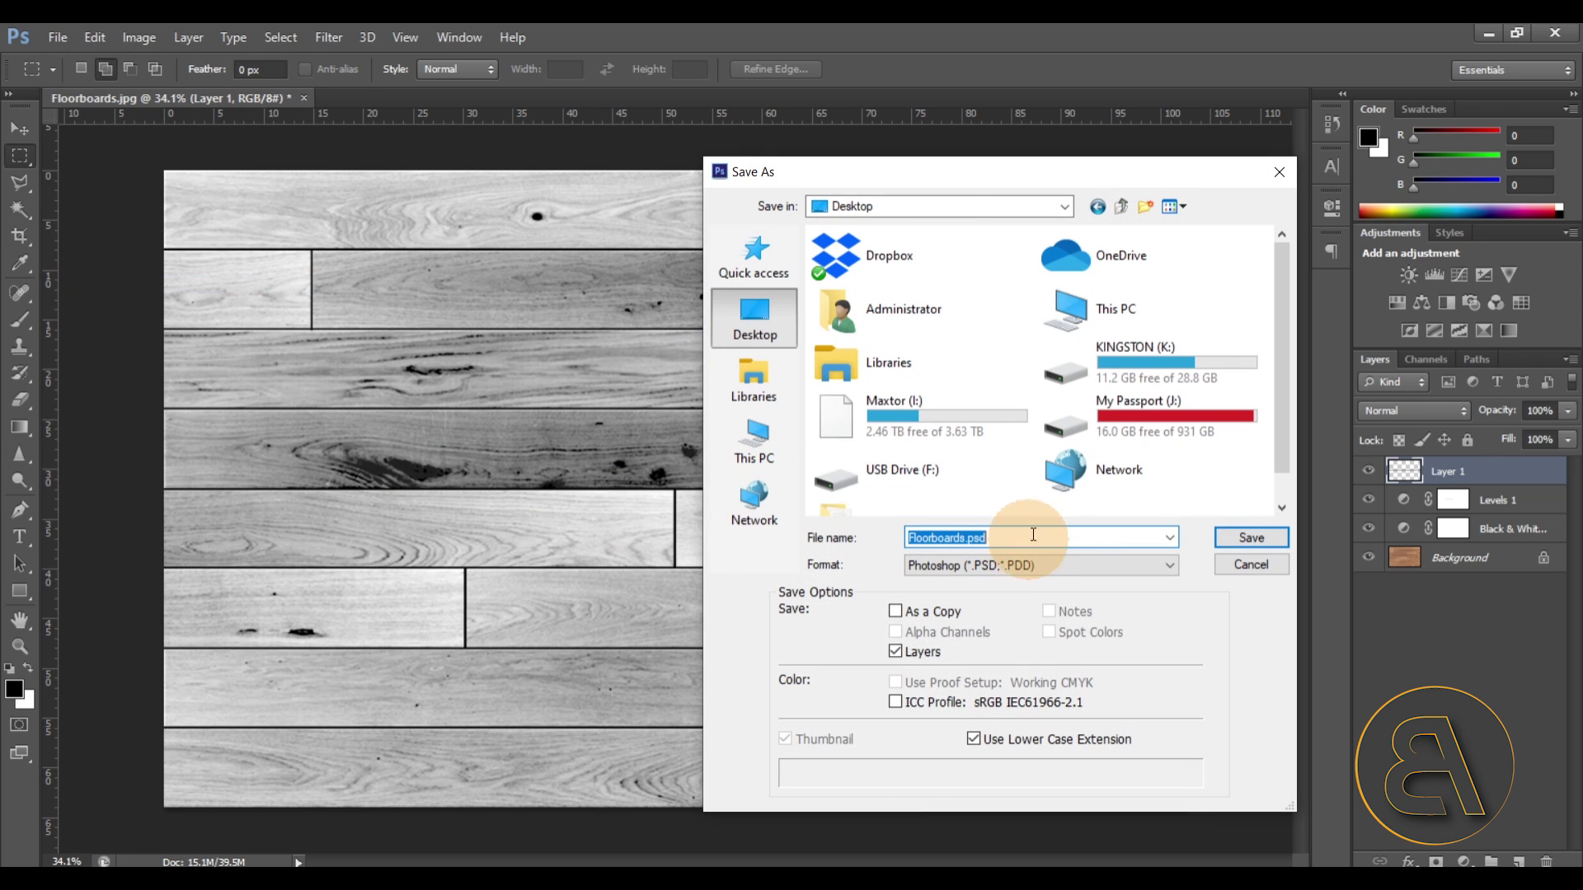
{"action": "scroll", "coordinate": [1061, 453], "scroll_direction": "down", "scroll_amount": 1}
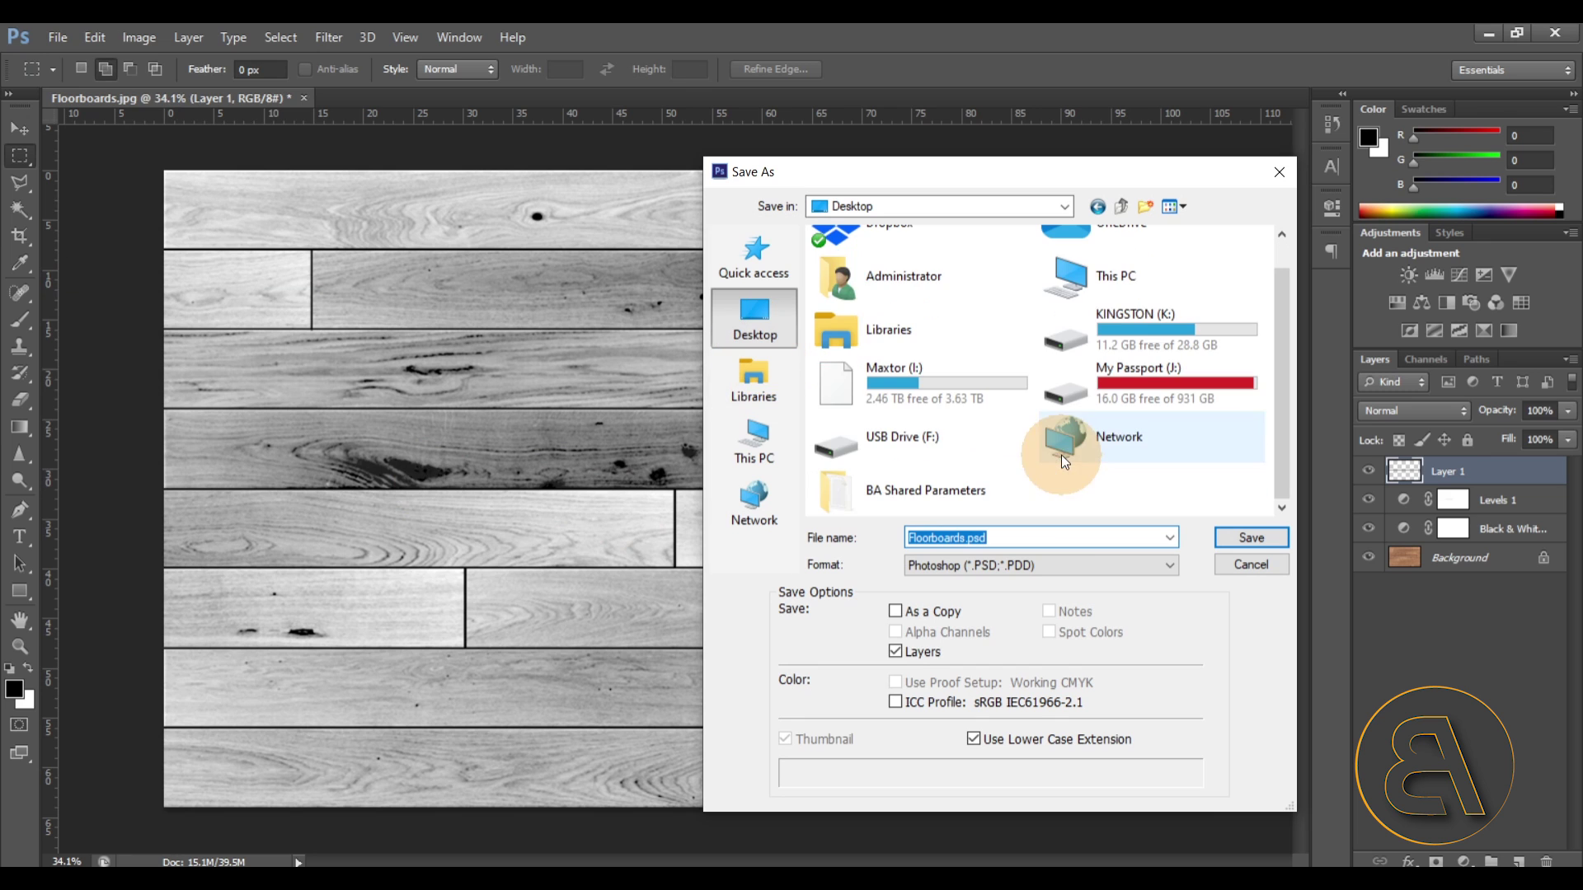
{"action": "left_click", "coordinate": [1051, 564]}
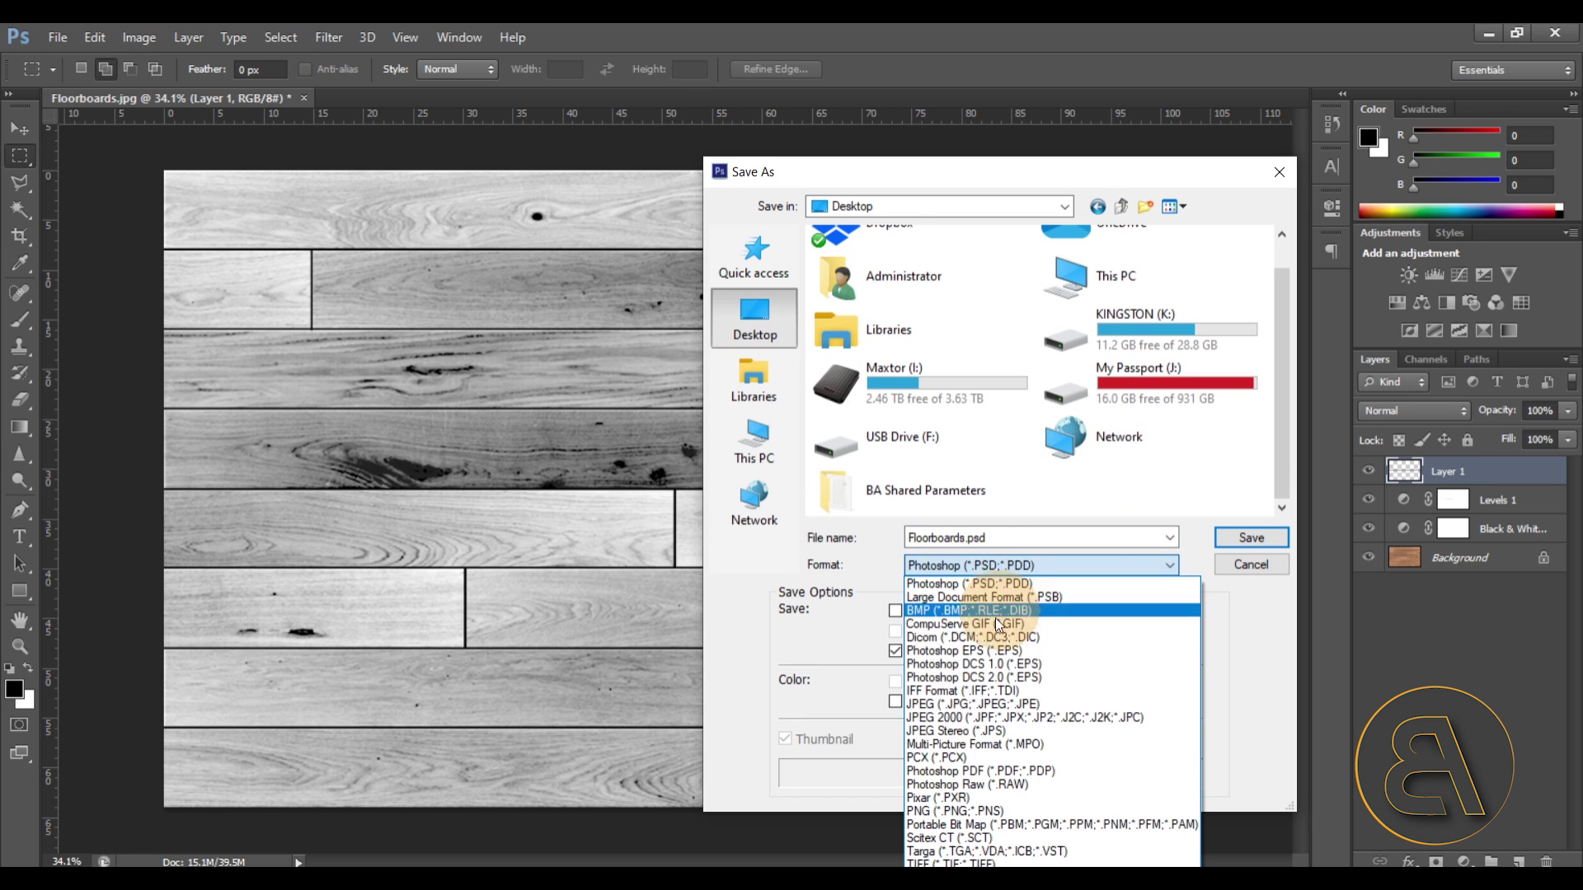
{"action": "left_click", "coordinate": [970, 703]}
{"action": "left_click", "coordinate": [1135, 508]}
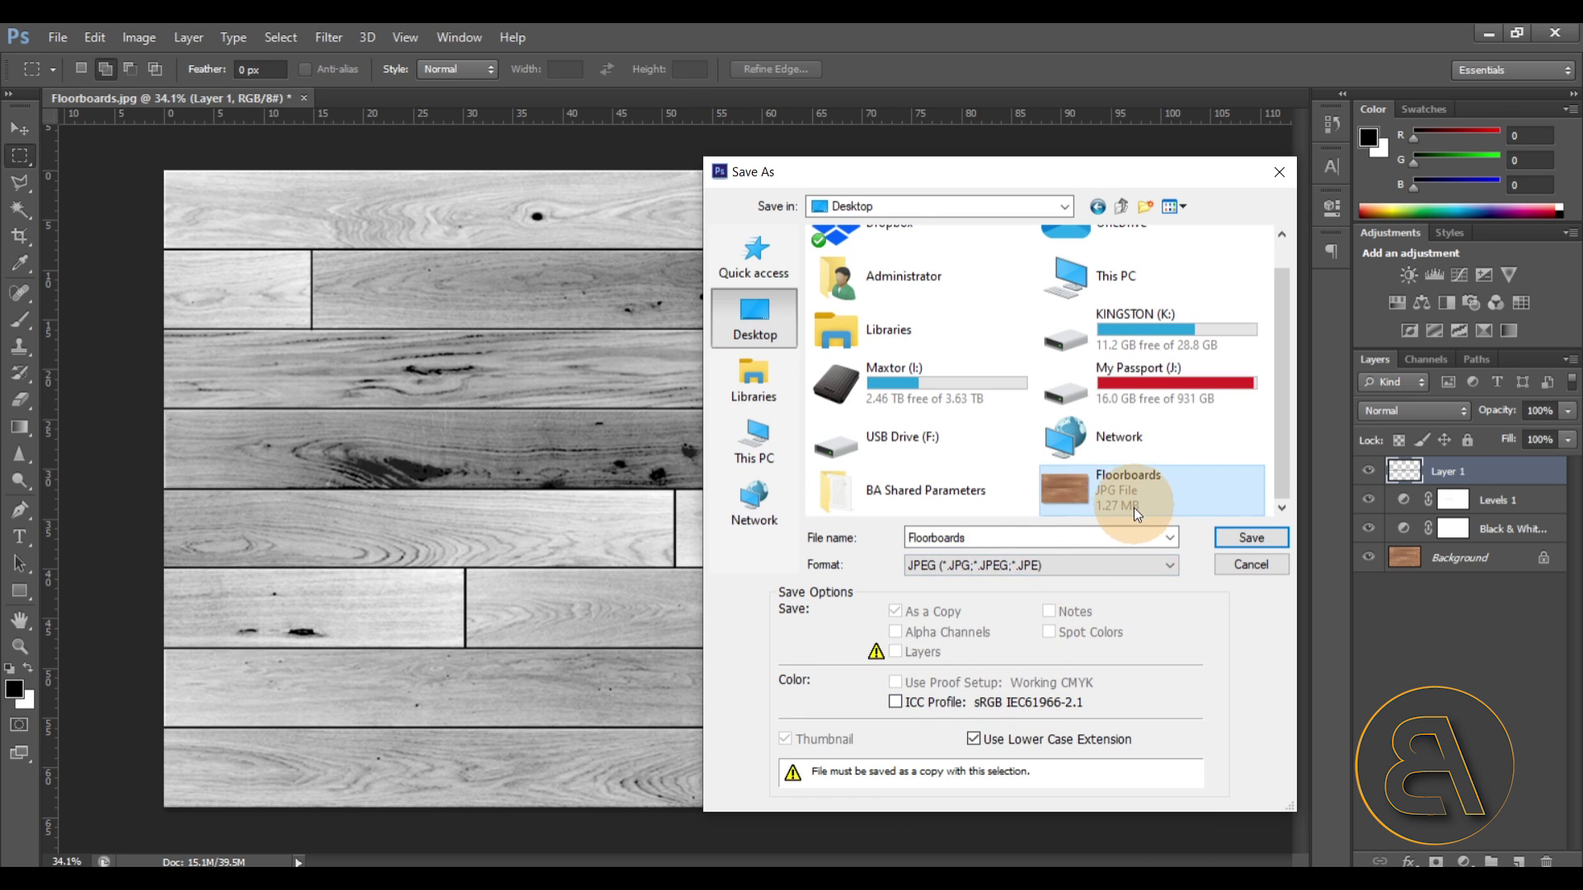
{"action": "double_click", "coordinate": [1051, 537]}
{"action": "left_click", "coordinate": [1030, 538]}
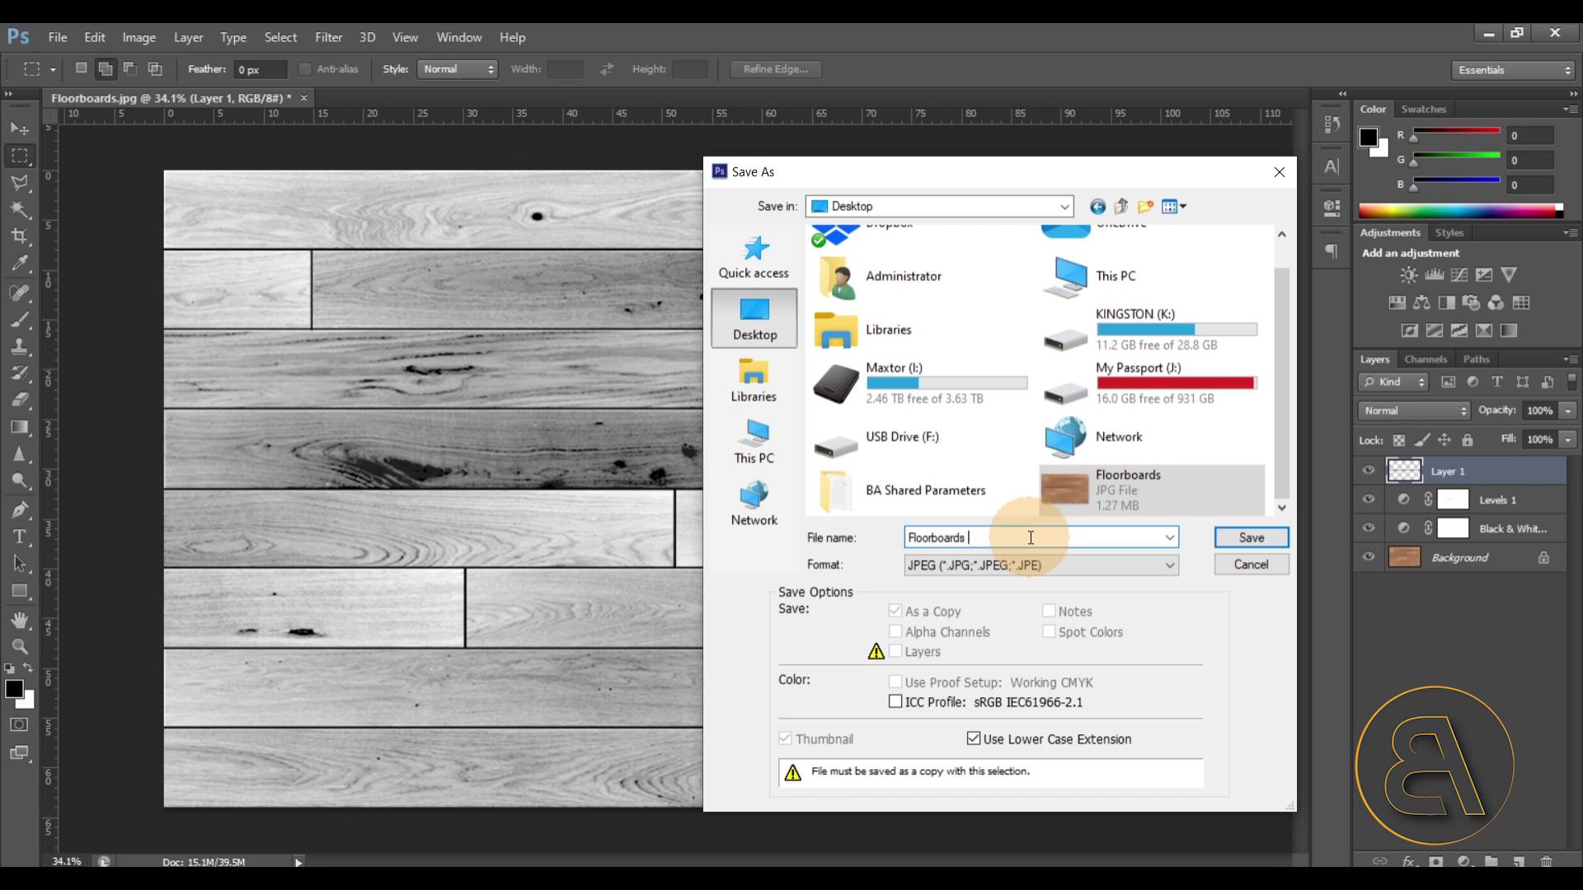
{"action": "type", "text": "mp"}
{"action": "key", "text": "Return"}
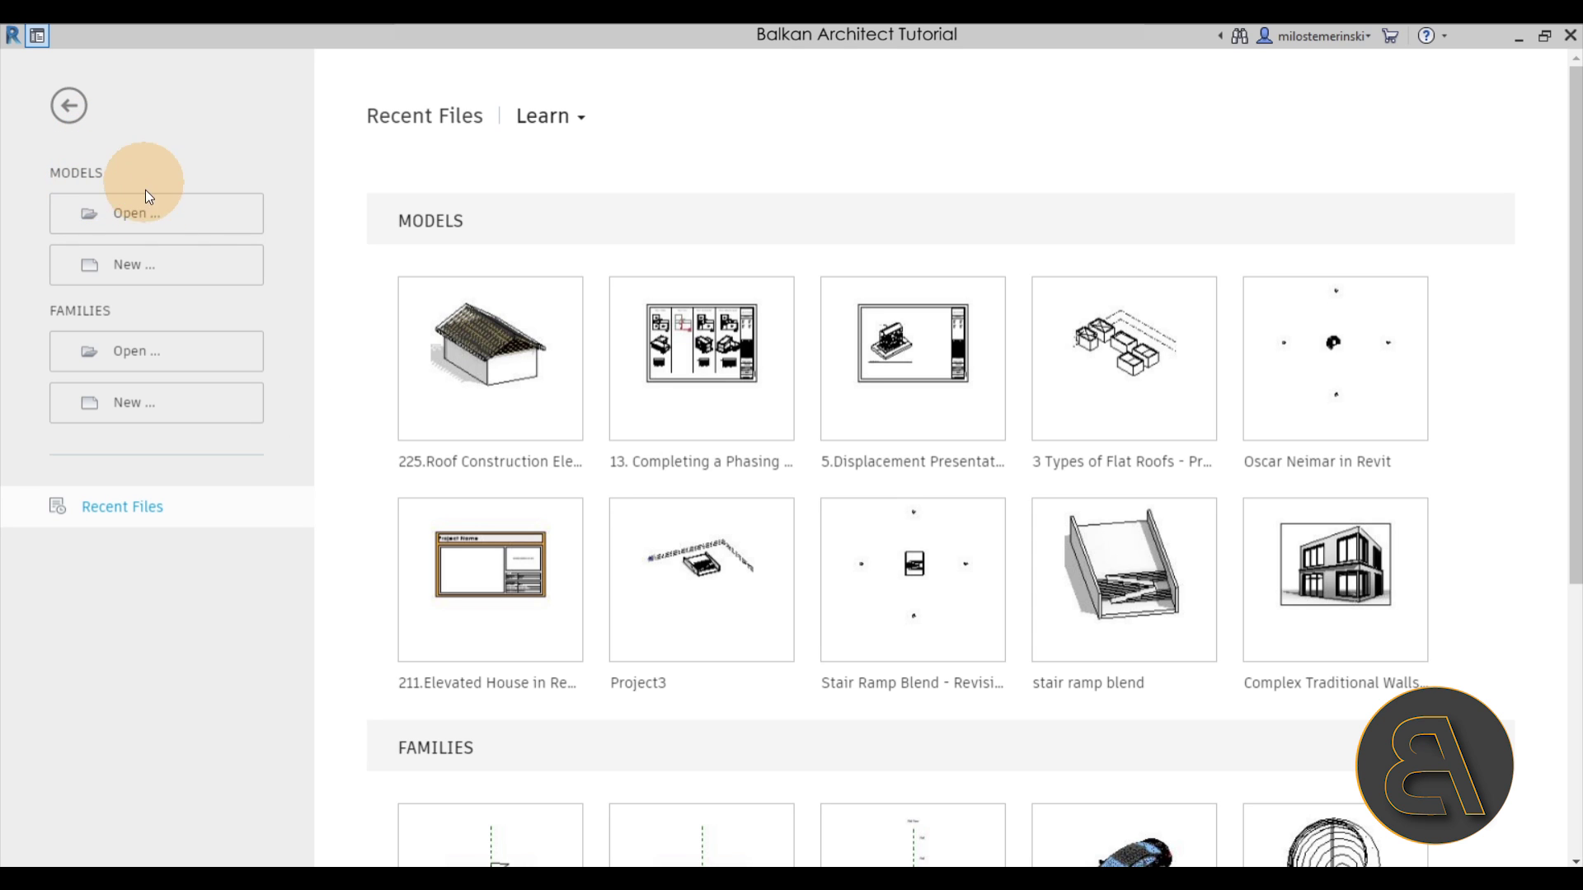
- Switch to Revit and create a new project from the Custom Balkan Architect Template - Metric
{"action": "left_click", "coordinate": [179, 269]}
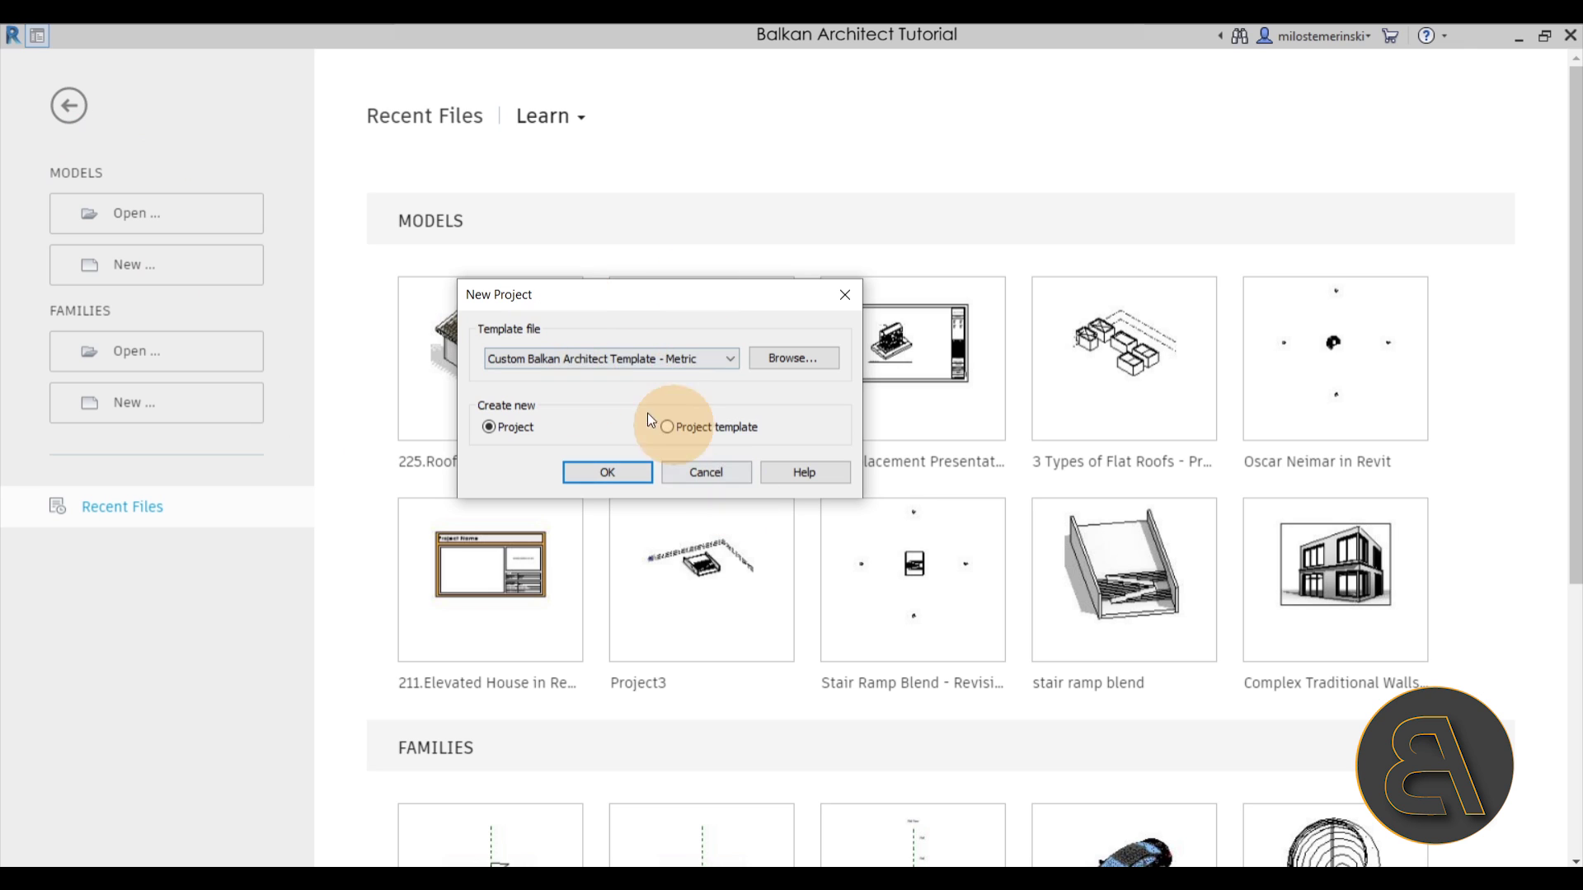
{"action": "left_click", "coordinate": [574, 364]}
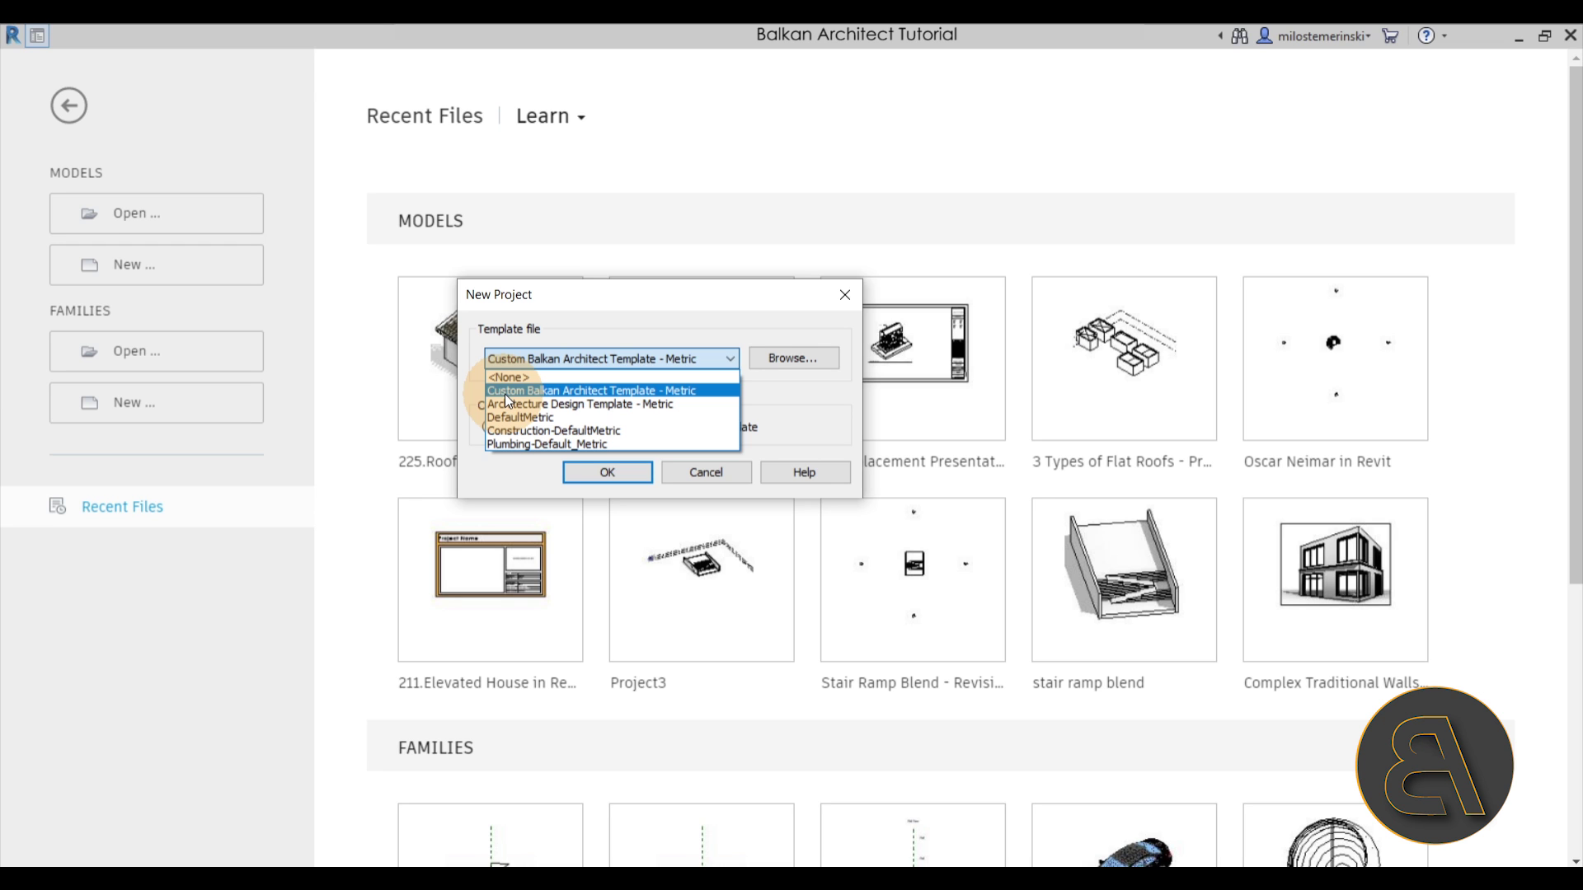
{"action": "left_click", "coordinate": [505, 392]}
{"action": "left_click", "coordinate": [590, 479]}
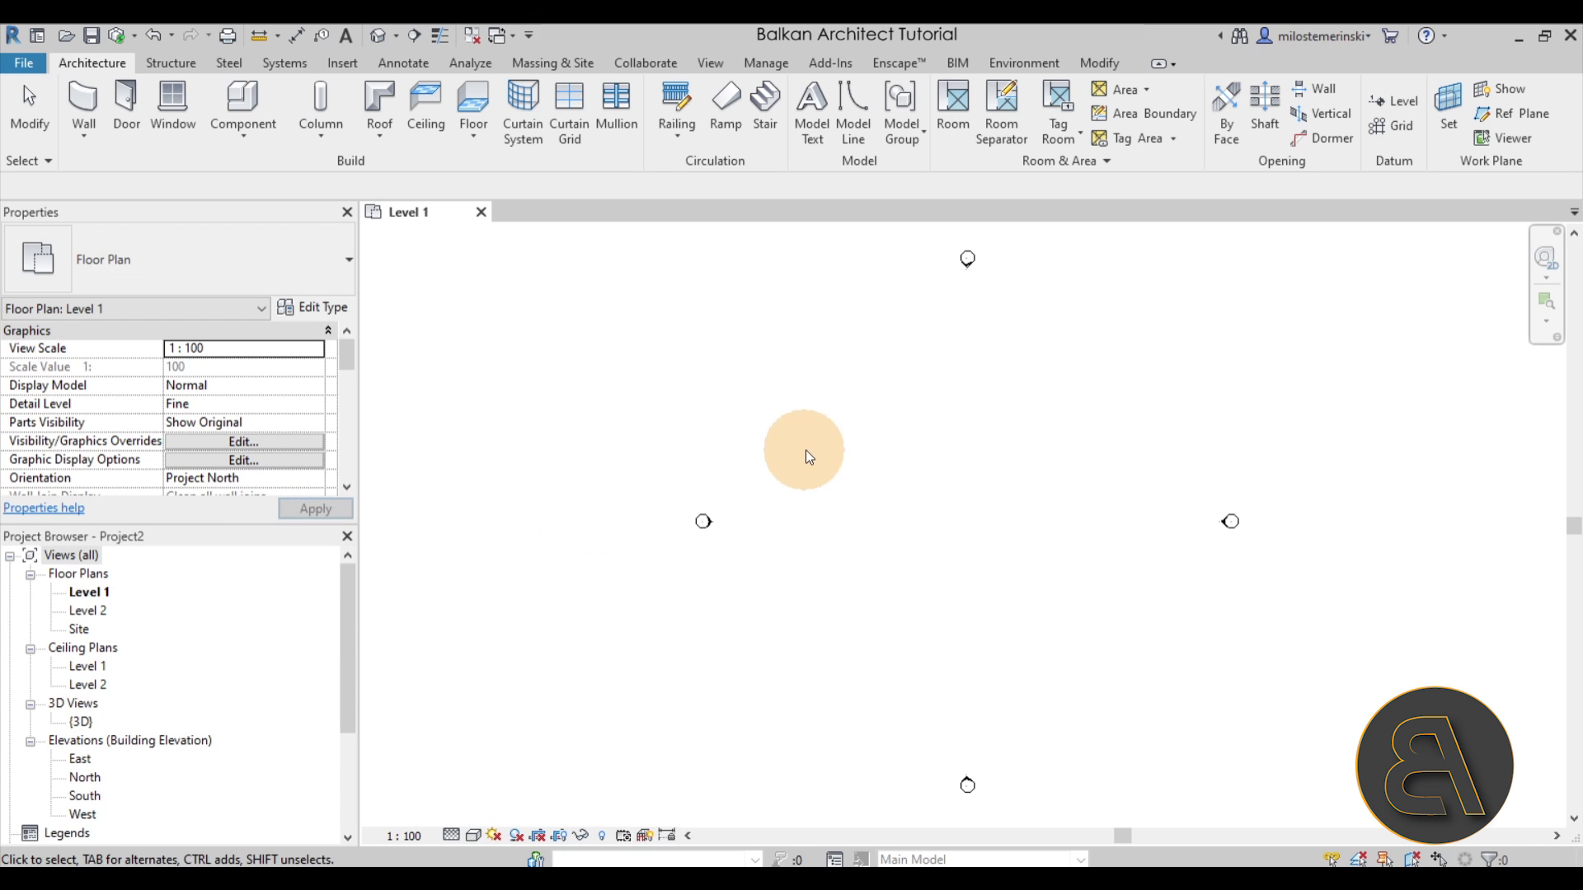
- Create a Generic 150mm floor on Level 1 with a rectangular boundary about 5 m deep and slightly wider, between the elevation markers
{"action": "middle_click_drag", "start_coordinate": [947, 506], "coordinate": [717, 462]}
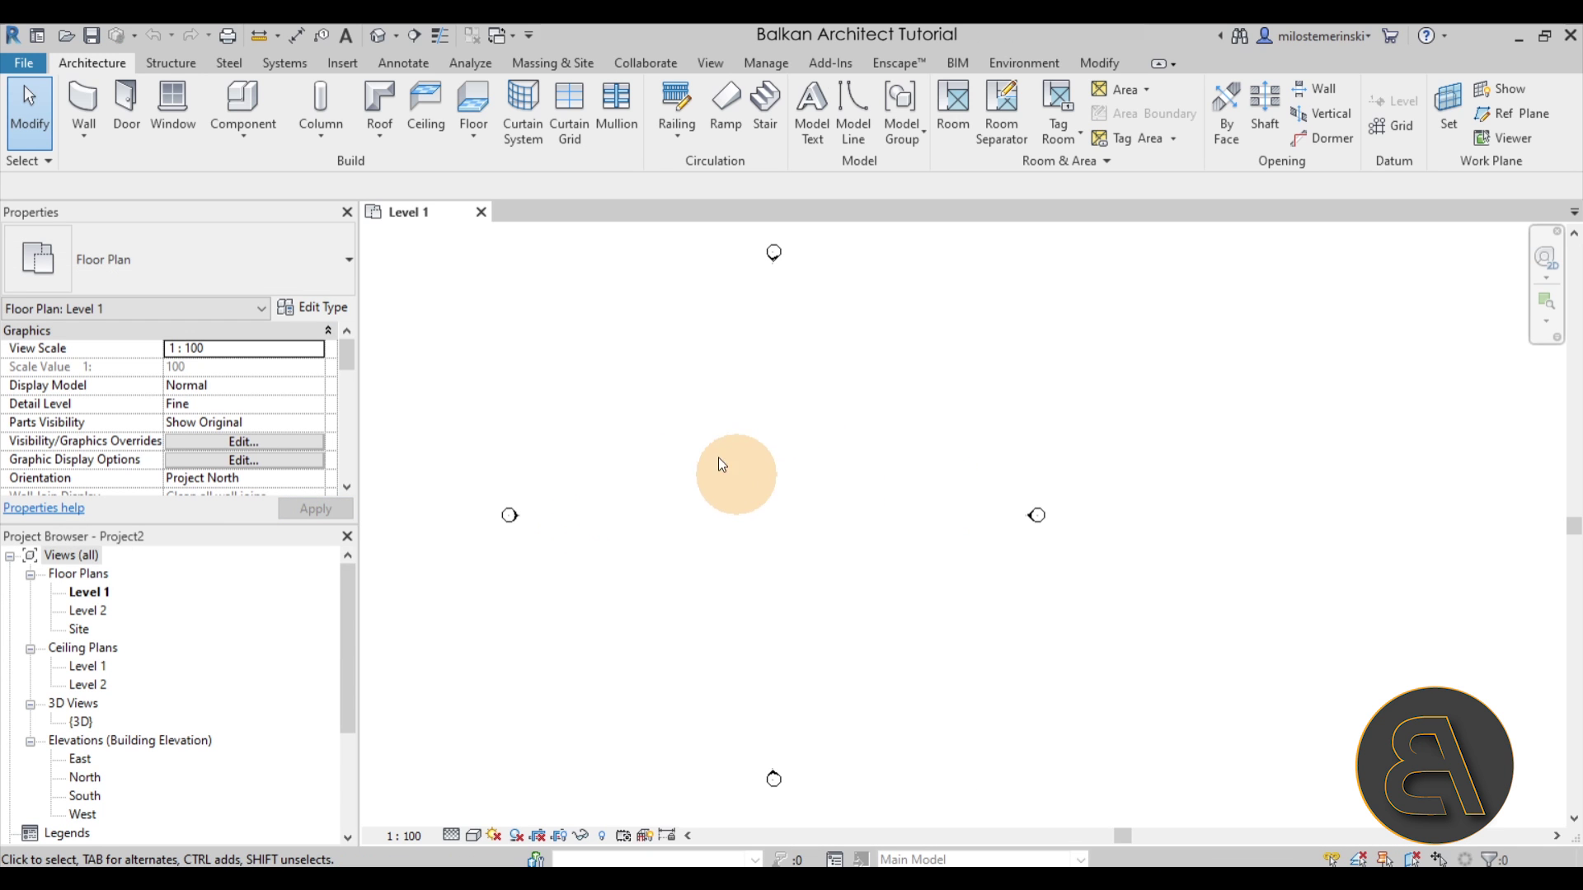
{"action": "key", "text": "f"}
{"action": "key", "text": "l"}
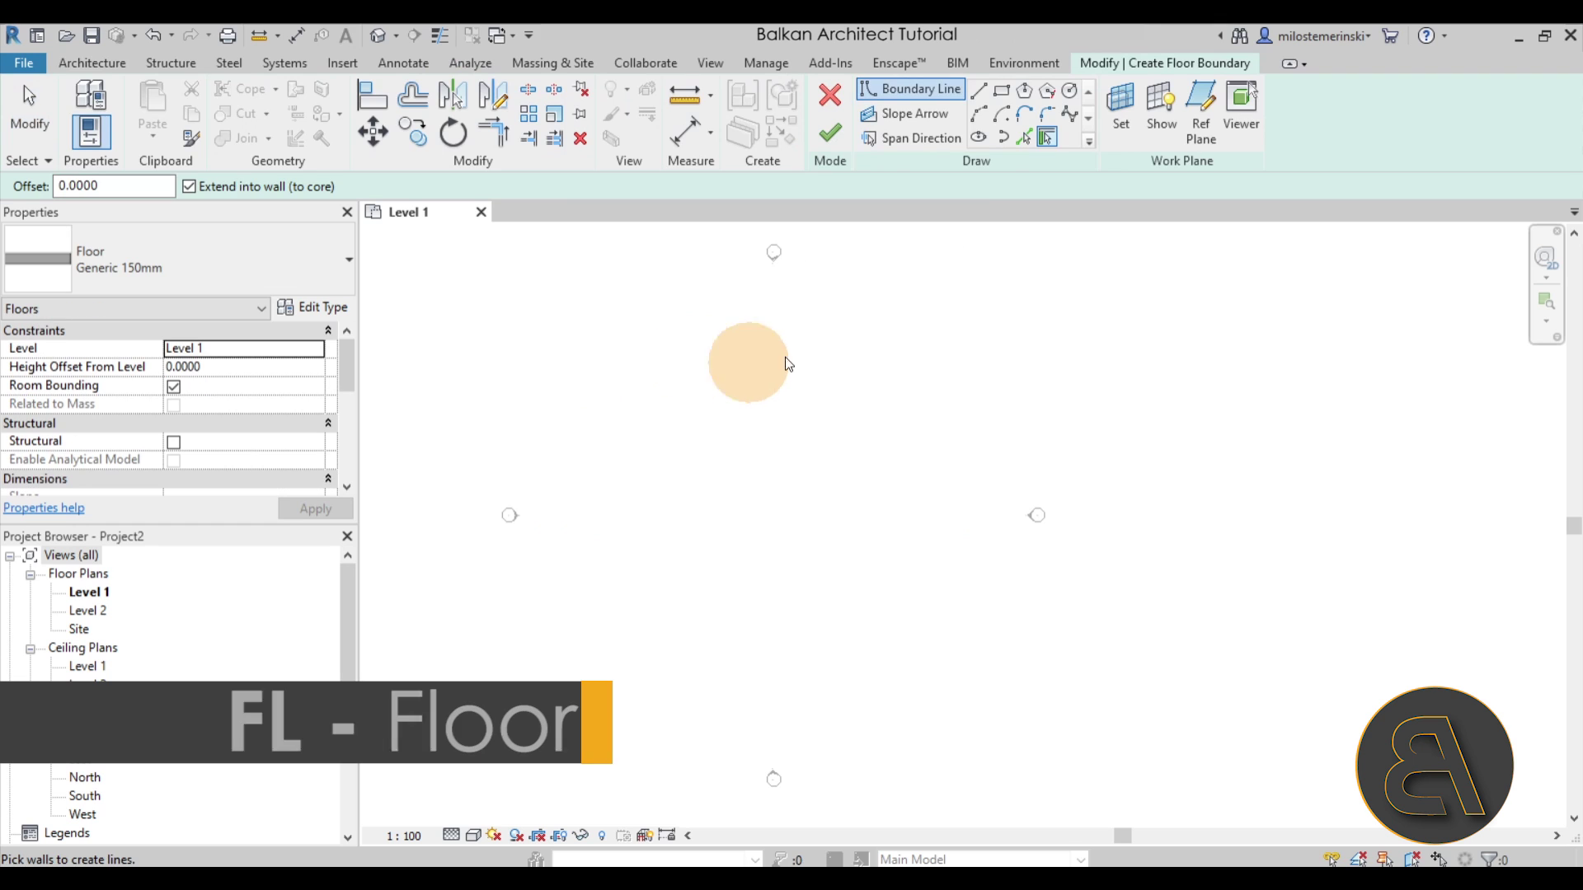
{"action": "left_click", "coordinate": [1003, 98]}
{"action": "left_click", "coordinate": [754, 507]}
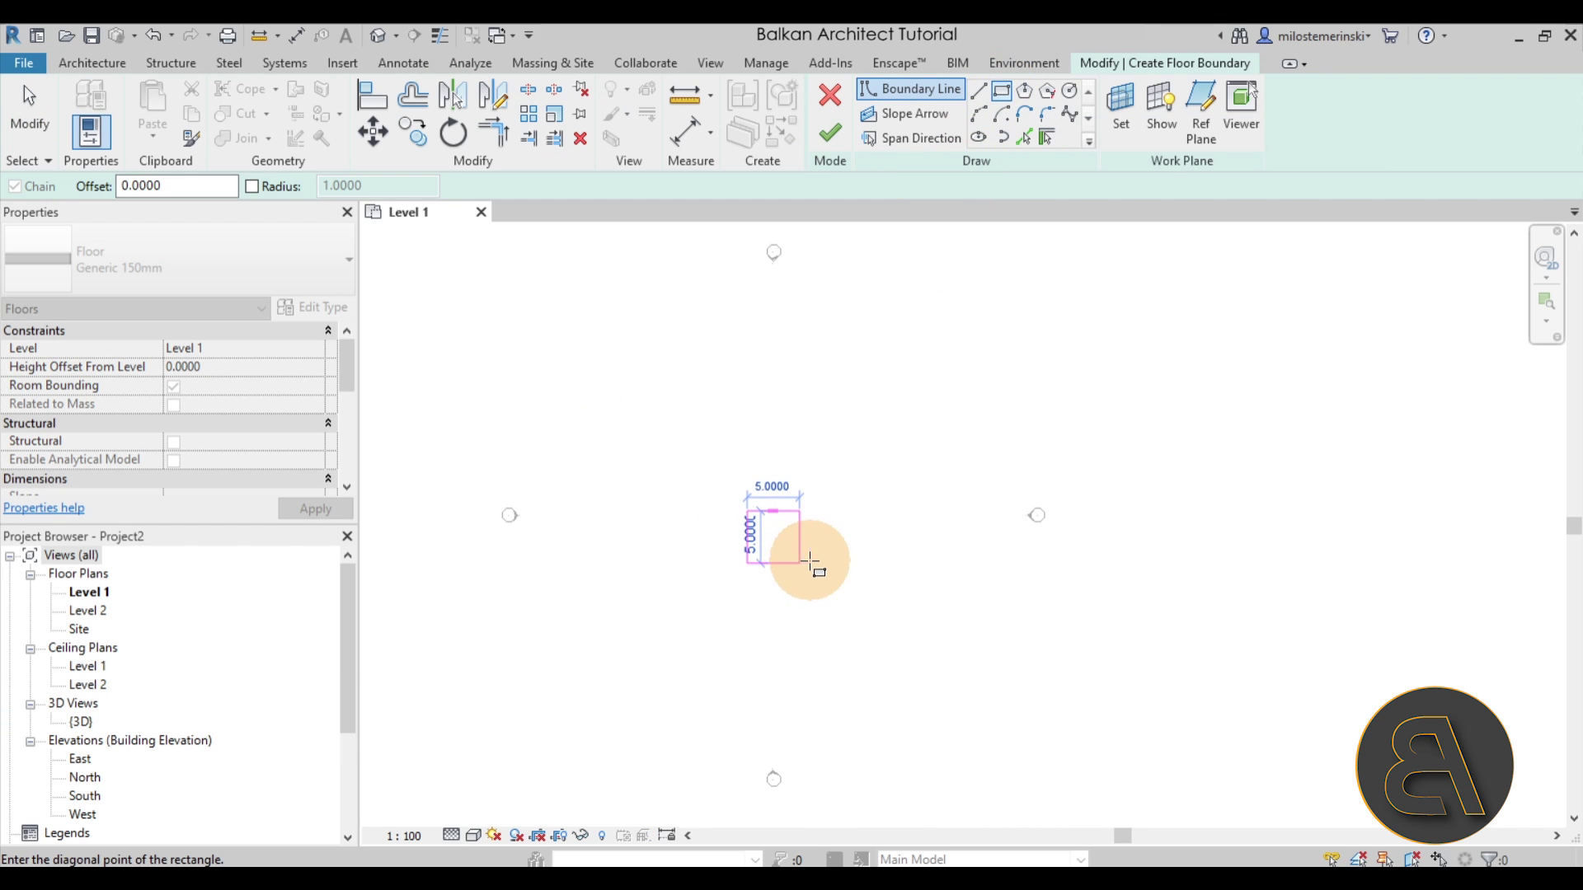
{"action": "left_click", "coordinate": [811, 563]}
{"action": "left_click", "coordinate": [831, 133]}
{"action": "scroll", "coordinate": [752, 517], "scroll_direction": "up", "scroll_amount": 4}
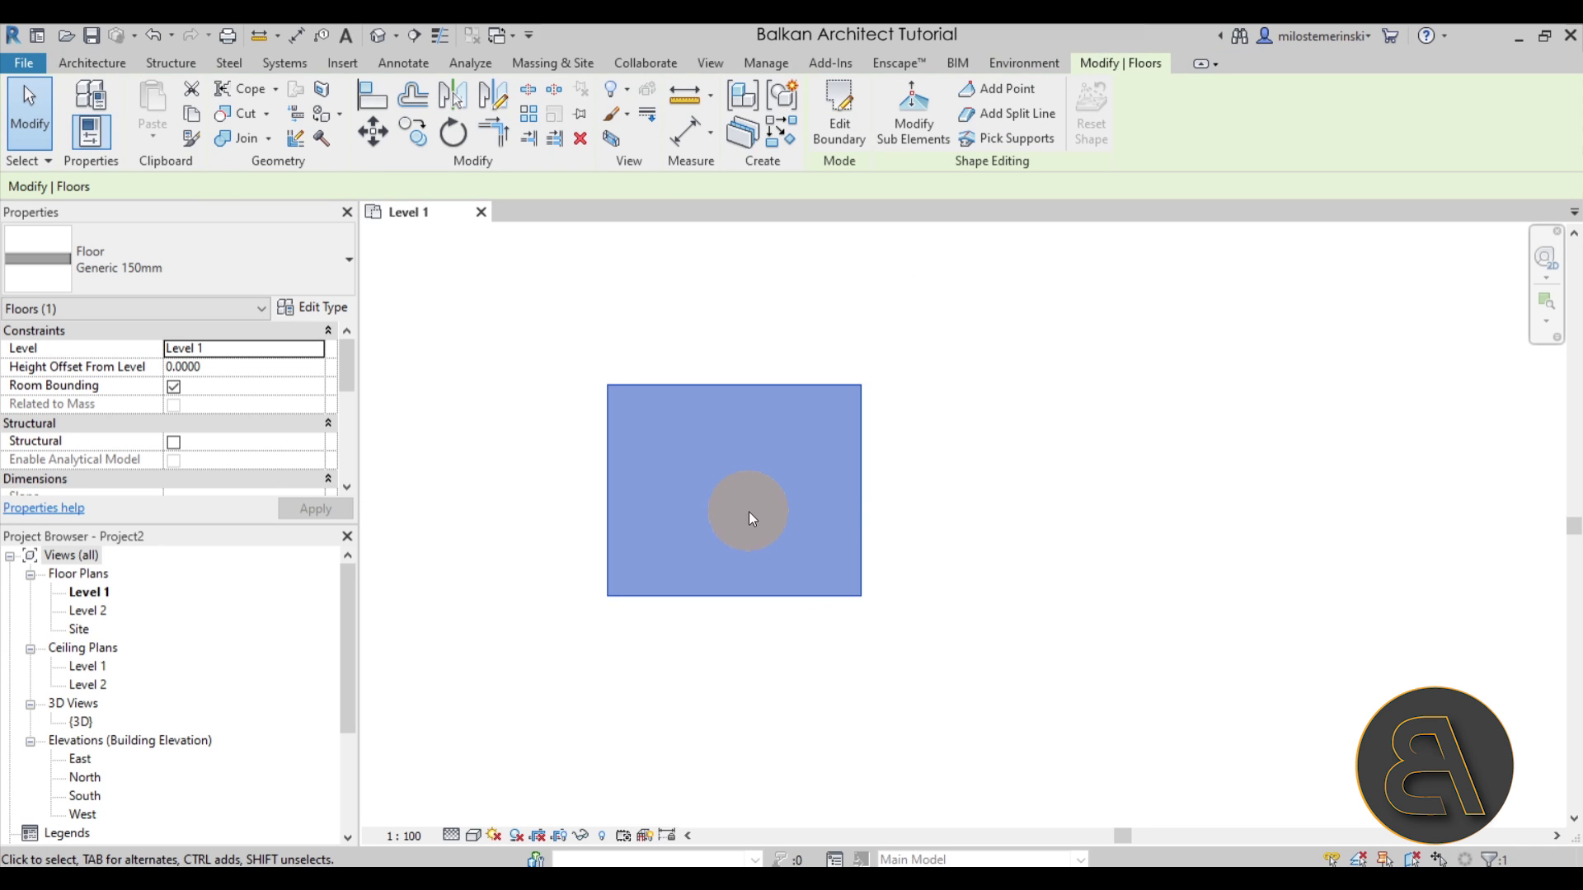
- Duplicate the selected floor's type and name the new type 150mm Wood floor
{"action": "left_click", "coordinate": [321, 312]}
{"action": "left_click", "coordinate": [1405, 234]}
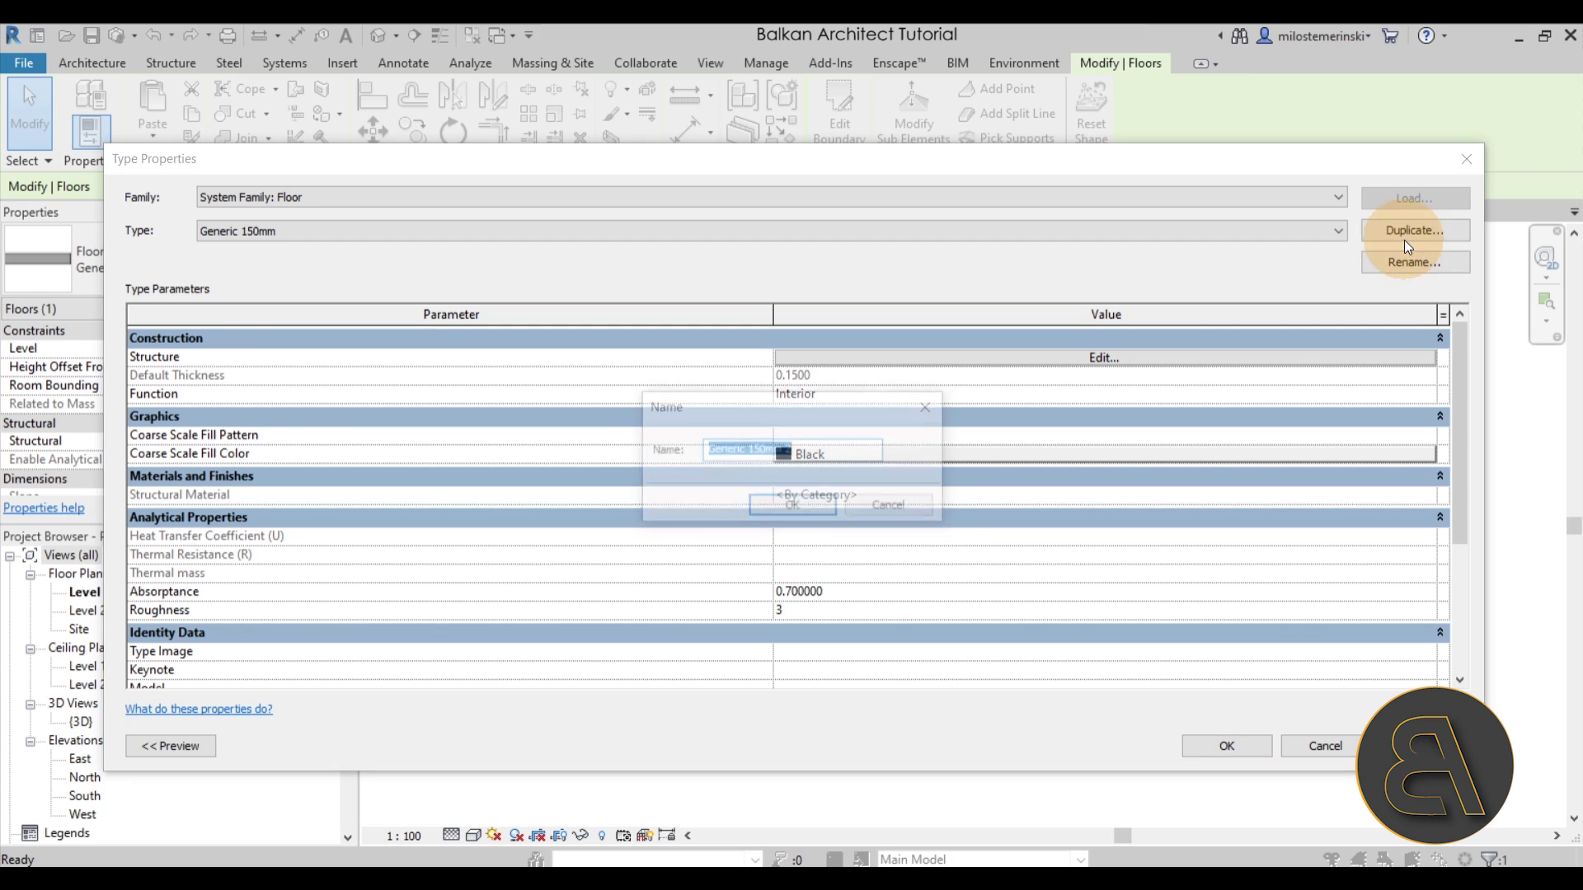
{"action": "left_click", "coordinate": [814, 451]}
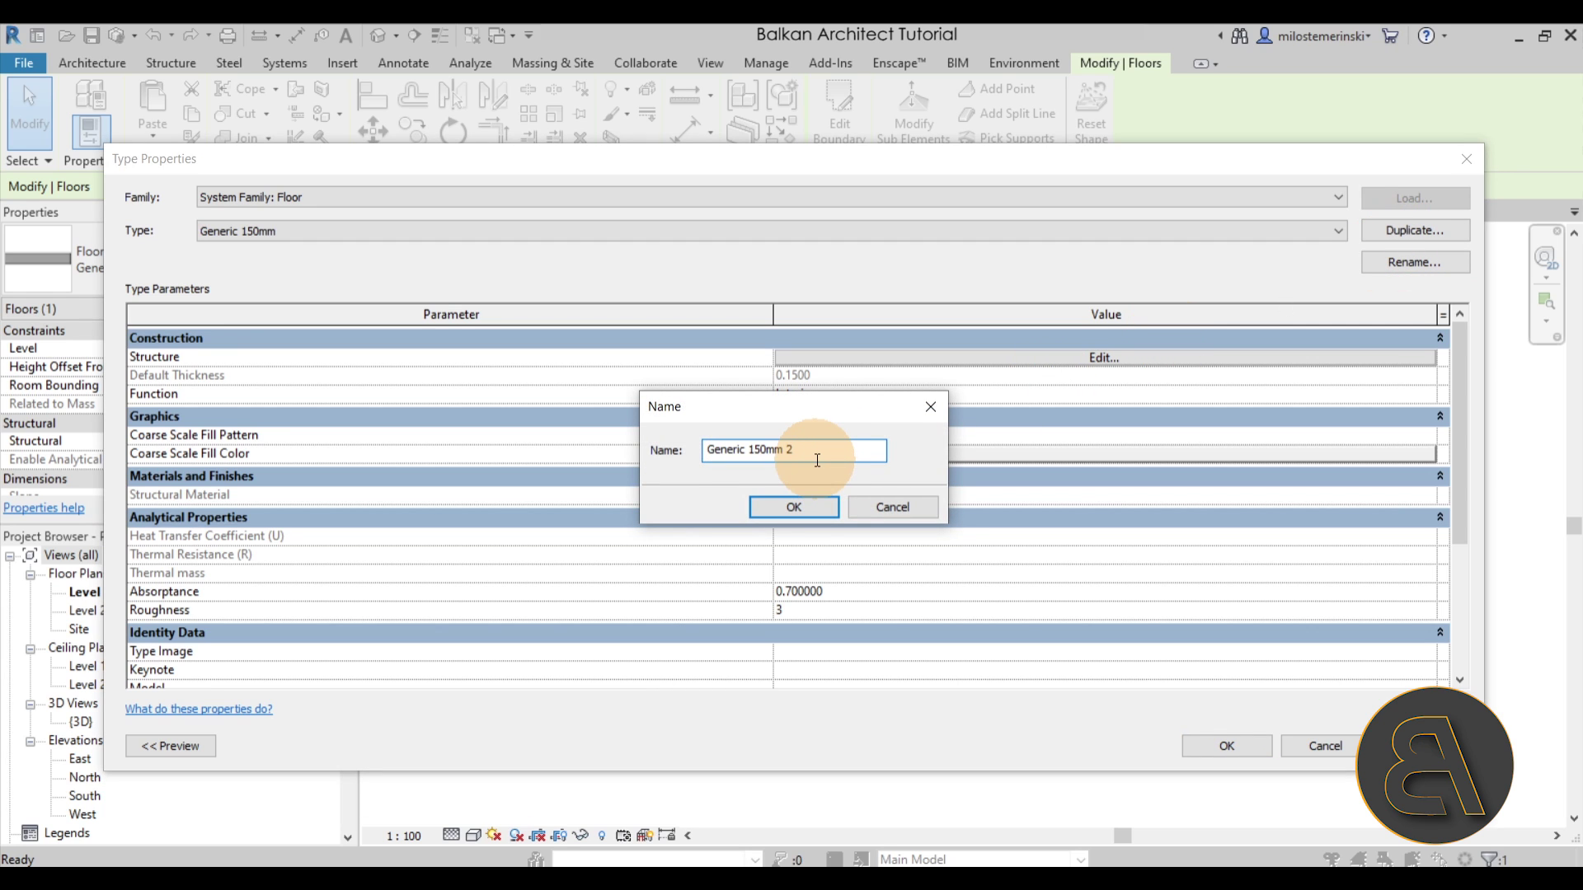
{"action": "left_click_drag", "start_coordinate": [748, 450], "coordinate": [601, 450]}
{"action": "key", "text": "BackSpace"}
{"action": "left_click", "coordinate": [760, 450]}
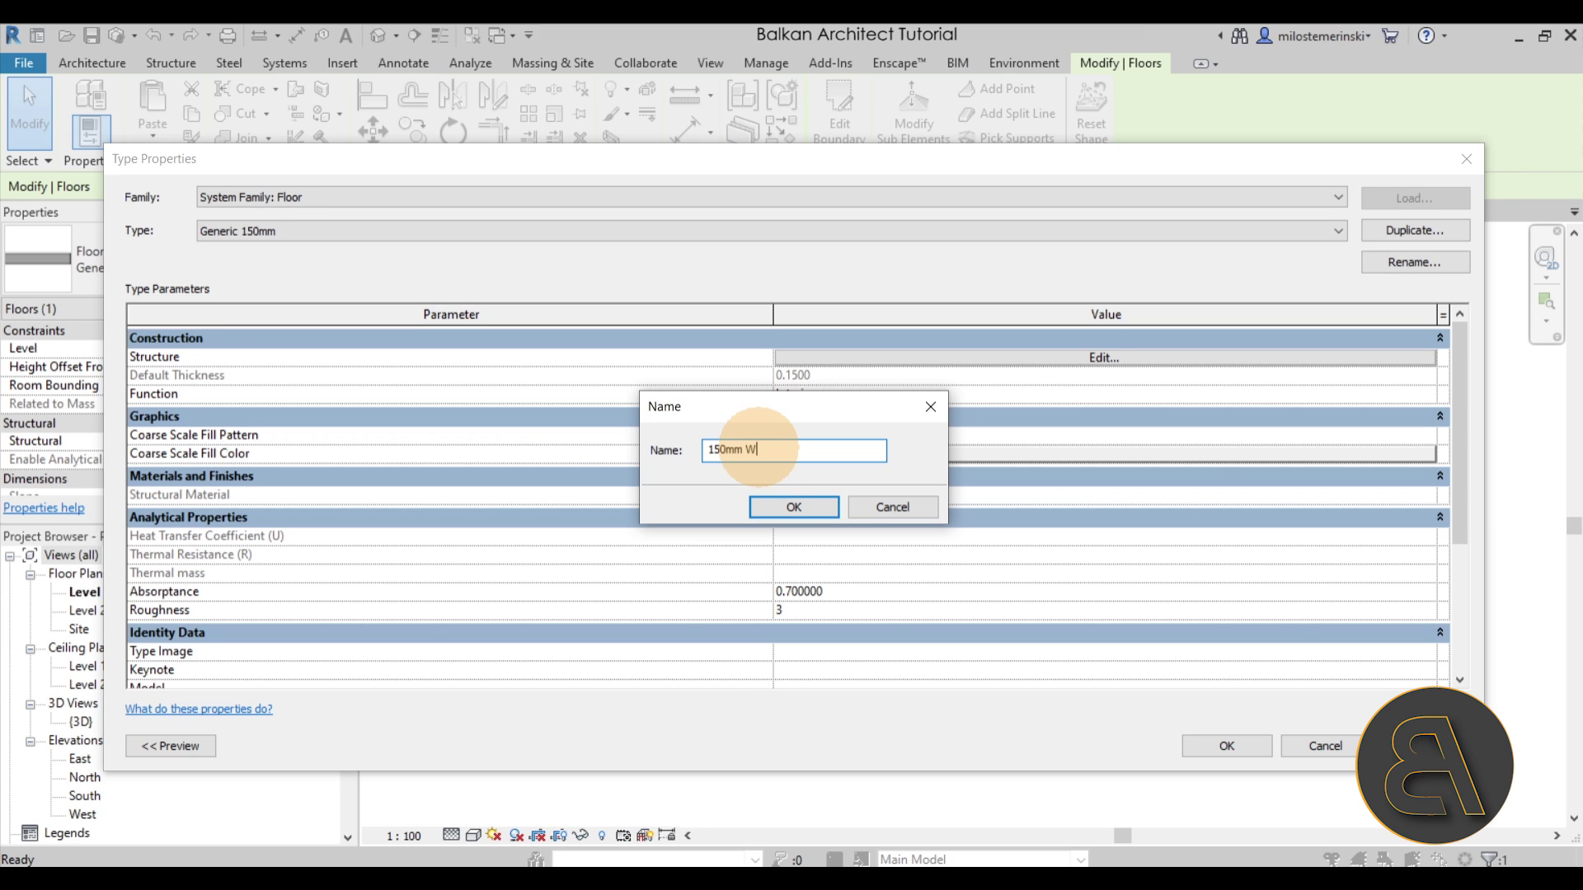
{"action": "type", "text": "Wood floor"}
{"action": "key", "text": "Return"}
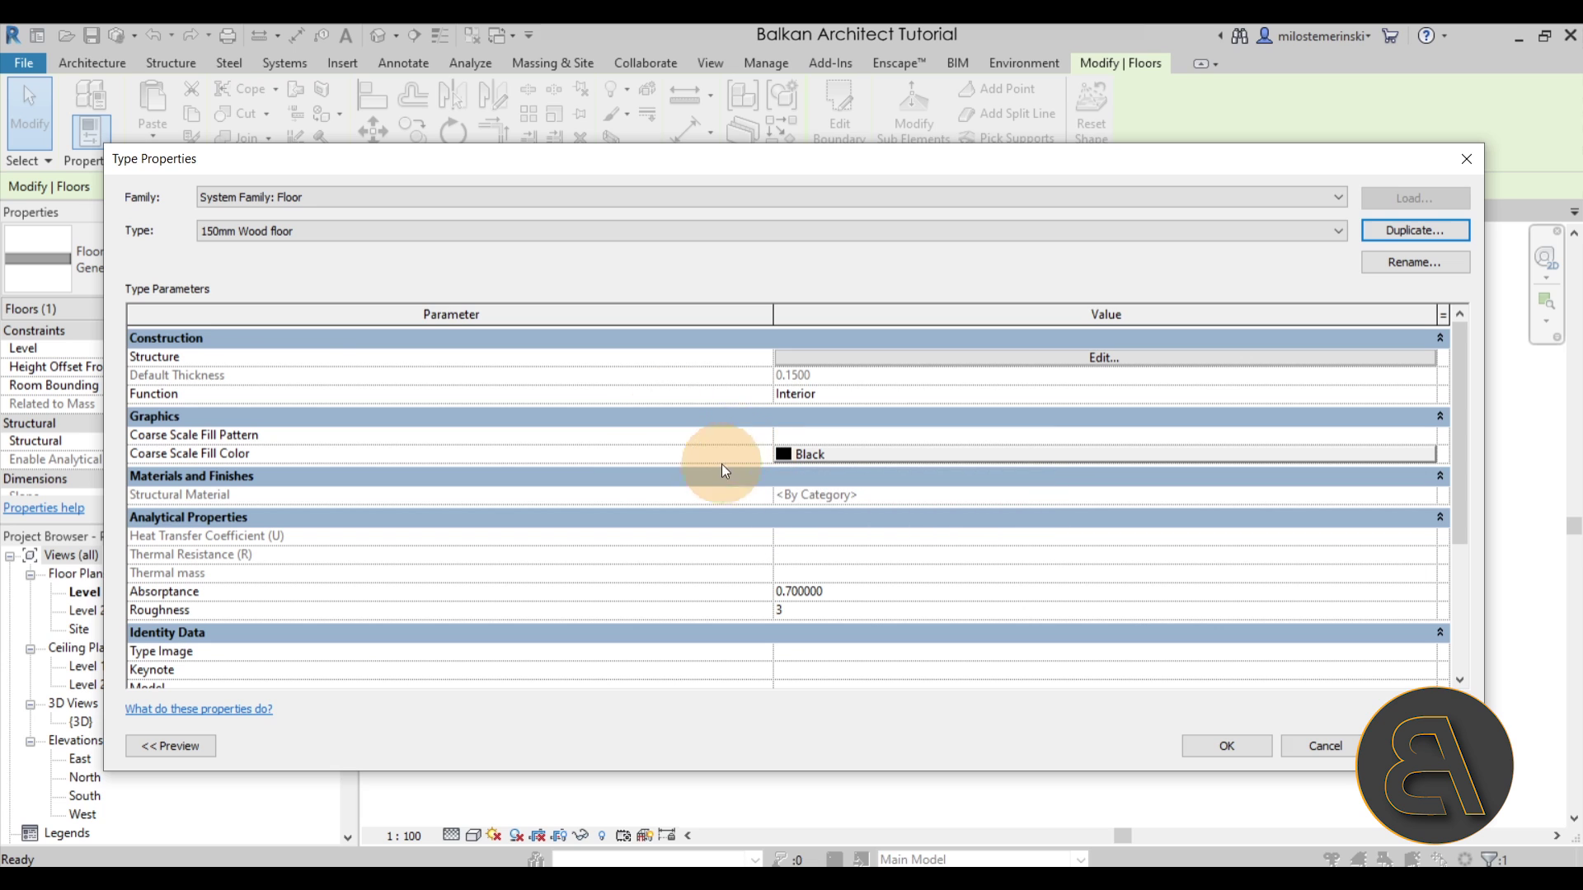
- Add a Finish 1 [4] layer above the upper core boundary in the floor type's structure and make it 0.02 m thick
{"action": "left_click", "coordinate": [816, 365]}
{"action": "left_click", "coordinate": [813, 360]}
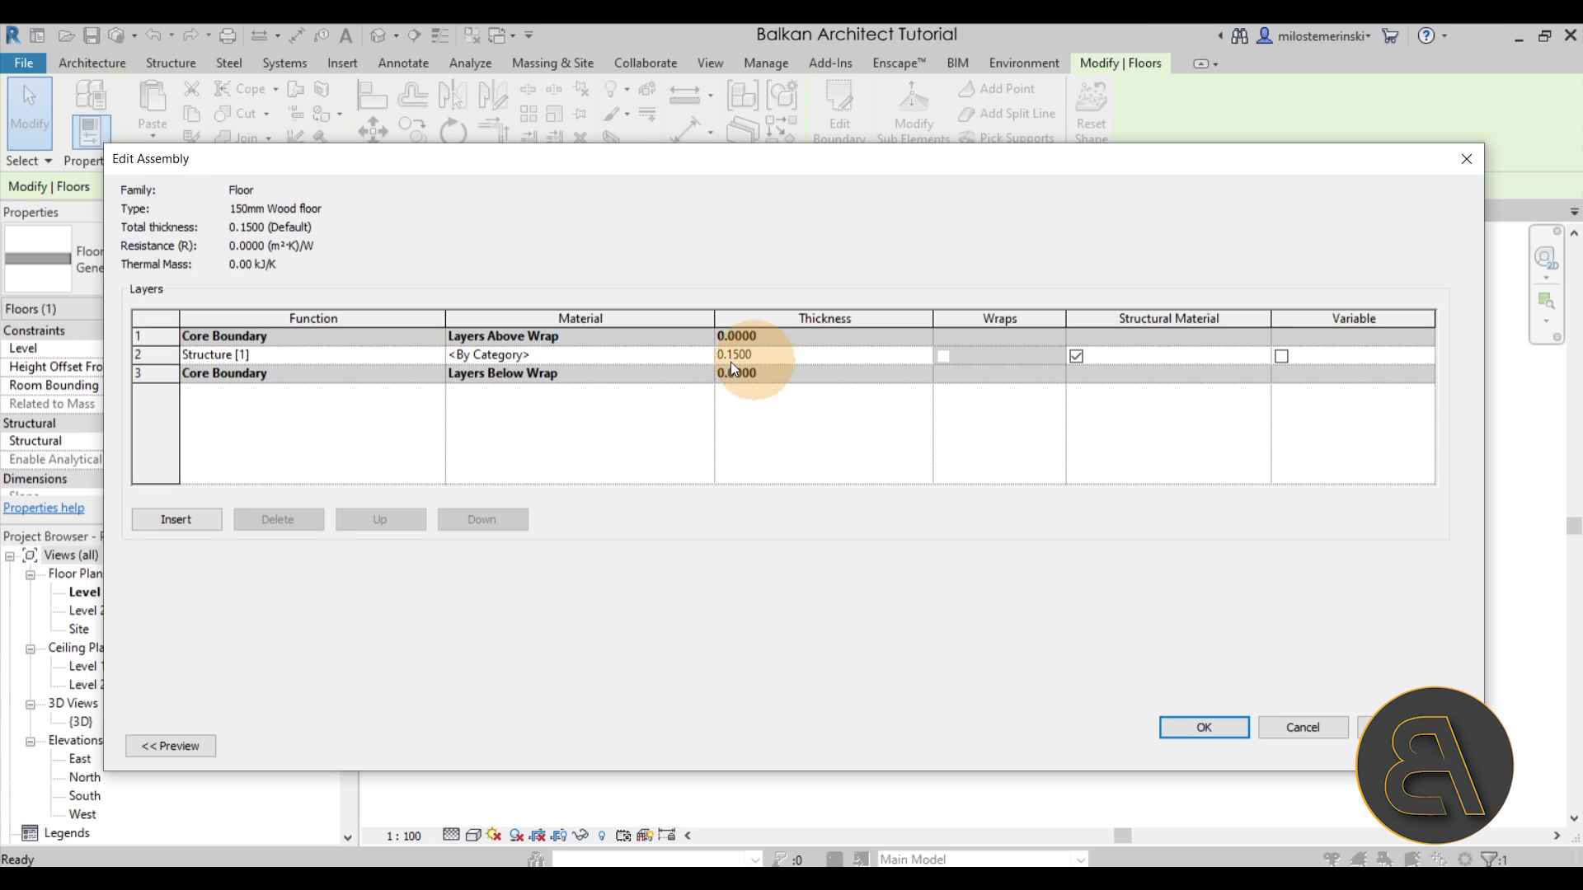
{"action": "left_click", "coordinate": [151, 336]}
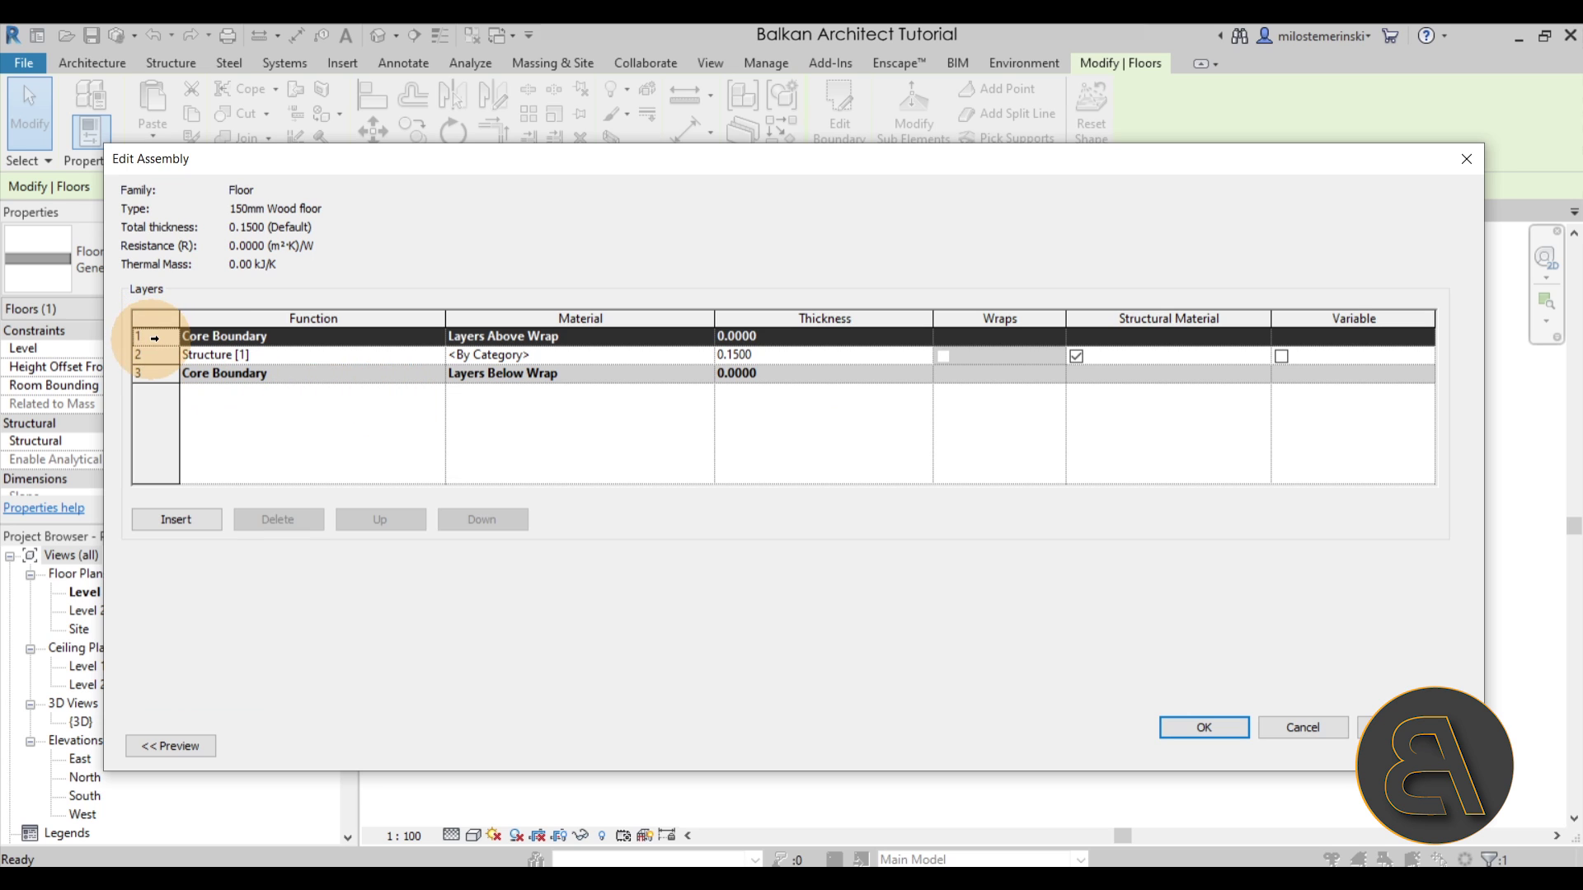
{"action": "left_click", "coordinate": [160, 522]}
{"action": "left_click", "coordinate": [351, 336]}
{"action": "left_click", "coordinate": [435, 337]}
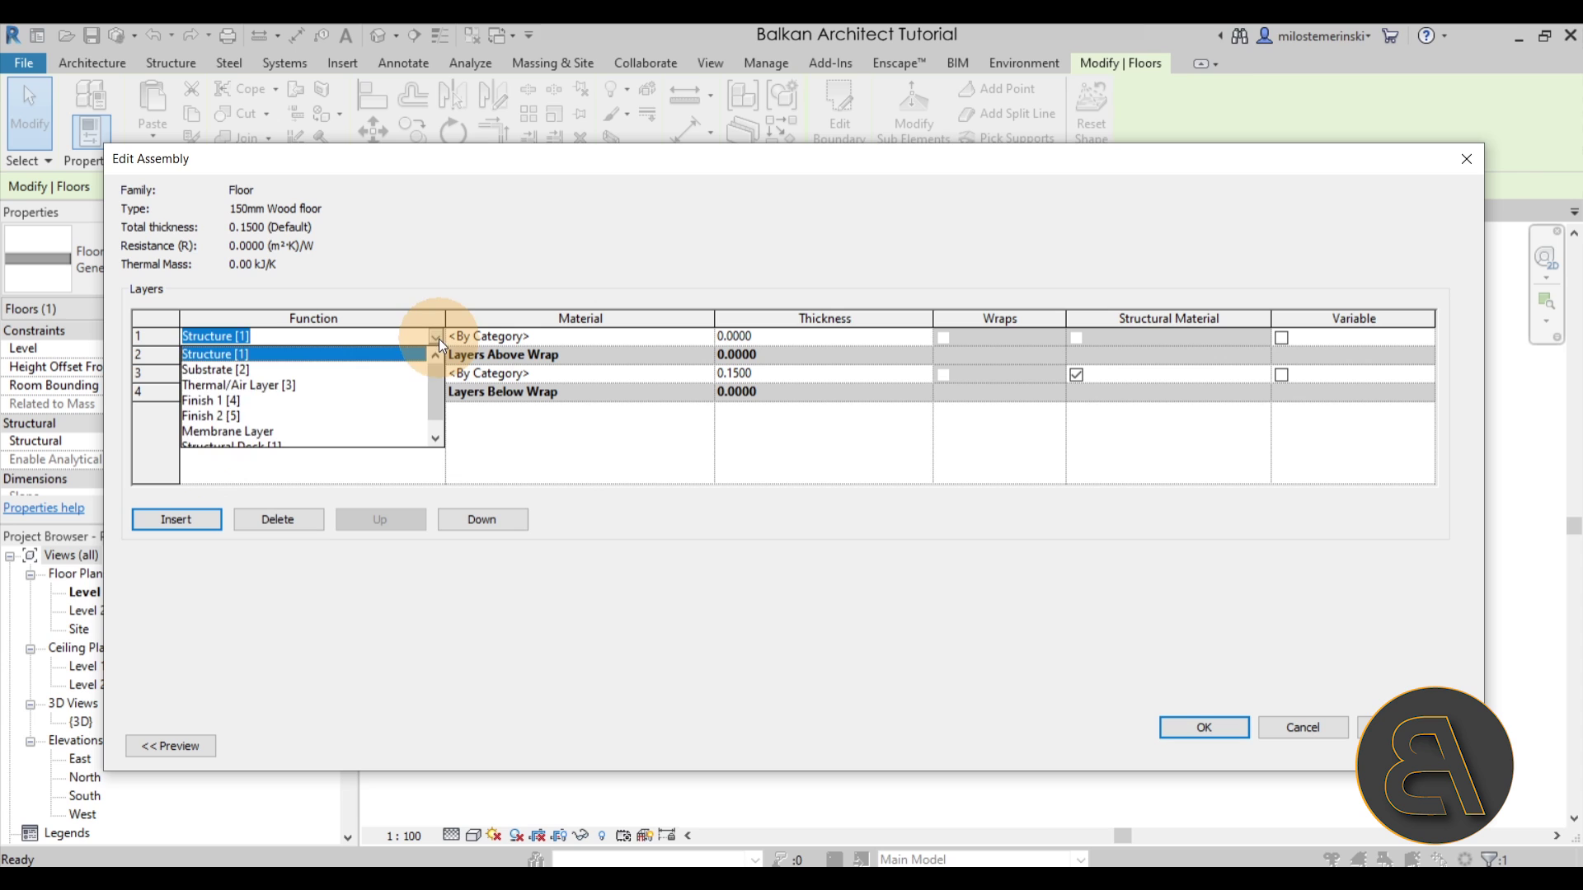
{"action": "left_click", "coordinate": [221, 403]}
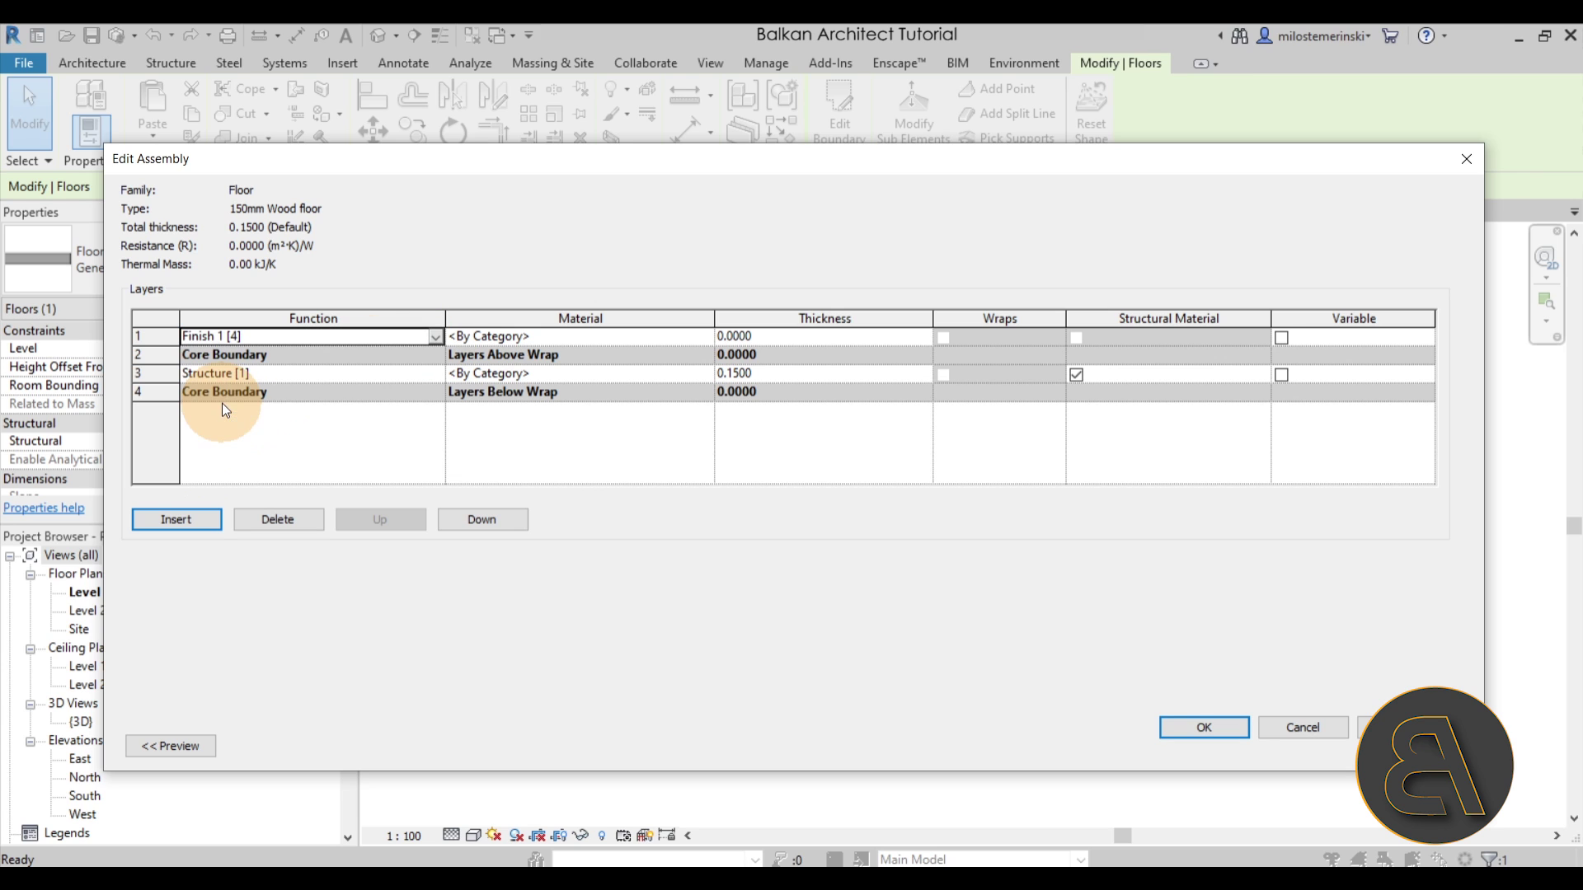
{"action": "left_click", "coordinate": [818, 336]}
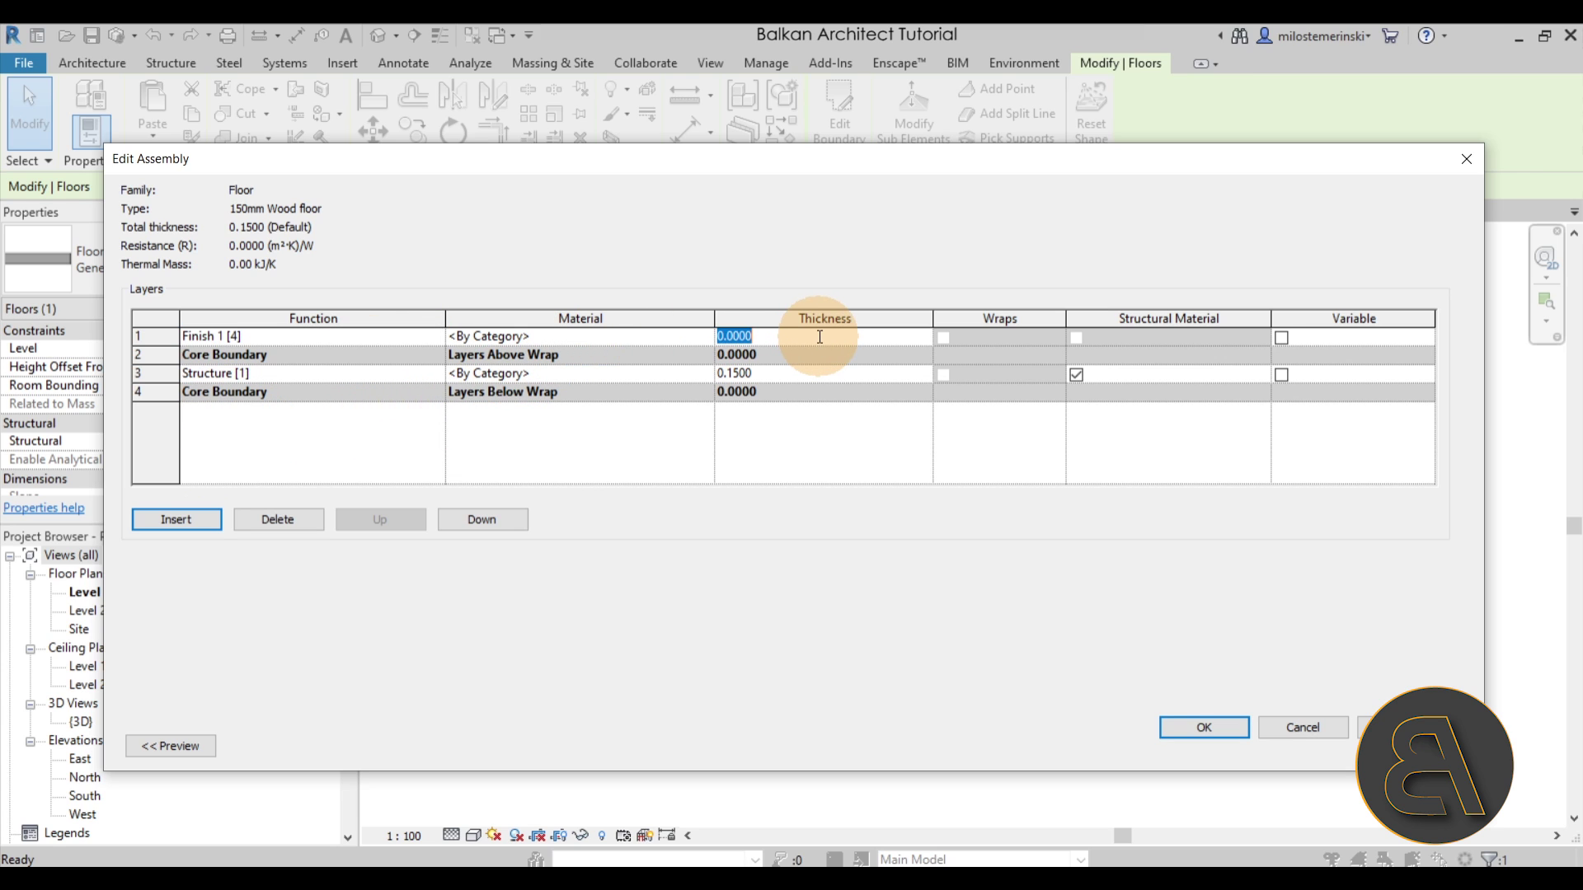
{"action": "type", "text": "2"}
{"action": "type", "text": "0"}
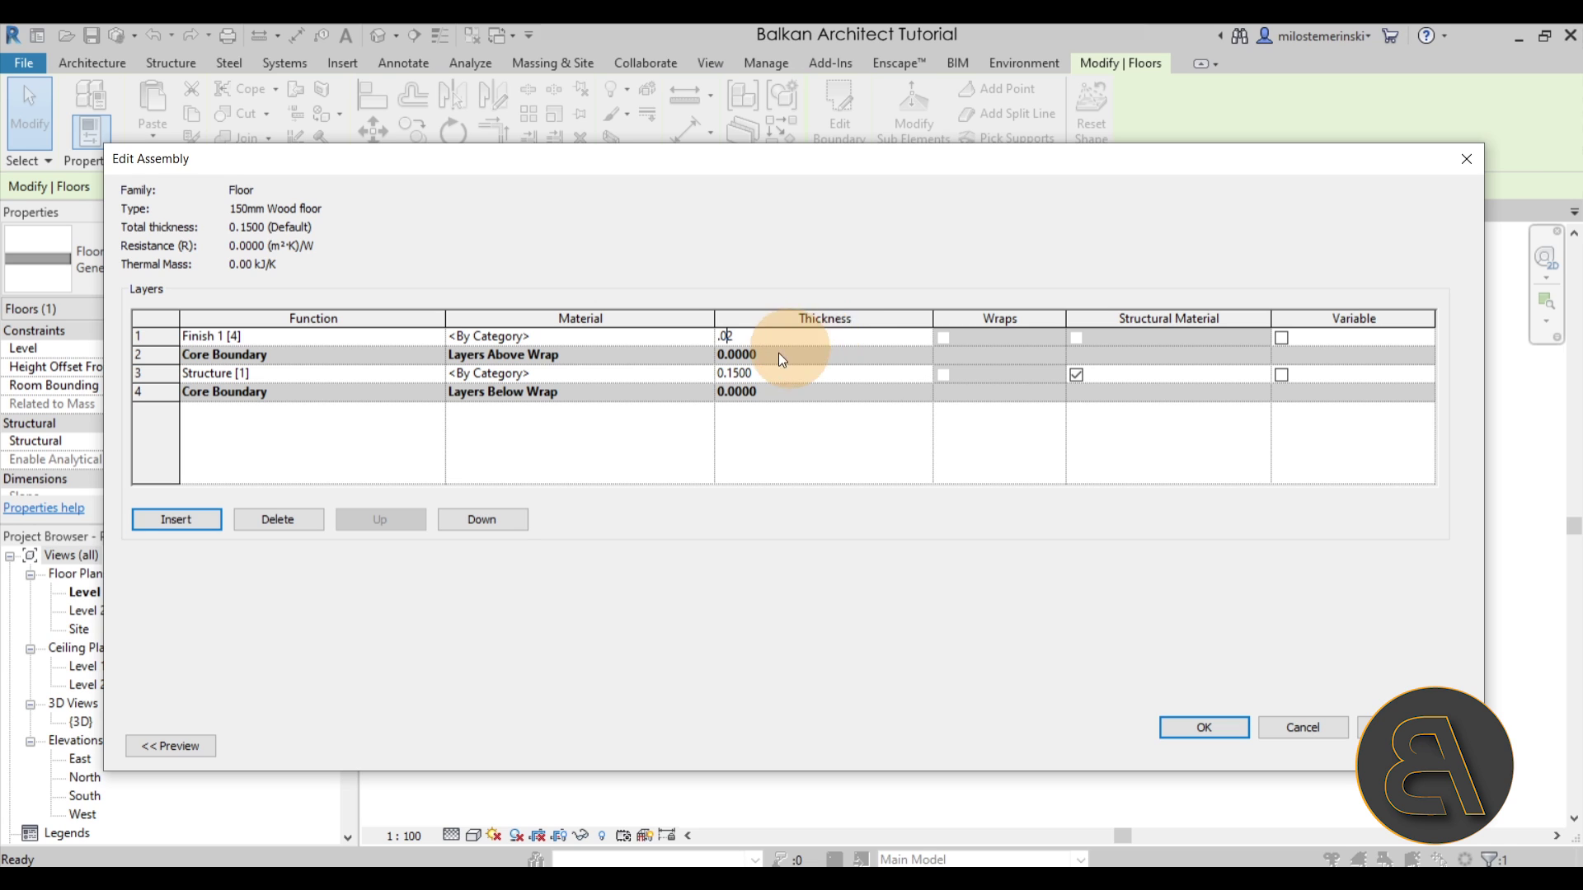
- Open the material selection for the Finish 1 [4] layer and search the materials for "wood"
{"action": "left_click", "coordinate": [640, 338]}
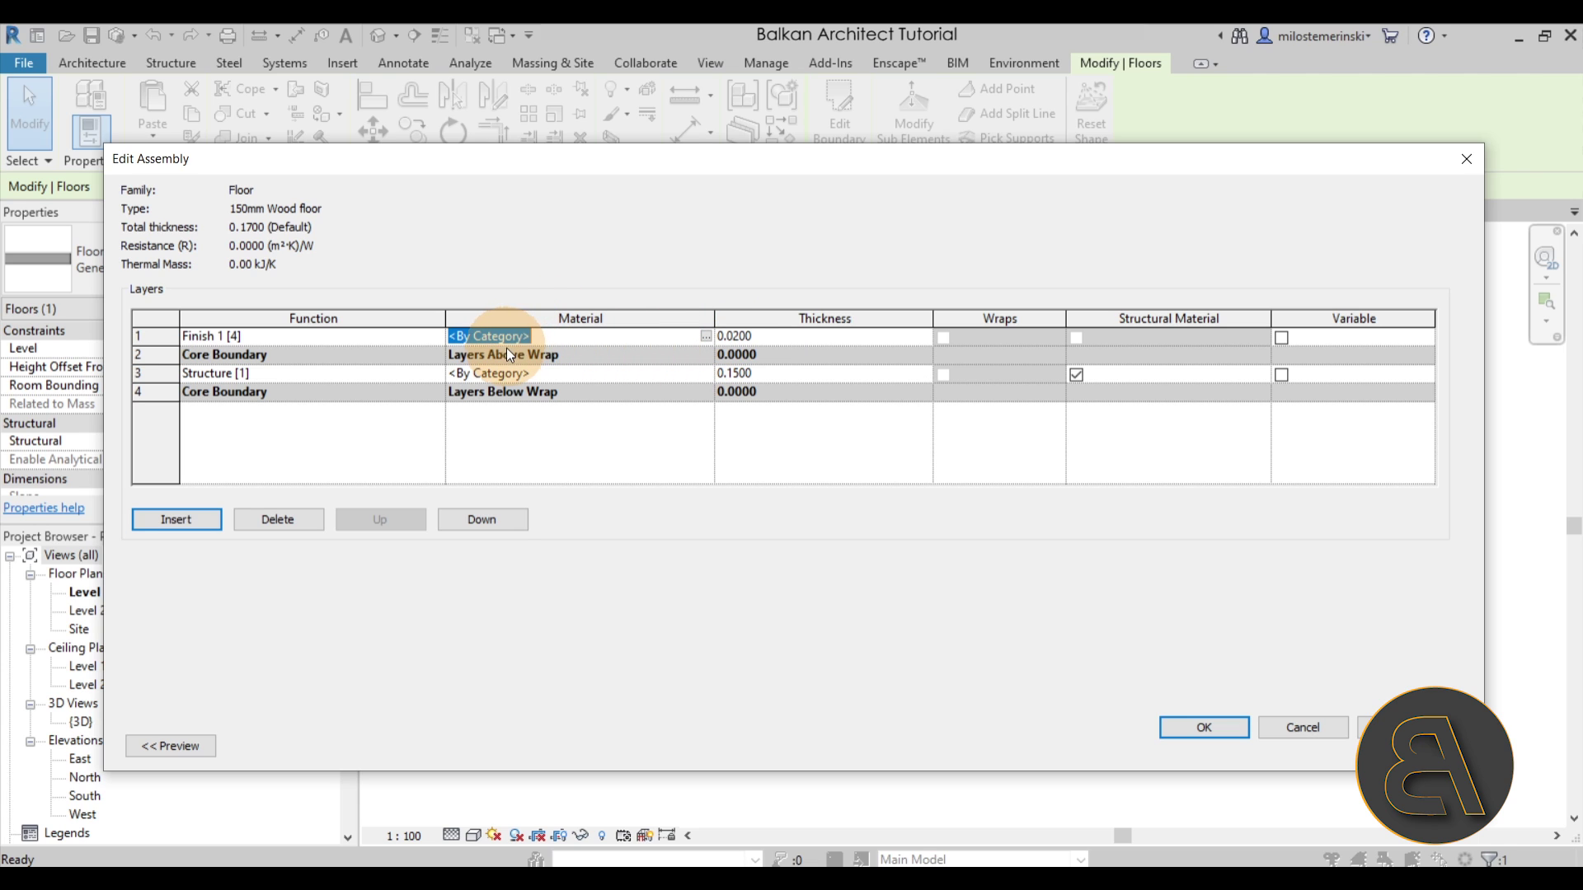
{"action": "left_click", "coordinate": [706, 336]}
{"action": "left_click_drag", "start_coordinate": [561, 81], "coordinate": [621, 126]}
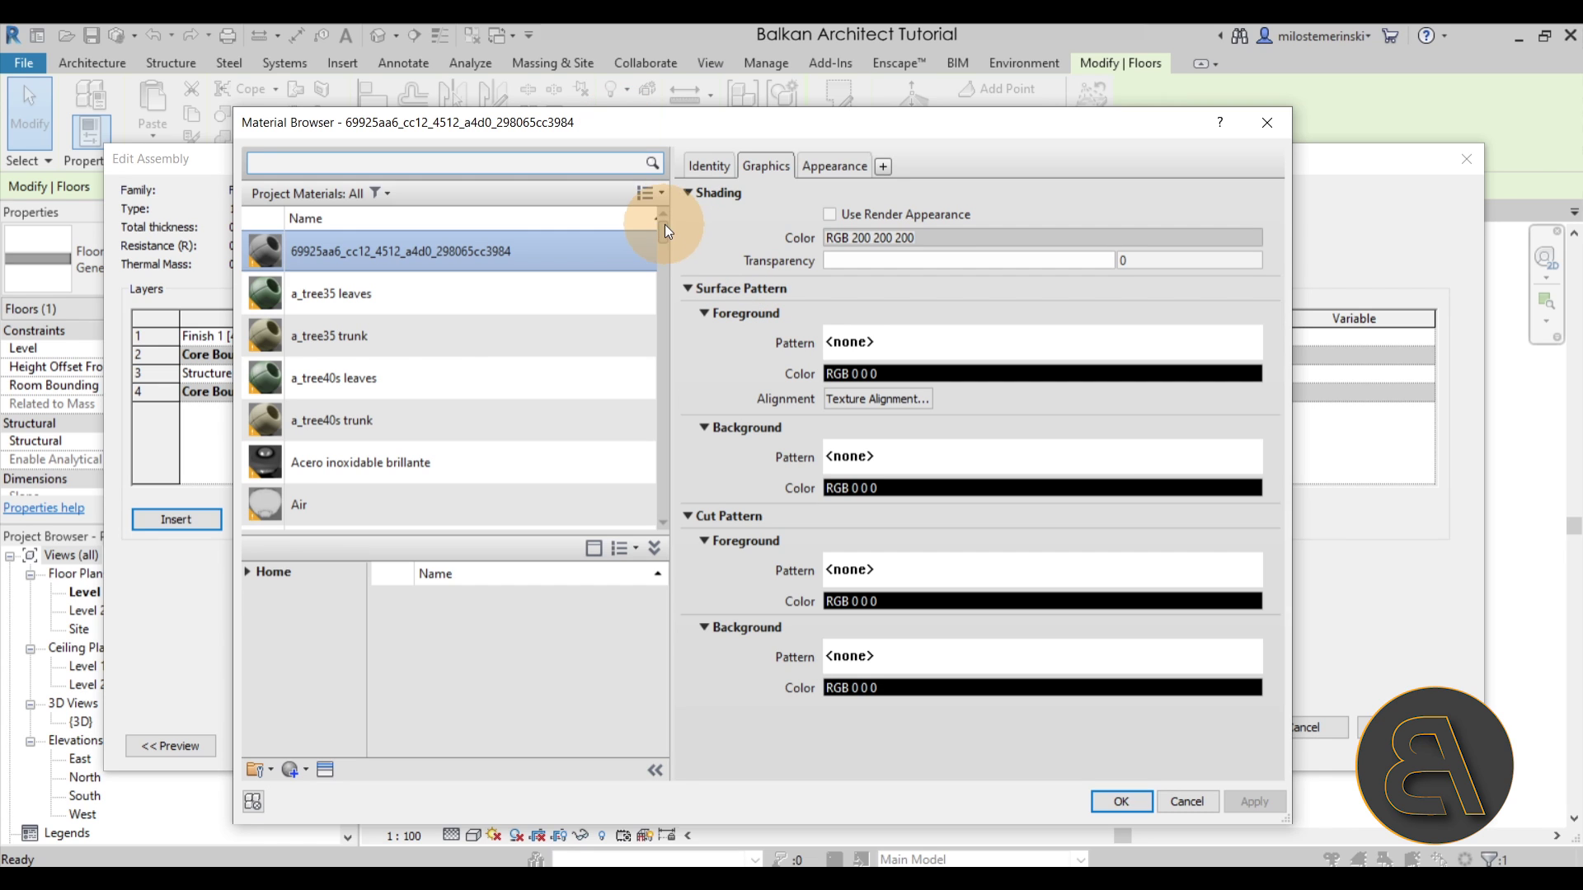
{"action": "left_click", "coordinate": [557, 164]}
{"action": "type", "text": "wood"}
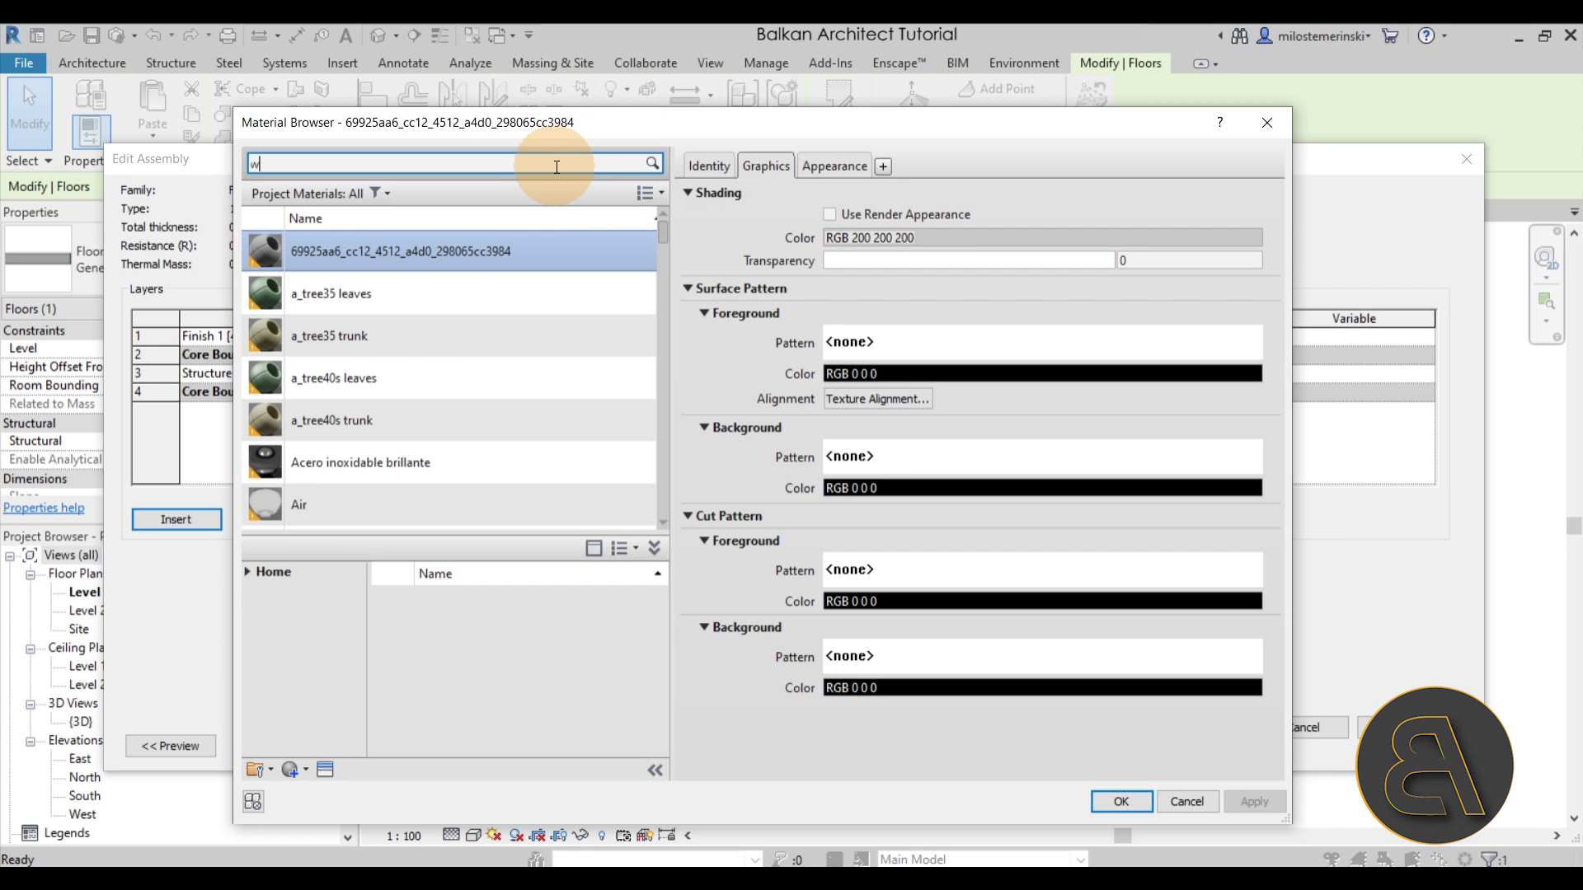
- Duplicate the Cherry material and name the copy Floorboards
{"action": "left_click", "coordinate": [284, 324]}
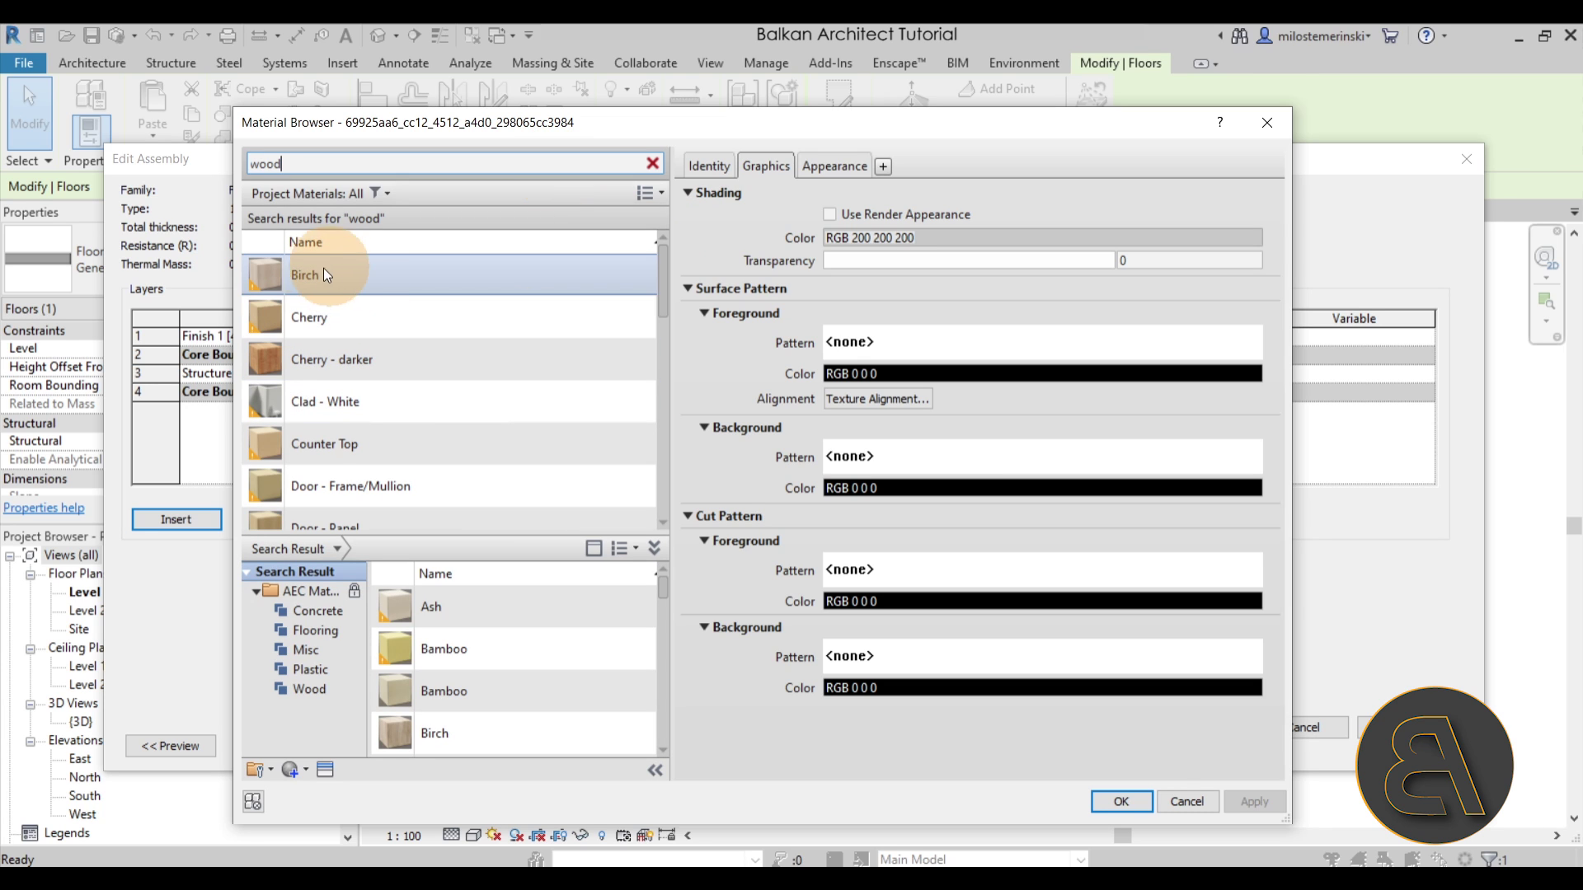
{"action": "right_click", "coordinate": [318, 323]}
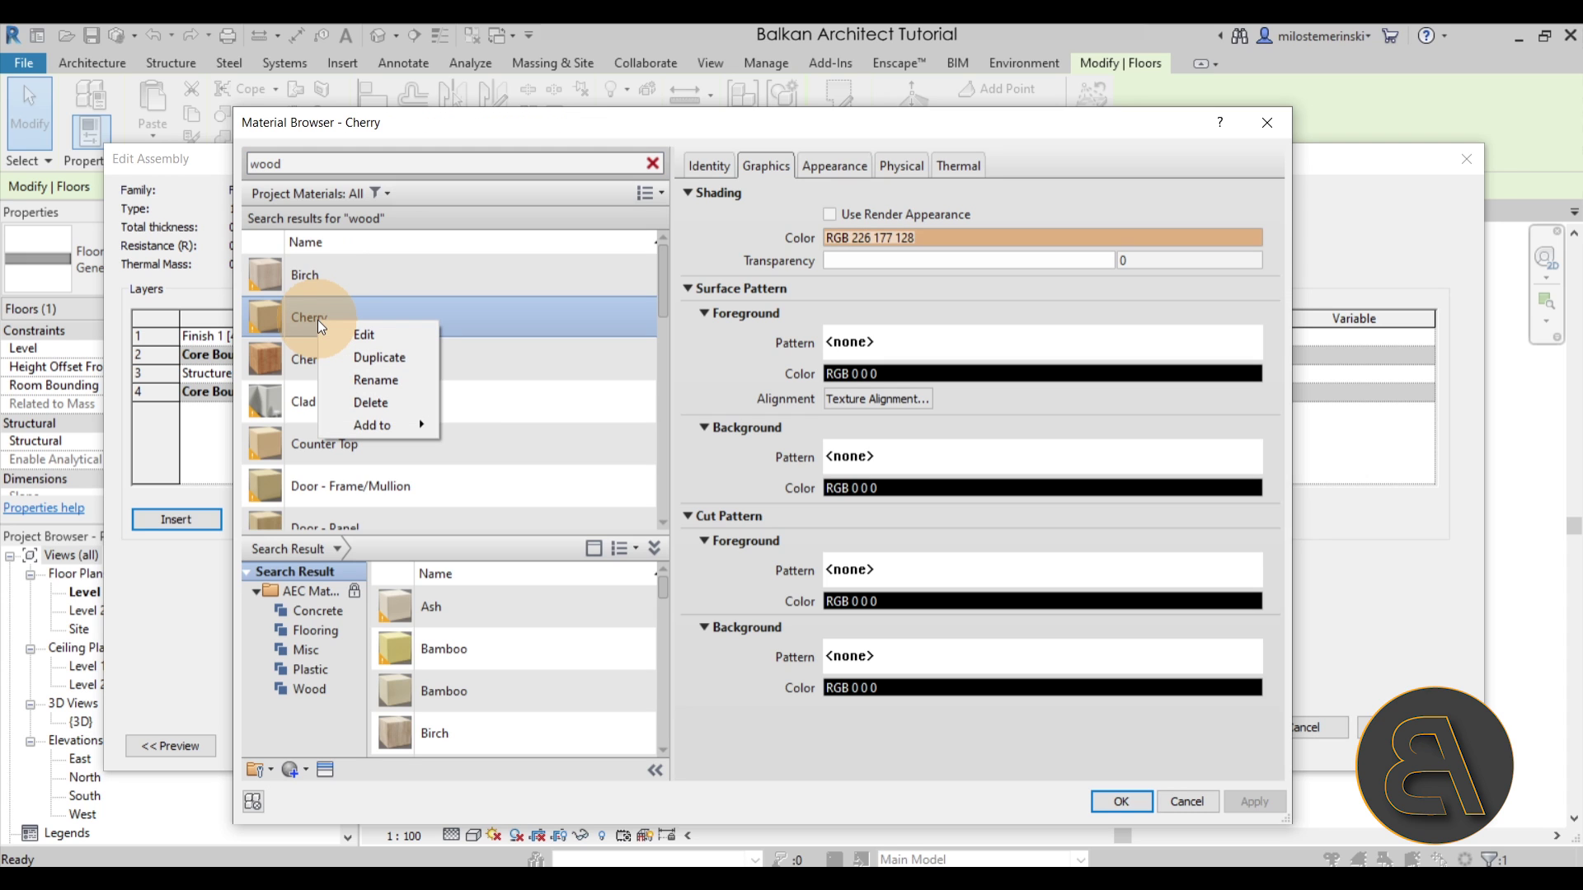
{"action": "left_click", "coordinate": [338, 356]}
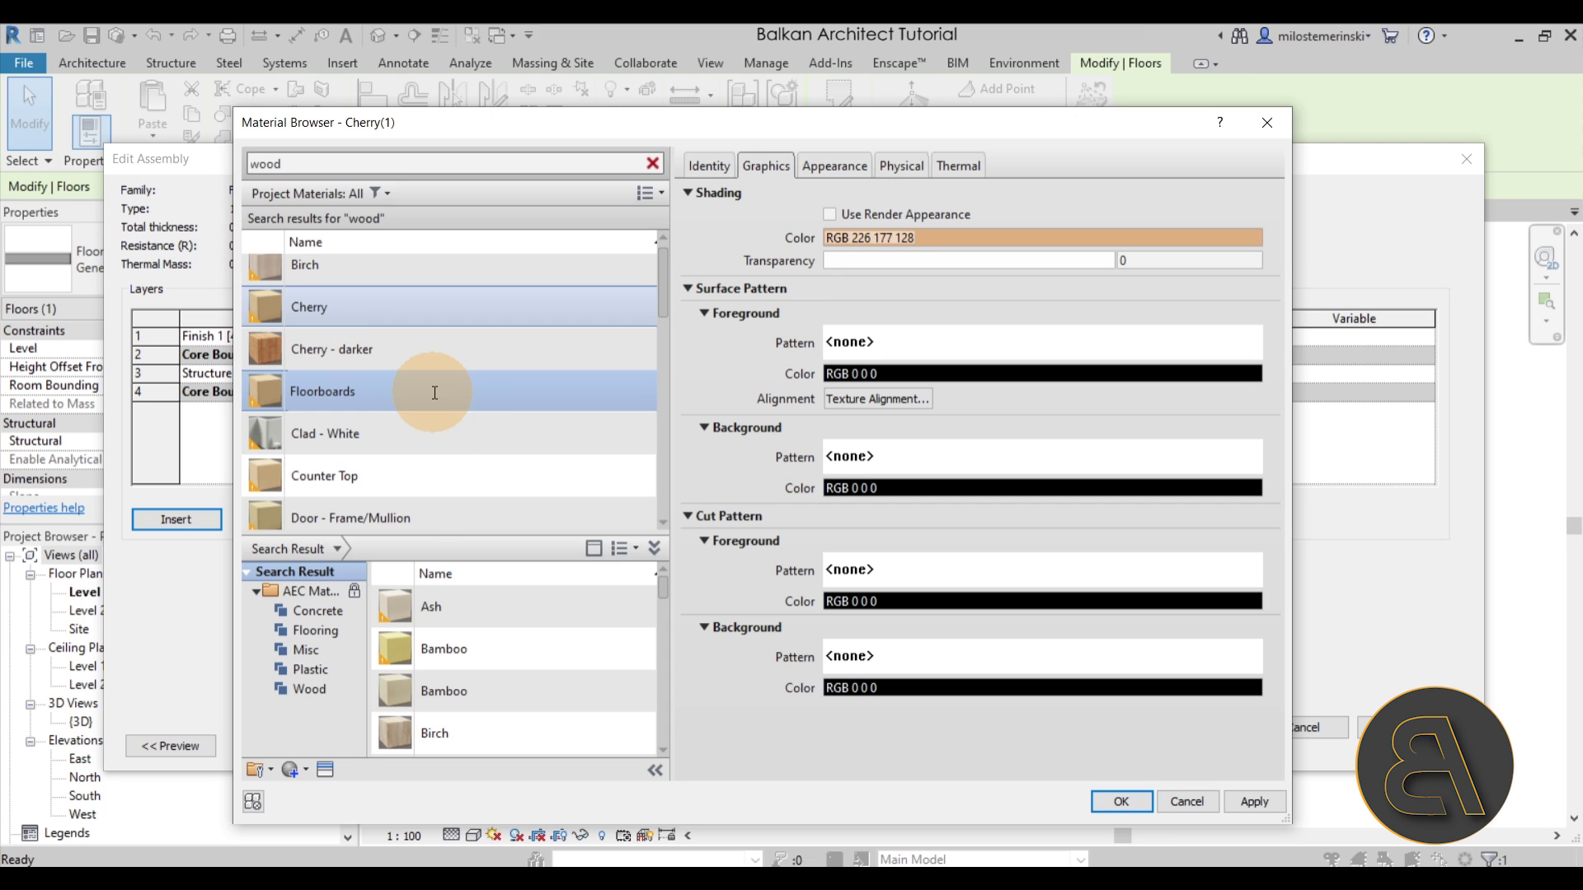
{"action": "left_click", "coordinate": [434, 391]}
{"action": "key", "text": "Return"}
{"action": "scroll", "coordinate": [280, 483], "scroll_direction": "down", "scroll_amount": 1}
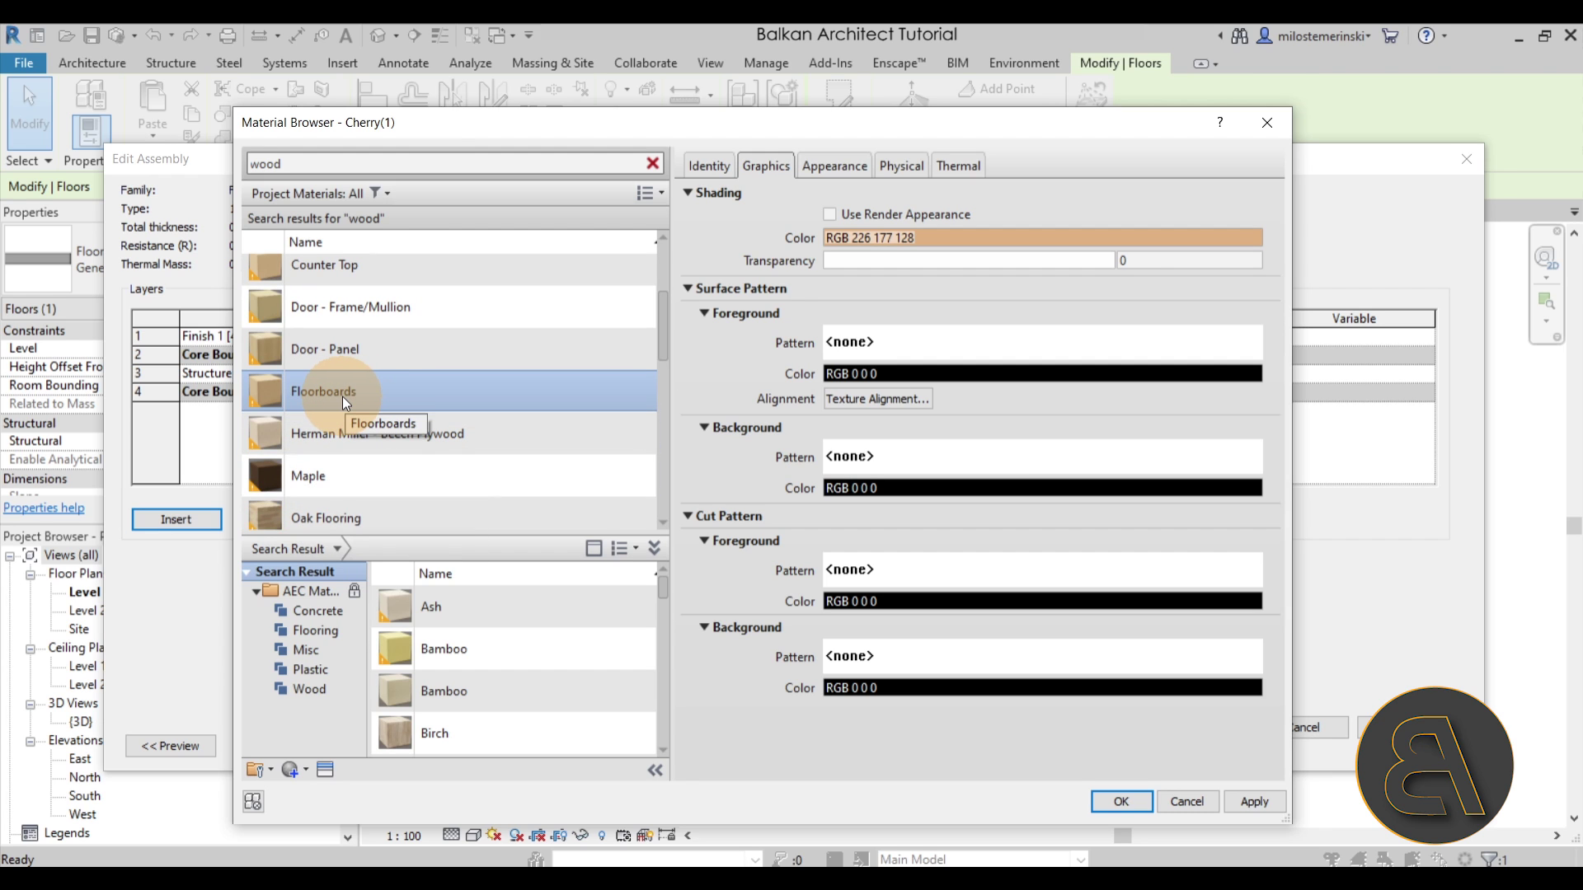
- Duplicate the appearance asset of the Floorboards material so edits do not affect Cherry
{"action": "left_click", "coordinate": [836, 169]}
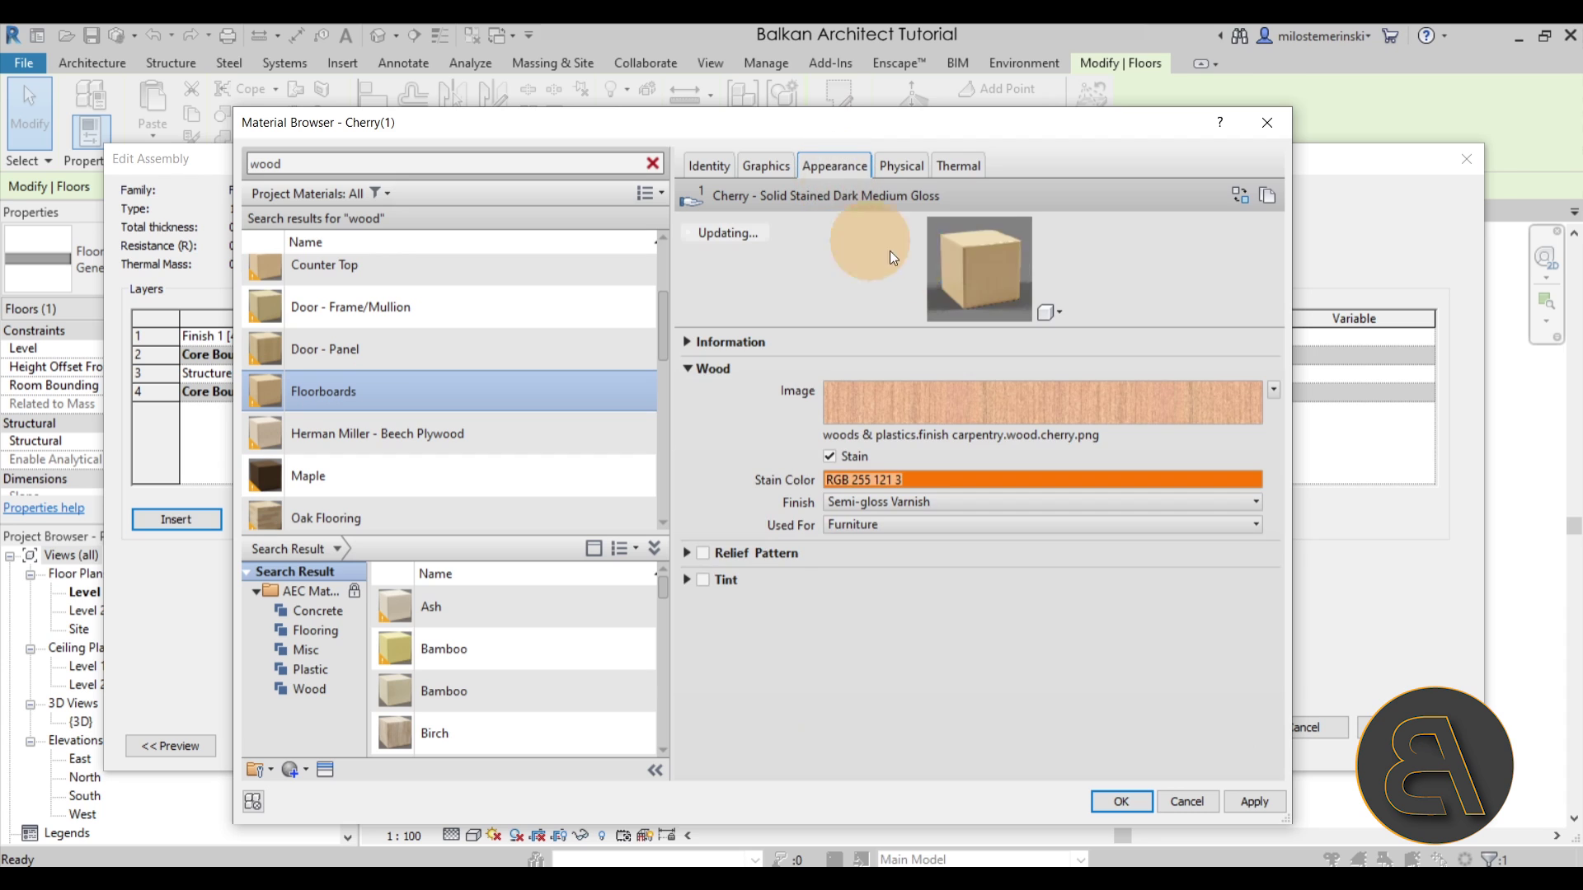
{"action": "left_click", "coordinate": [1268, 195]}
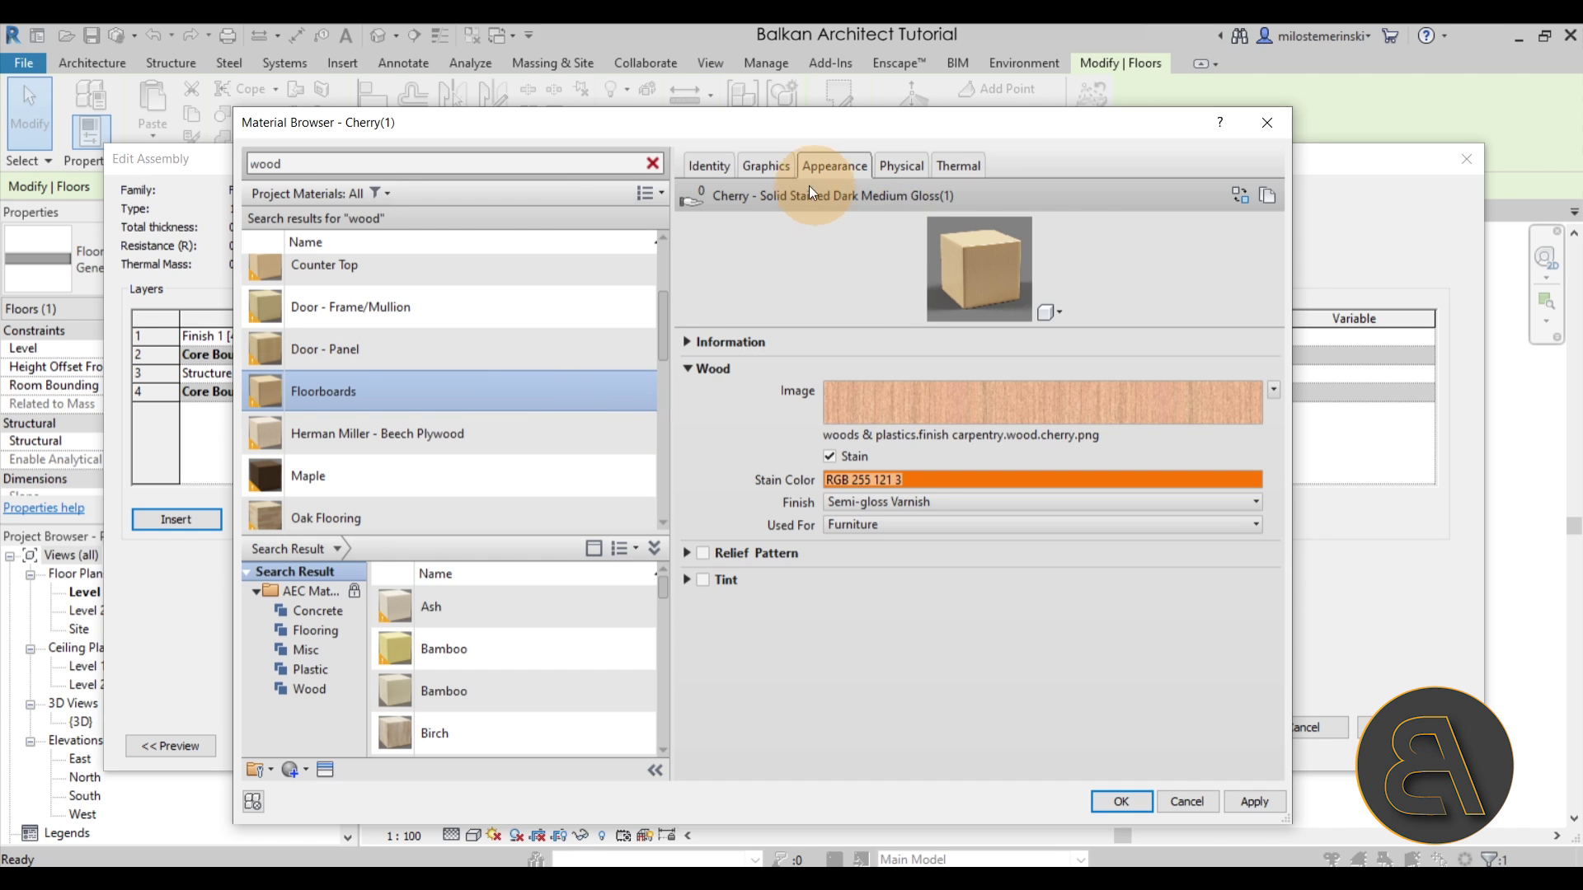
{"action": "left_click", "coordinate": [770, 168]}
{"action": "left_click", "coordinate": [830, 166]}
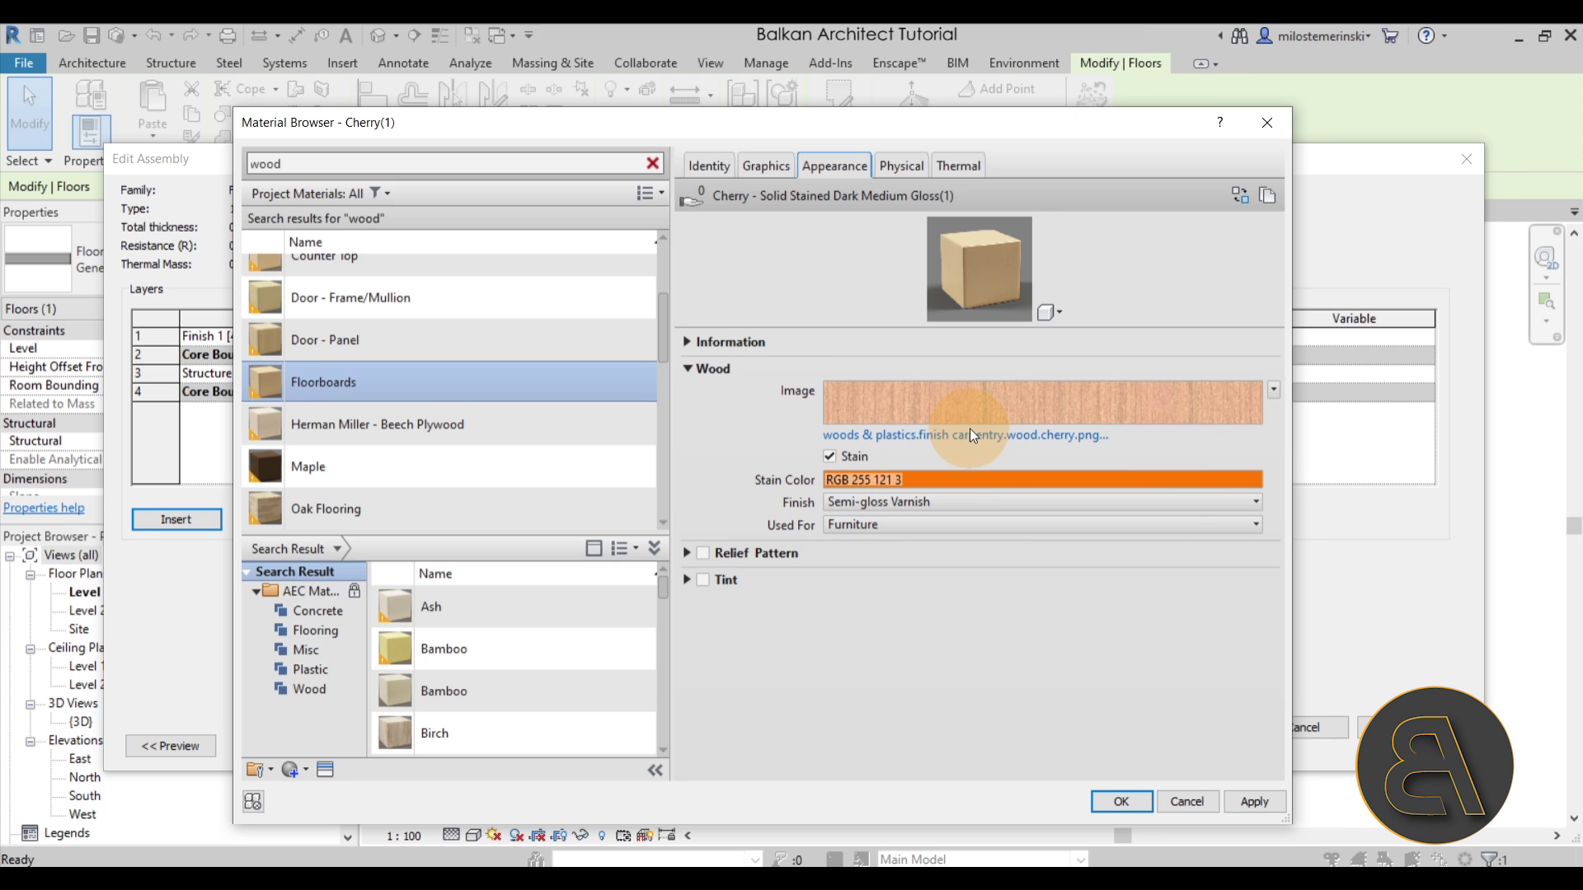
- Replace the appearance's wood image with Floorboards.jpg from the Desktop and enlarge the material preview
{"action": "left_click", "coordinate": [1066, 435]}
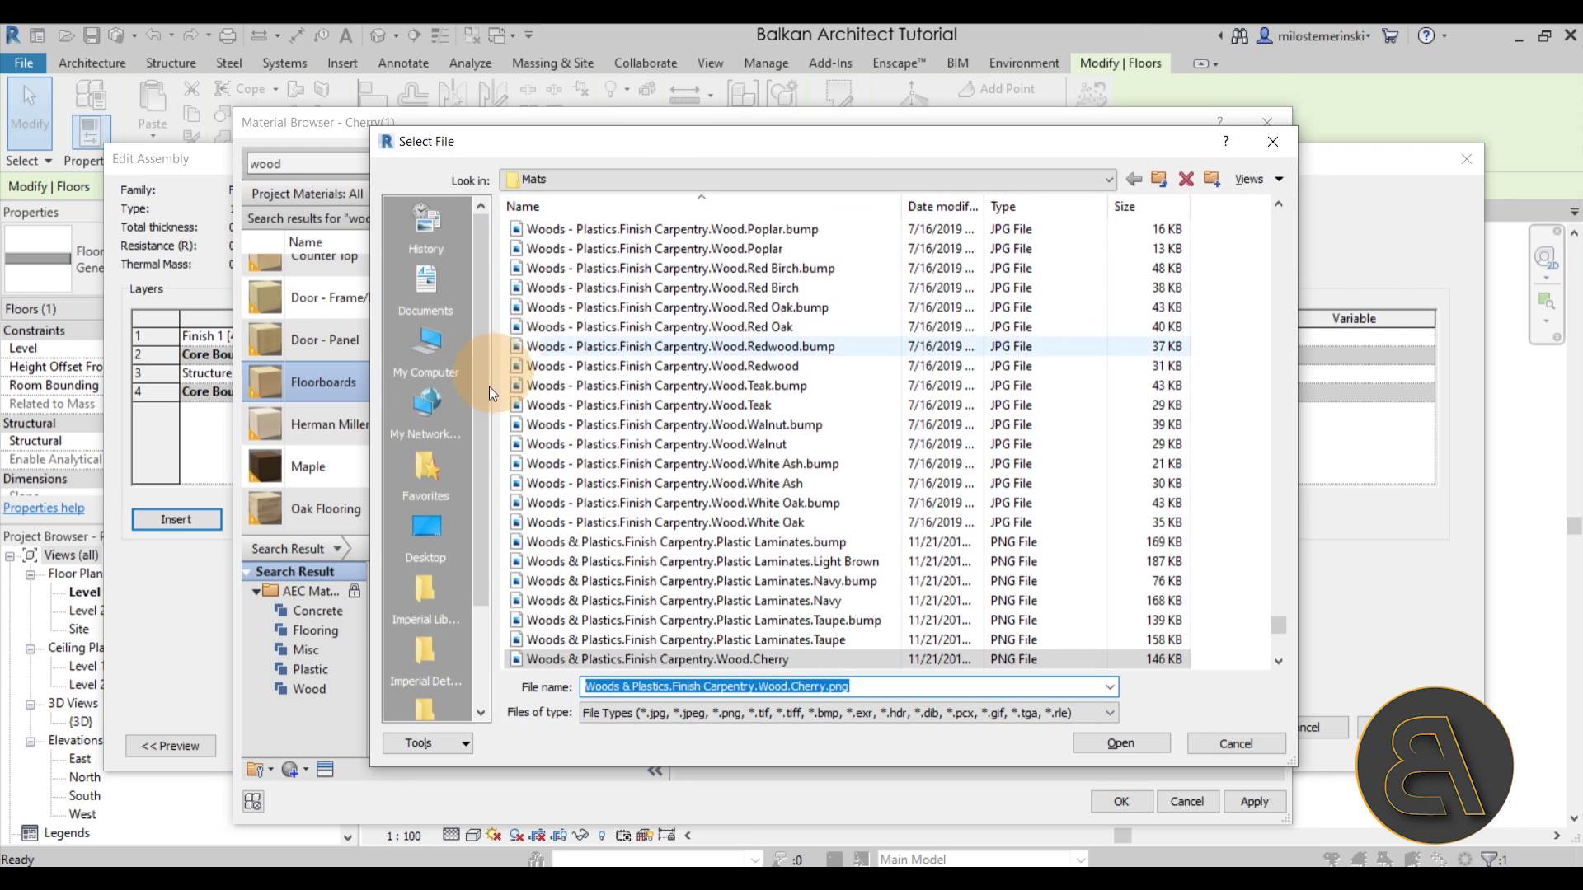
{"action": "left_click", "coordinate": [427, 534]}
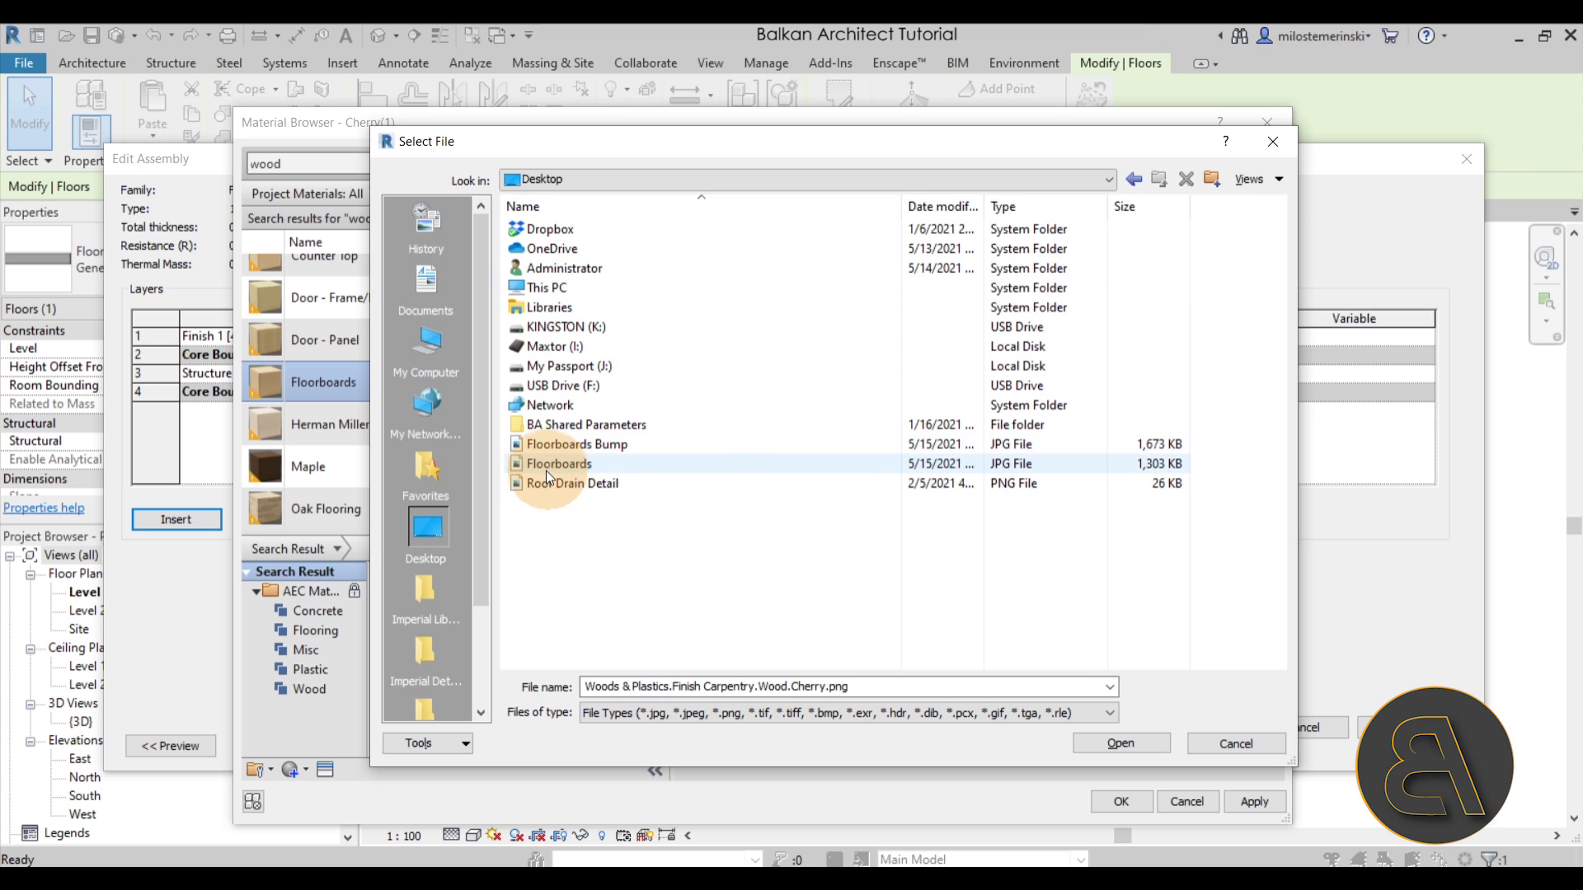
{"action": "left_click", "coordinate": [546, 464]}
{"action": "left_click", "coordinate": [1122, 745]}
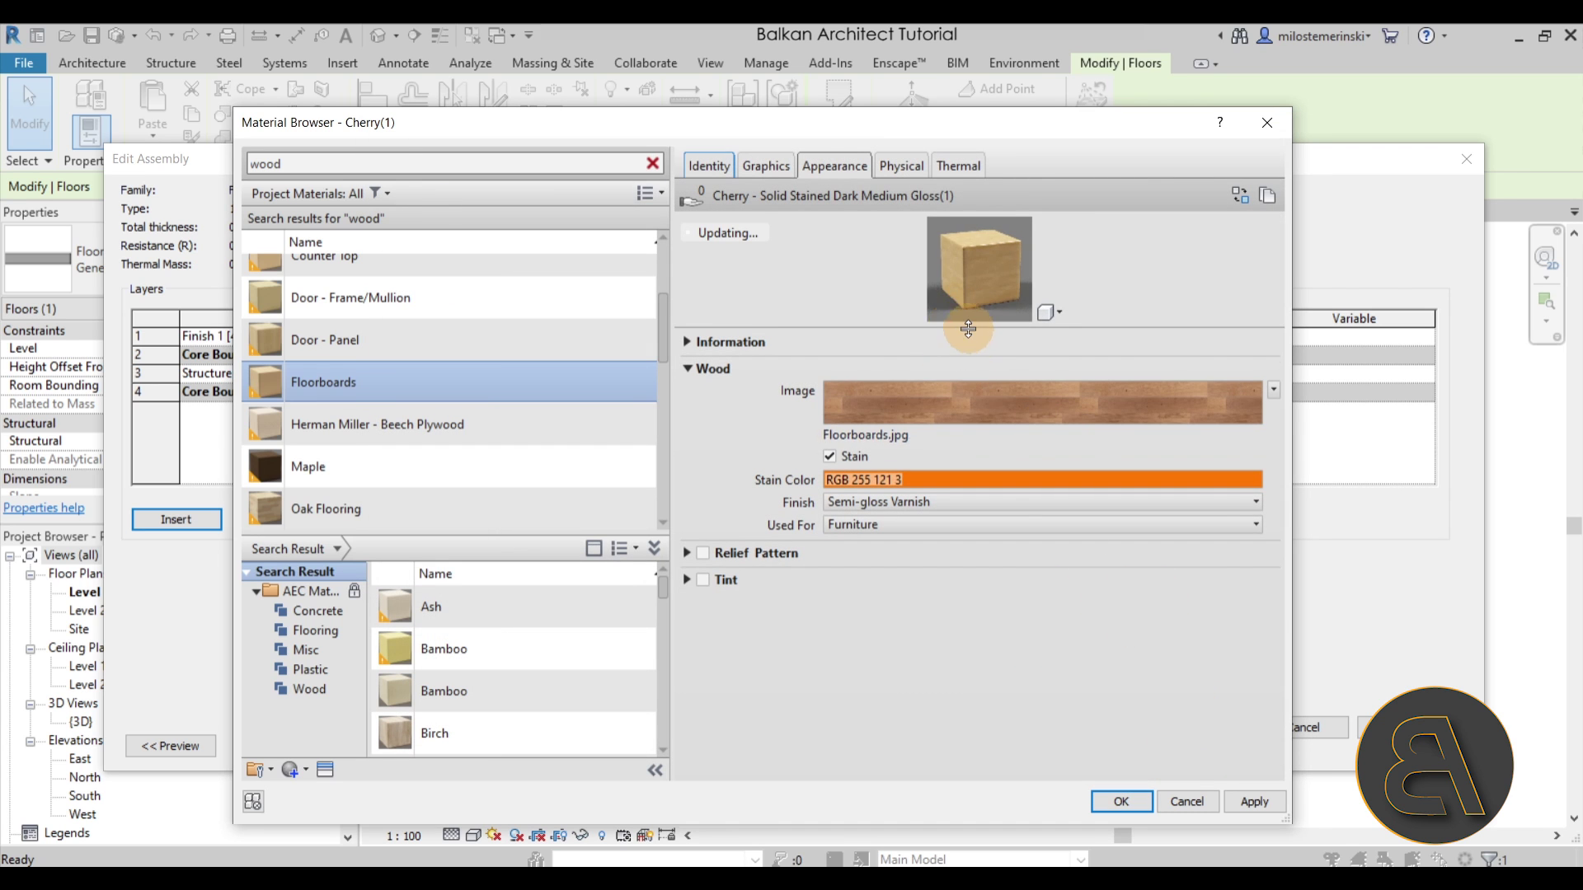
{"action": "left_click_drag", "start_coordinate": [967, 382], "coordinate": [956, 461]}
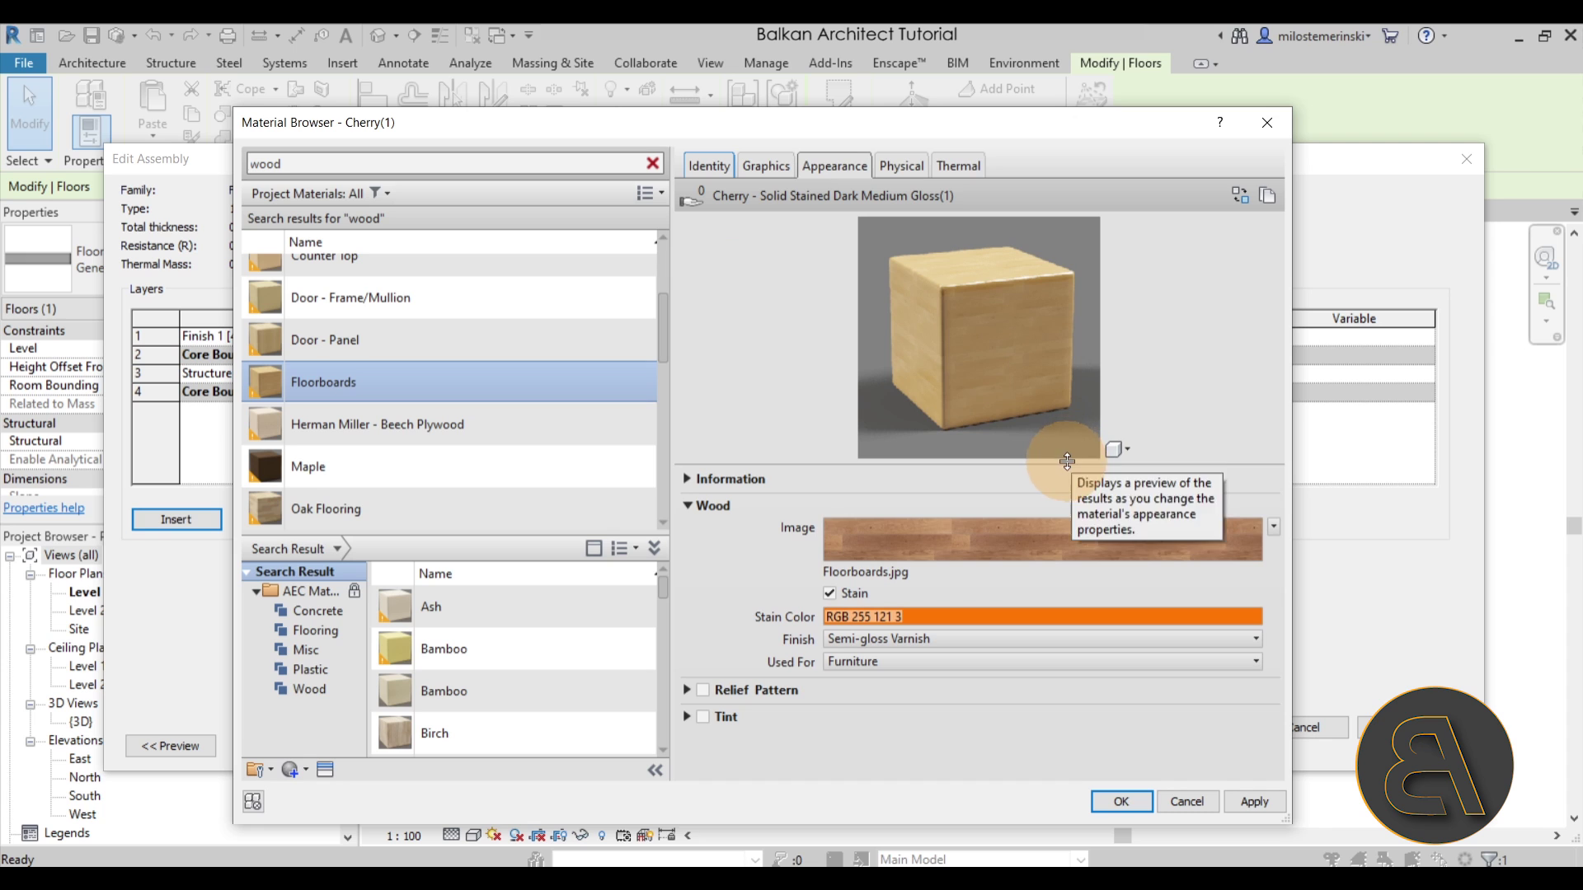
- Unlink the floorboard texture's width and height and set its sample size to 1.0261 m wide by 0.64 m high
{"action": "left_click", "coordinate": [1274, 528]}
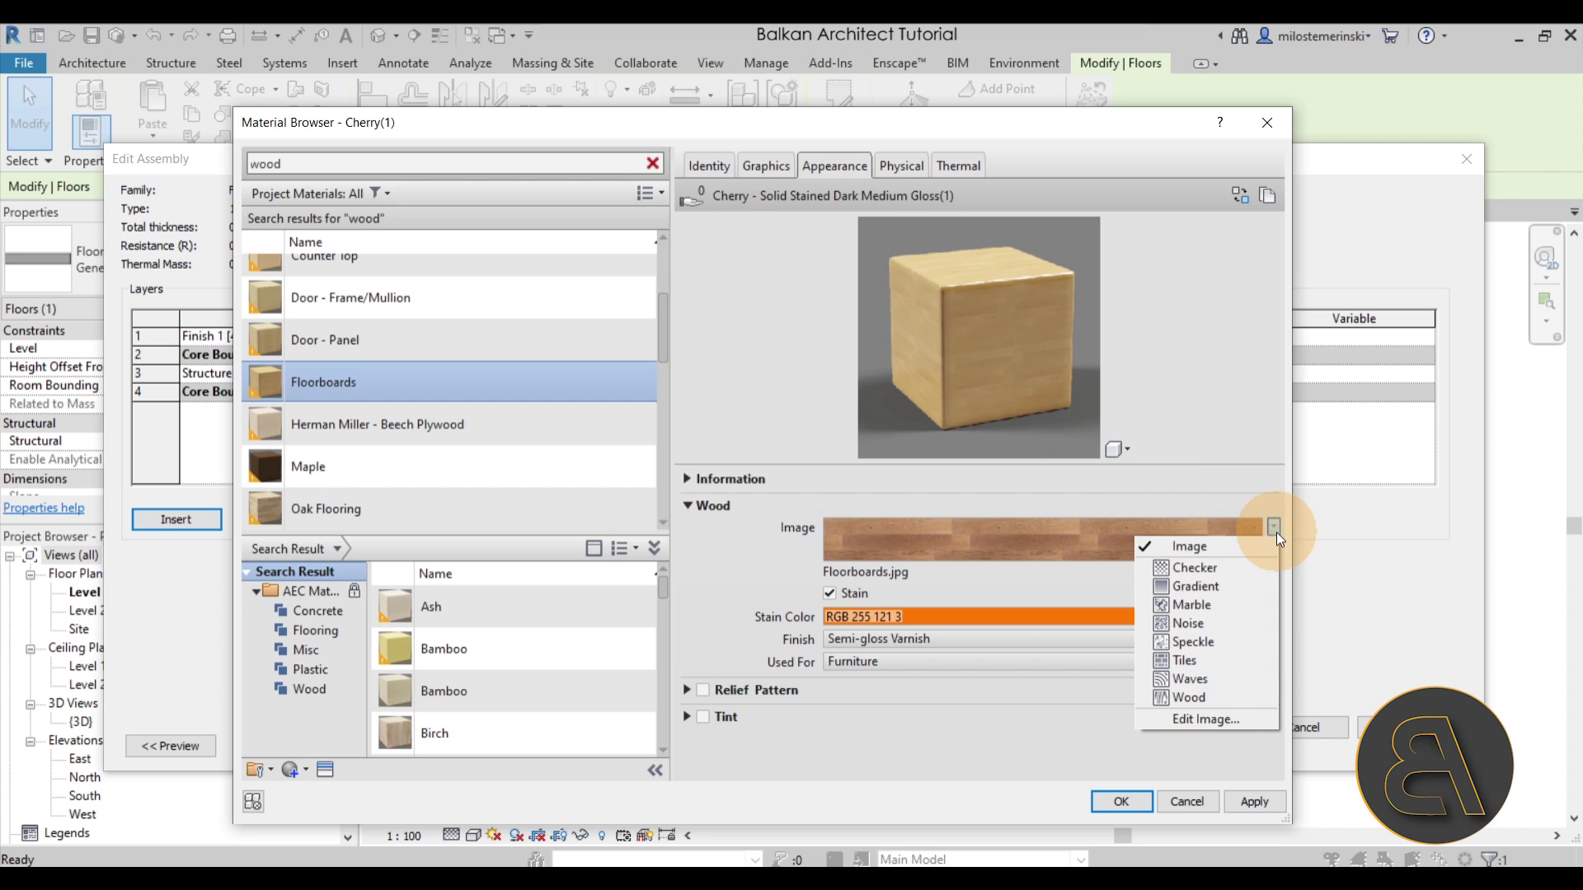
{"action": "left_click", "coordinate": [1182, 717]}
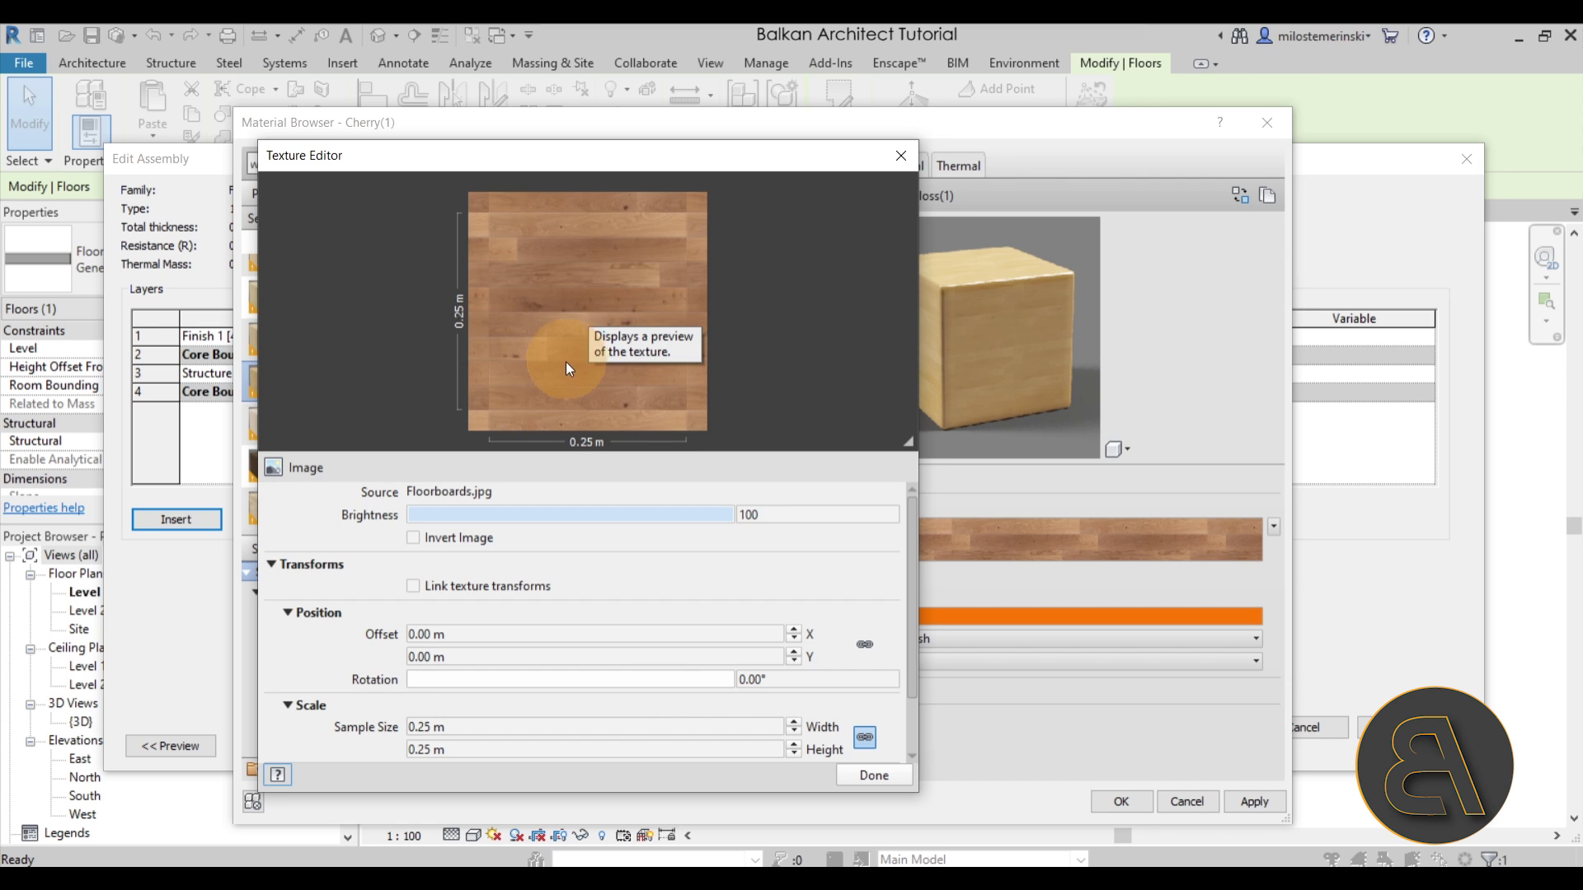
{"action": "scroll", "coordinate": [631, 626], "scroll_direction": "down", "scroll_amount": 1}
{"action": "scroll", "coordinate": [631, 617], "scroll_direction": "down", "scroll_amount": 1}
{"action": "scroll", "coordinate": [544, 557], "scroll_direction": "up", "scroll_amount": 1}
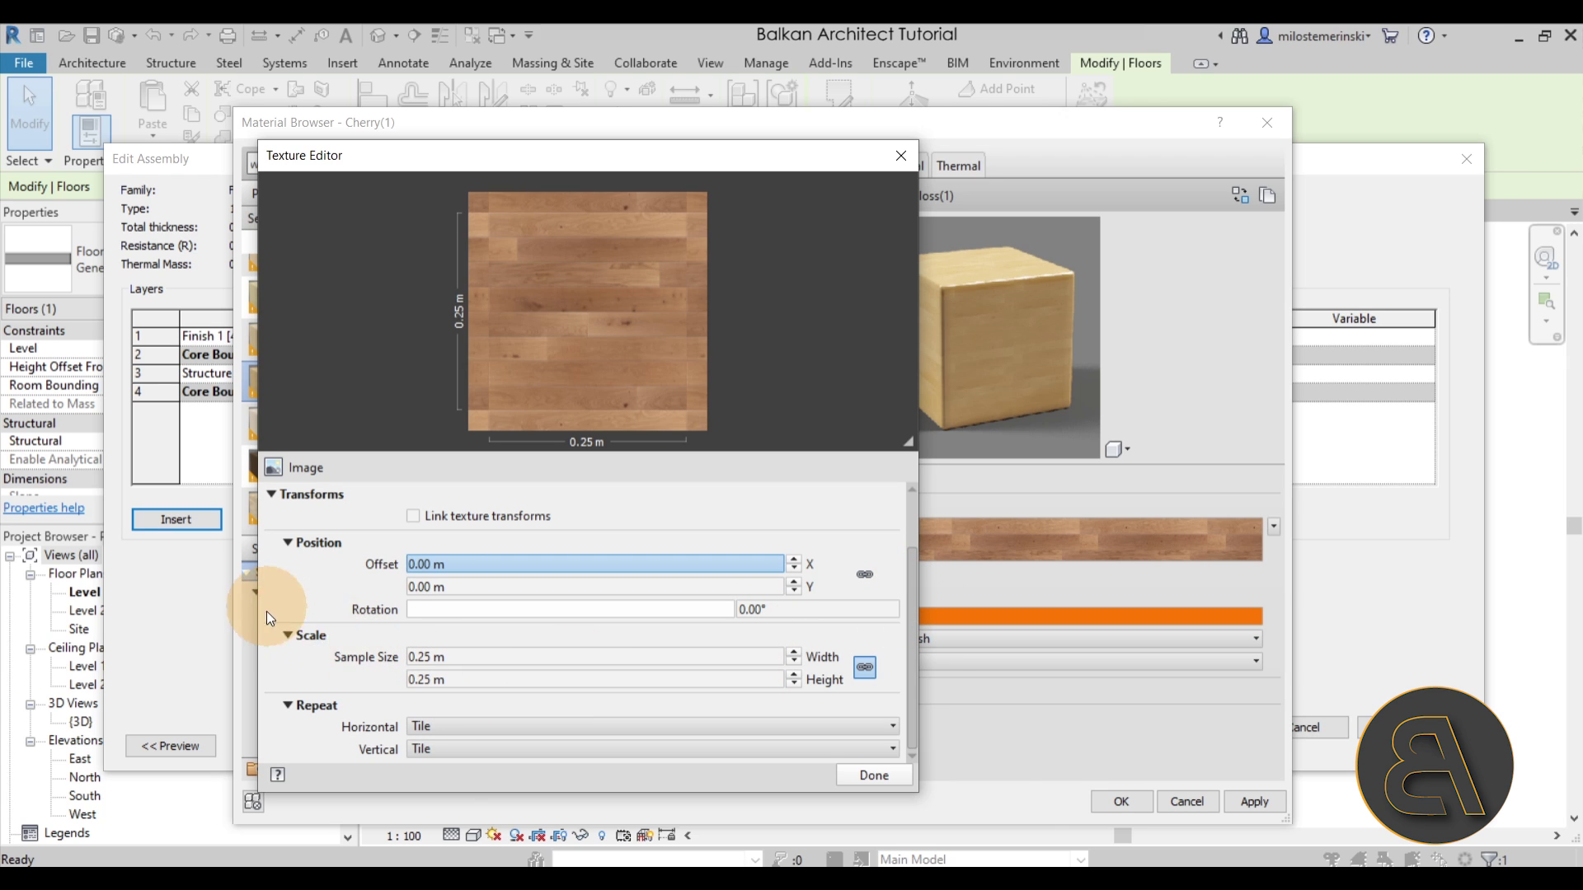
{"action": "left_click", "coordinate": [867, 670]}
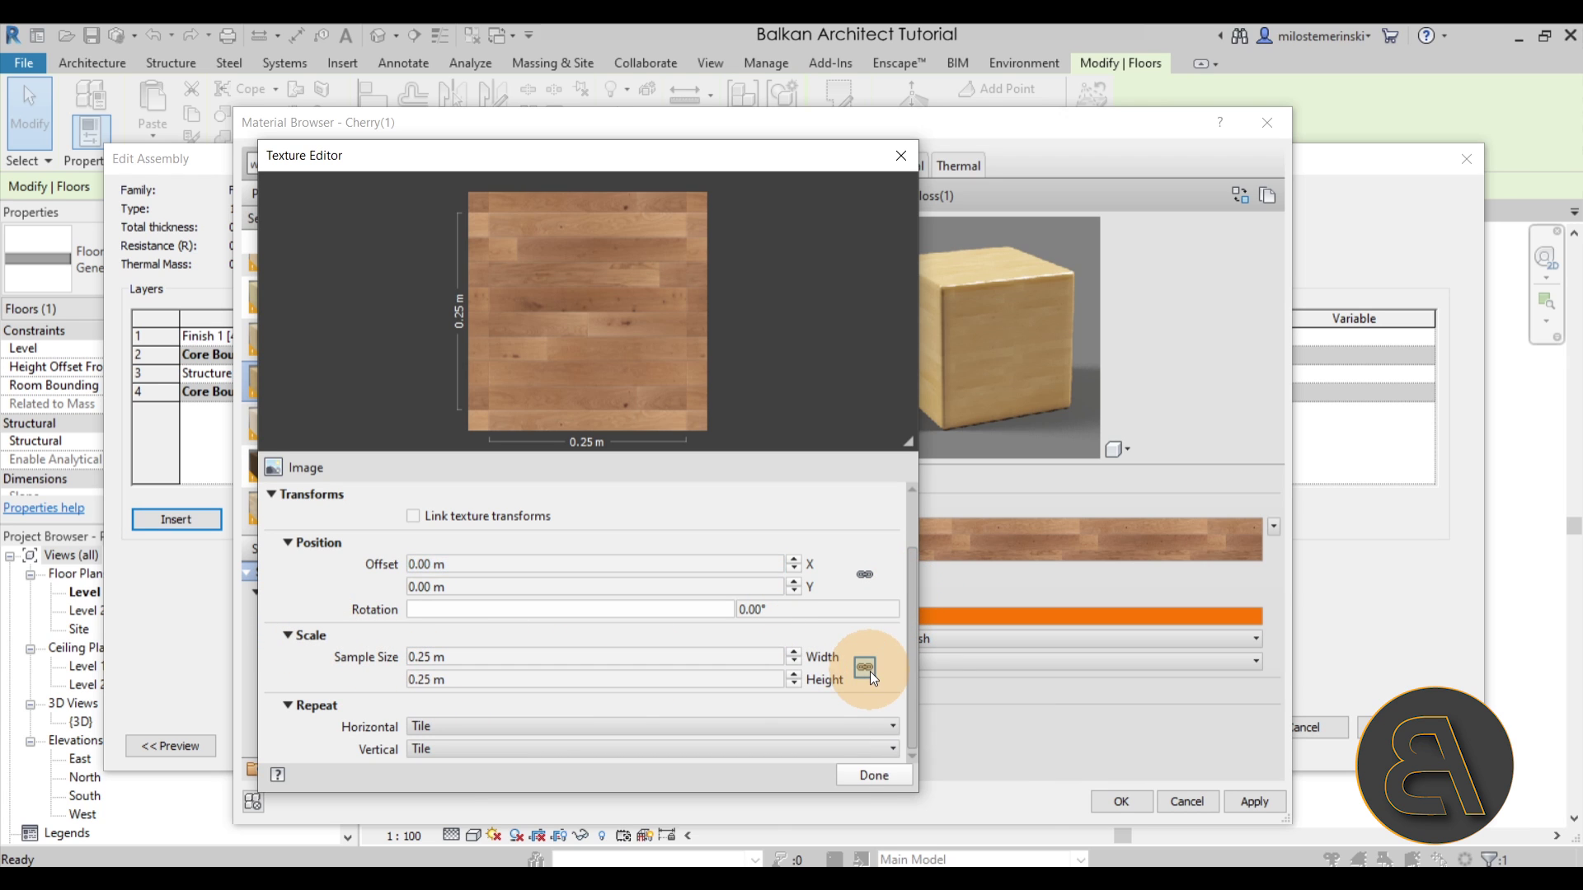
{"action": "double_click", "coordinate": [522, 655]}
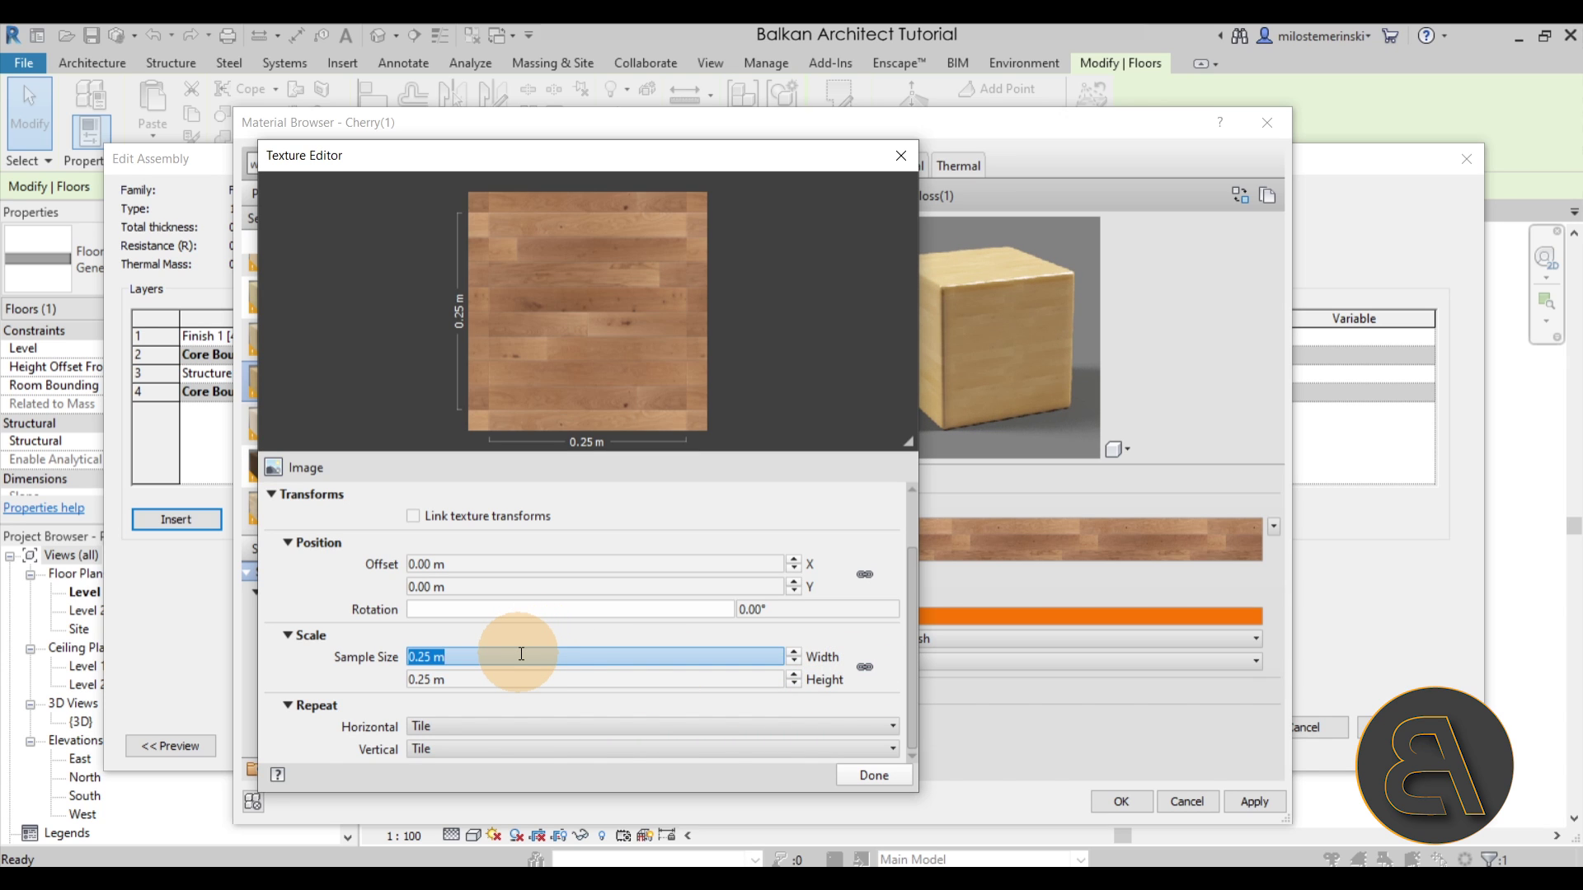
{"action": "type", "text": "1.0261"}
{"action": "key", "text": "Return"}
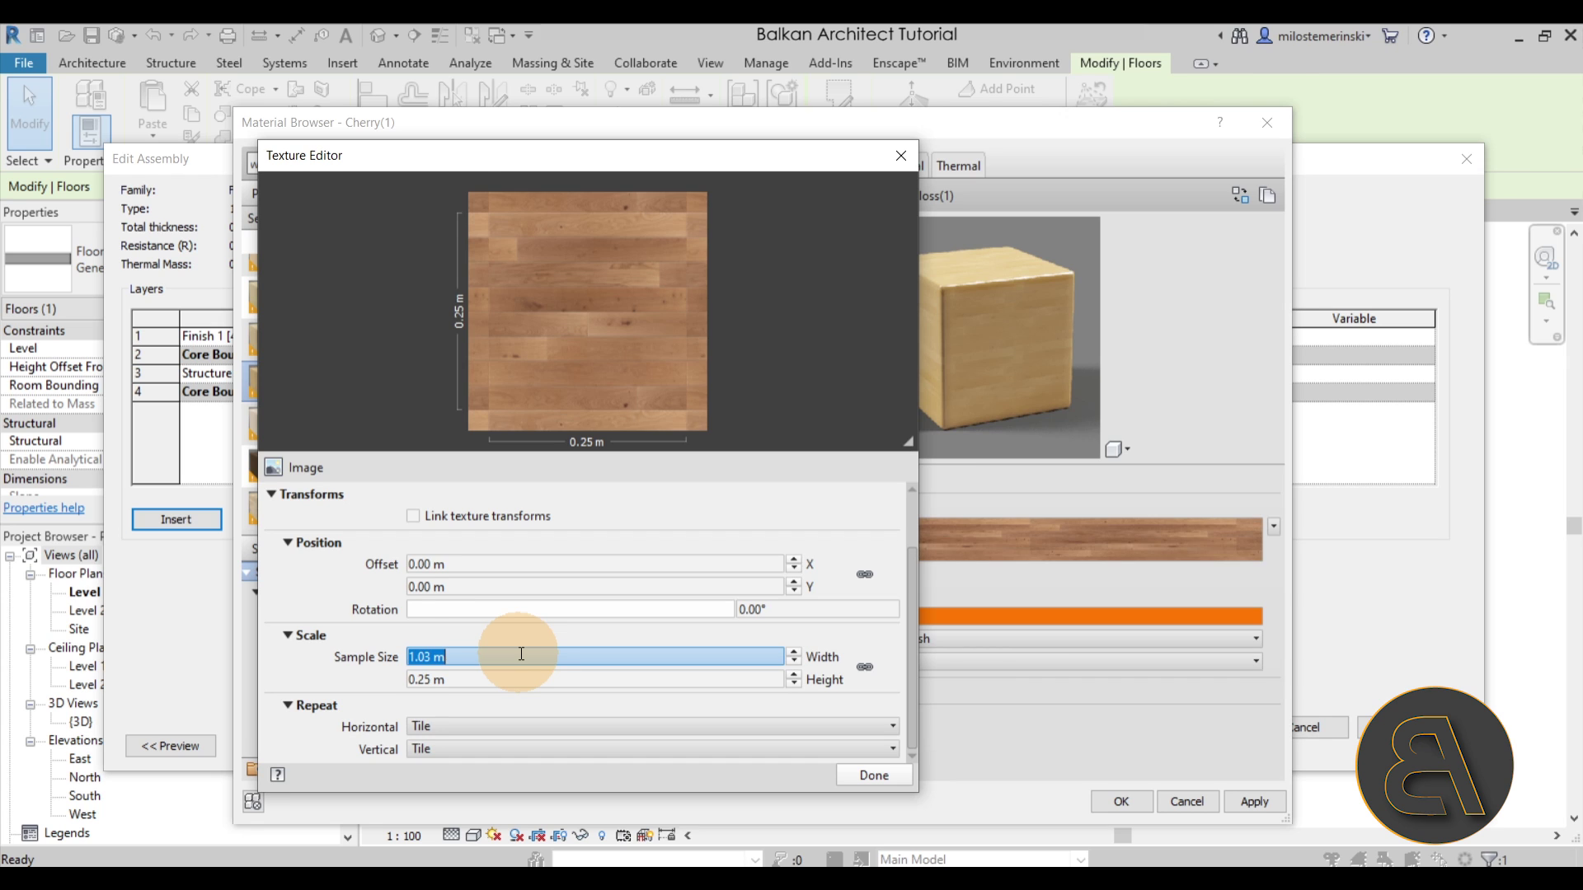
{"action": "left_click", "coordinate": [482, 674]}
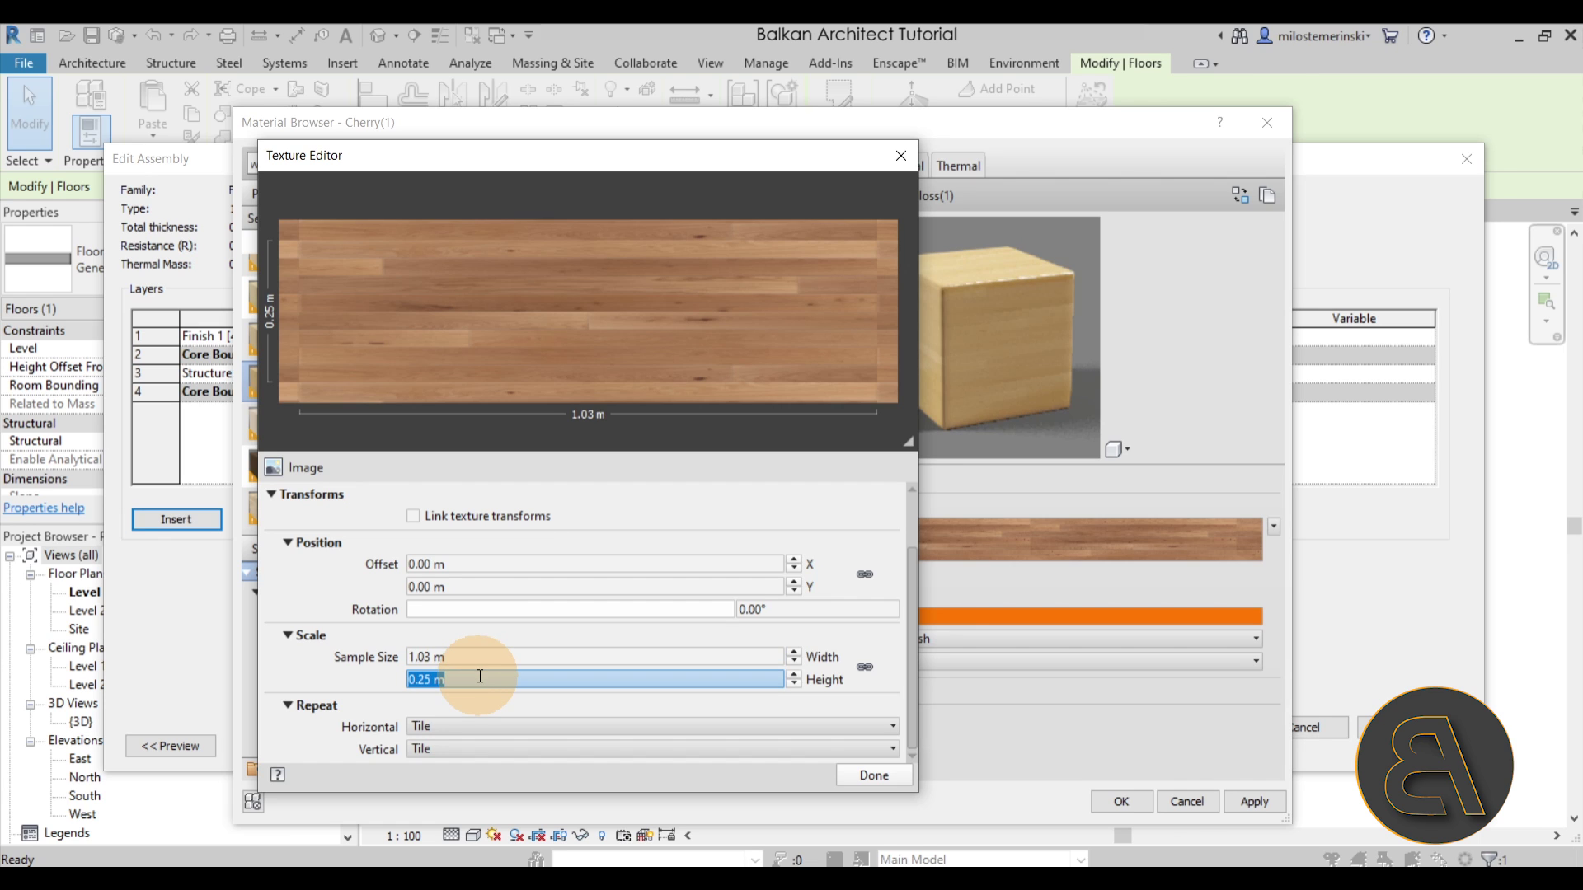
{"action": "type", "text": ".64"}
{"action": "key", "text": "Return"}
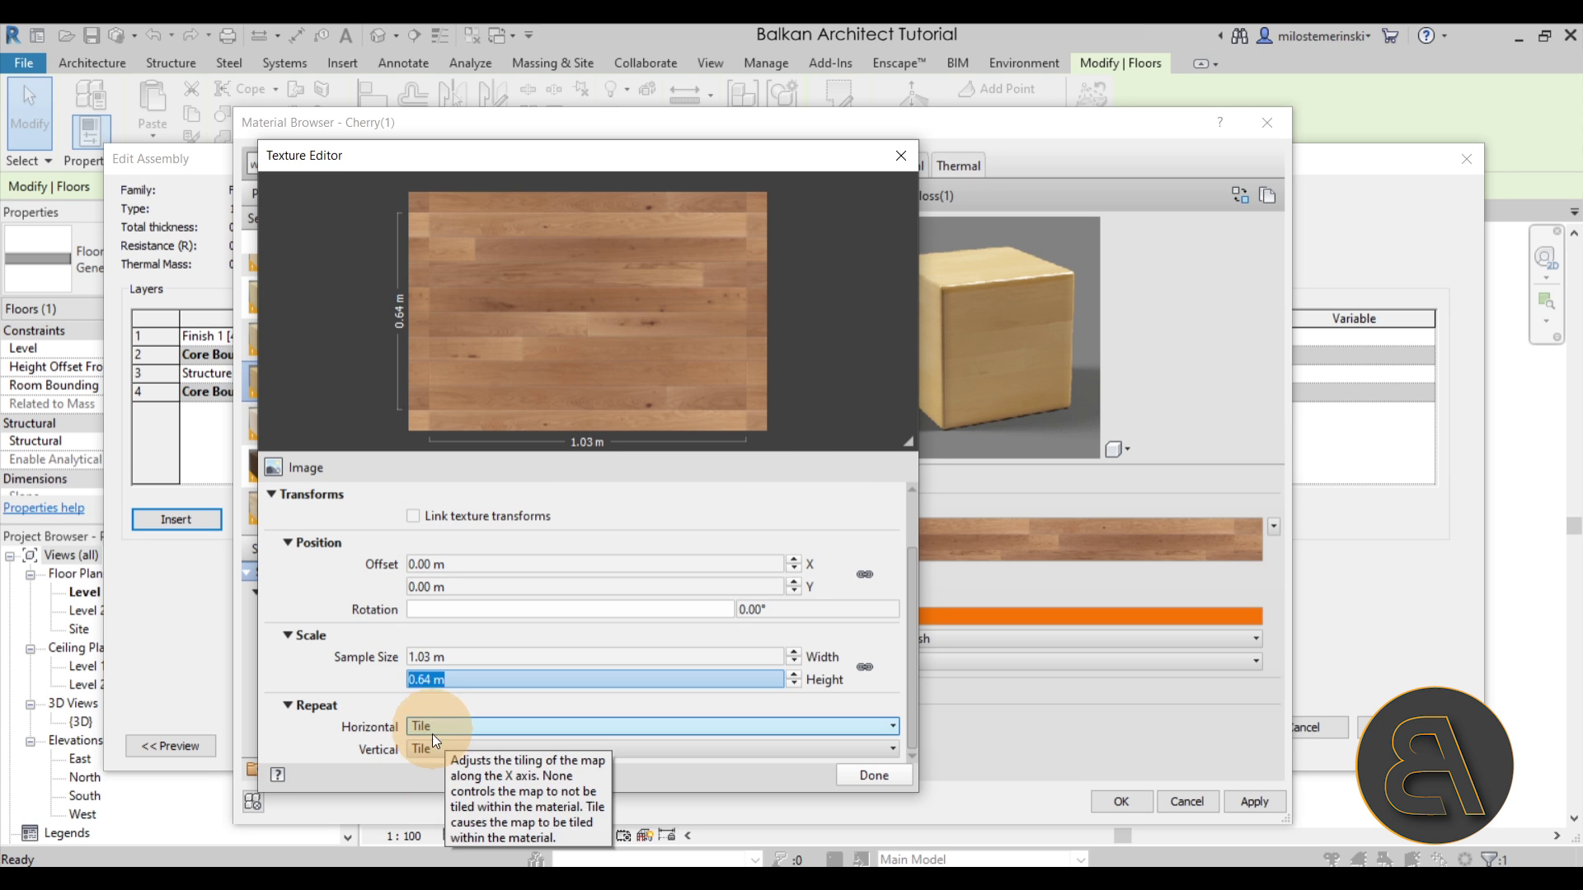
{"action": "left_click", "coordinate": [877, 774]}
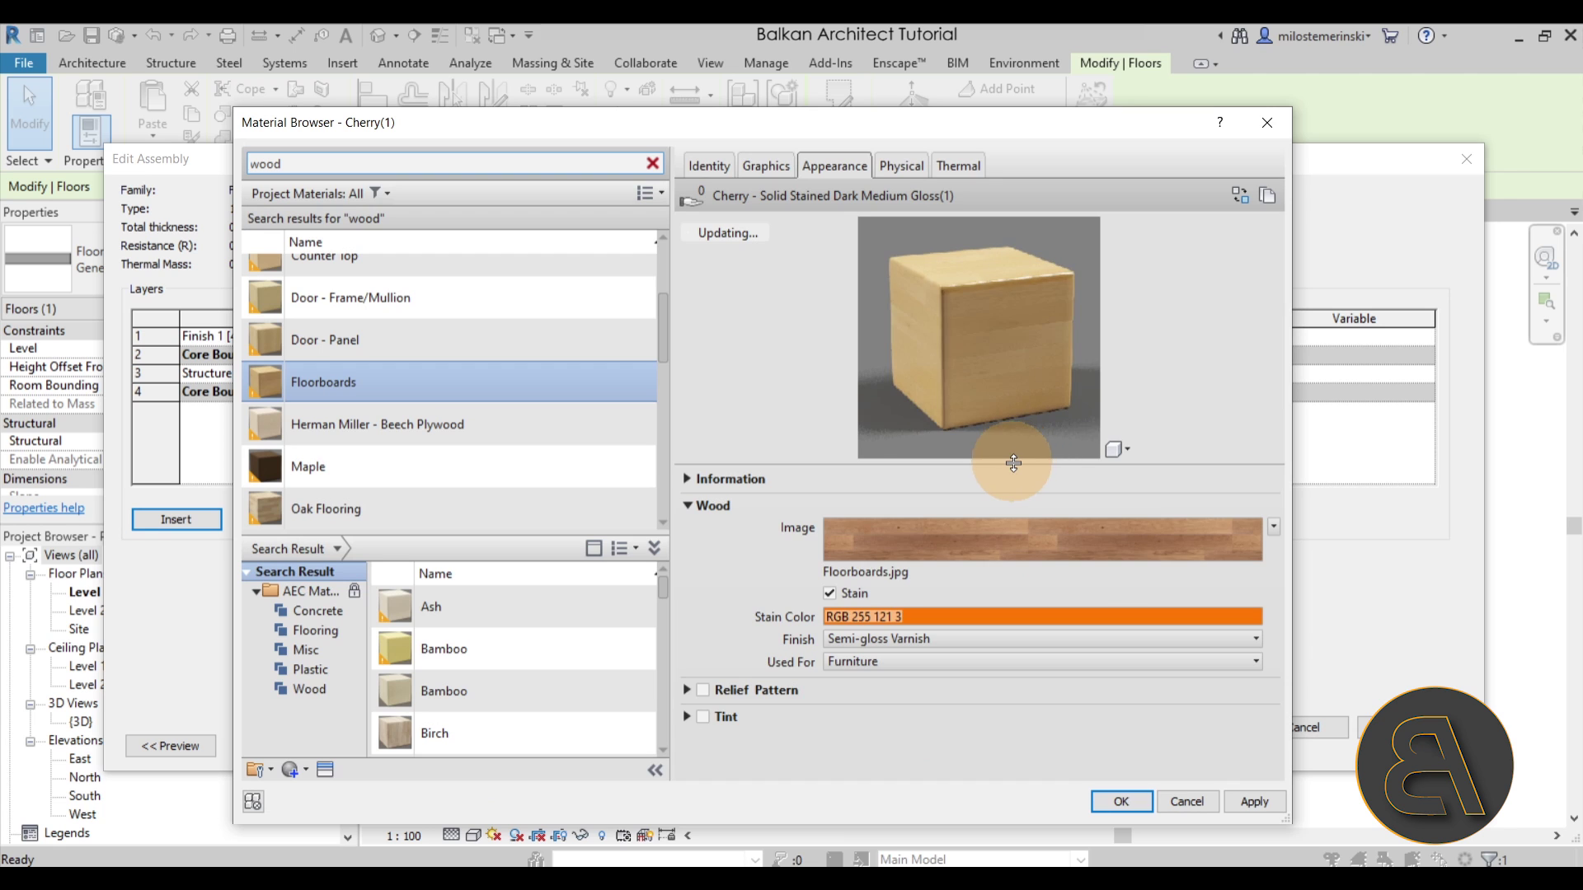
- Enlarge the material preview further and turn off the stain in the Floorboards appearance
{"action": "left_click_drag", "start_coordinate": [1017, 460], "coordinate": [1025, 495]}
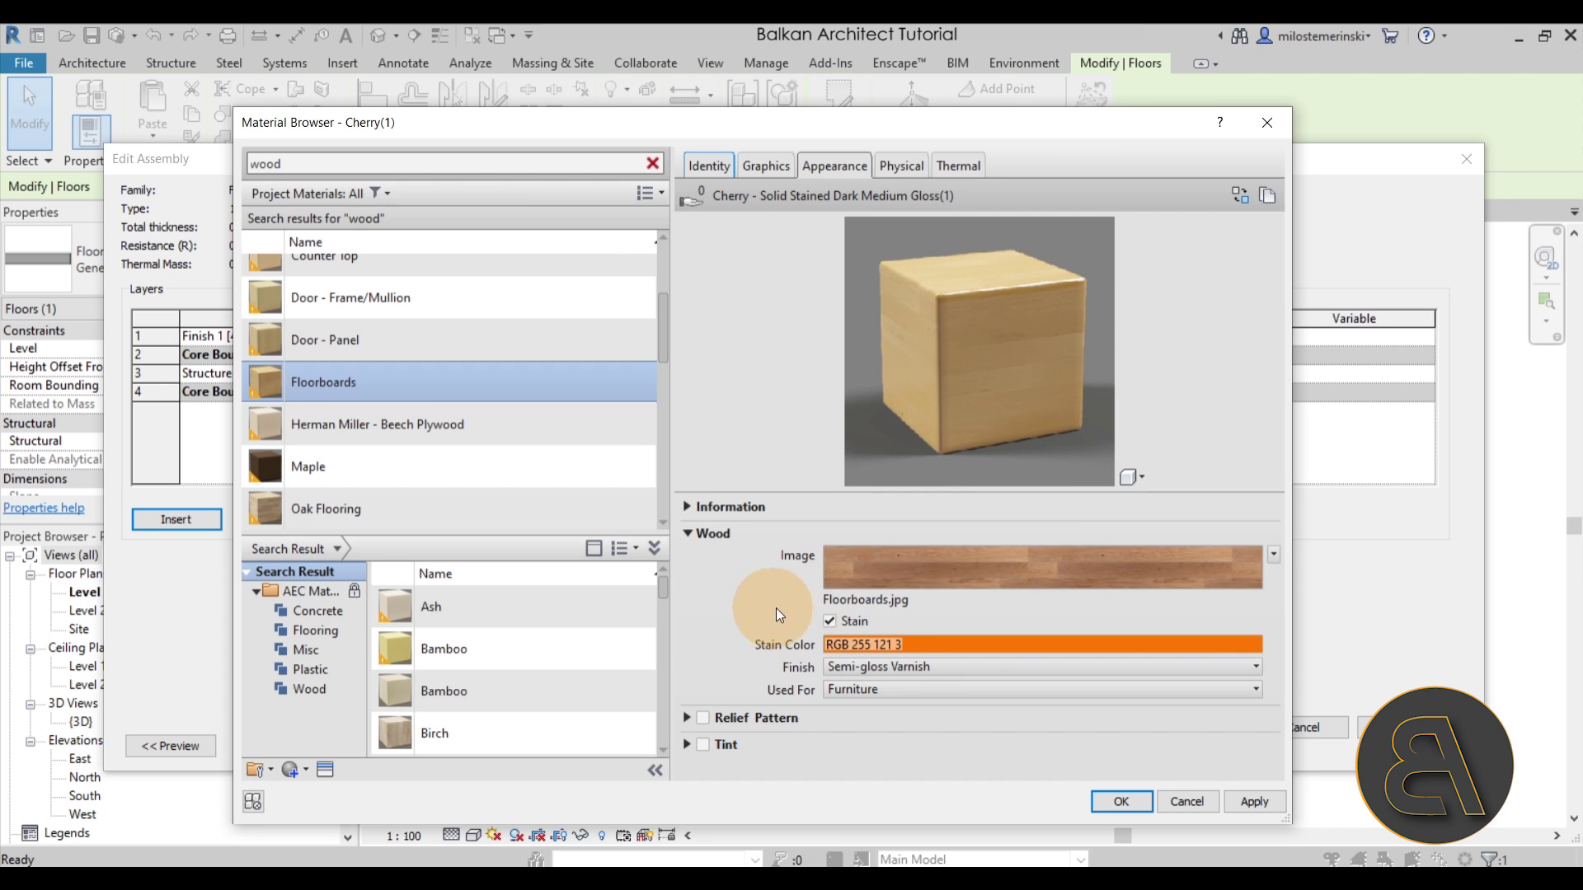
{"action": "left_click", "coordinate": [839, 623]}
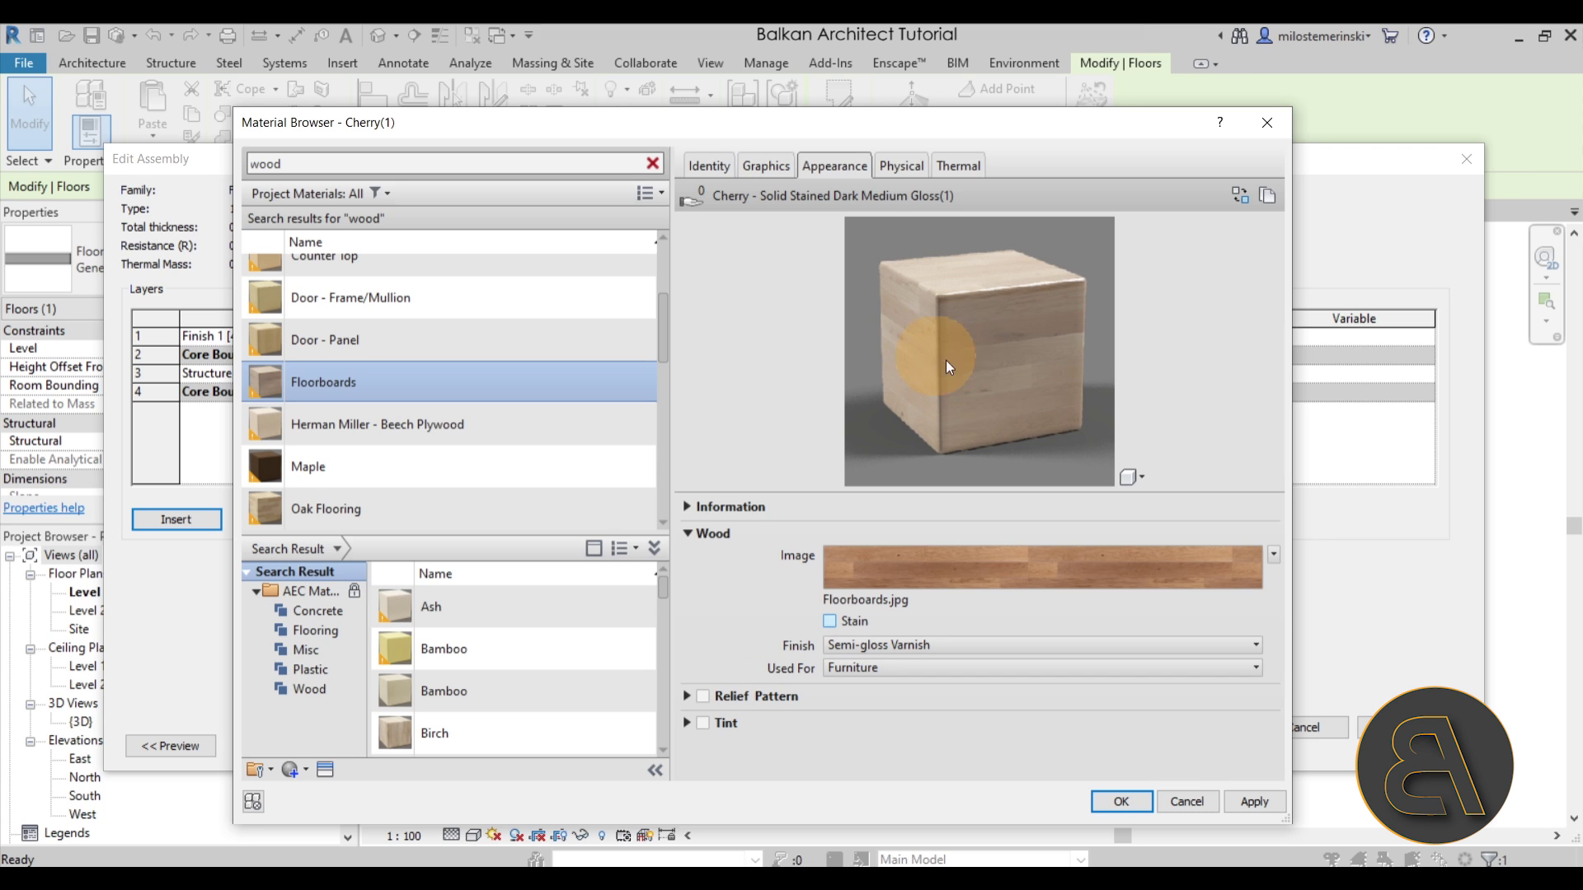
- Leave the stain off, set the wood's finish to Satin Varnish and set it as used for Flooring
{"action": "left_click", "coordinate": [833, 624]}
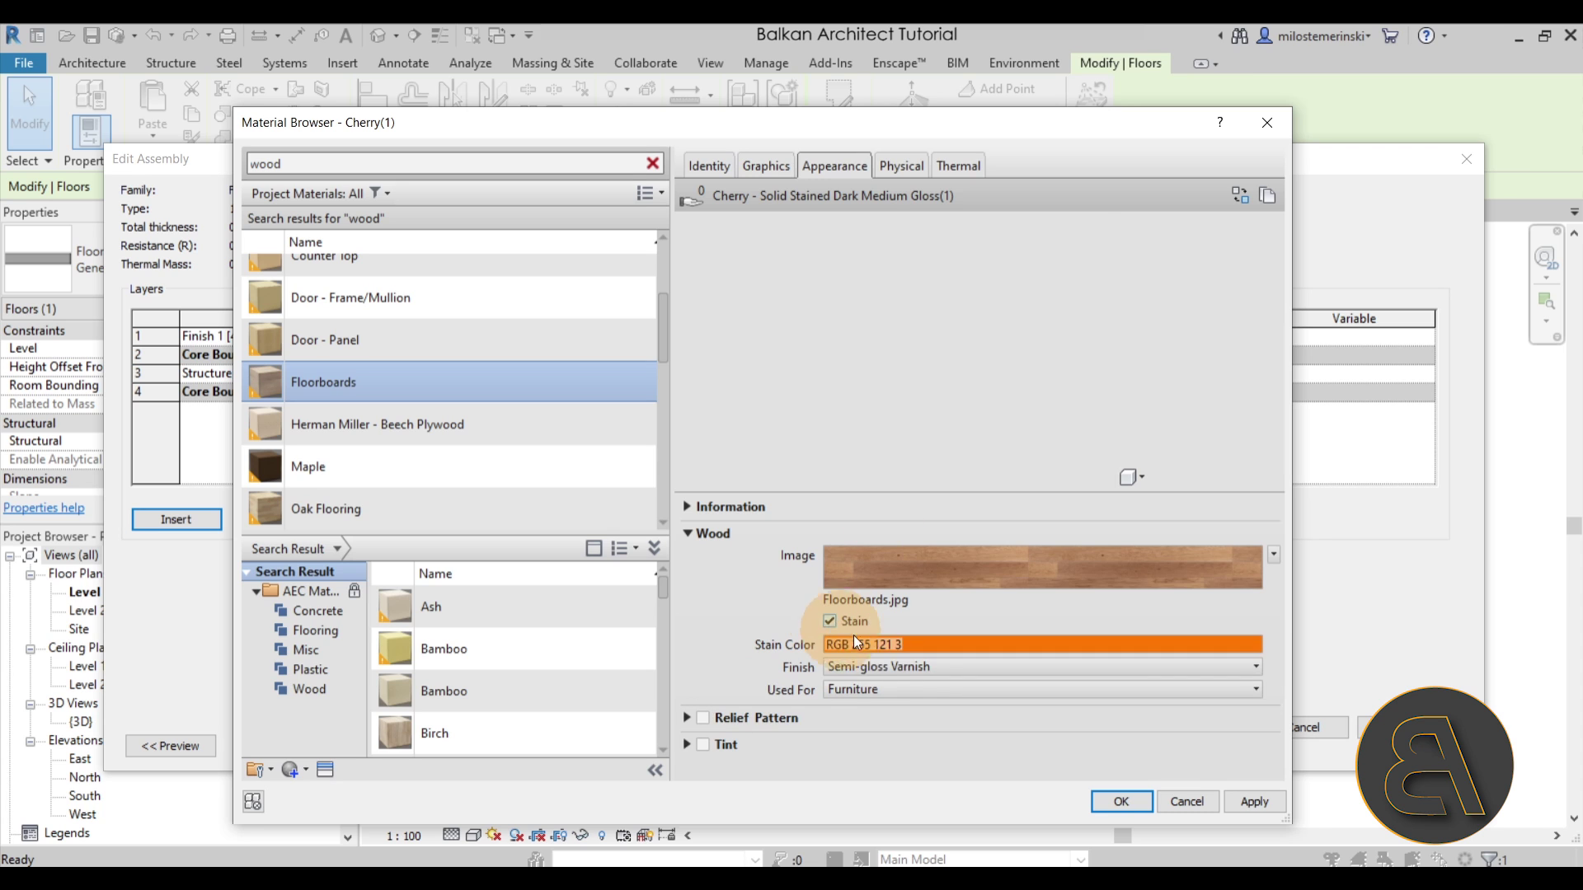
{"action": "left_click", "coordinate": [833, 625]}
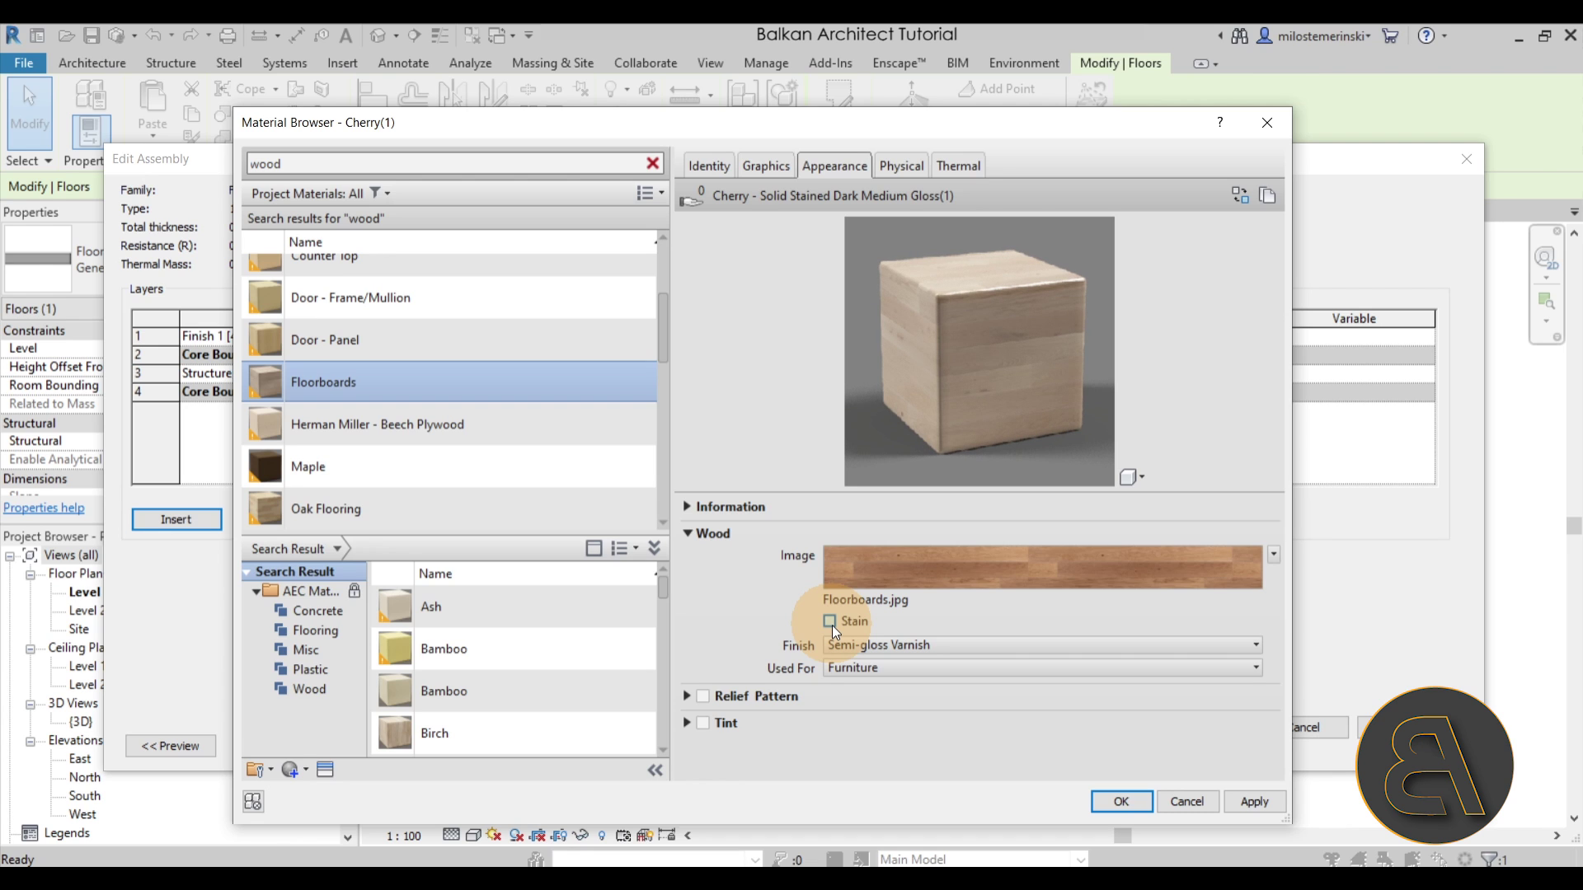
{"action": "left_click", "coordinate": [828, 646]}
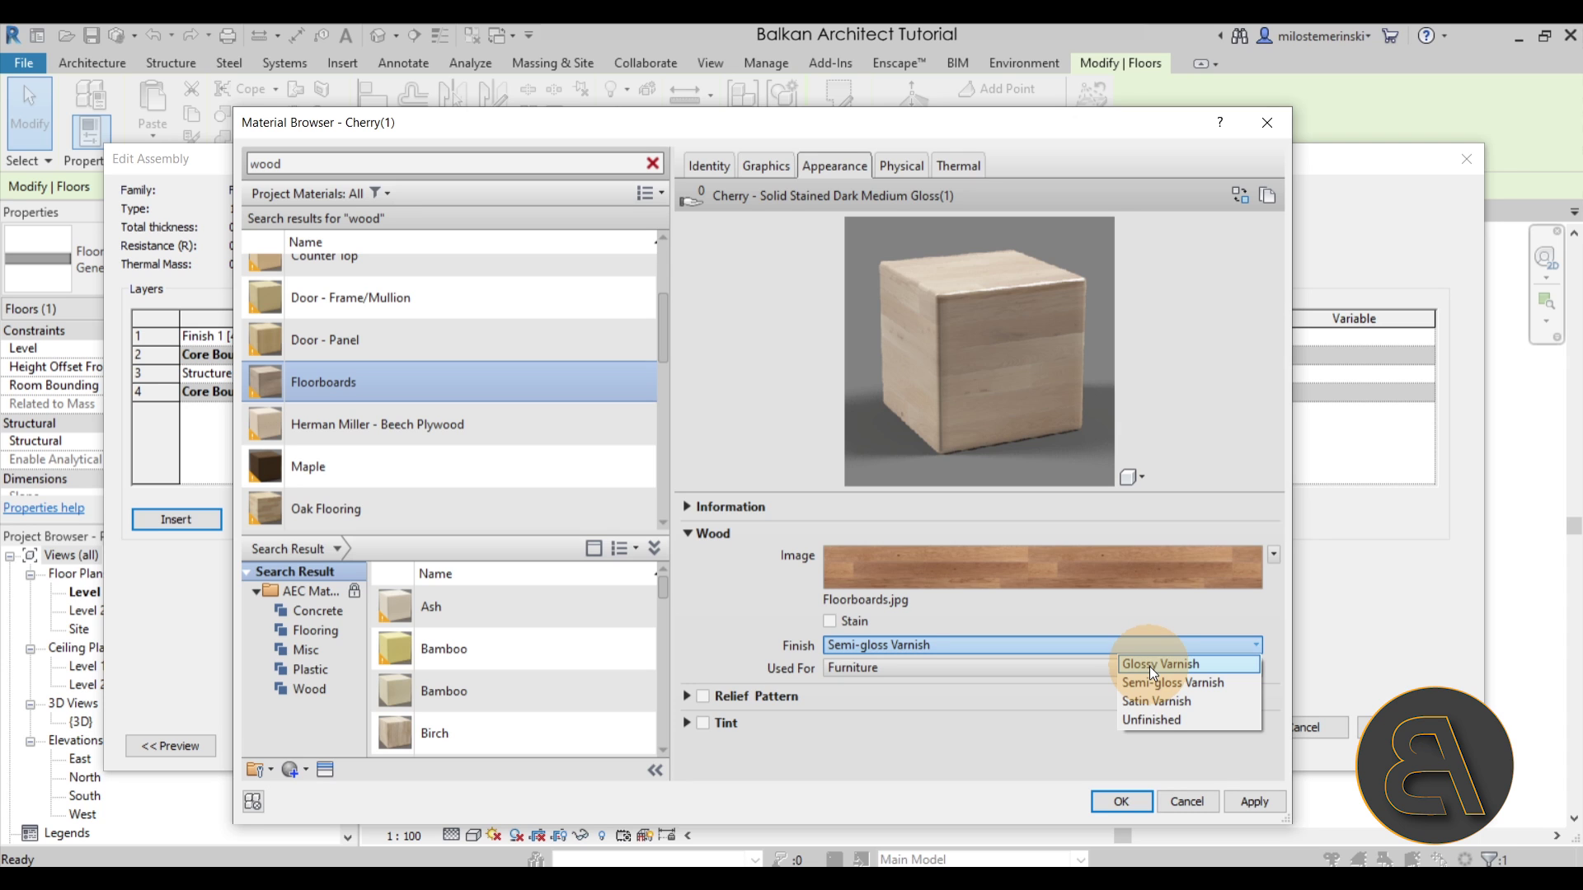
{"action": "left_click", "coordinate": [1145, 699]}
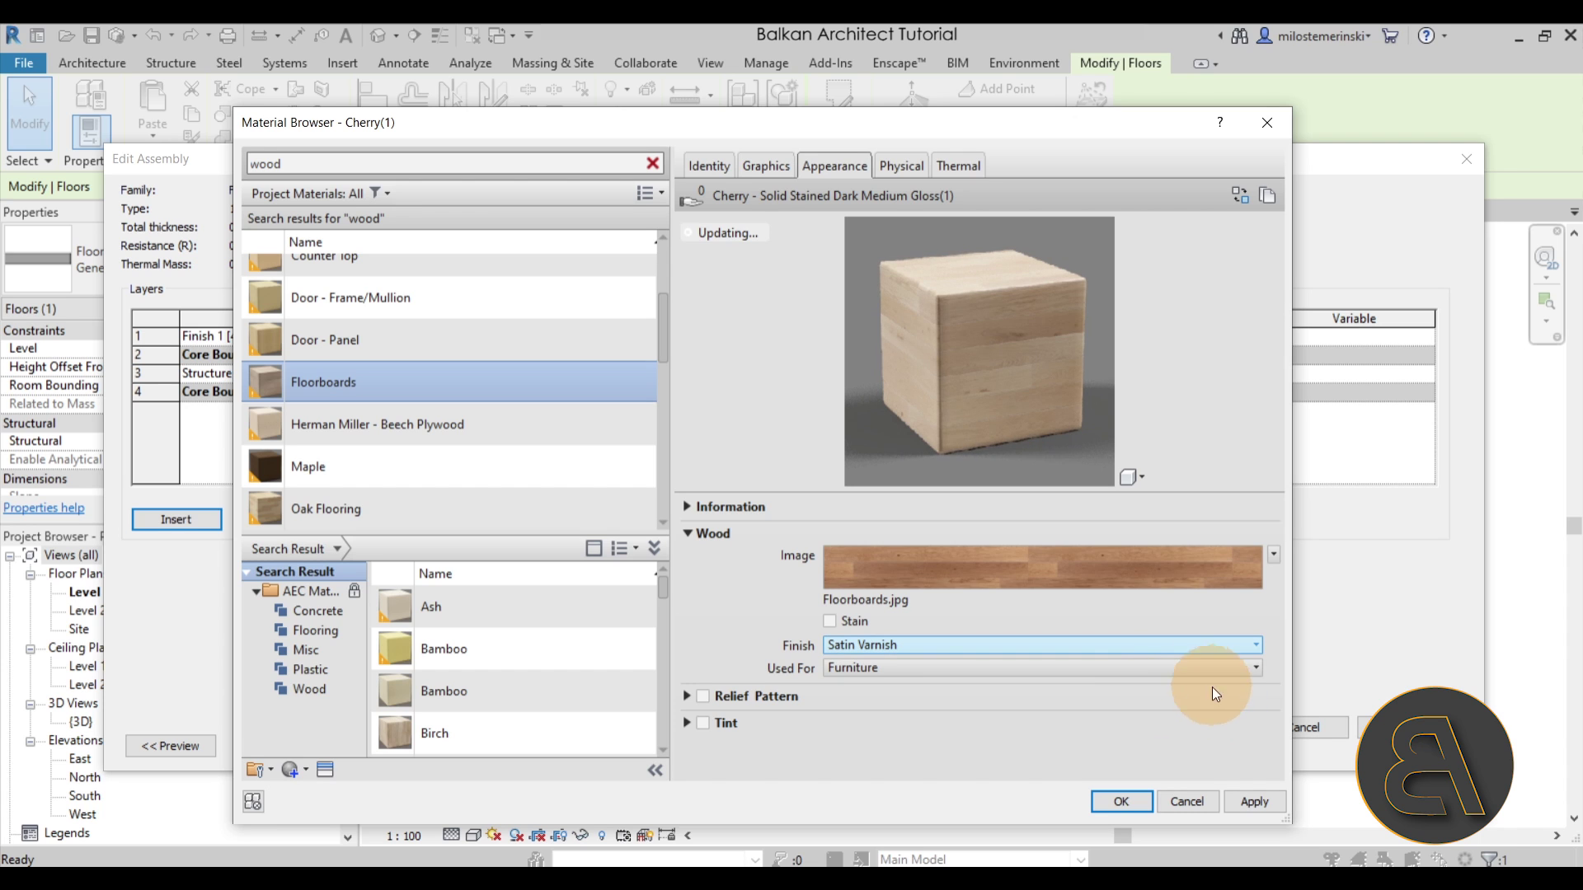
{"action": "left_click", "coordinate": [835, 669]}
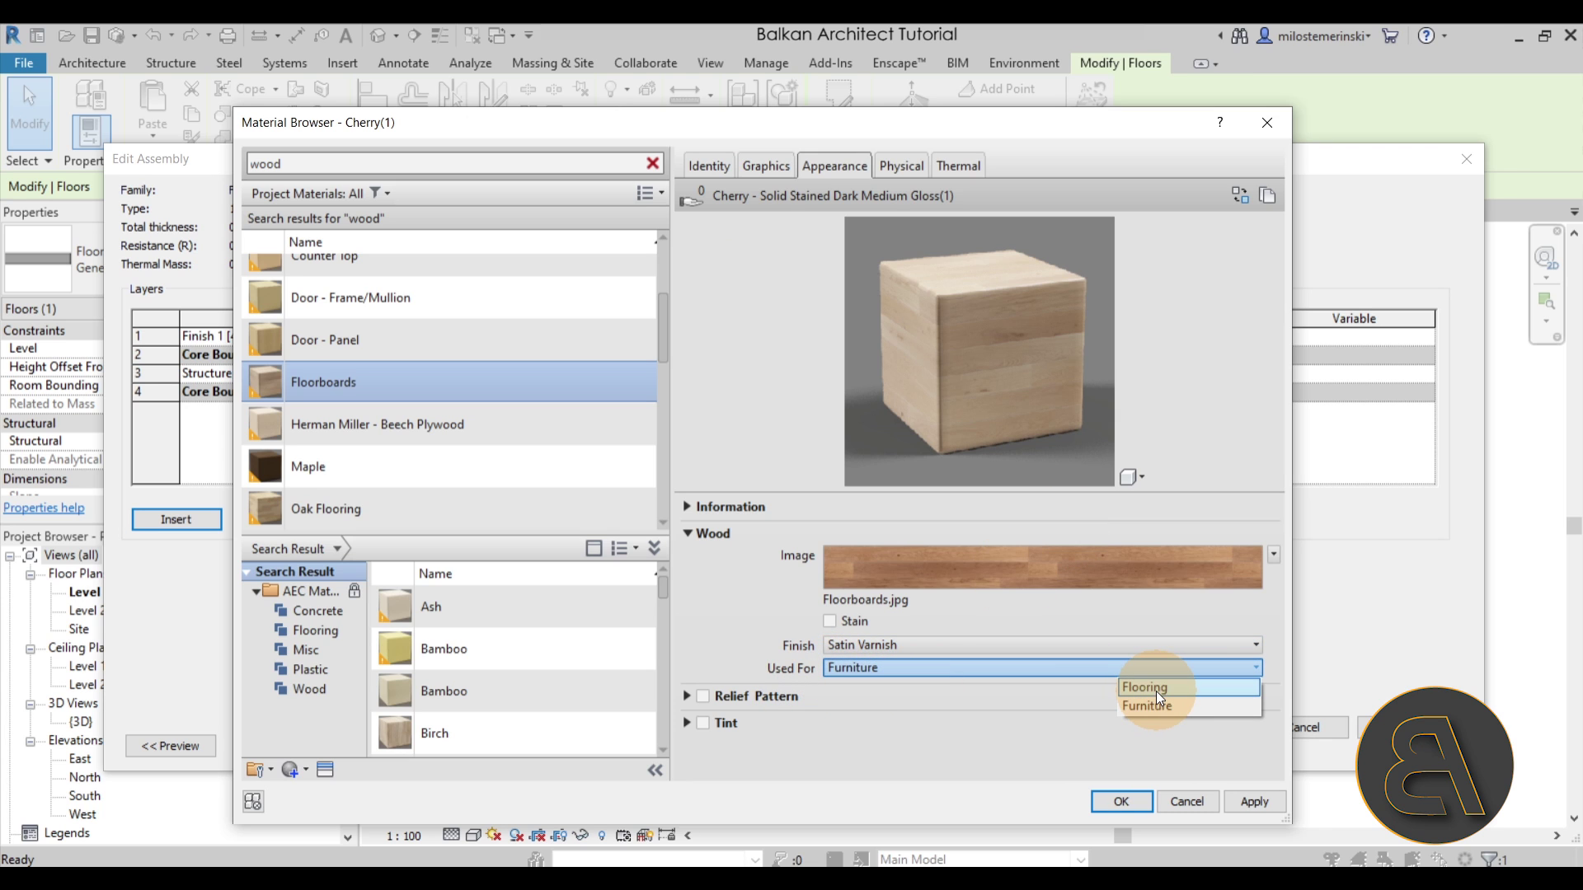
{"action": "left_click", "coordinate": [1156, 689]}
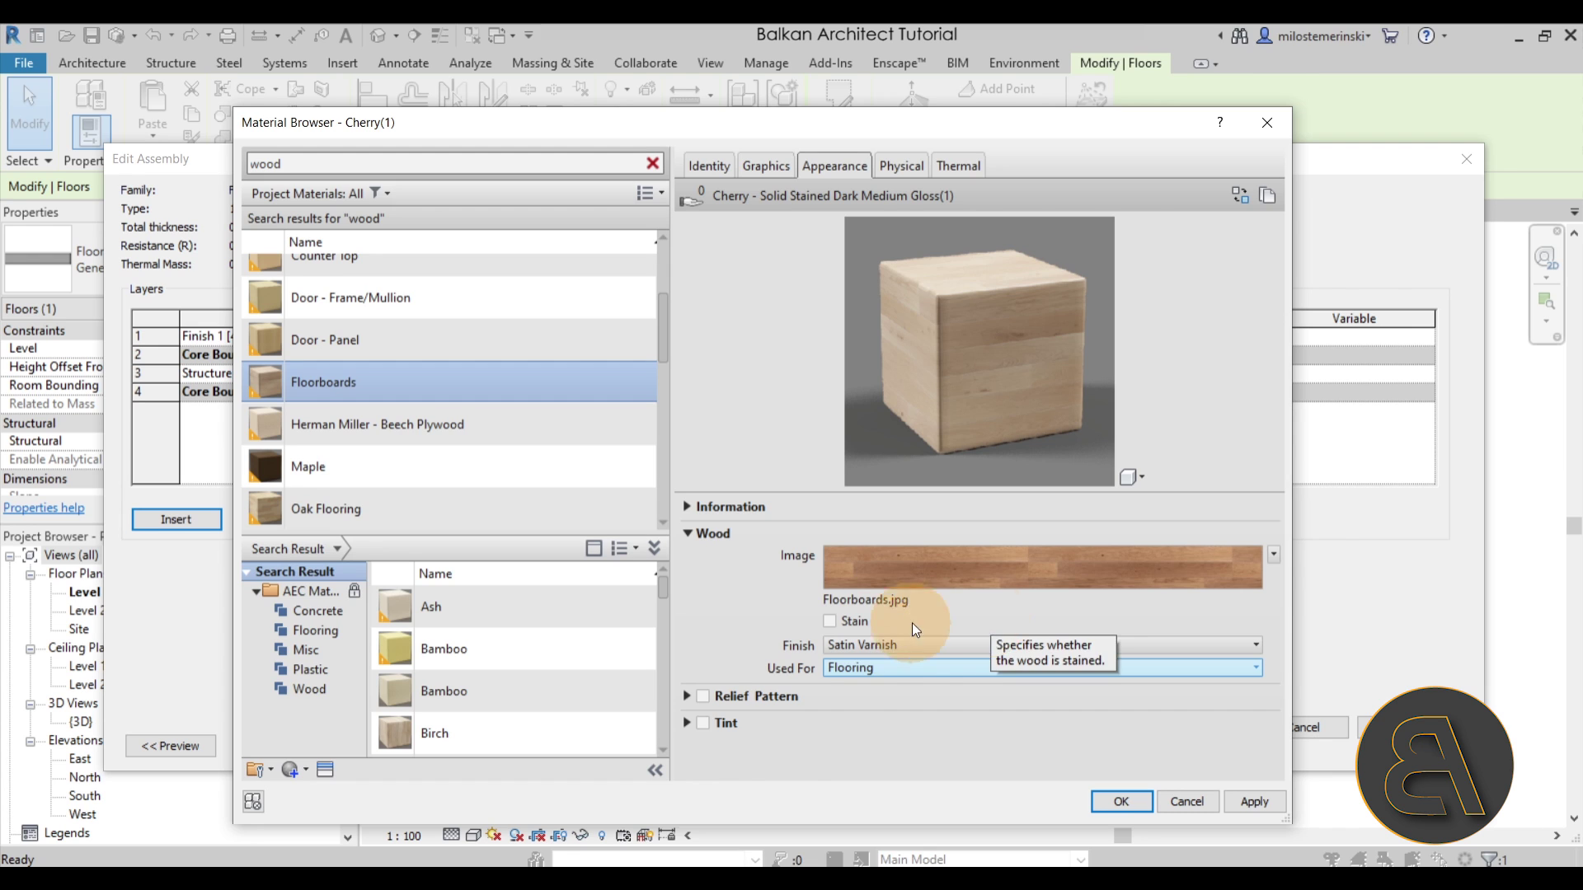
- Turn on the relief pattern with the Custom type and load Floorboards Bump.jpg from the Desktop as its image
{"action": "left_click", "coordinate": [702, 697]}
{"action": "scroll", "coordinate": [1010, 626], "scroll_direction": "down", "scroll_amount": 1}
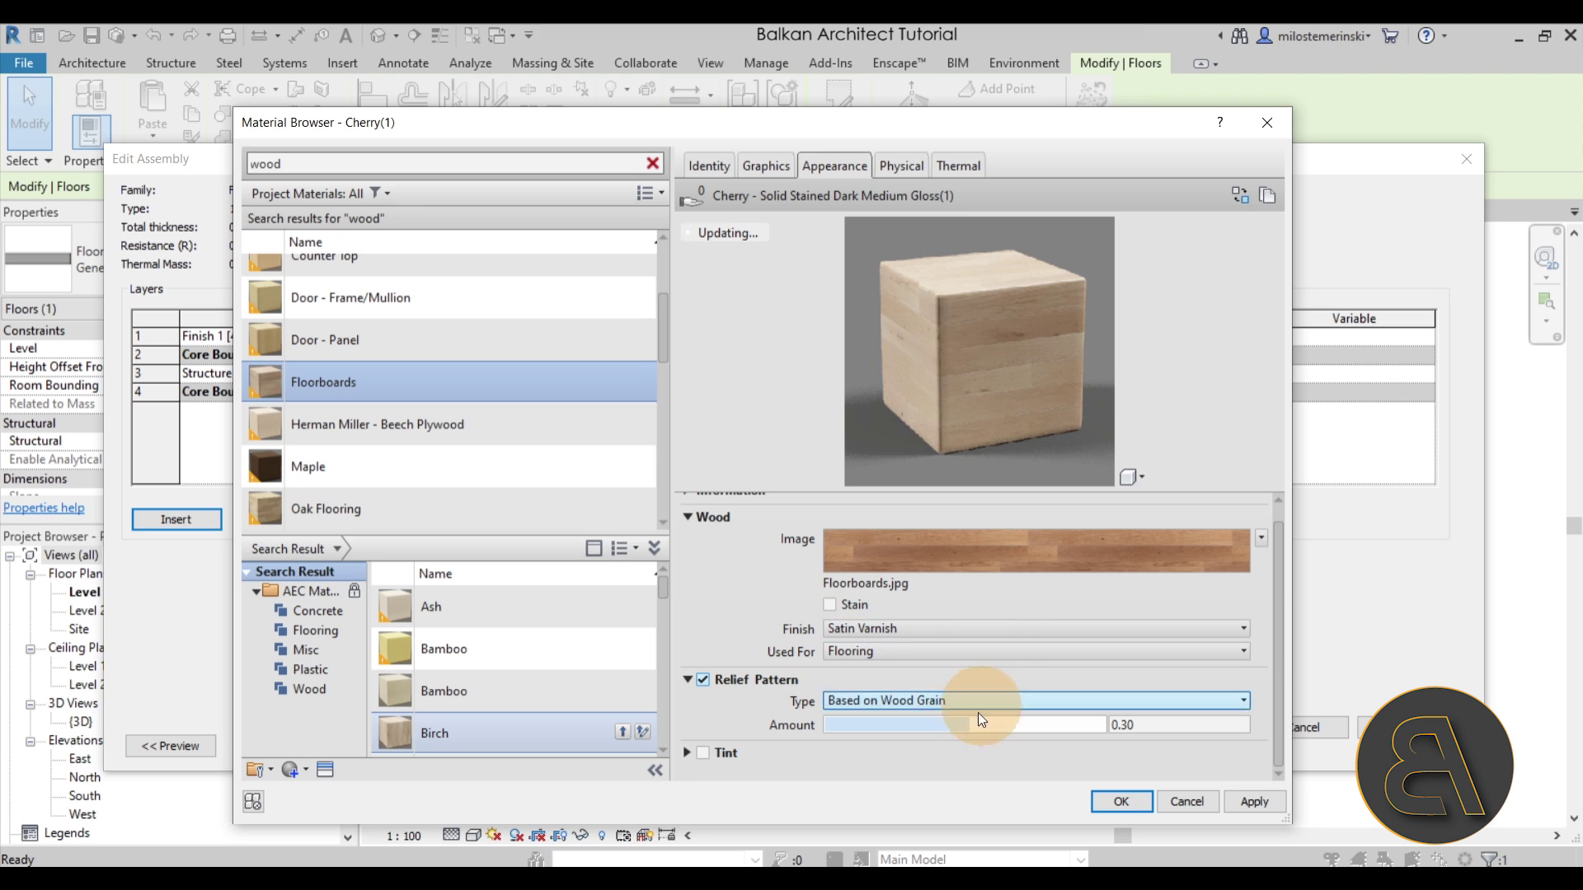
{"action": "left_click", "coordinate": [915, 701]}
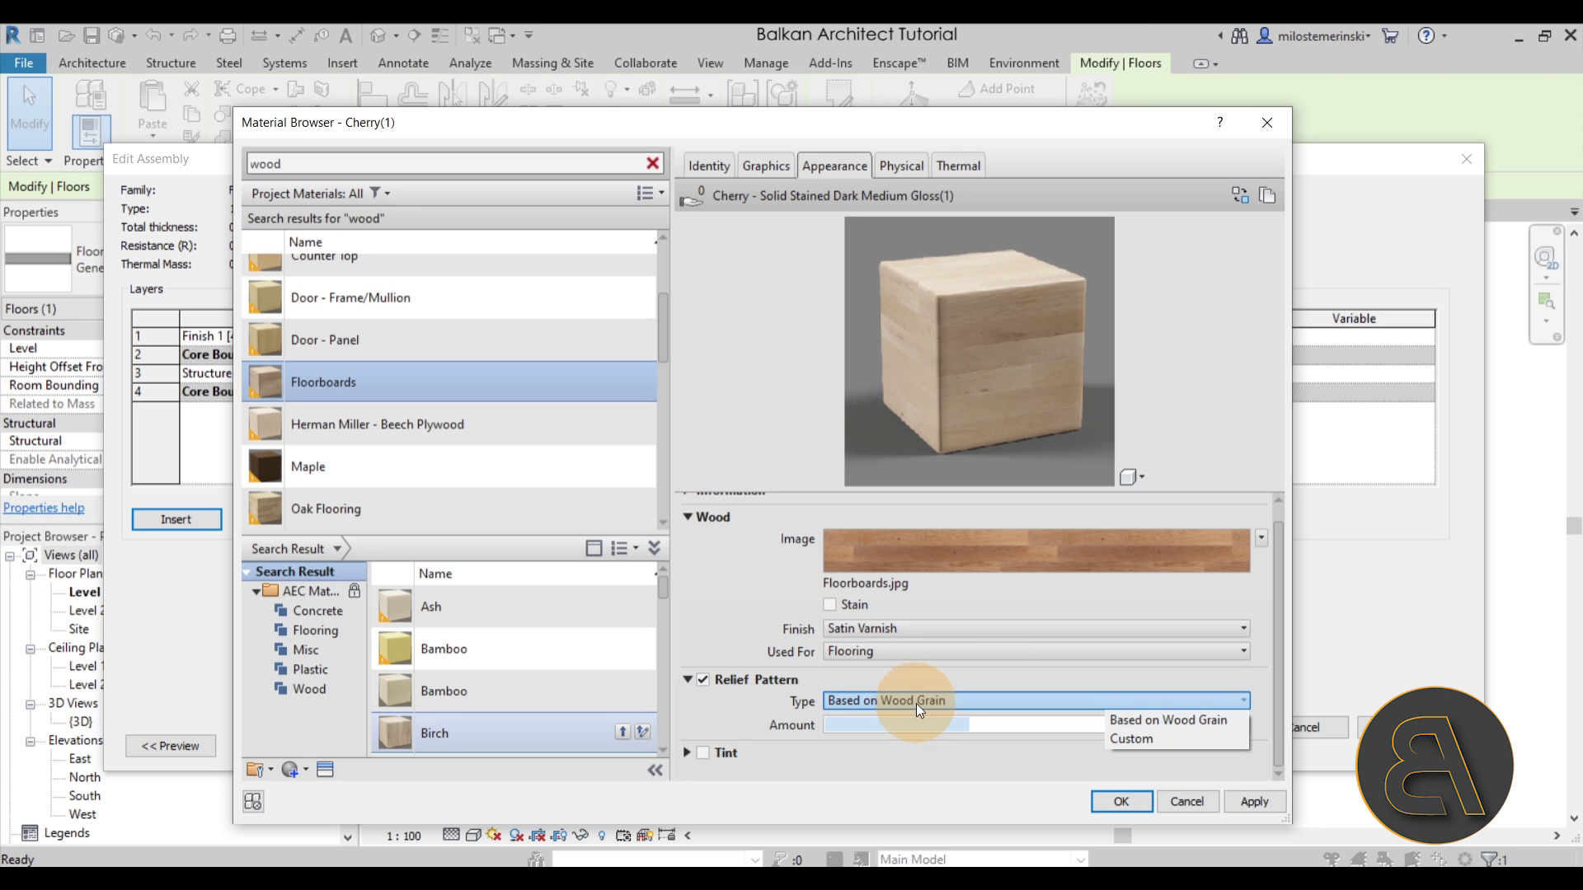
{"action": "left_click", "coordinate": [1128, 740]}
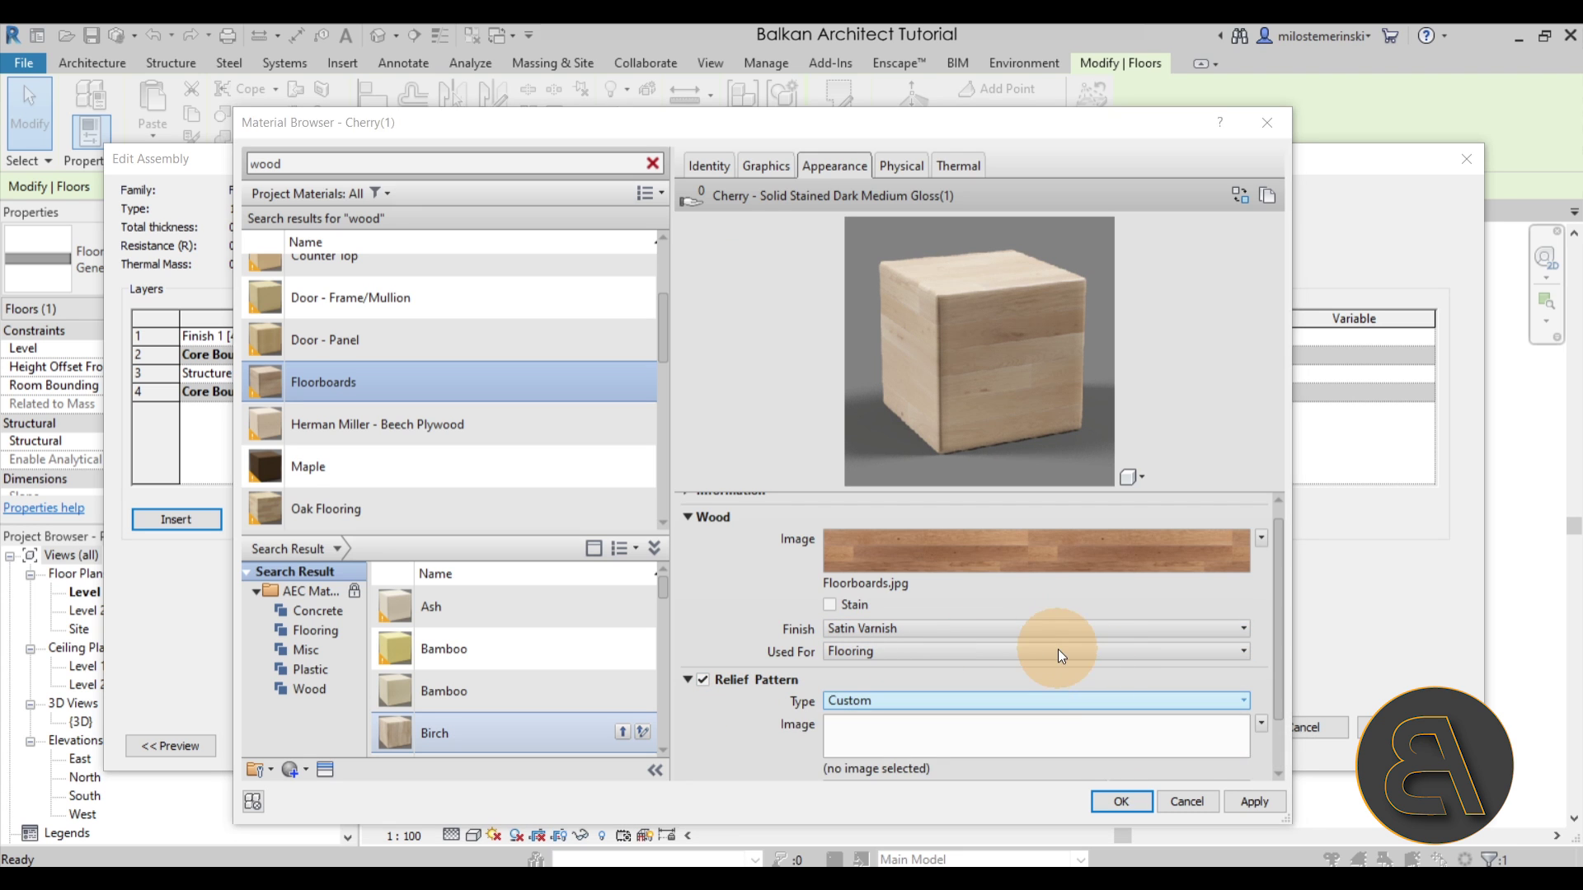
{"action": "left_click", "coordinate": [1220, 740]}
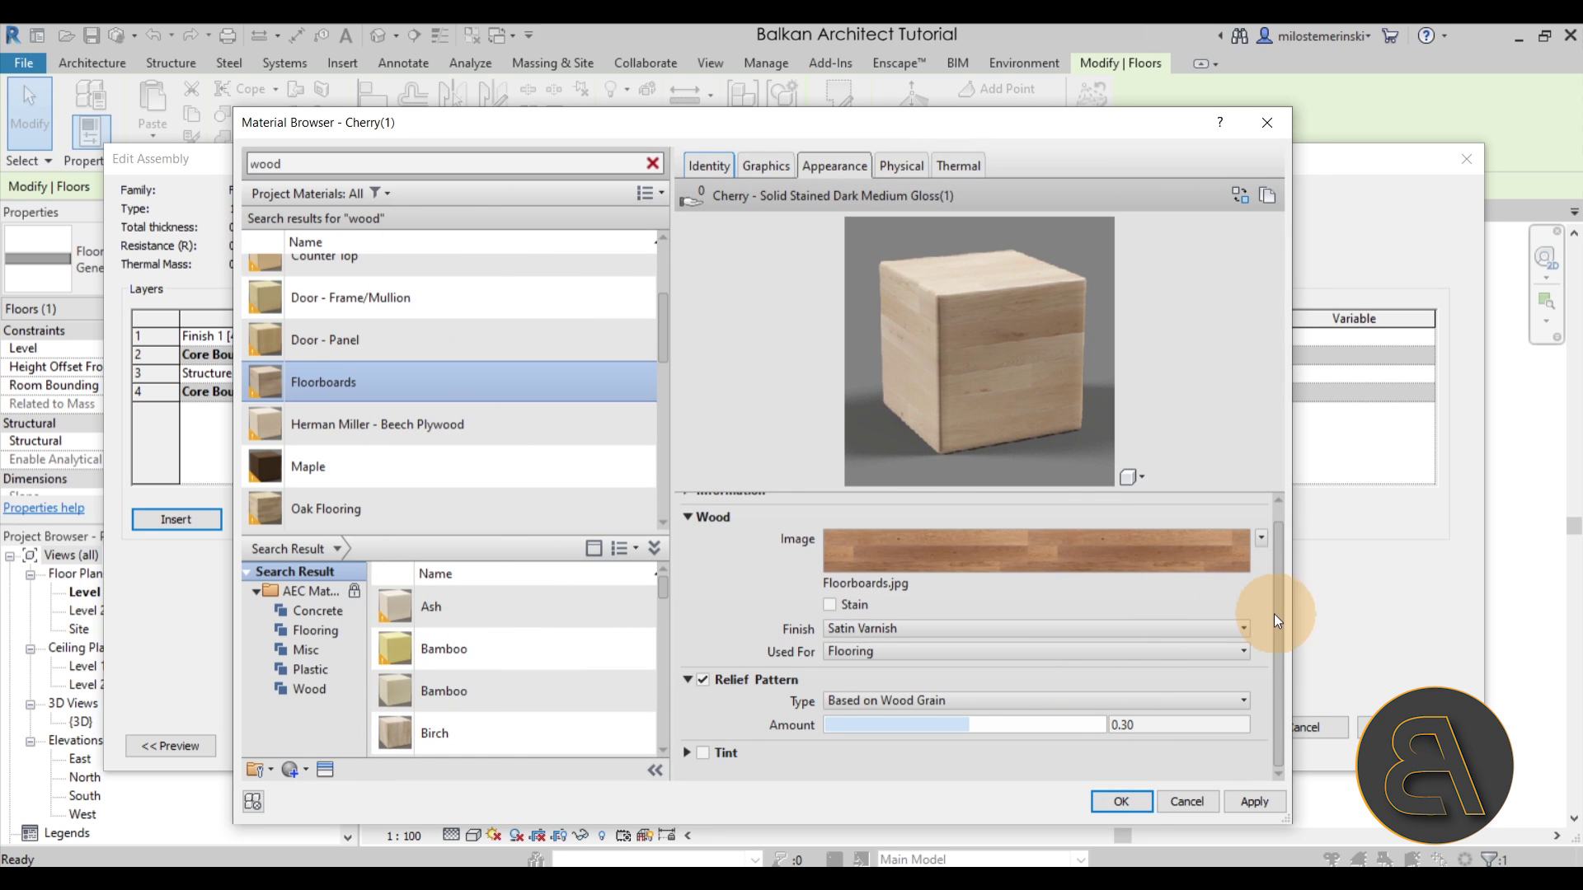
{"action": "left_click", "coordinate": [981, 702]}
{"action": "left_click", "coordinate": [1119, 740]}
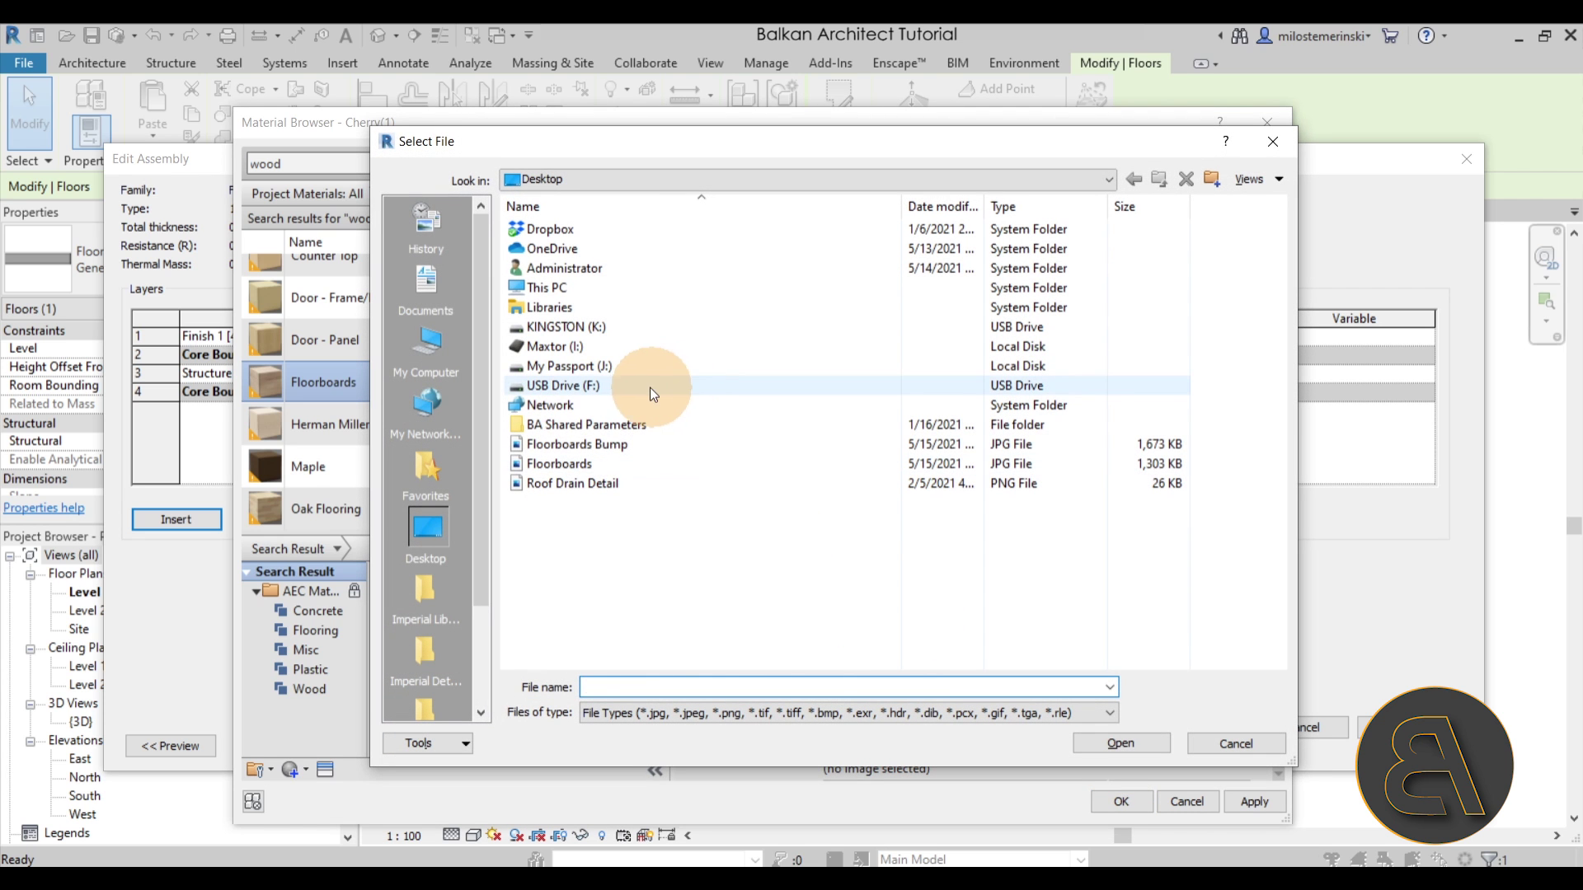
{"action": "left_click", "coordinate": [577, 444]}
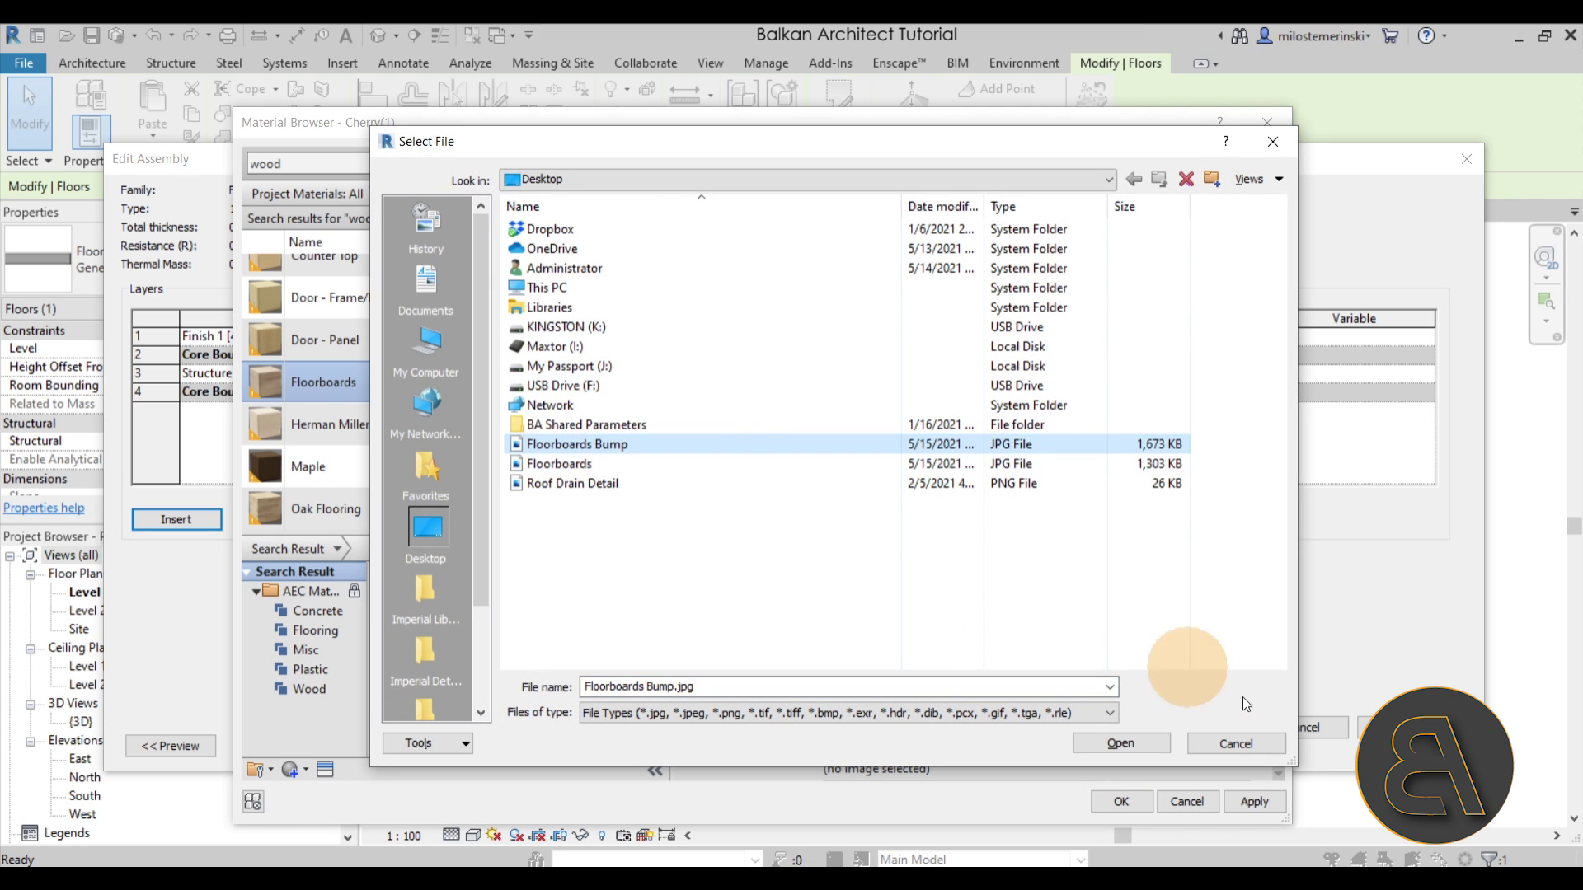
{"action": "left_click", "coordinate": [1154, 741]}
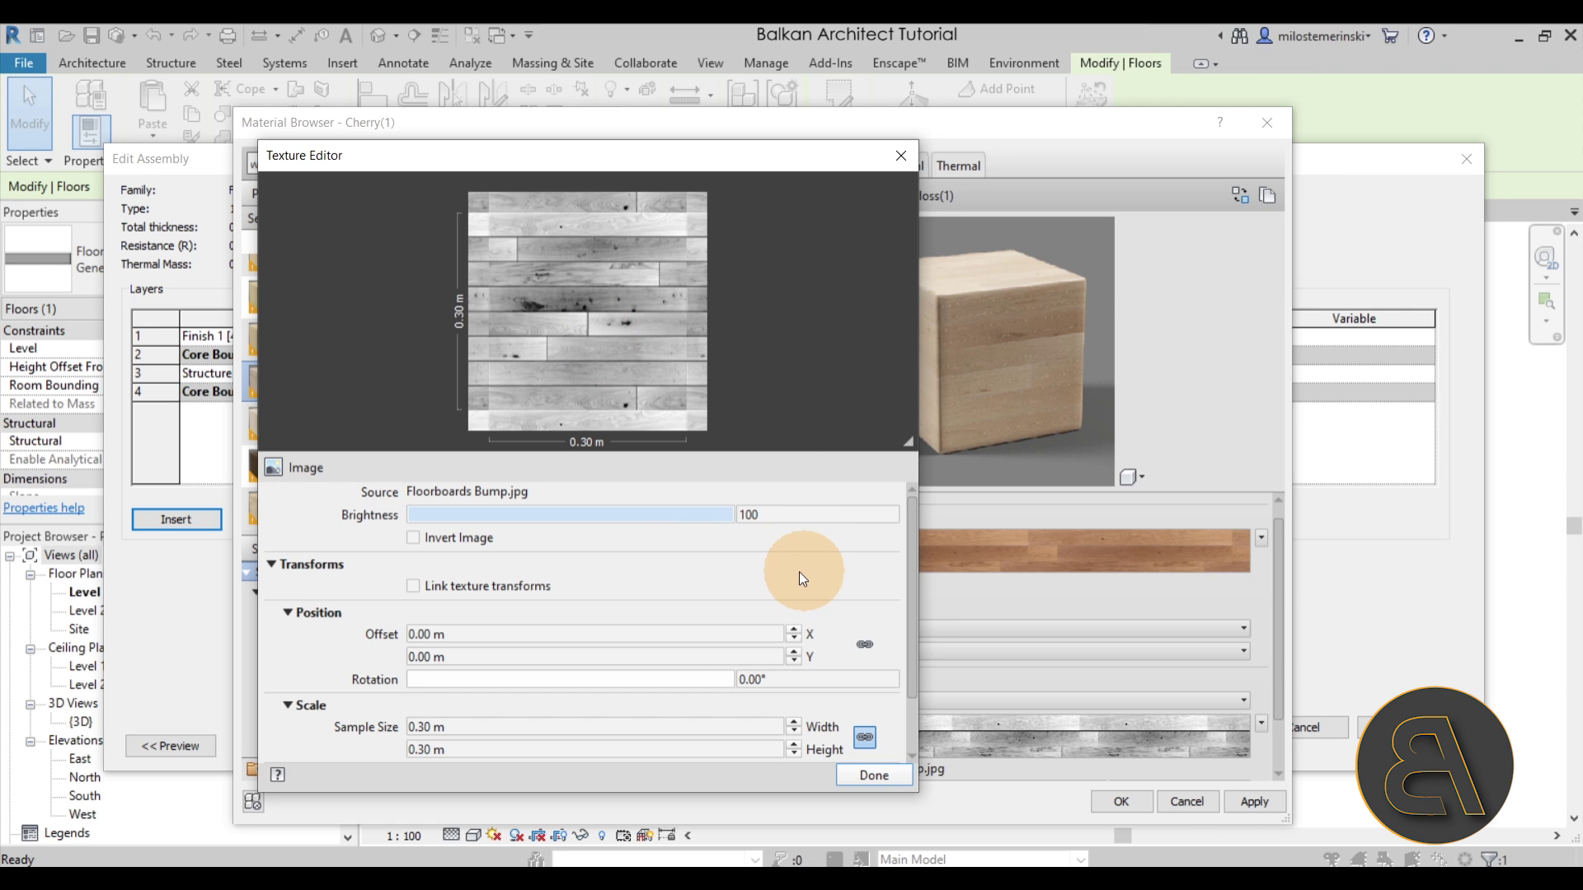
- Unlink the bump texture's width and height and set its sample size to 1.03 m wide by 0.64 m high
{"action": "scroll", "coordinate": [832, 577], "scroll_direction": "down", "scroll_amount": 1}
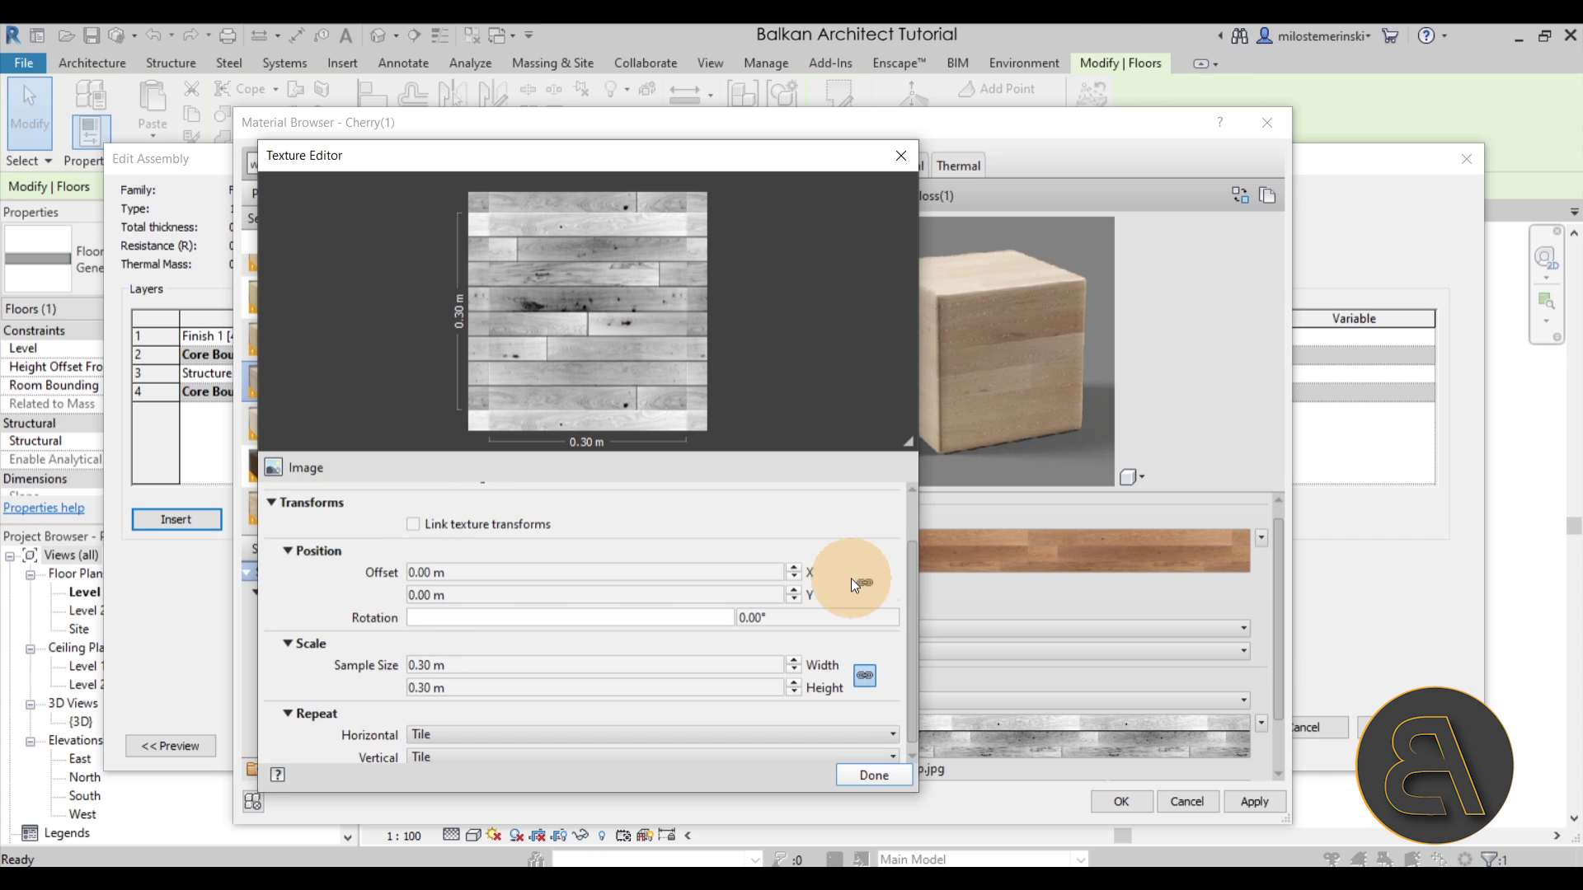
{"action": "left_click", "coordinate": [867, 671]}
{"action": "double_click", "coordinate": [519, 654]}
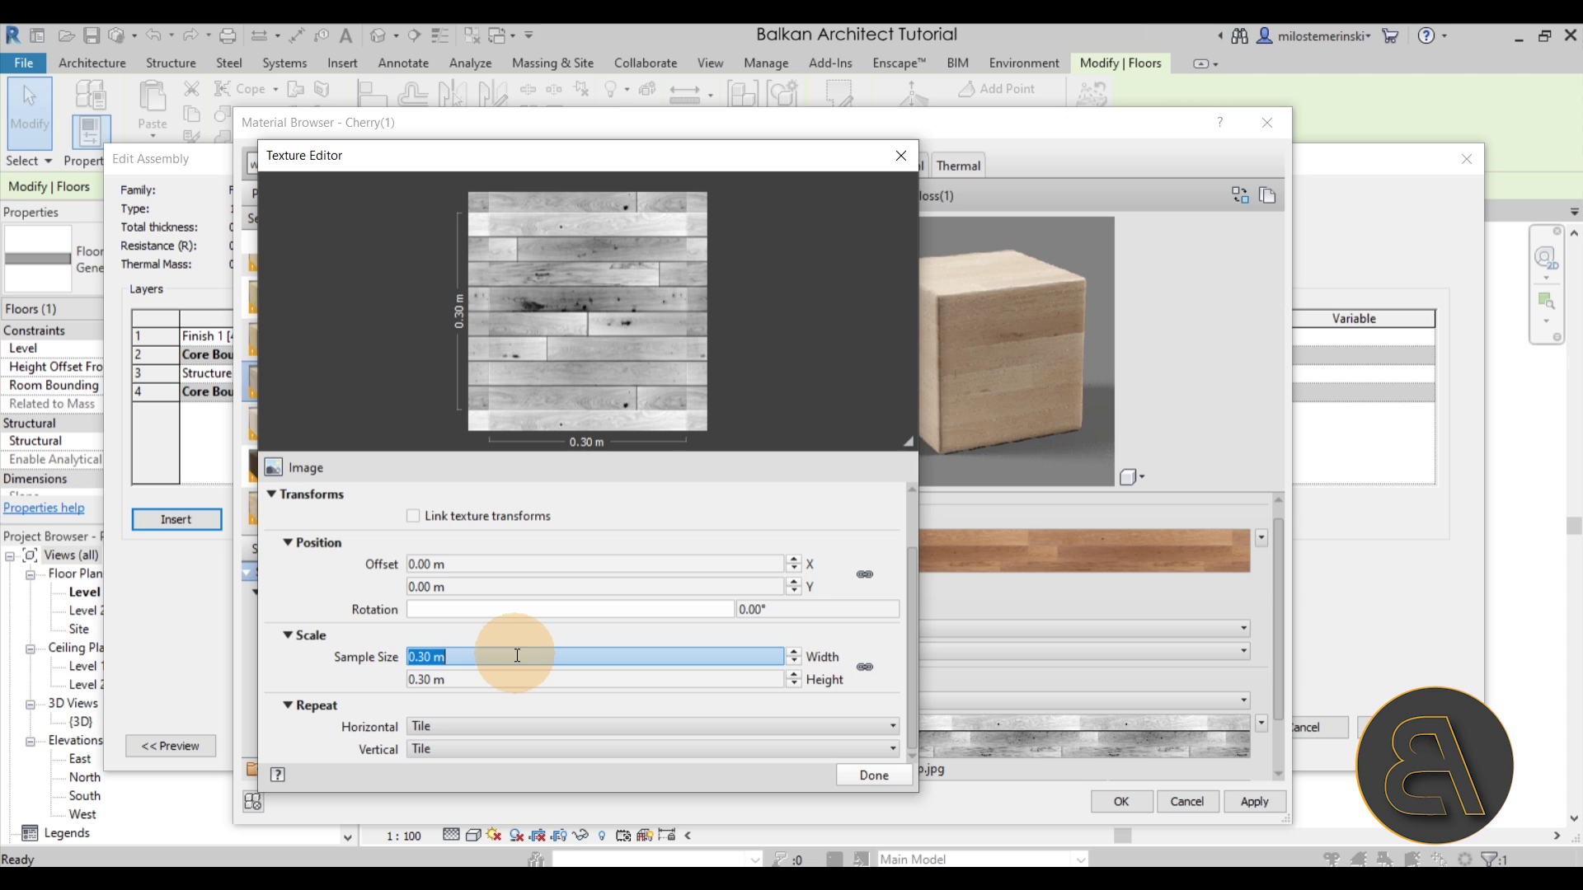
{"action": "type", "text": "1"}
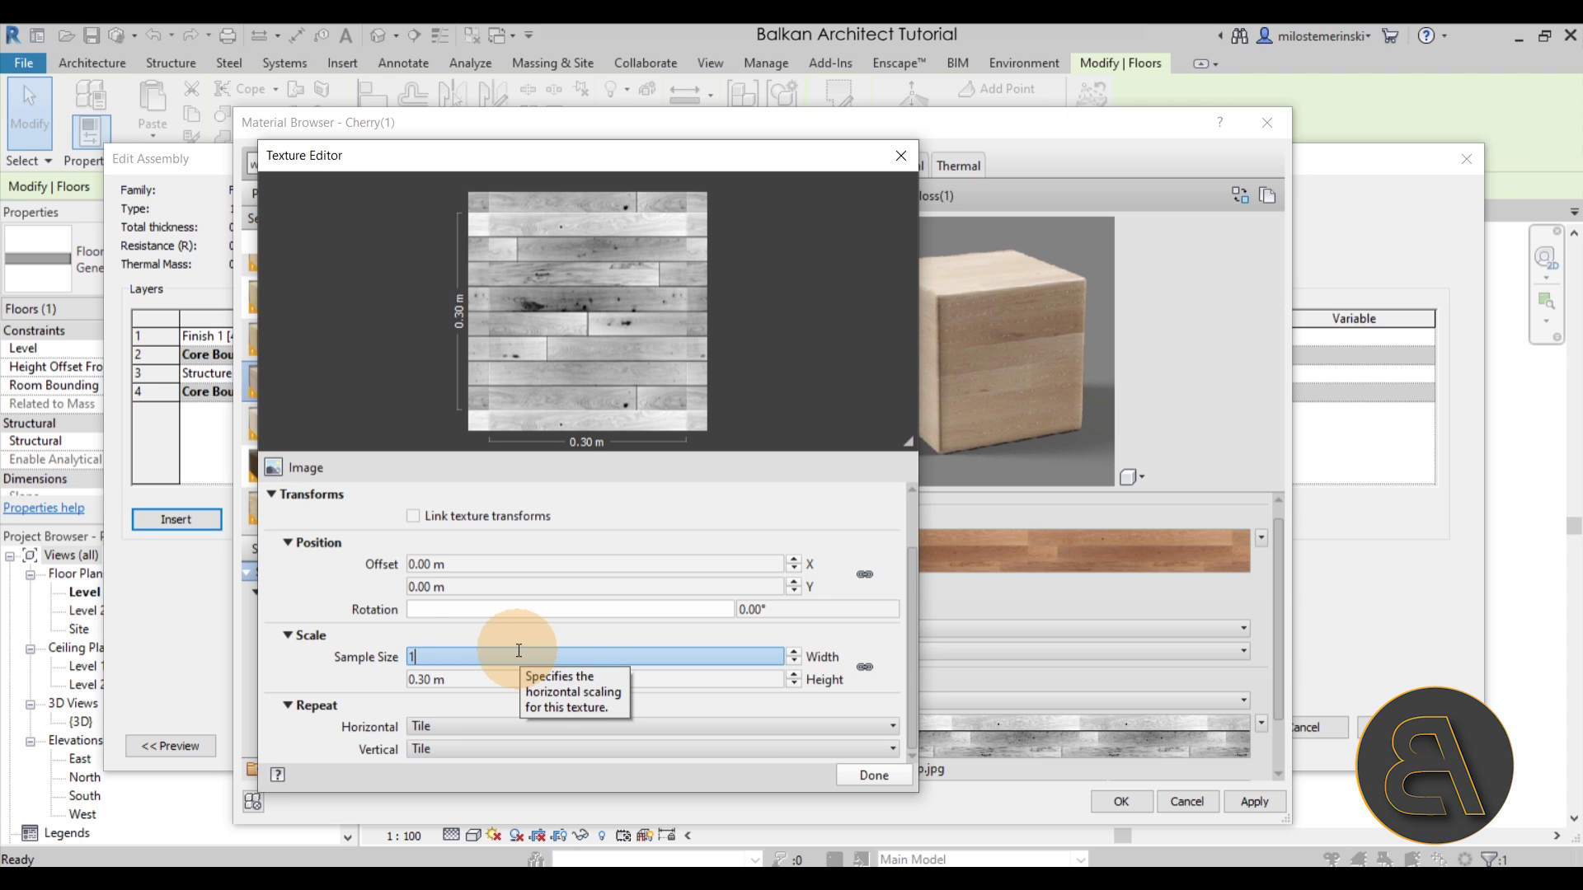
{"action": "type", "text": ".02"}
{"action": "key", "text": "BackSpace"}
{"action": "type", "text": "3"}
{"action": "key", "text": "Tab"}
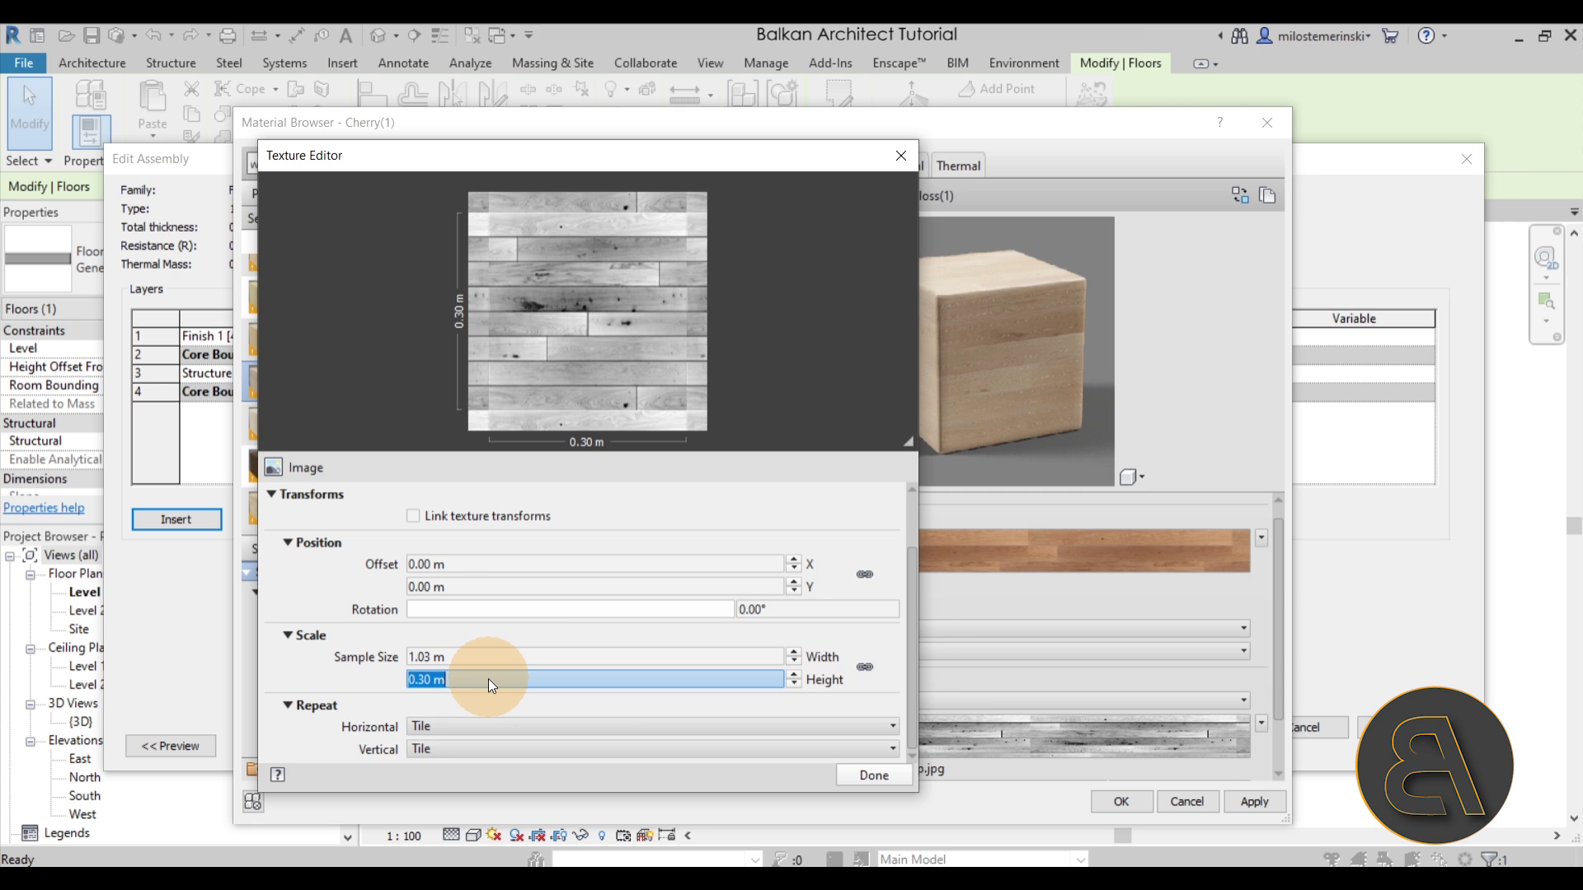
{"action": "type", "text": "0.64"}
{"action": "key", "text": "Return"}
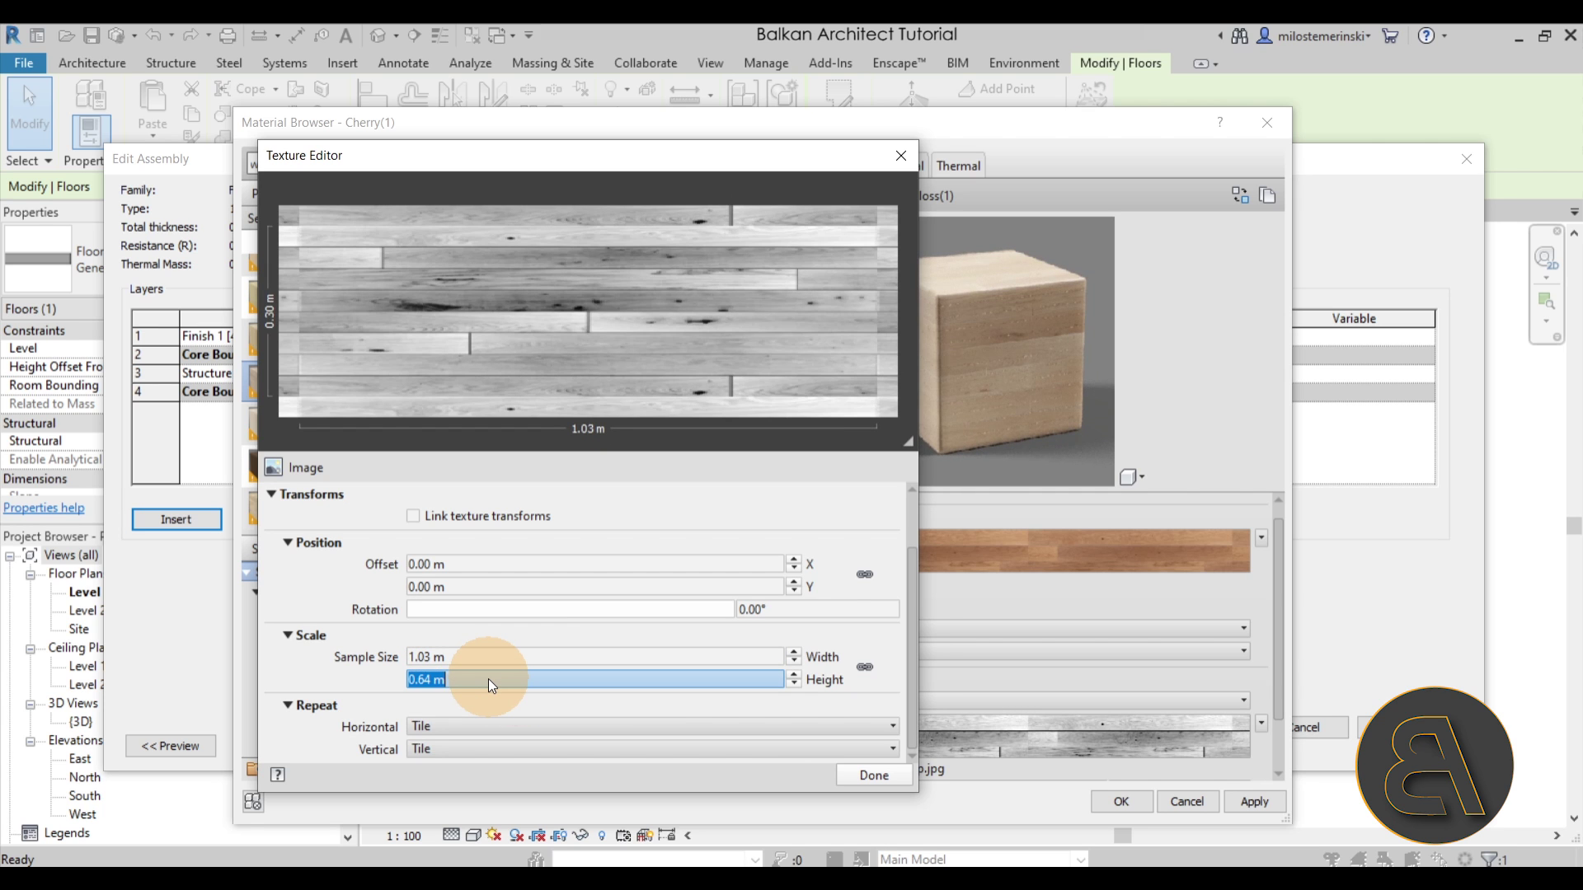
{"action": "left_click", "coordinate": [872, 777]}
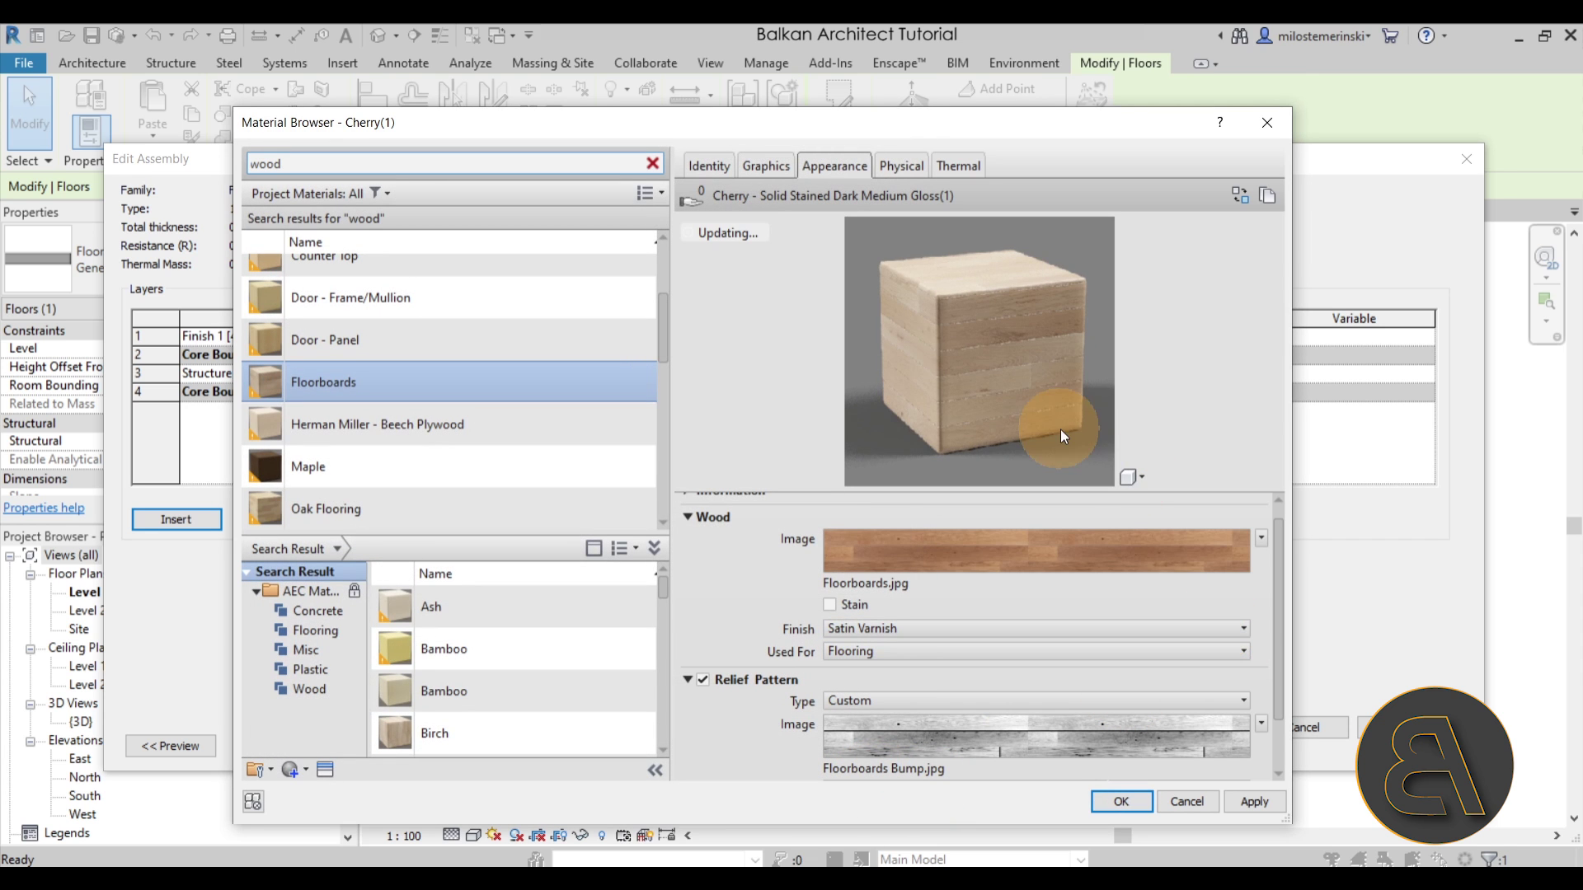
- Enlarge the material preview and show the Floorboards appearance on the Plane scene
{"action": "left_click_drag", "start_coordinate": [1096, 494], "coordinate": [1063, 664]}
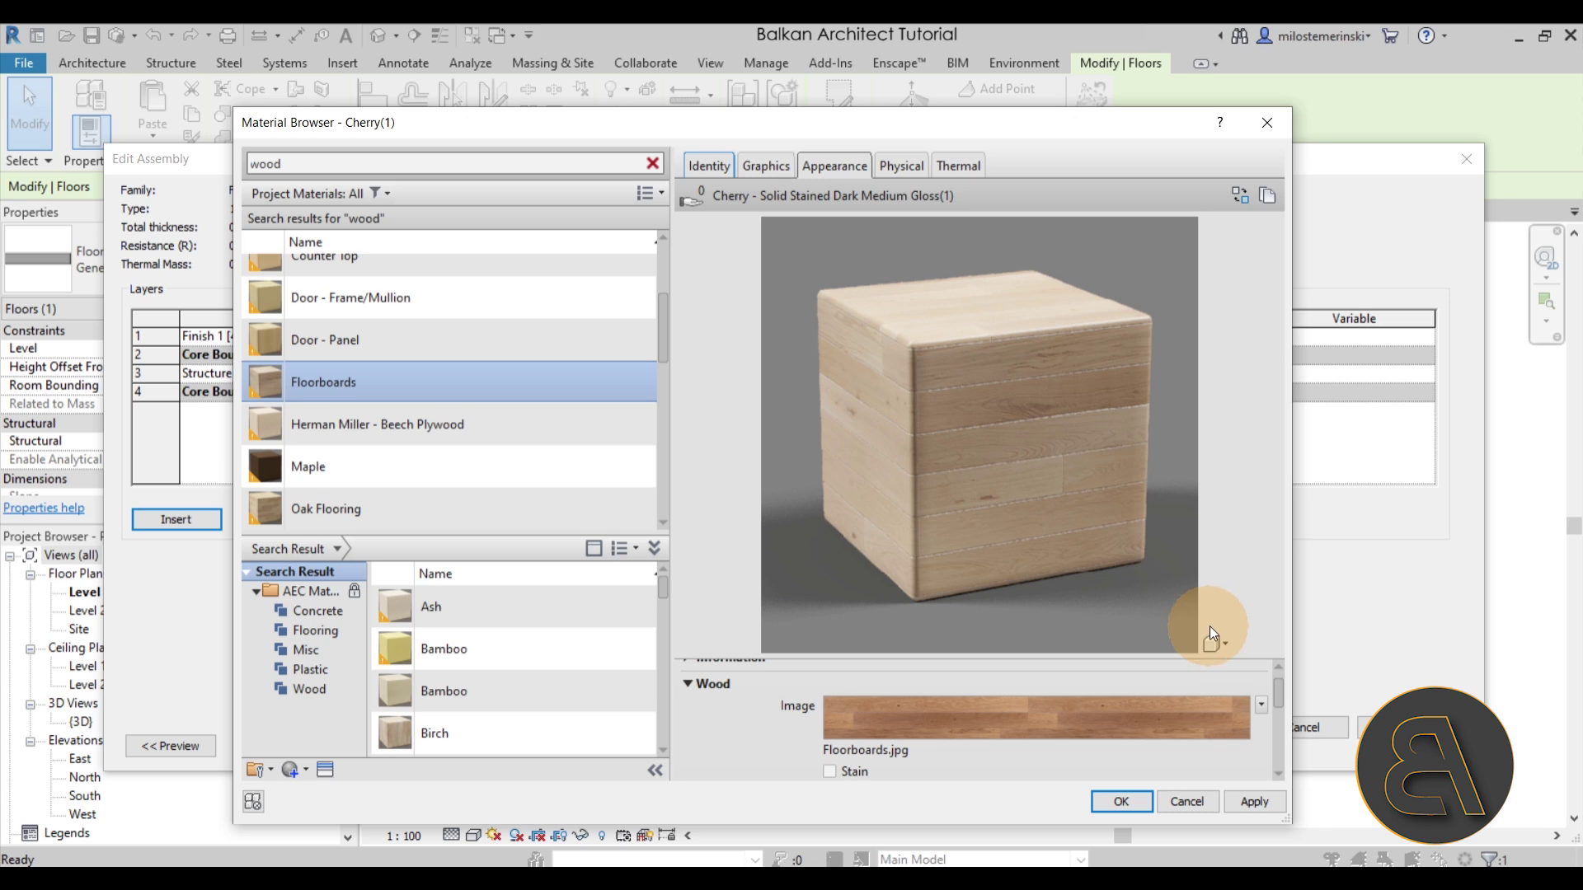
{"action": "left_click", "coordinate": [1225, 643]}
{"action": "mouse_move", "coordinate": [1212, 687]}
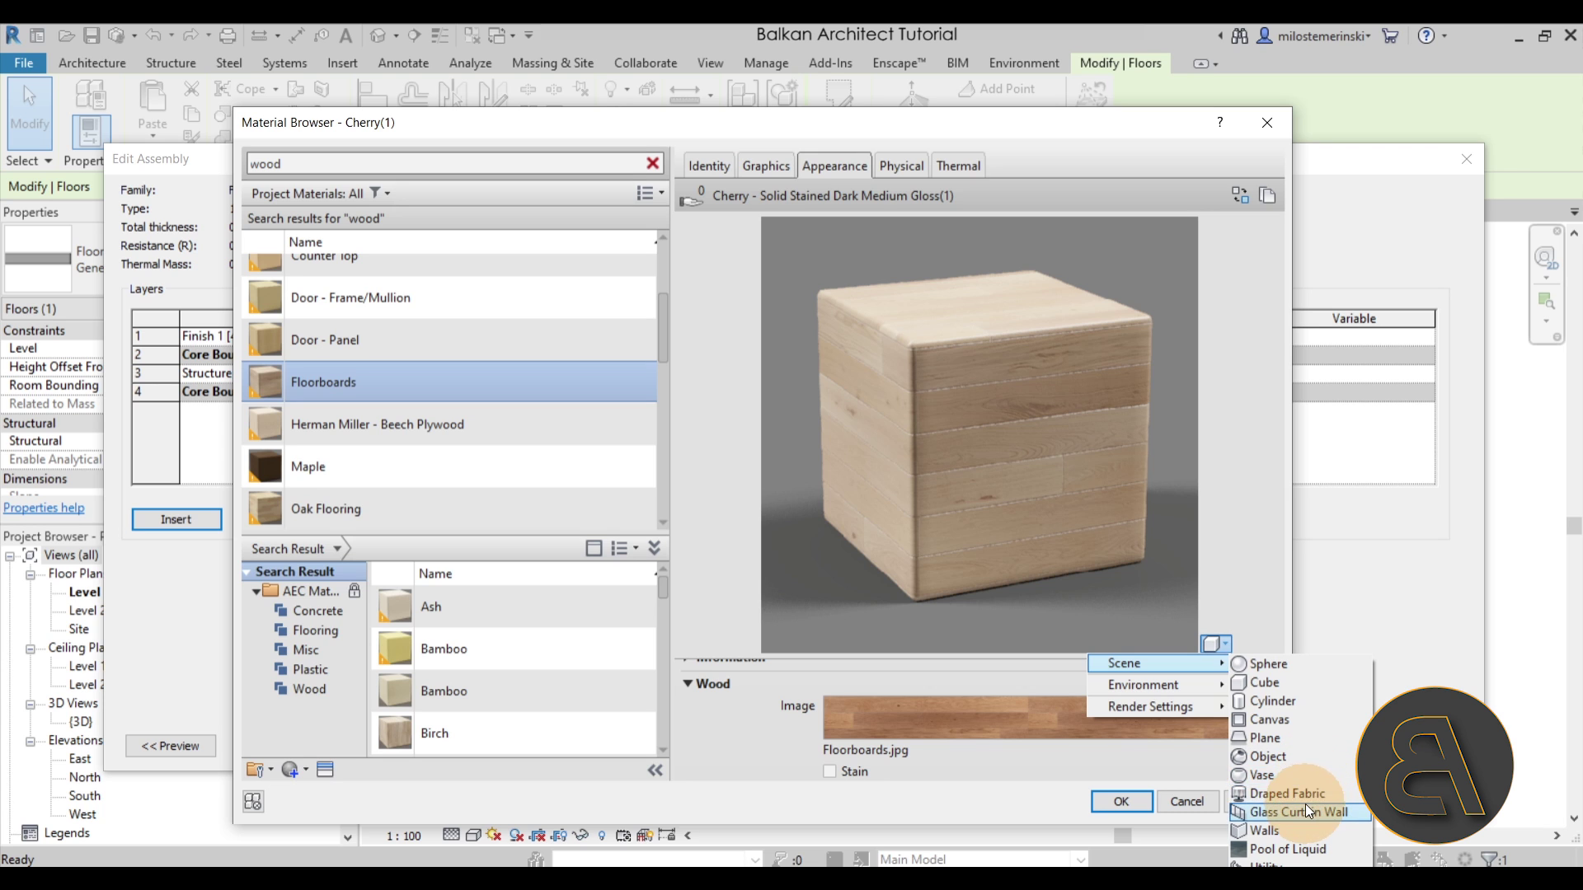
{"action": "left_click", "coordinate": [1263, 739]}
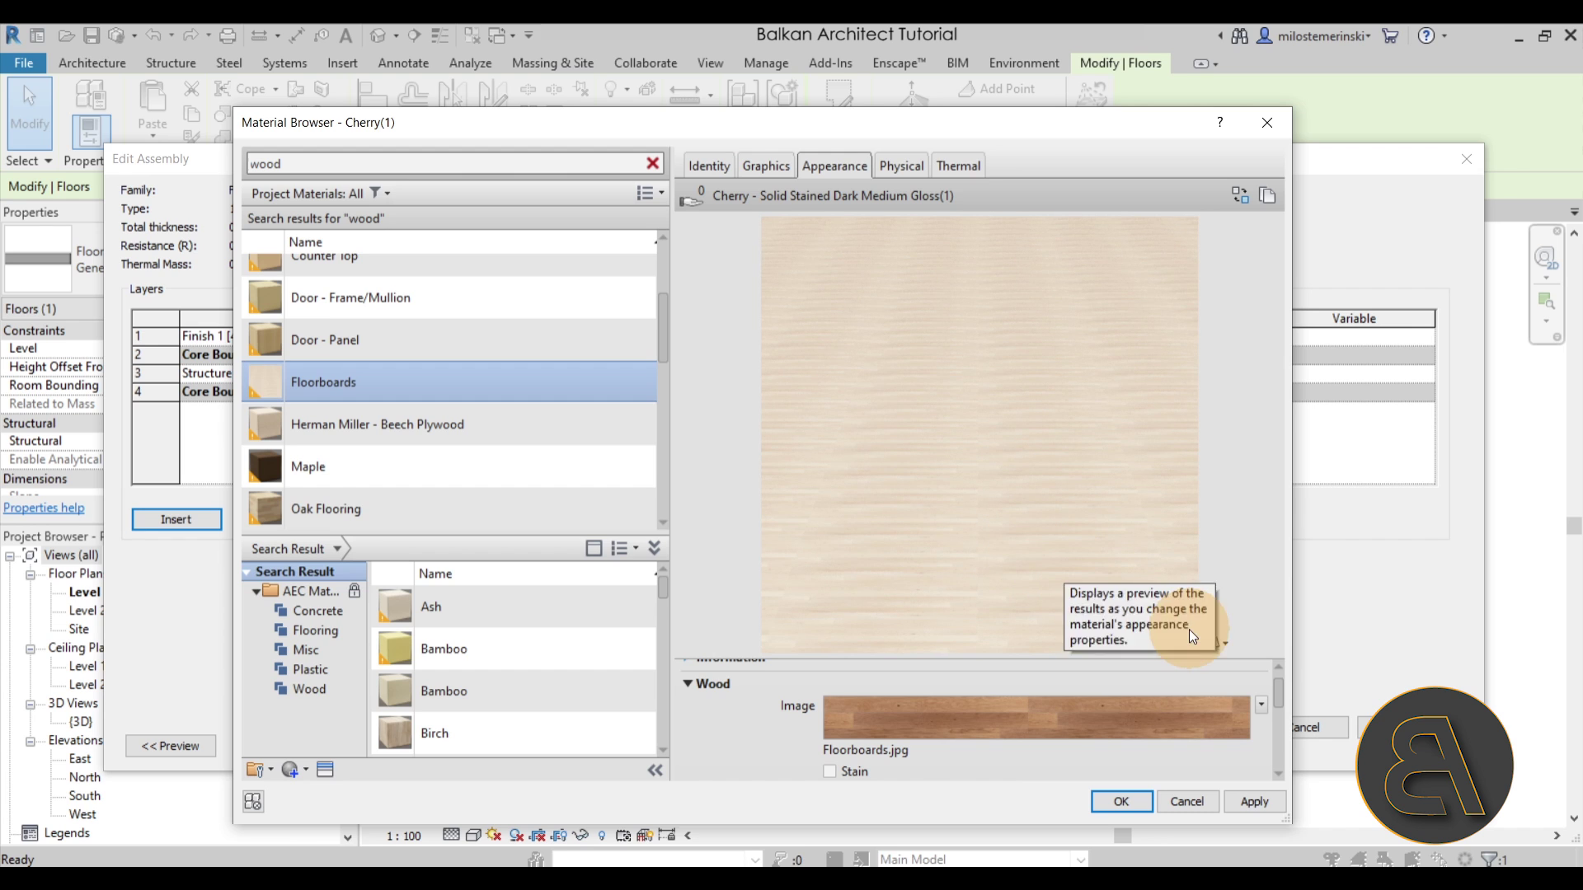
- Change the material preview scene to Walls to examine the floorboard pattern at a larger scale
{"action": "left_click", "coordinate": [1223, 651]}
{"action": "mouse_move", "coordinate": [1210, 664]}
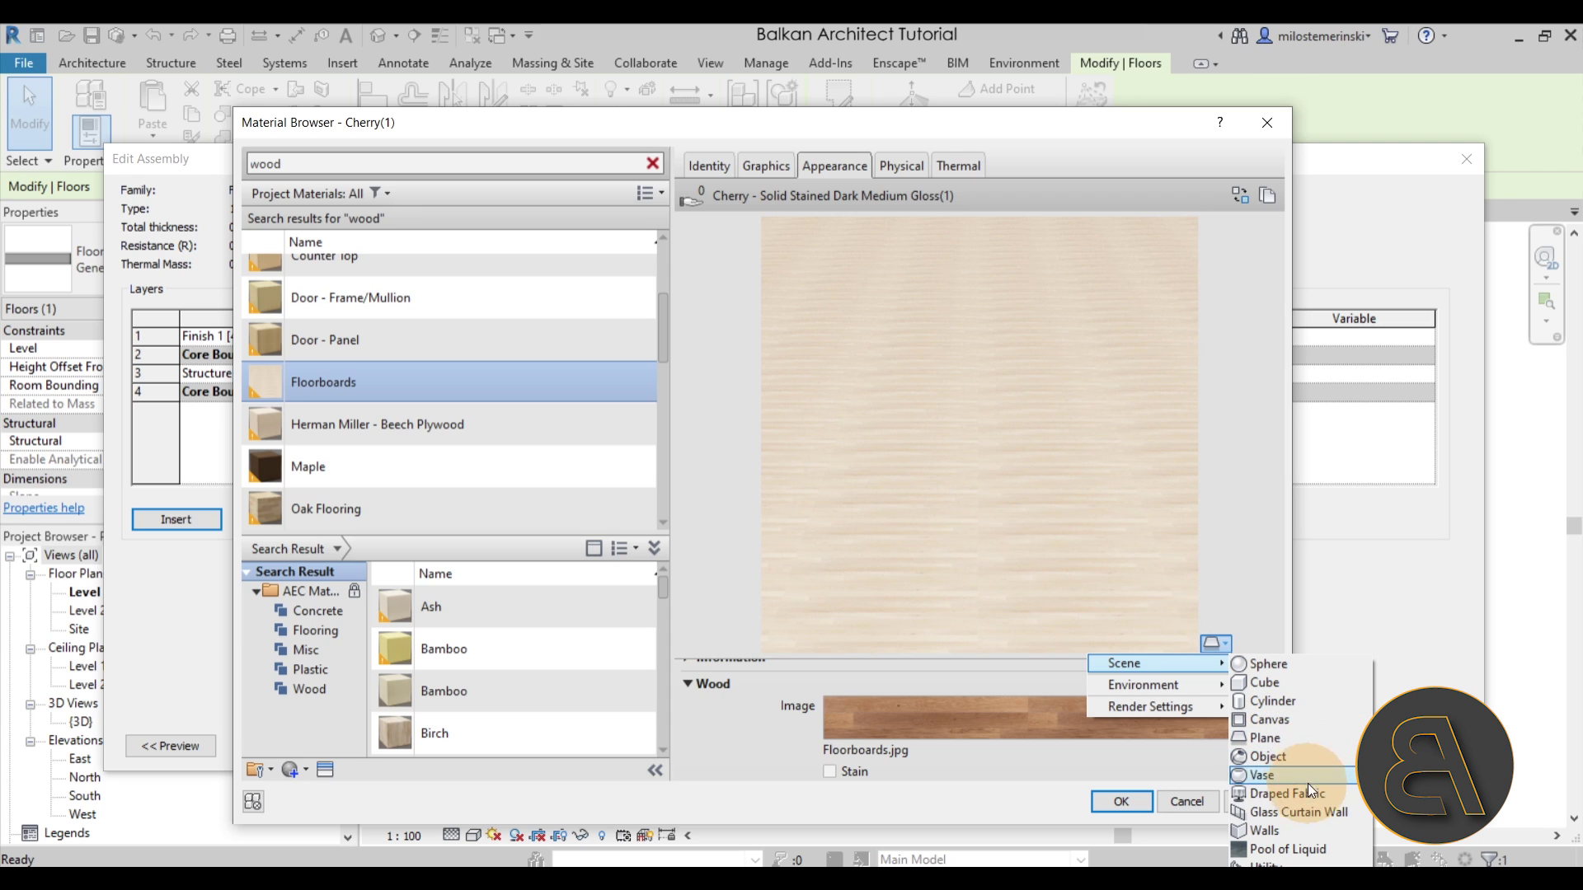
{"action": "left_click", "coordinate": [1286, 831]}
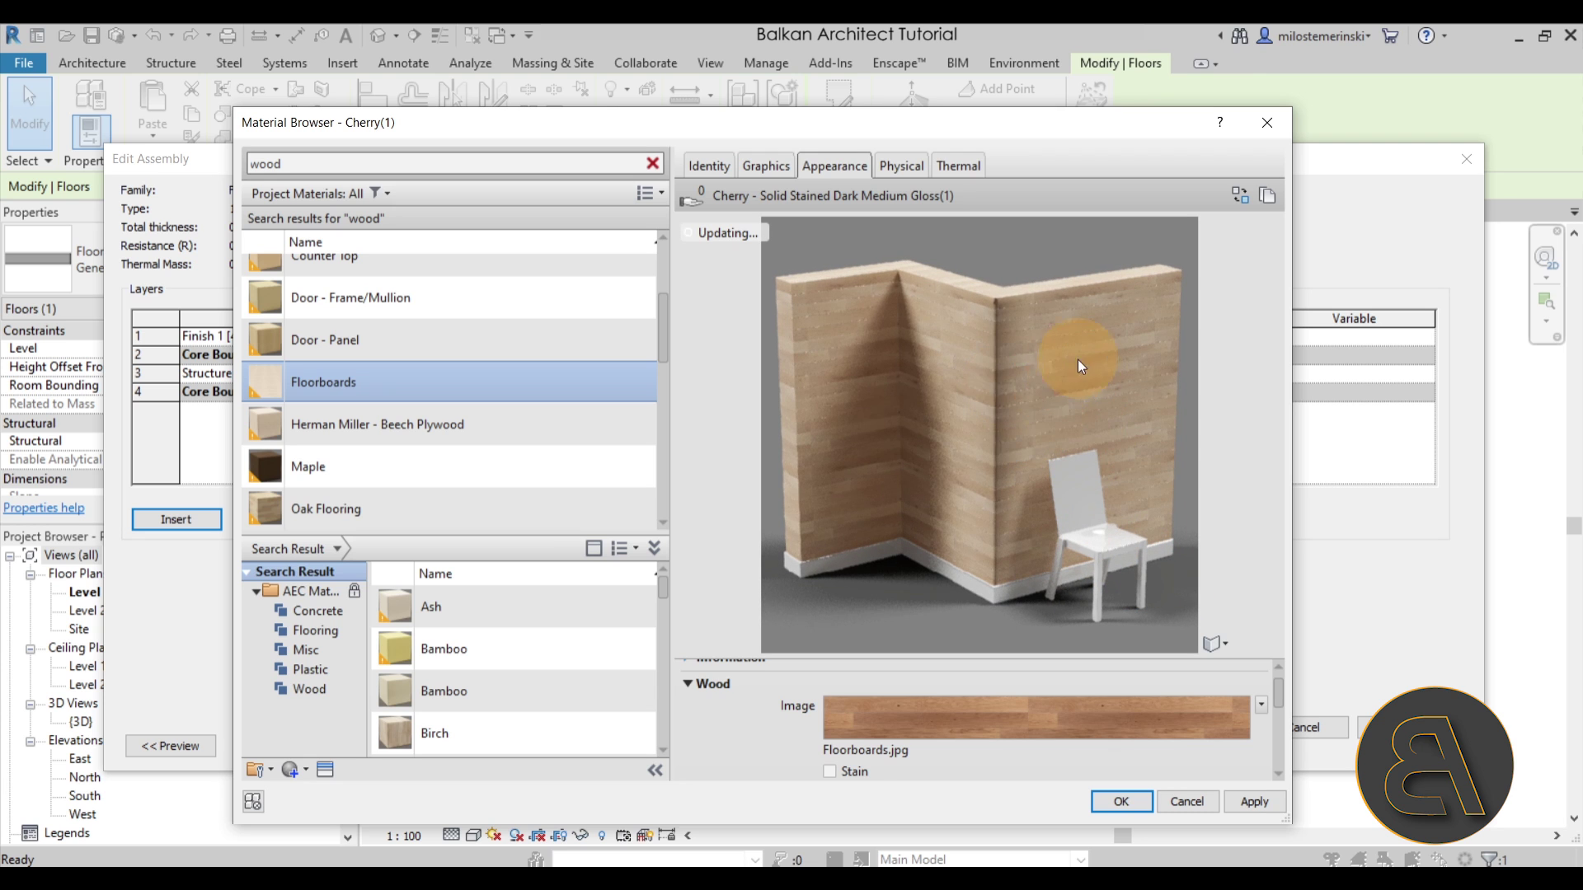
{"action": "left_click", "coordinate": [1222, 647]}
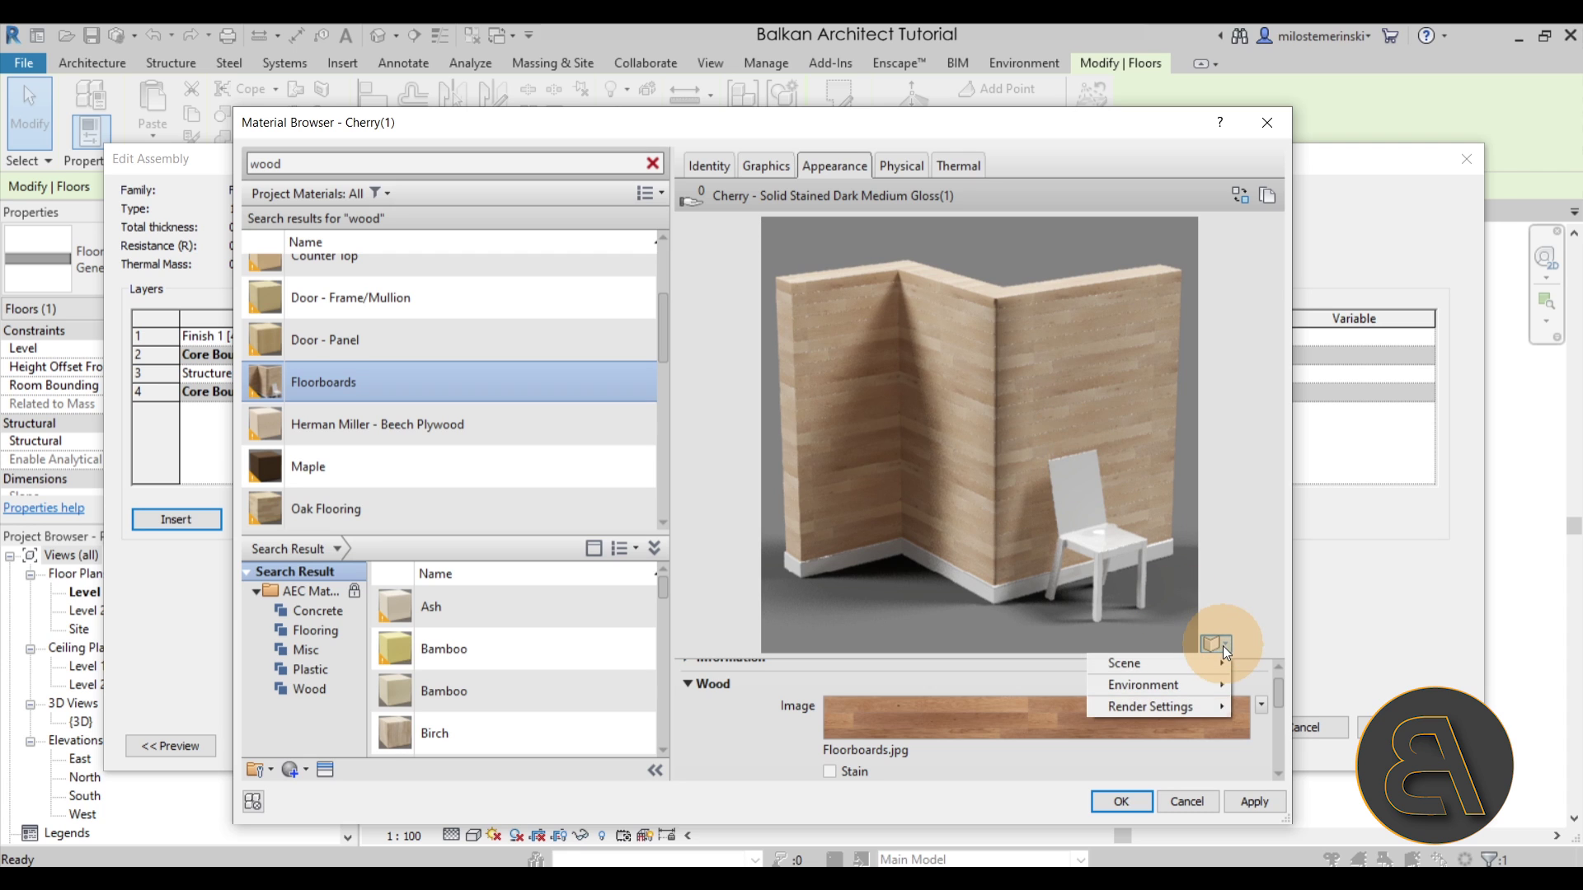
{"action": "mouse_move", "coordinate": [1225, 666]}
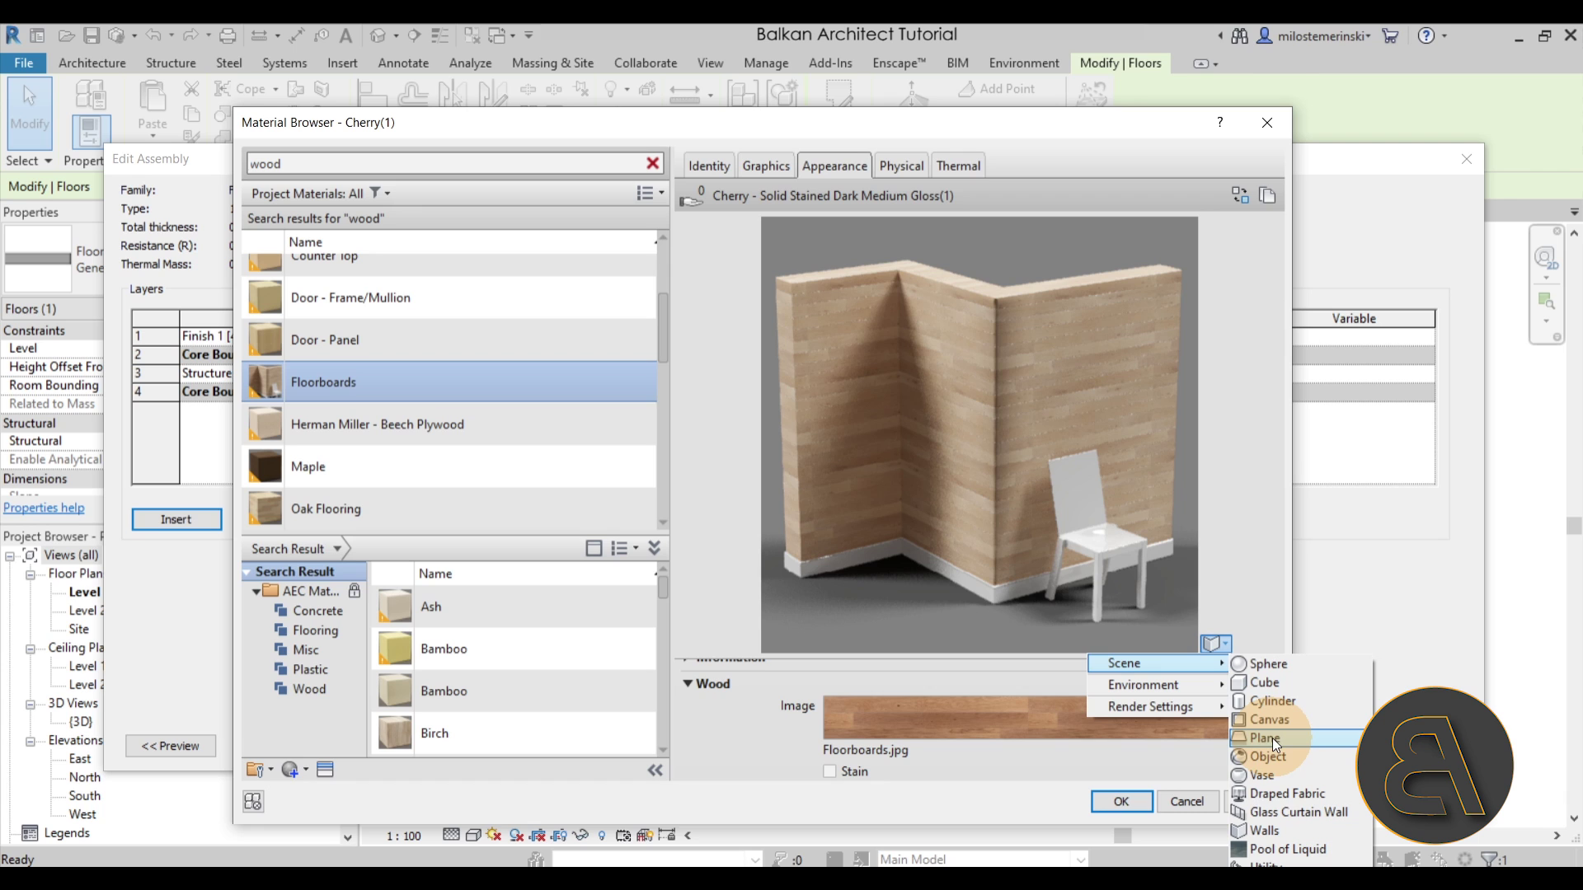
{"action": "left_click", "coordinate": [1034, 686]}
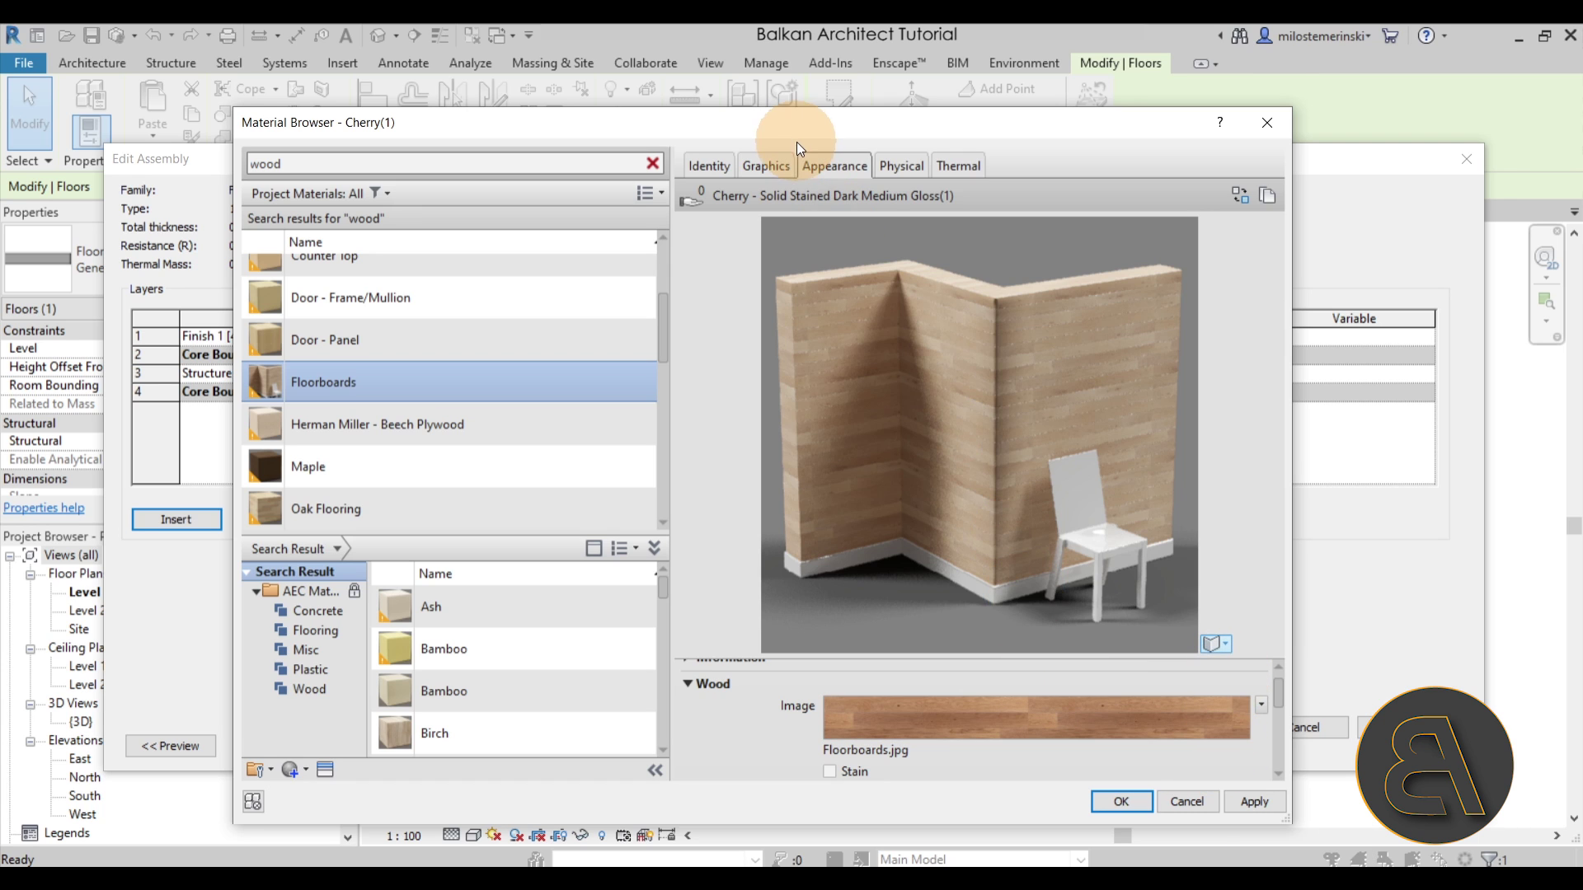
- Check the Floorboards graphics settings, accept the material, layer assembly and type properties, and deselect the floor
{"action": "left_click", "coordinate": [753, 172]}
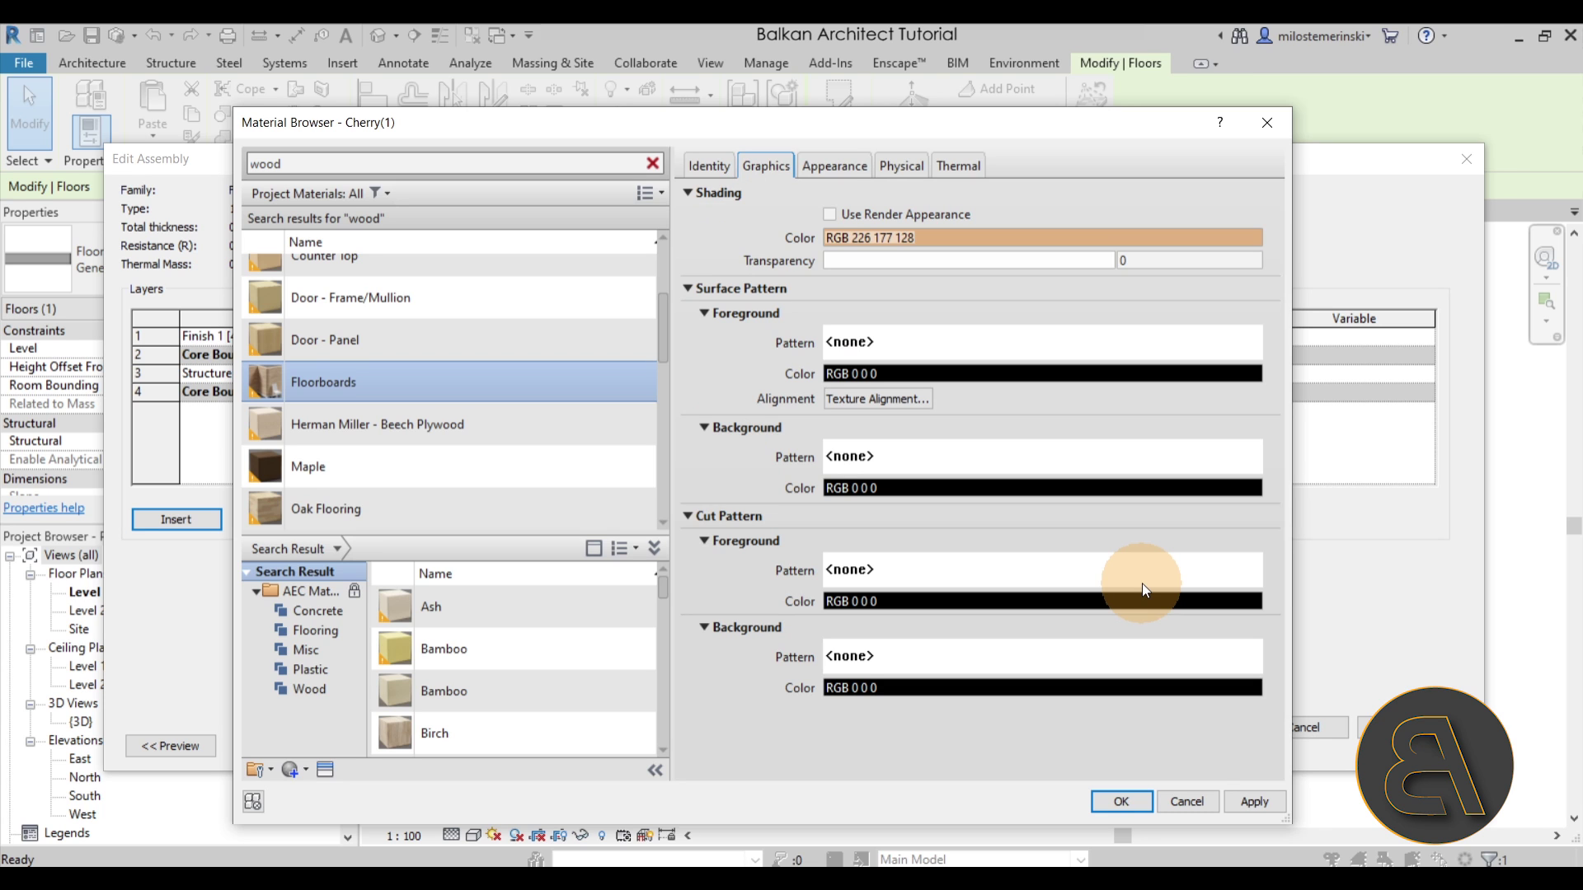
{"action": "left_click", "coordinate": [833, 166]}
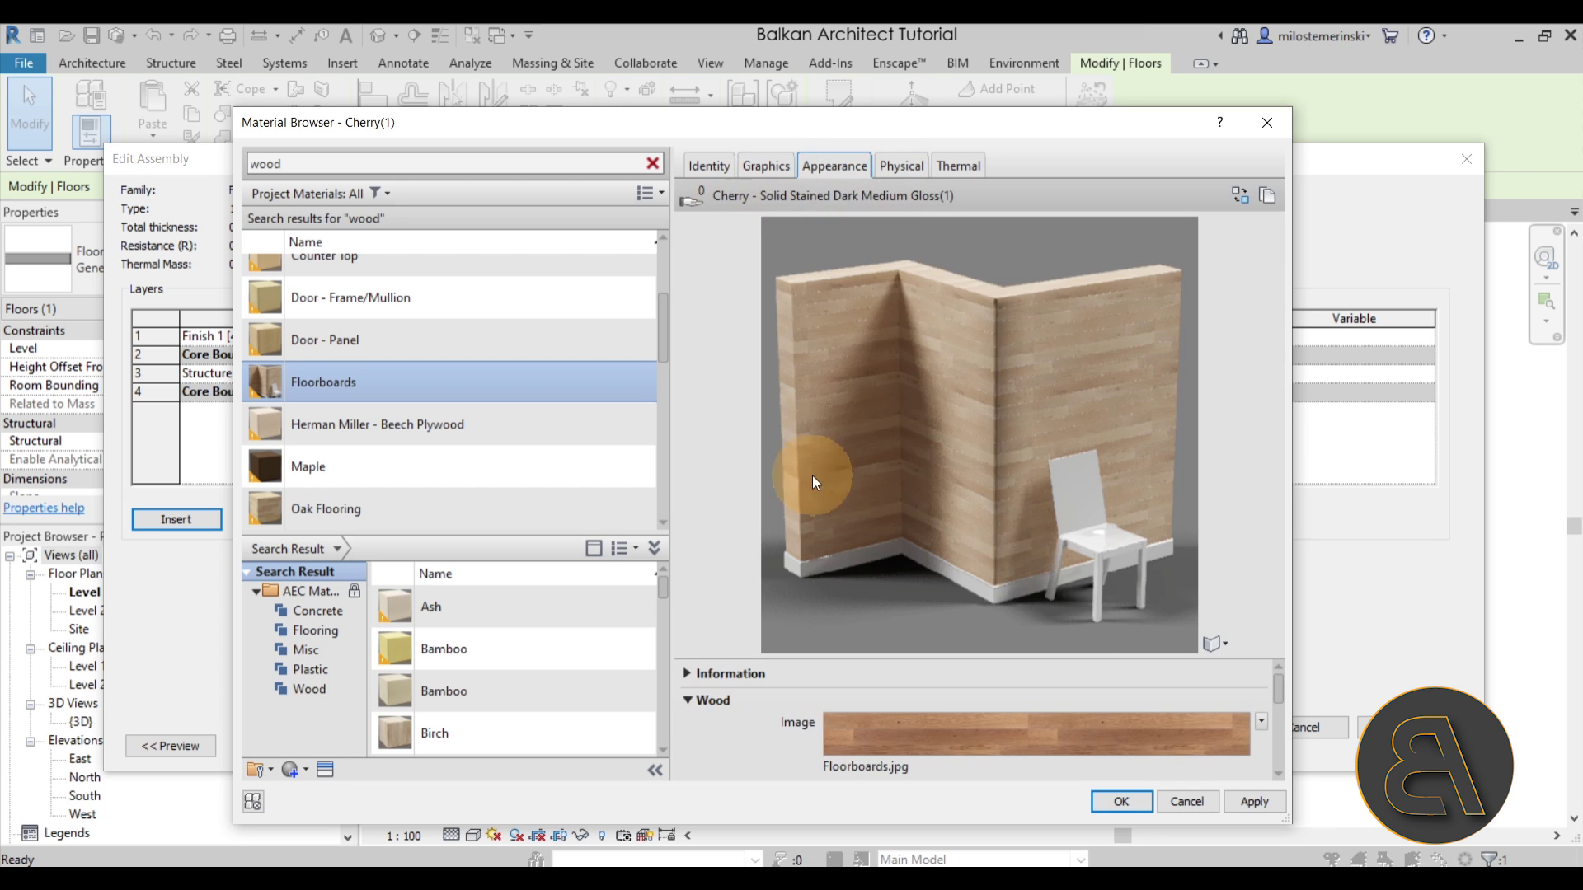
{"action": "left_click", "coordinate": [765, 166]}
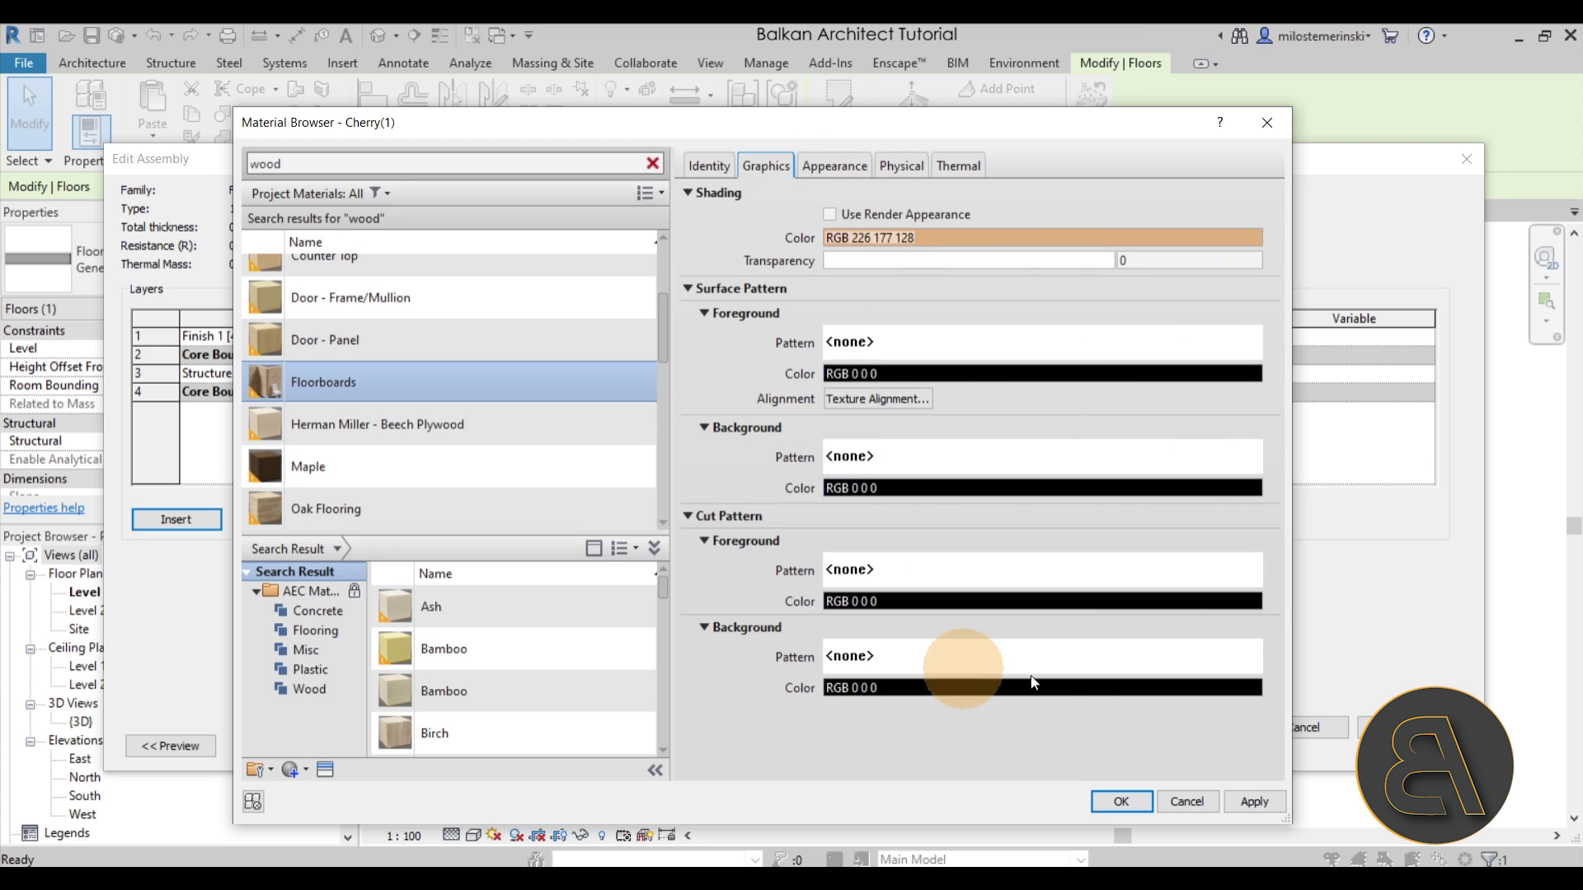
{"action": "left_click", "coordinate": [1120, 802]}
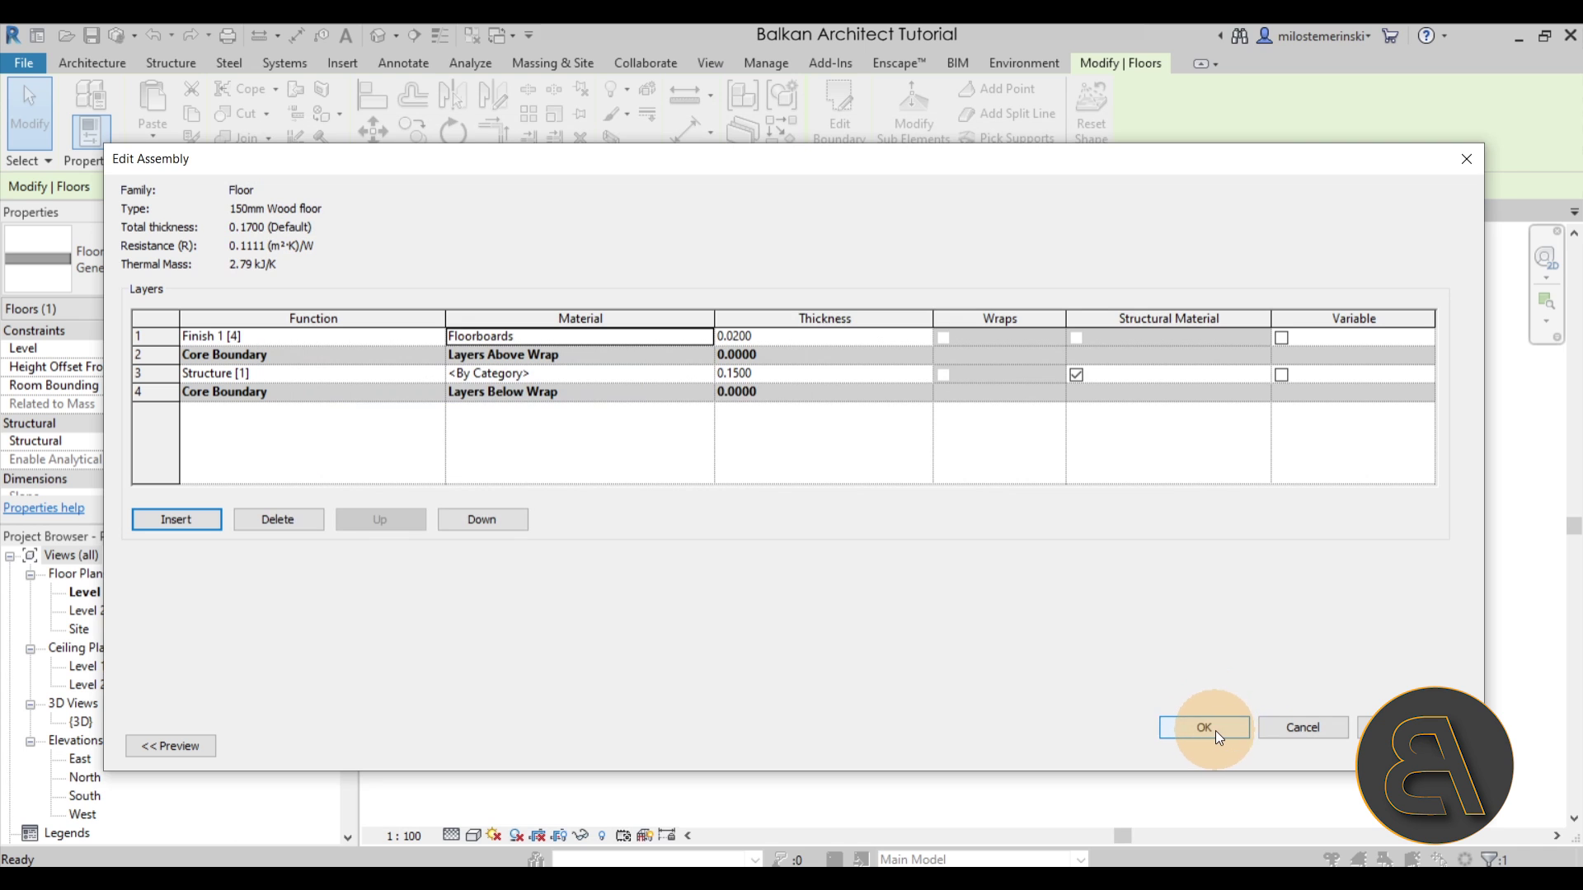
{"action": "left_click", "coordinate": [1214, 730]}
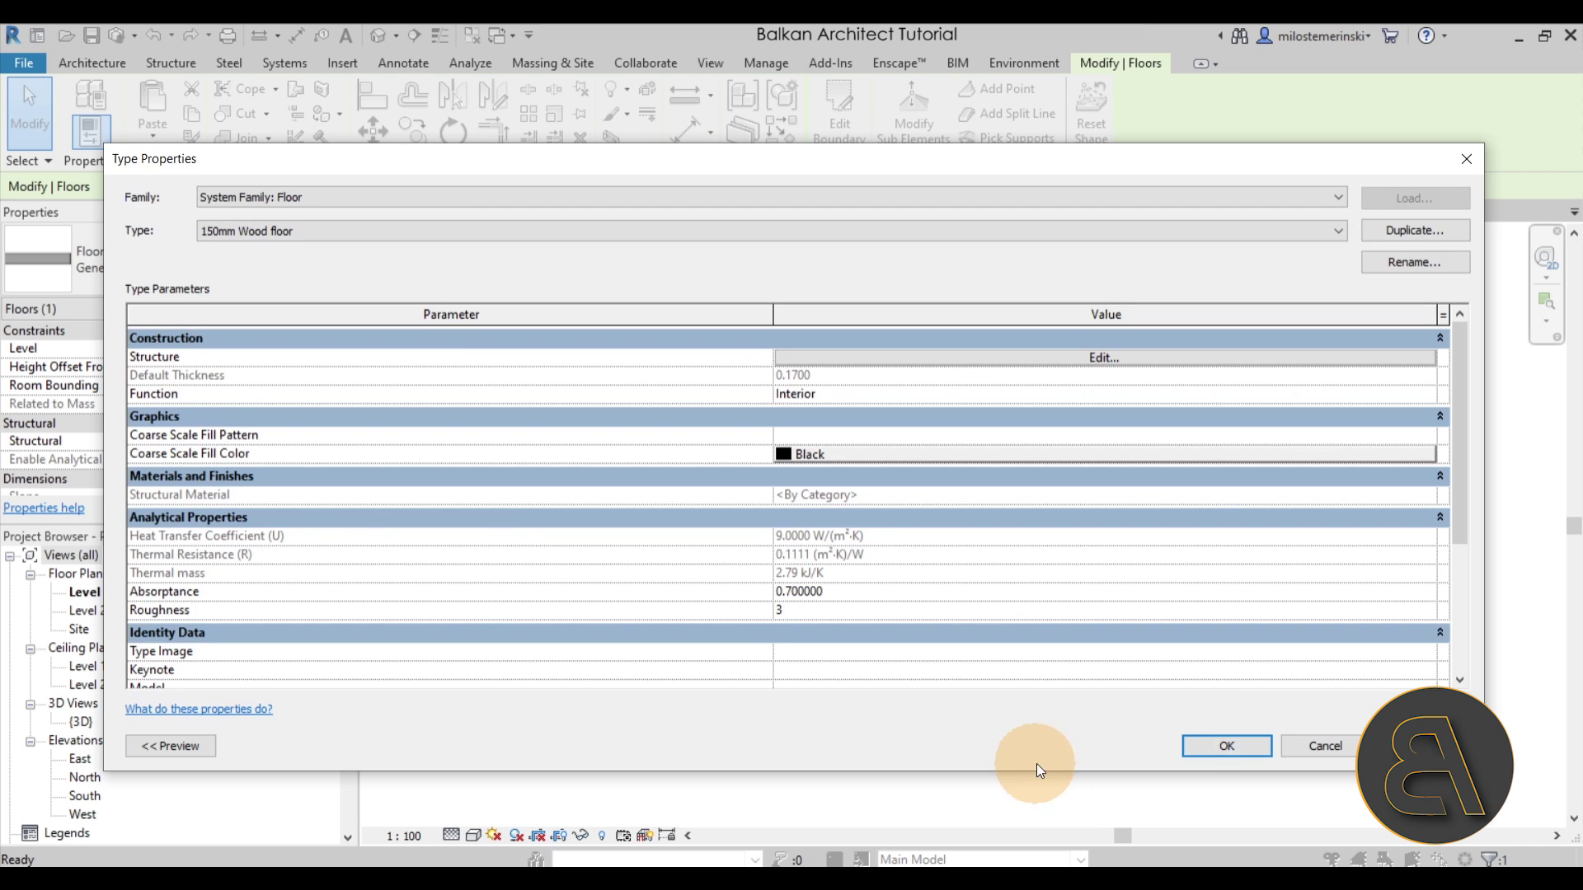
{"action": "left_click", "coordinate": [1234, 742]}
{"action": "left_click", "coordinate": [917, 631]}
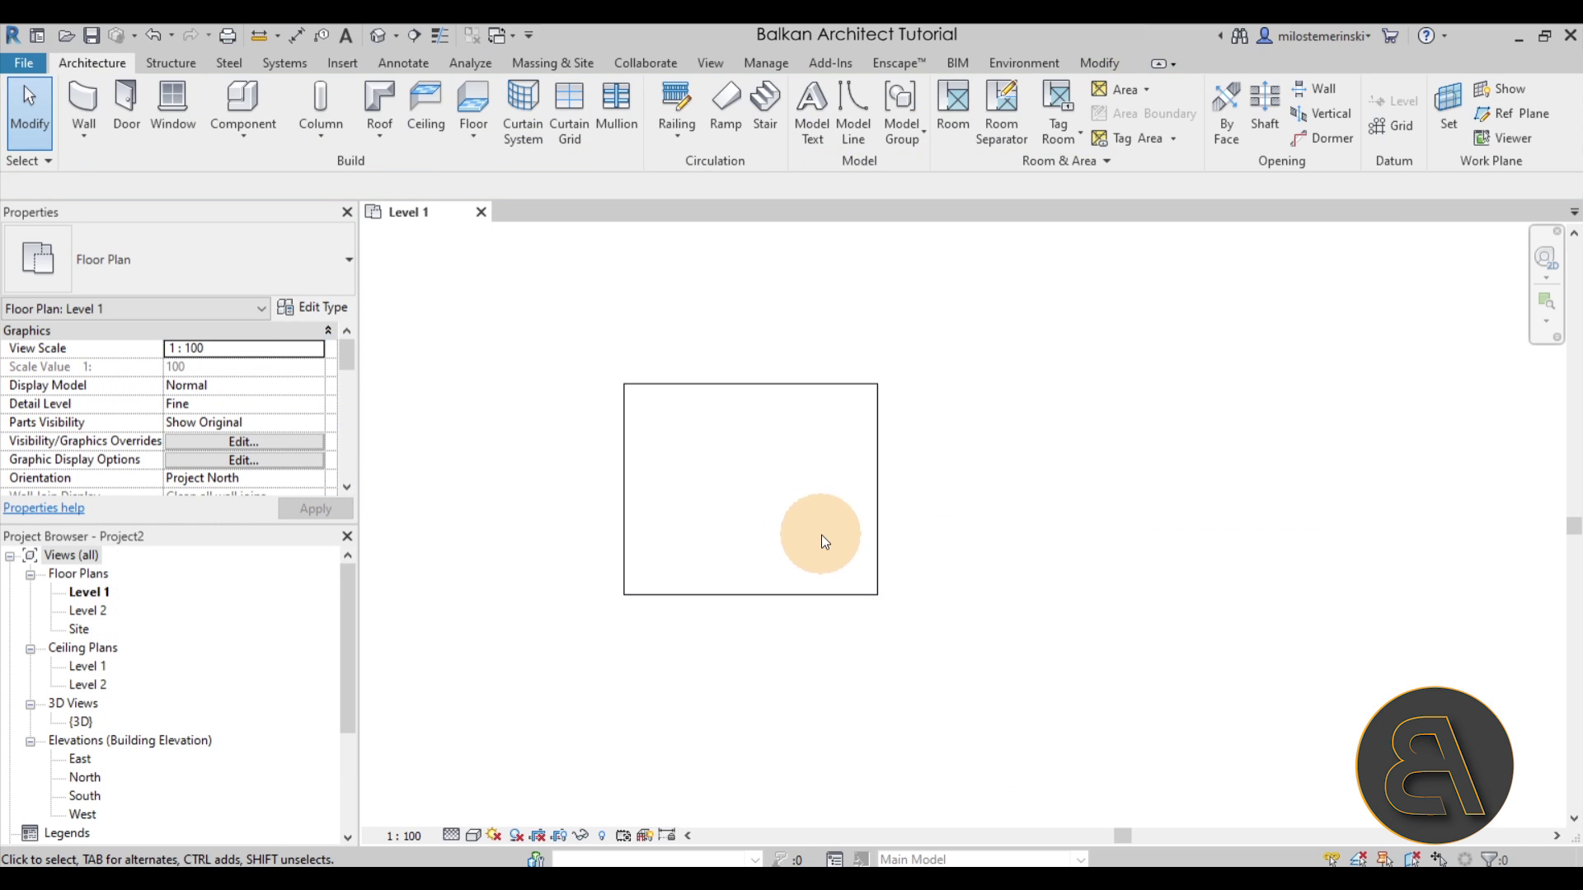
- Open the default 3D view and examine the floorboard texture on the floor surface up close
{"action": "left_click", "coordinate": [379, 35]}
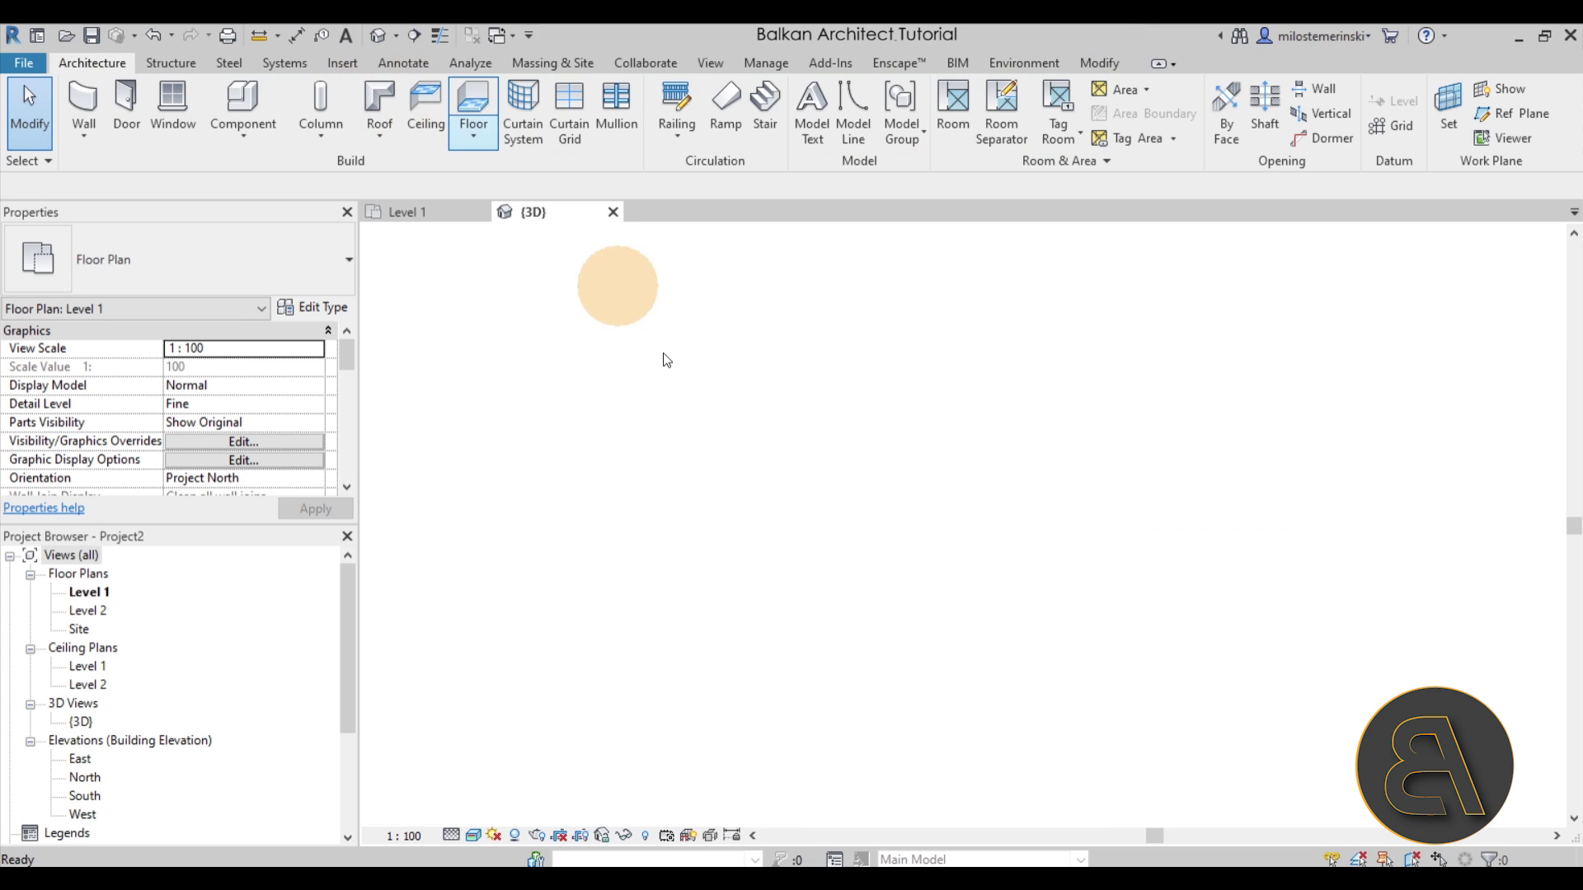
{"action": "scroll", "coordinate": [975, 685], "scroll_direction": "up", "scroll_amount": 8}
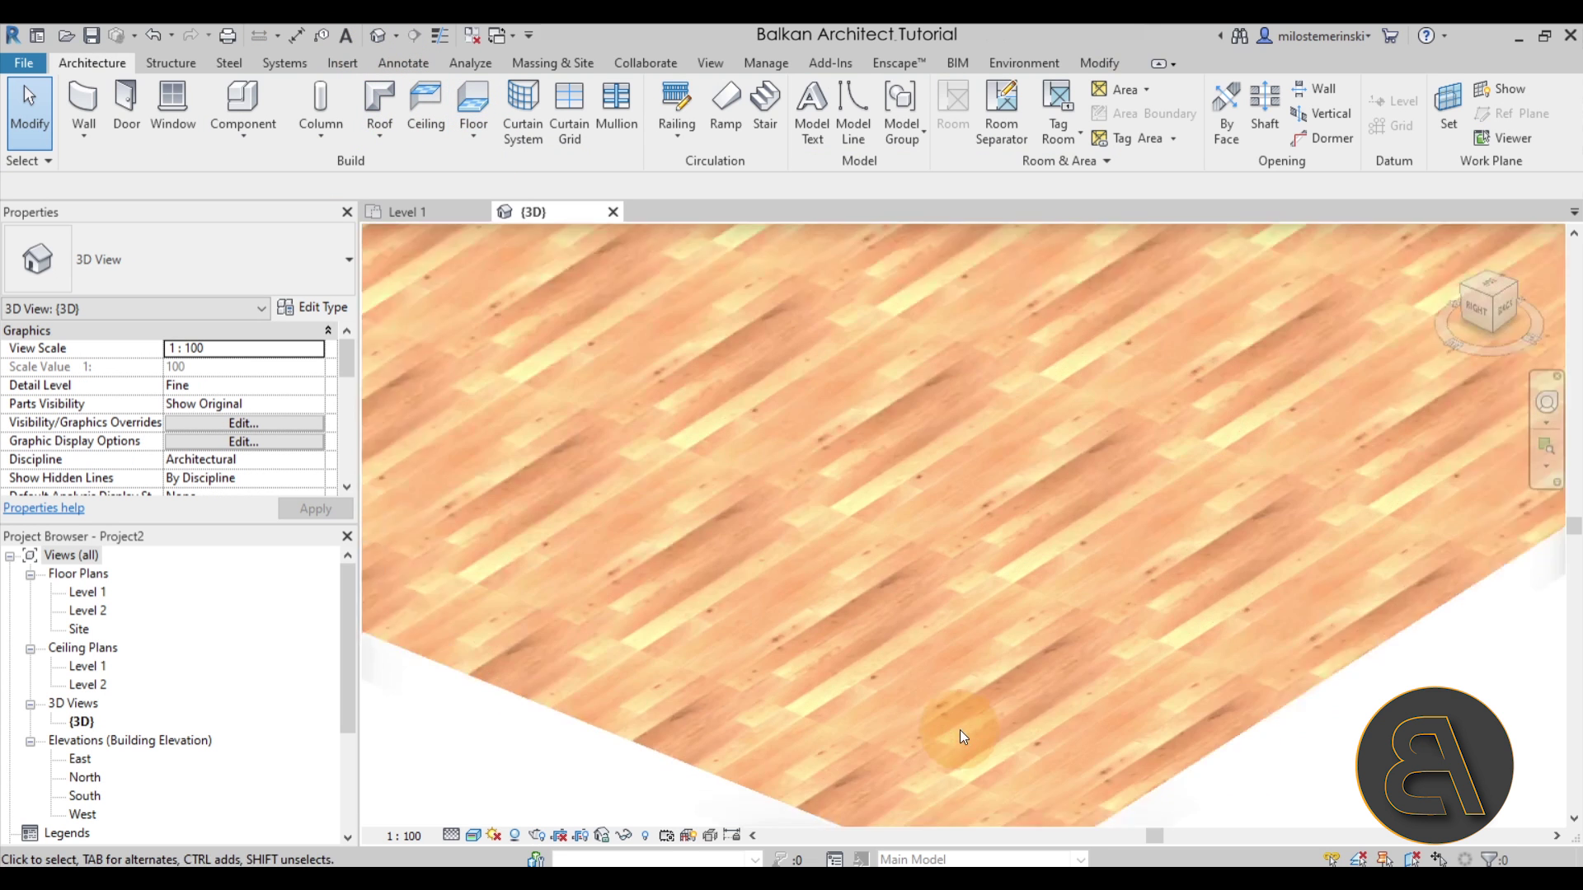
- Examine the bump relief of the wood grain and board joints on the floor surface
{"action": "scroll", "coordinate": [700, 704], "scroll_direction": "up", "scroll_amount": 3}
{"action": "middle_click_drag", "start_coordinate": [714, 661], "coordinate": [1142, 410]}
{"action": "scroll", "coordinate": [1115, 453], "scroll_direction": "down", "scroll_amount": 3}
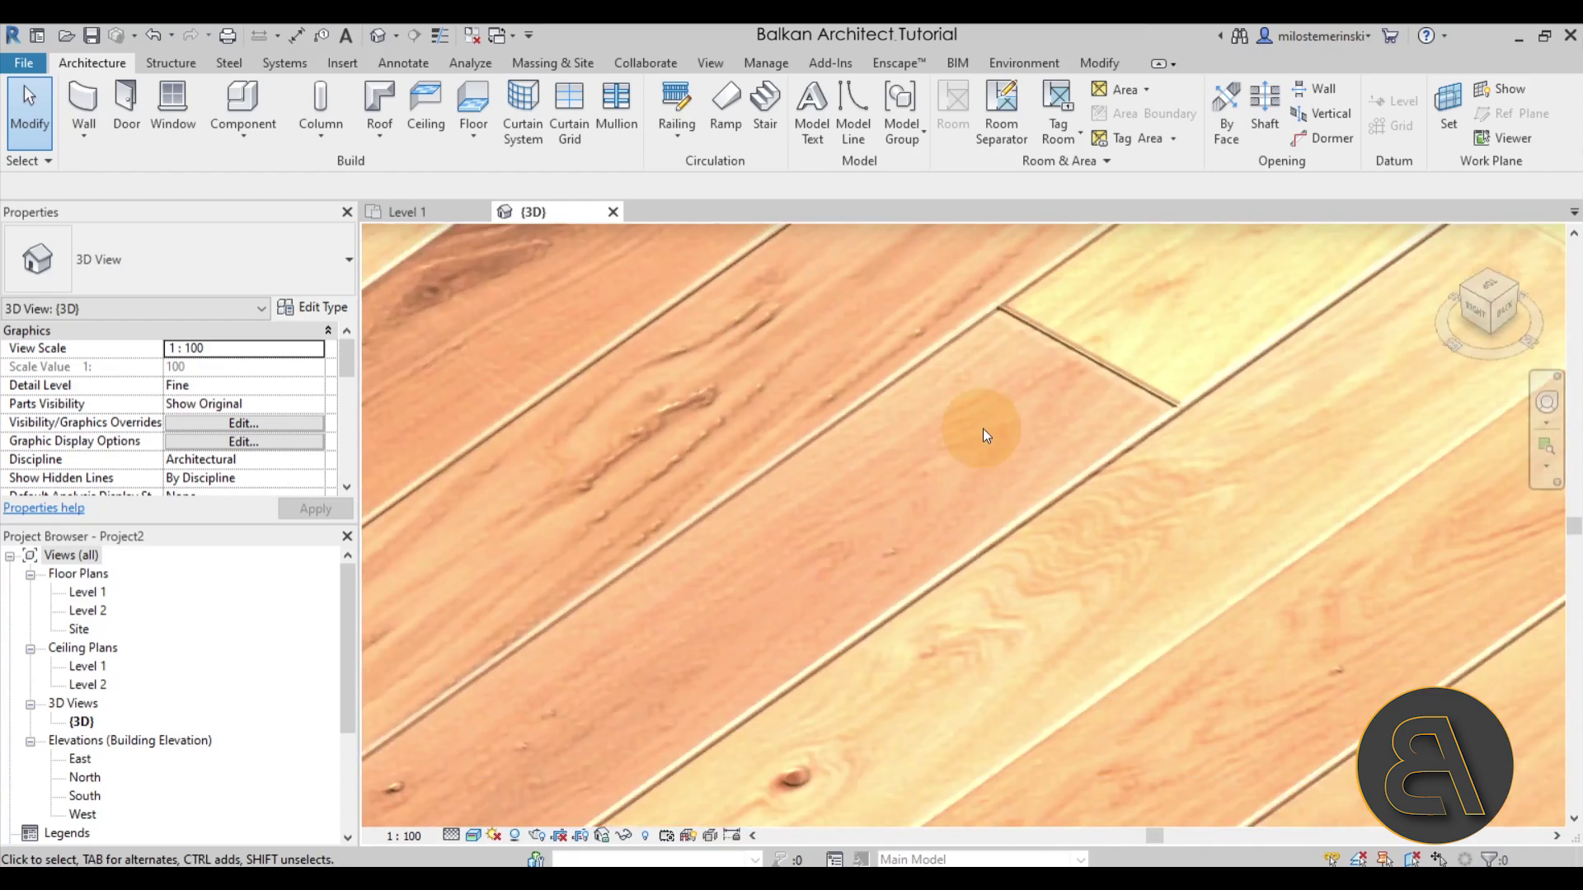
{"action": "scroll", "coordinate": [979, 444], "scroll_direction": "down", "scroll_amount": 5}
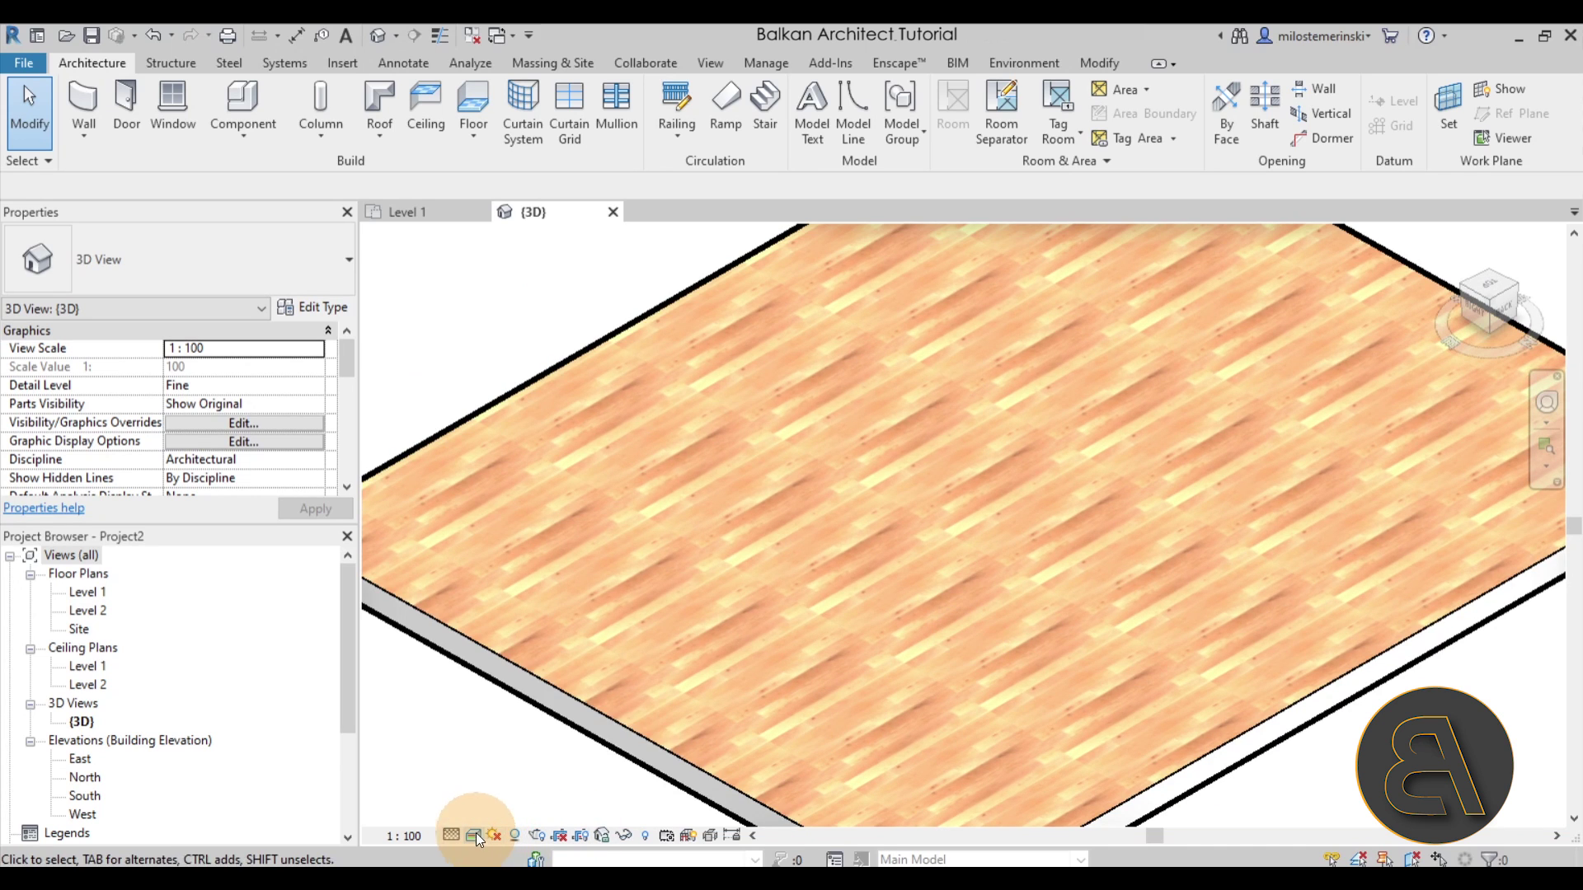
- Render the 3D view with interactive Ray Trace, examine the floorboards up close, and close the ray-traced mode
{"action": "left_click", "coordinate": [475, 835]}
{"action": "left_click", "coordinate": [514, 816]}
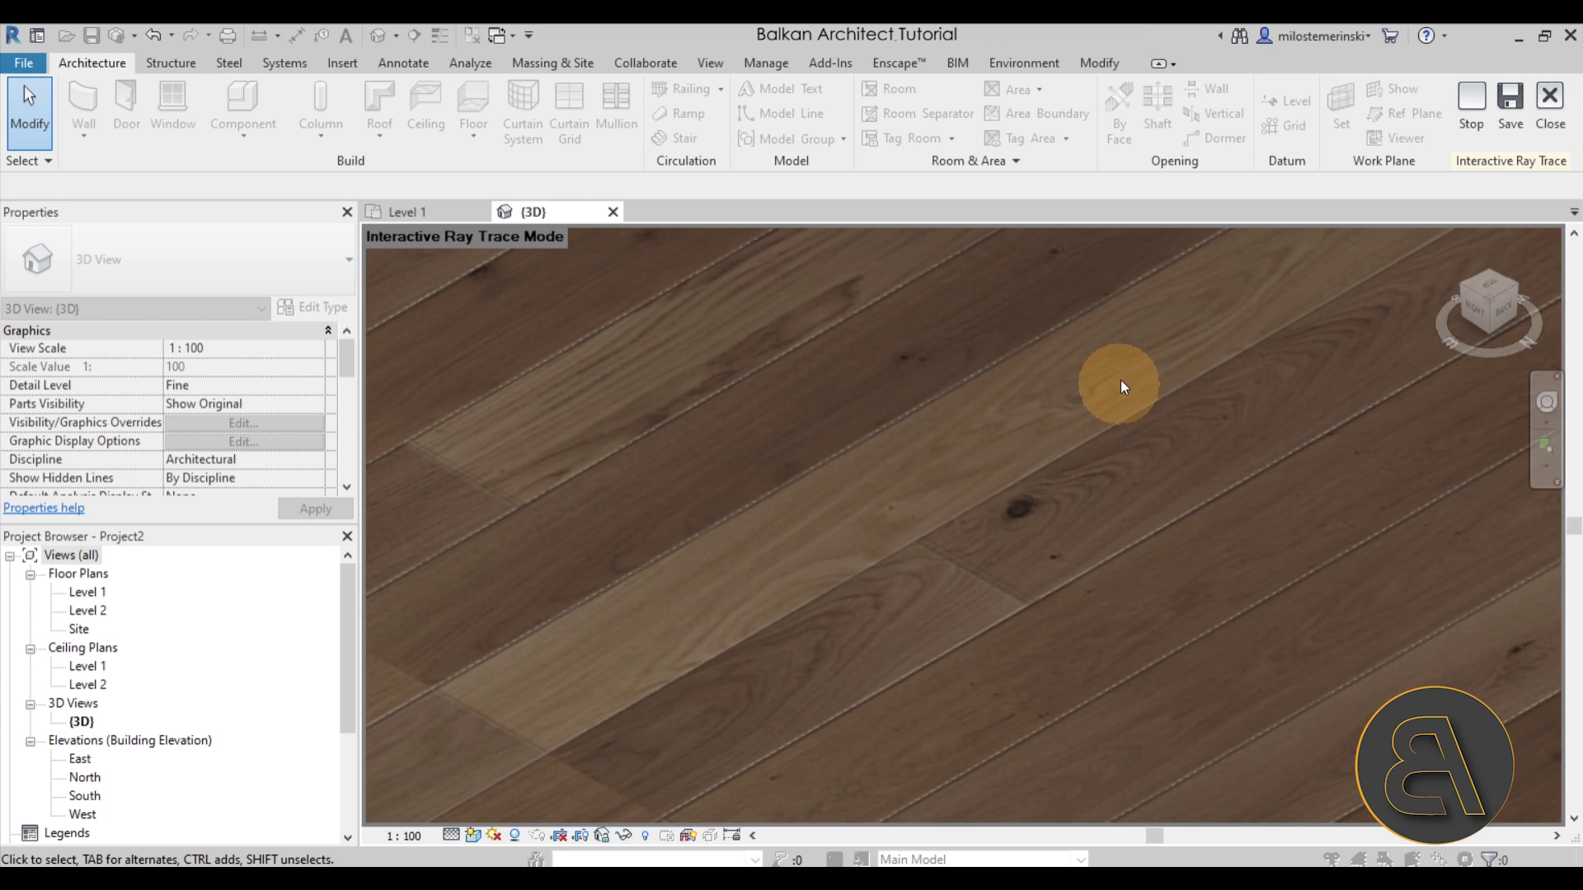
{"action": "scroll", "coordinate": [1121, 382], "scroll_direction": "up", "scroll_amount": 1}
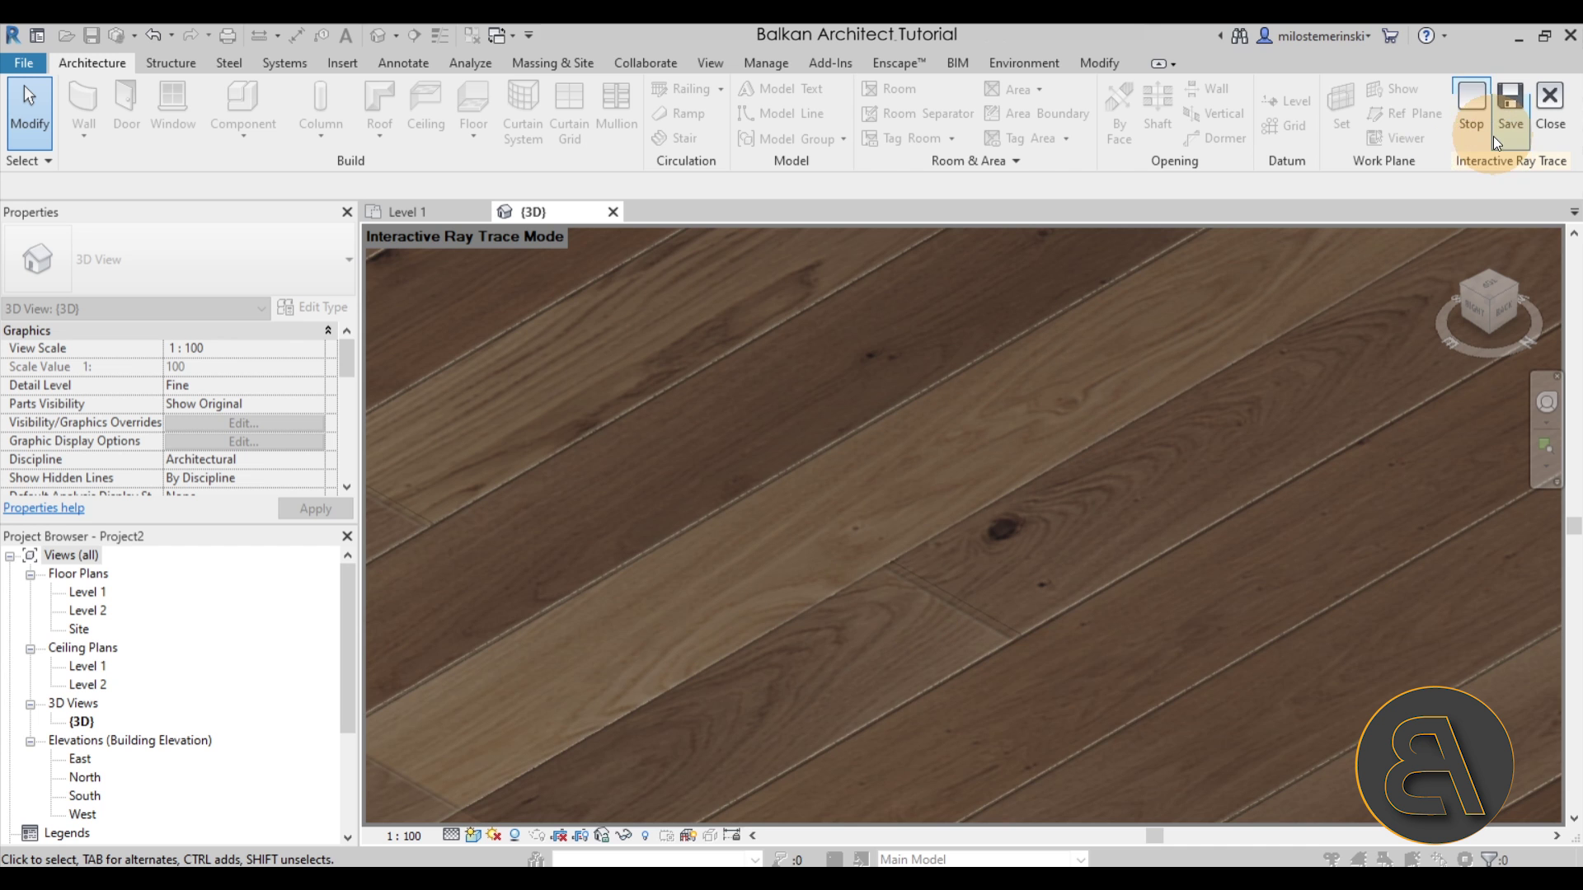
{"action": "left_click", "coordinate": [1548, 115]}
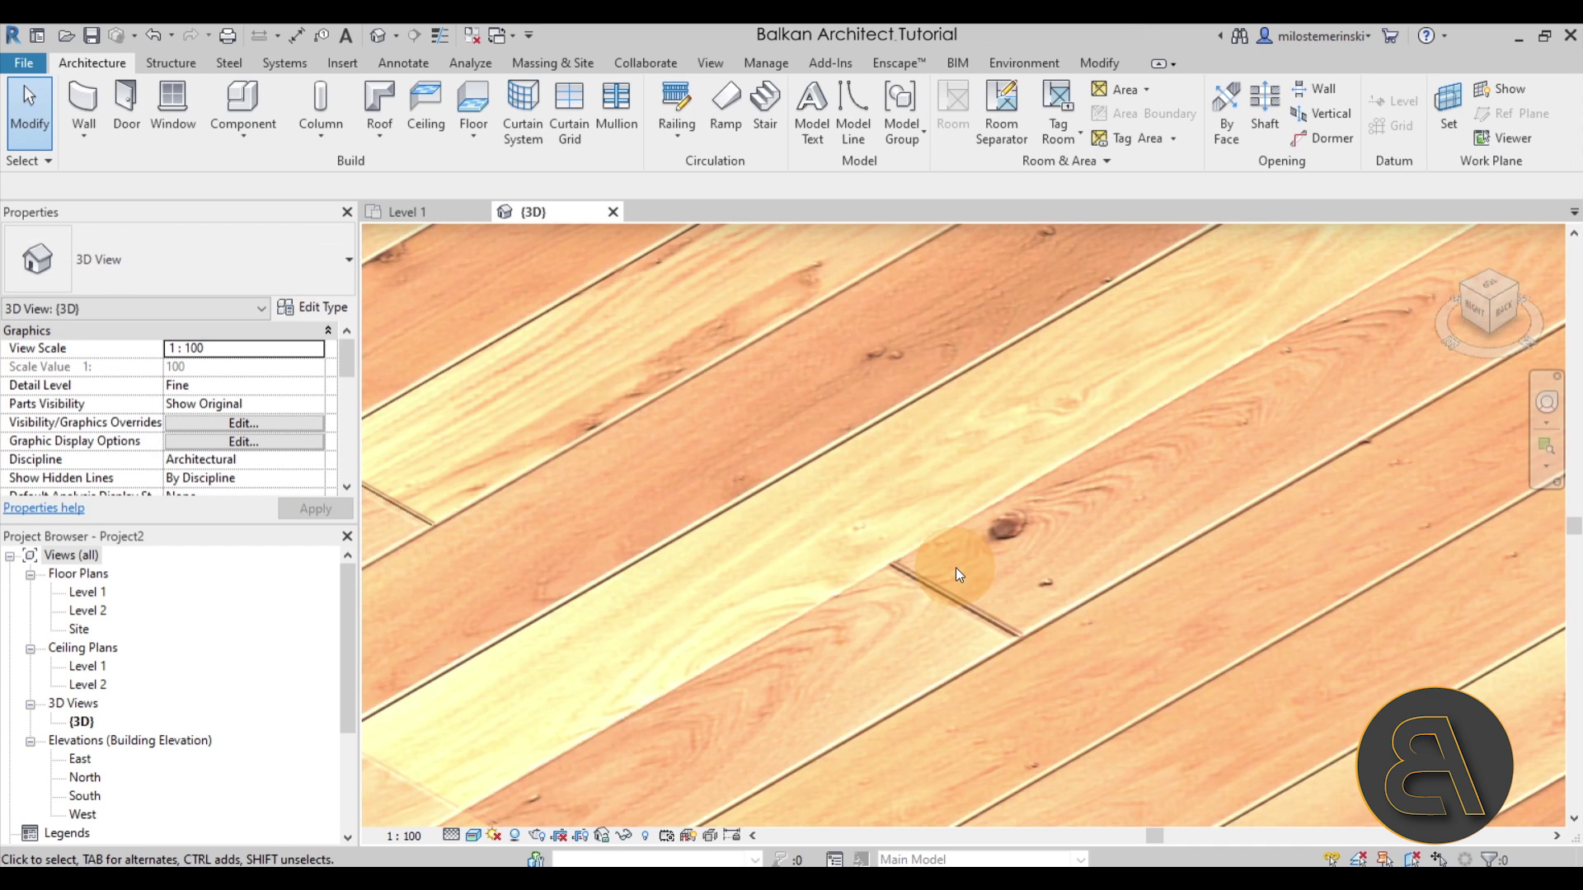
- Show the whole floor slab in the 3D view to check the overall floorboard pattern
{"action": "scroll", "coordinate": [920, 588], "scroll_direction": "down", "scroll_amount": 5}
{"action": "scroll", "coordinate": [877, 624], "scroll_direction": "down", "scroll_amount": 3}
{"action": "mouse_move", "coordinate": [1138, 678]}
{"action": "middle_mouse_down", "text": "shift"}
{"action": "mouse_move", "coordinate": [1116, 833]}
{"action": "mouse_move", "coordinate": [1131, 694]}
{"action": "middle_mouse_up", "text": "shift"}
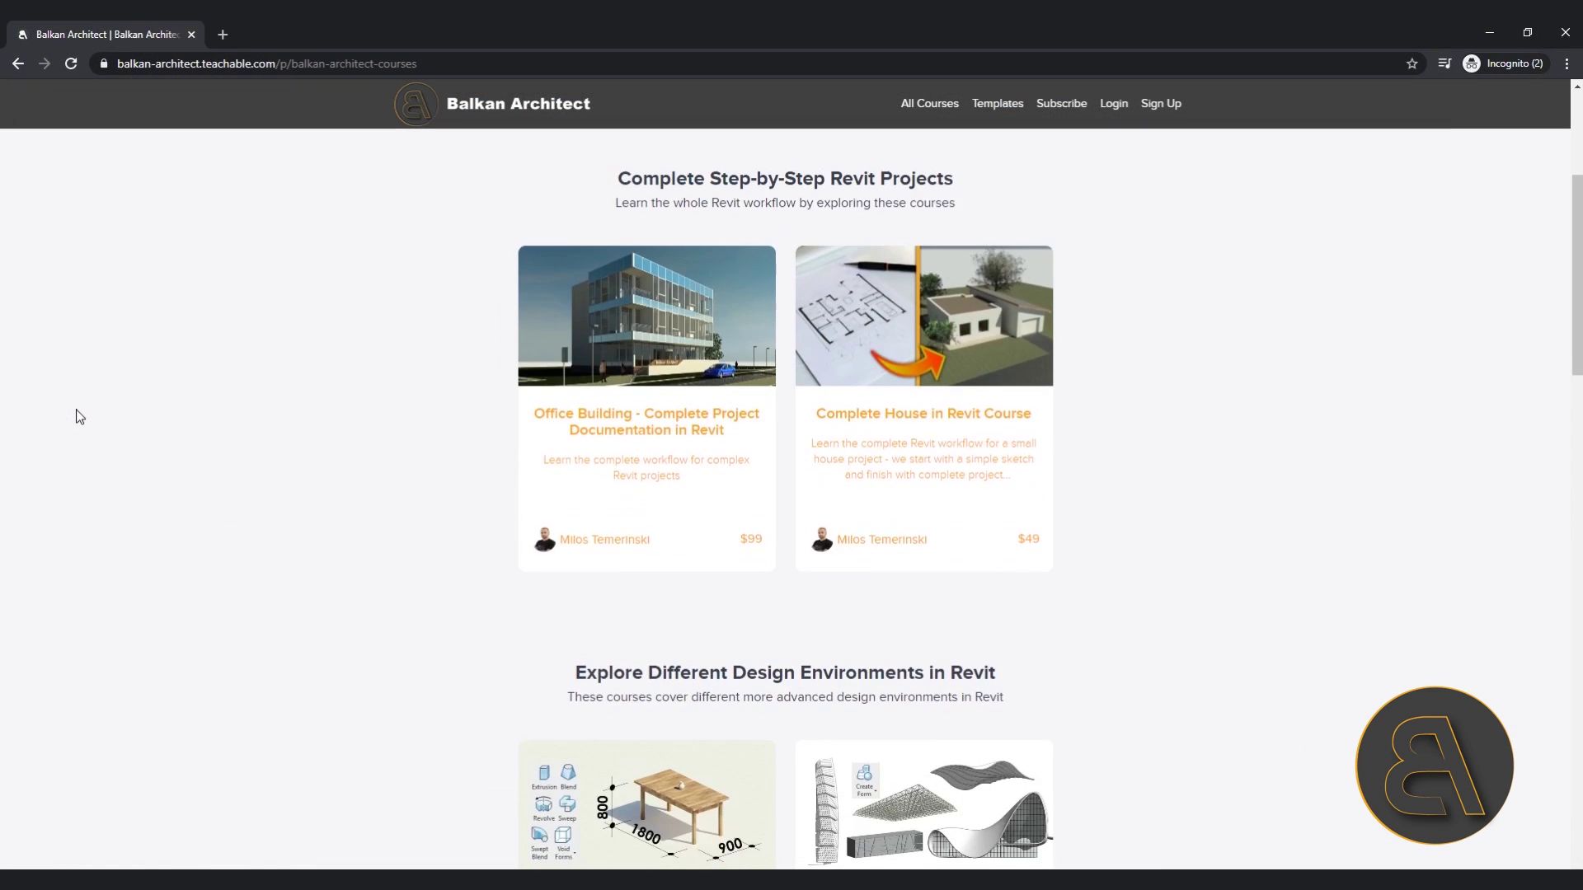
- Switch to the web browser and look through the Revit courses listed on the Balkan Architect courses page
{"action": "scroll", "coordinate": [80, 416], "scroll_direction": "down", "scroll_amount": 1}
{"action": "scroll", "coordinate": [80, 416], "scroll_direction": "down", "scroll_amount": 5}
{"action": "scroll", "coordinate": [80, 416], "scroll_direction": "down", "scroll_amount": 7}
{"action": "scroll", "coordinate": [80, 416], "scroll_direction": "down", "scroll_amount": 5}
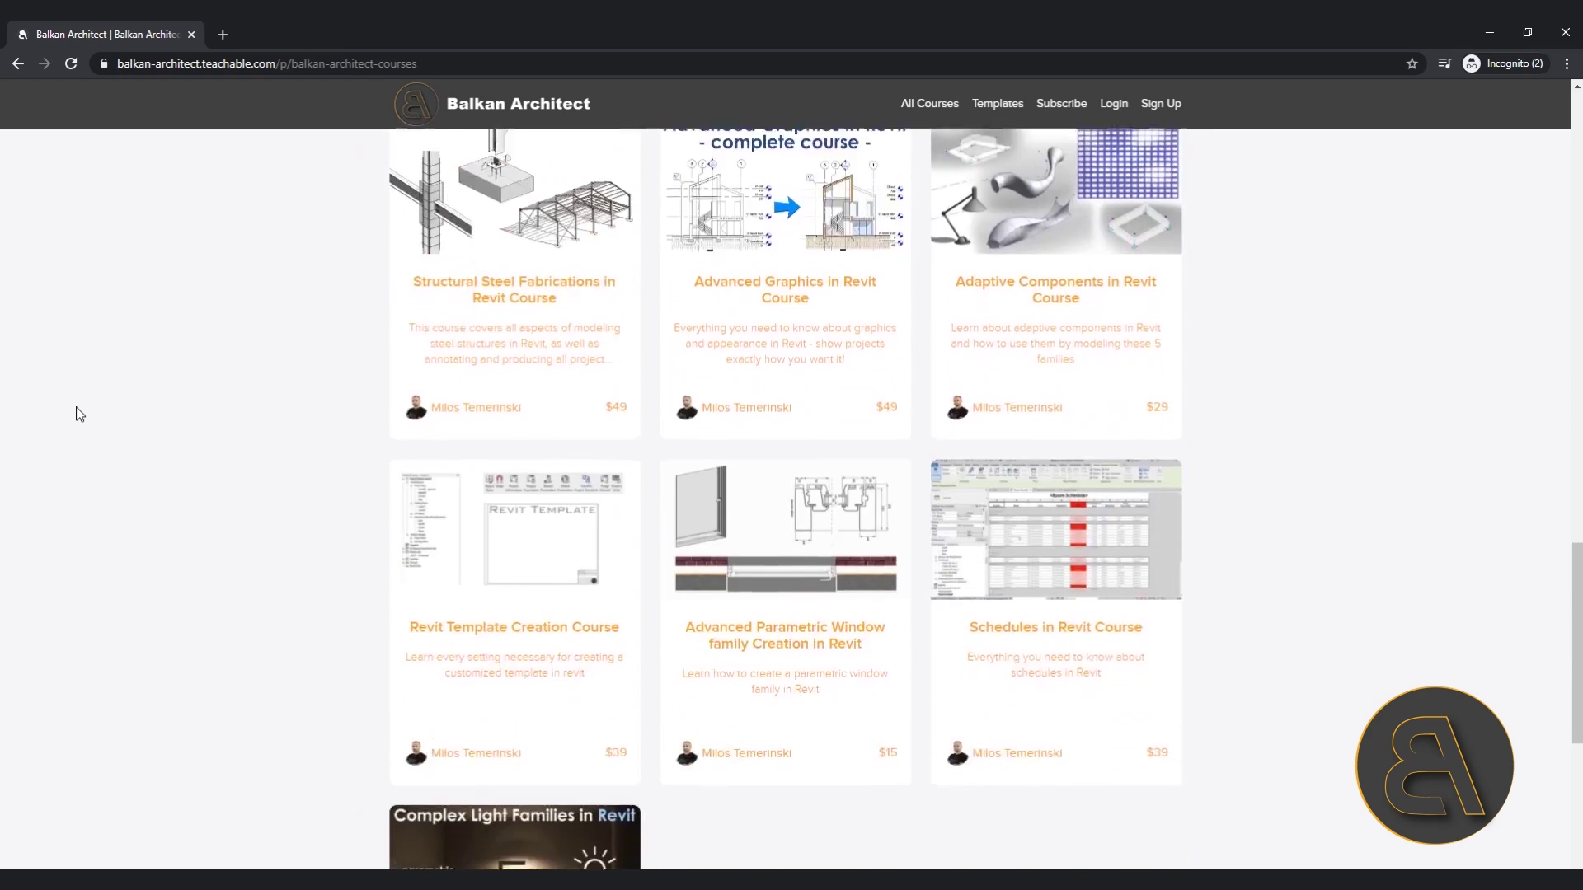
{"action": "scroll", "coordinate": [80, 415], "scroll_direction": "down", "scroll_amount": 2}
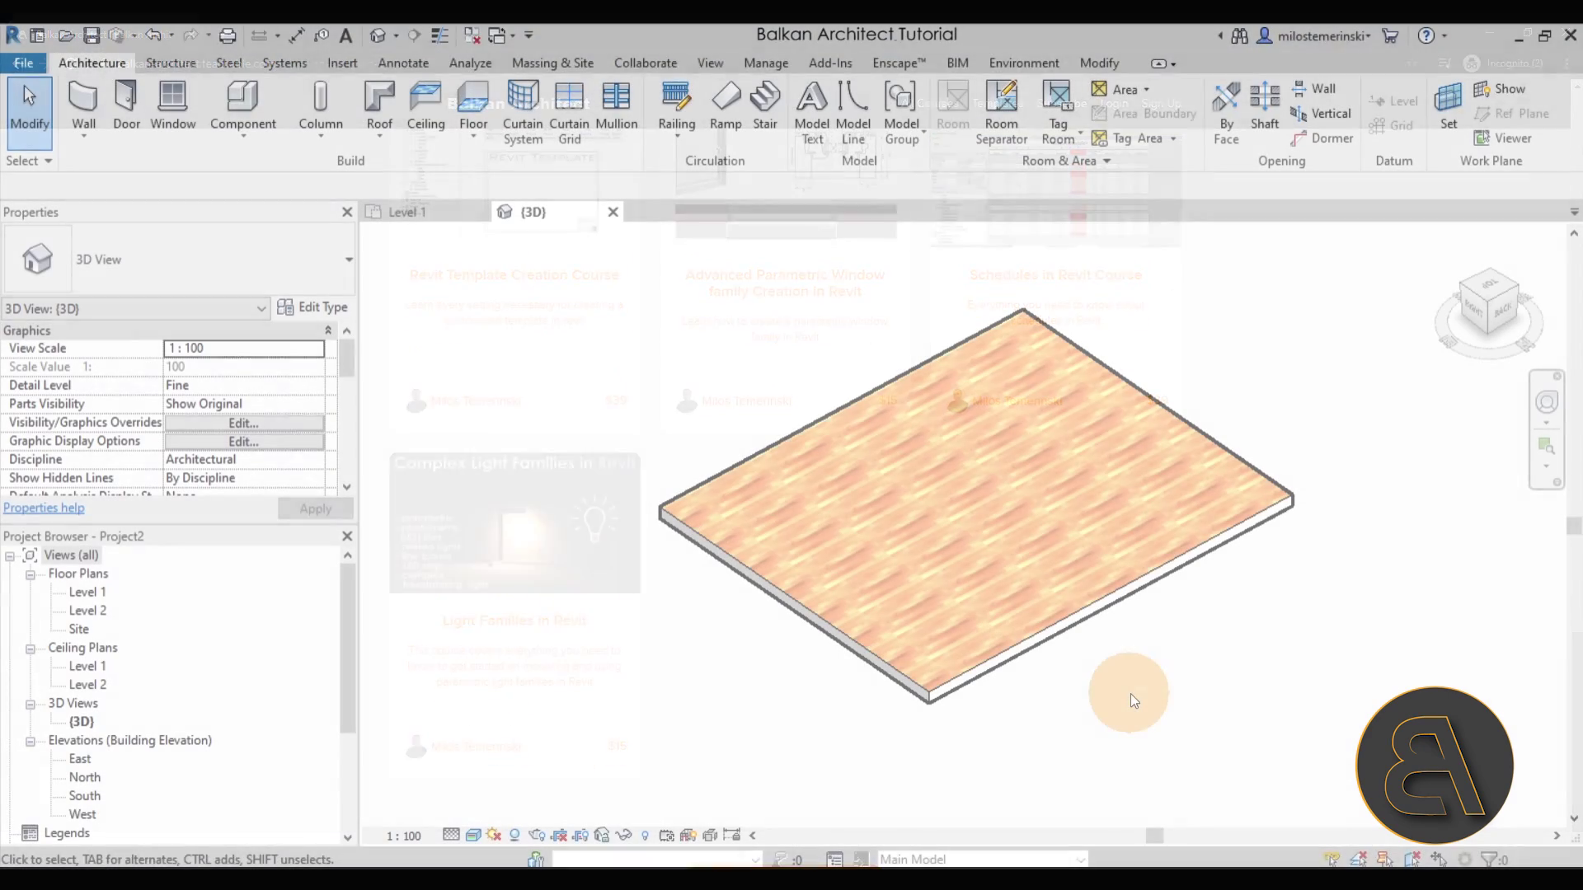